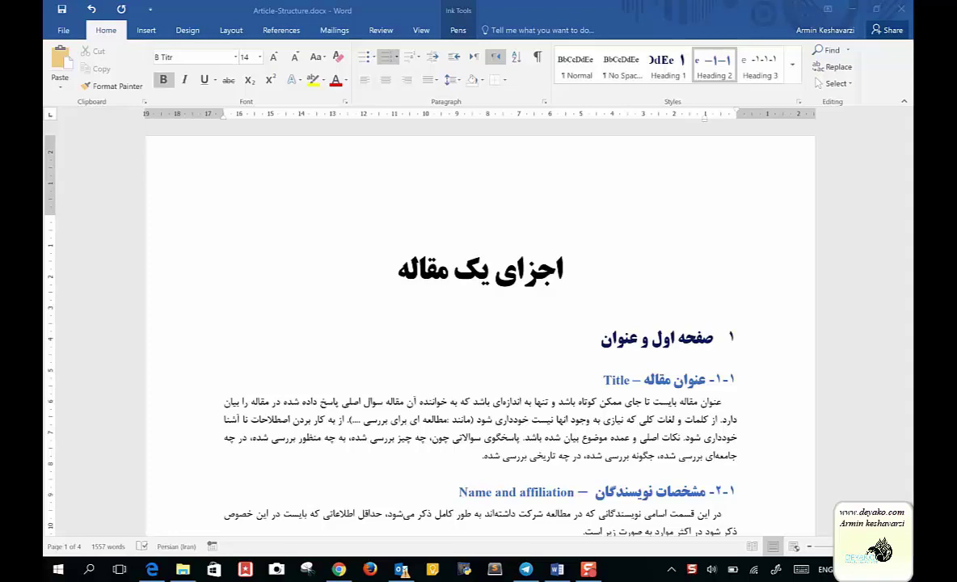
Step: Scroll down through the article and back up to review its contents
scroll(480, 324, down, 2)
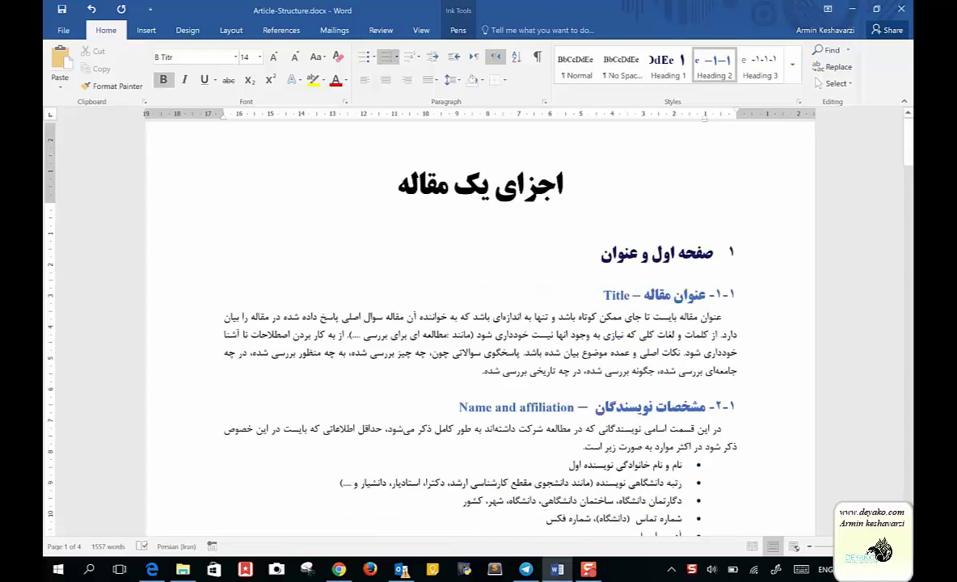
scroll(677, 509, down, 5)
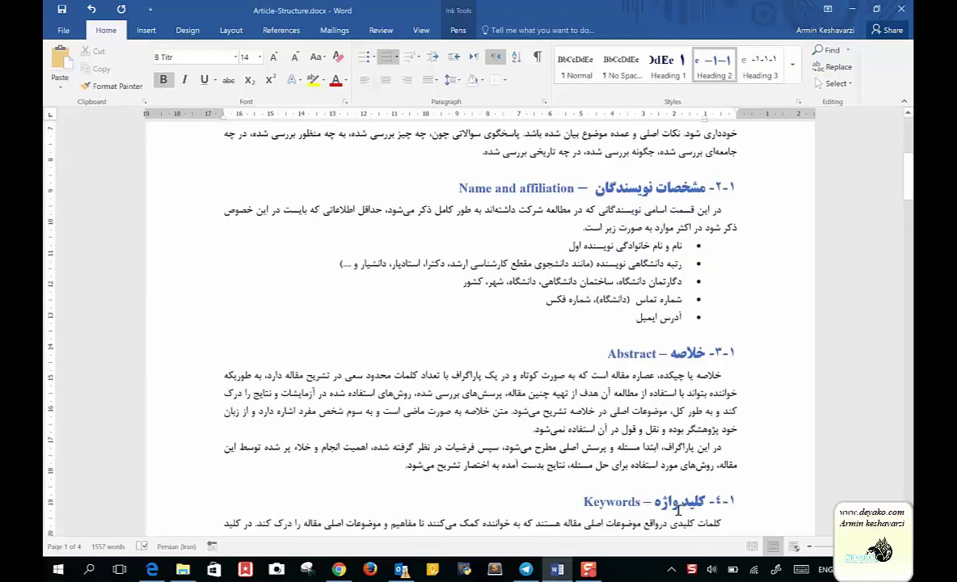
scroll(678, 509, down, 5)
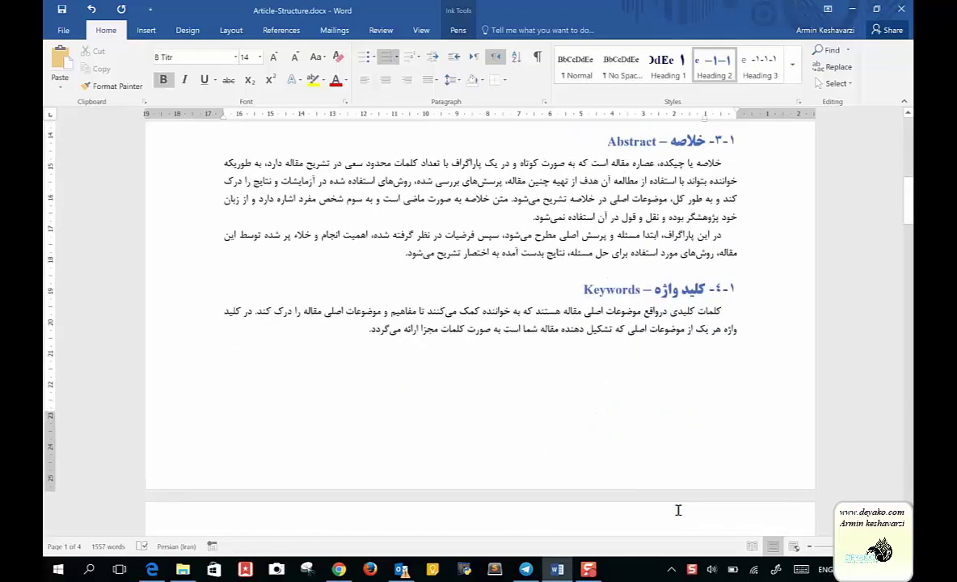
scroll(677, 509, down, 2)
scroll(677, 509, down, 3)
scroll(677, 509, down, 1)
scroll(677, 510, up, 10)
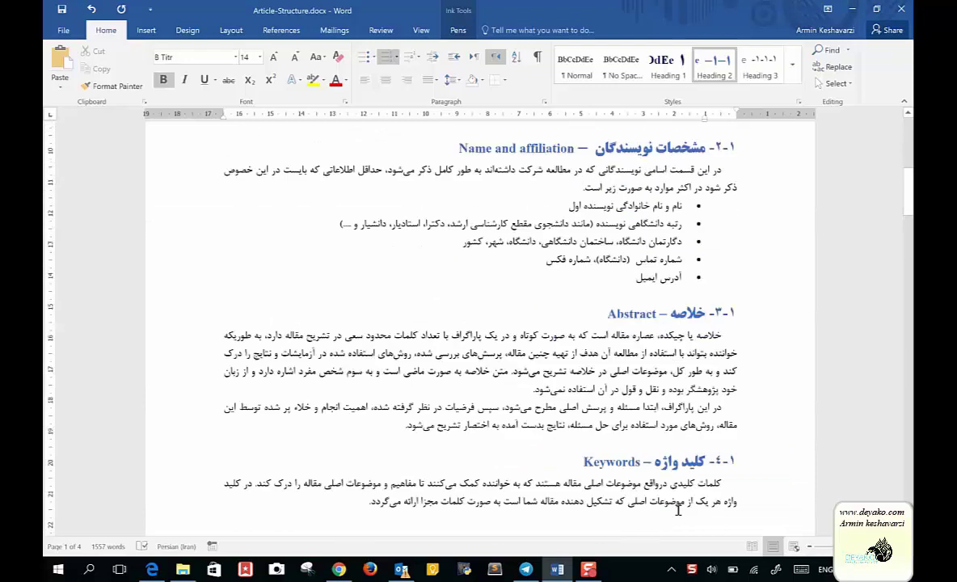
scroll(677, 509, up, 6)
scroll(678, 509, up, 3)
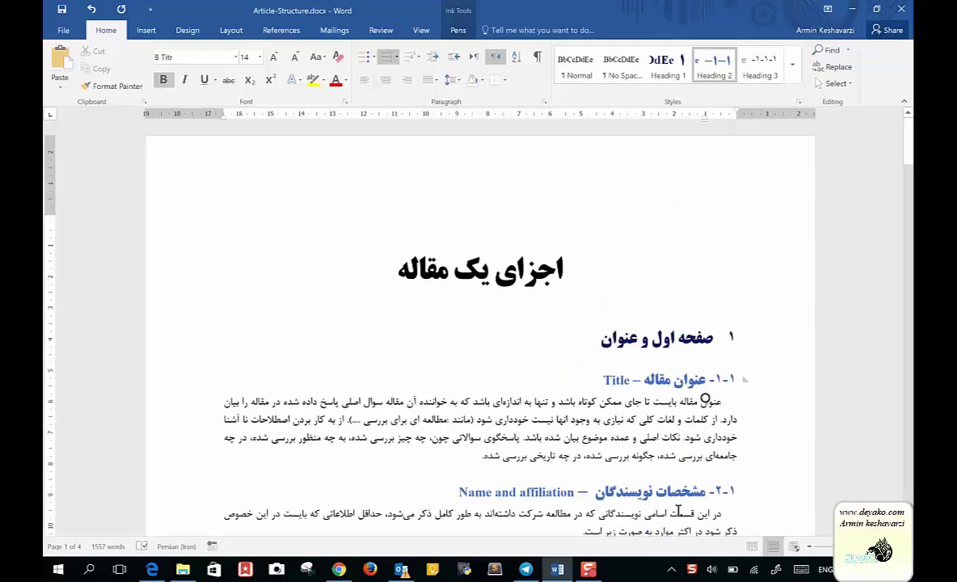
scroll(677, 511, down, 2)
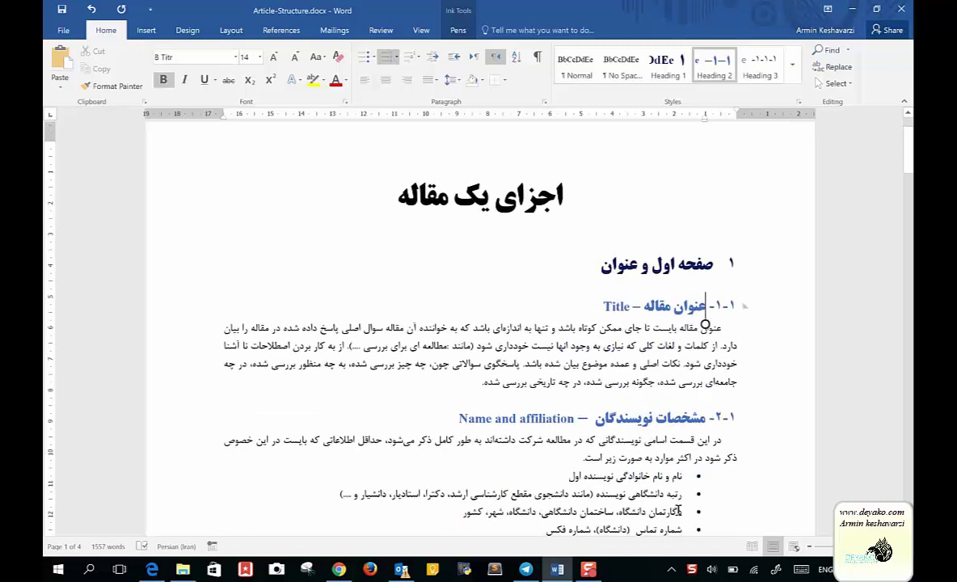
scroll(677, 511, down, 1)
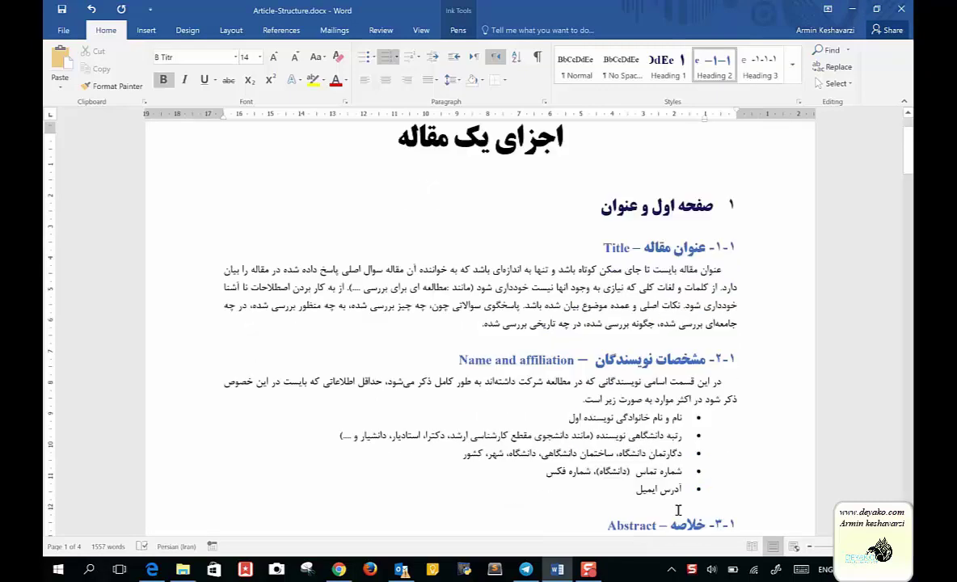
scroll(678, 510, down, 2)
scroll(678, 511, down, 2)
scroll(678, 511, down, 2)
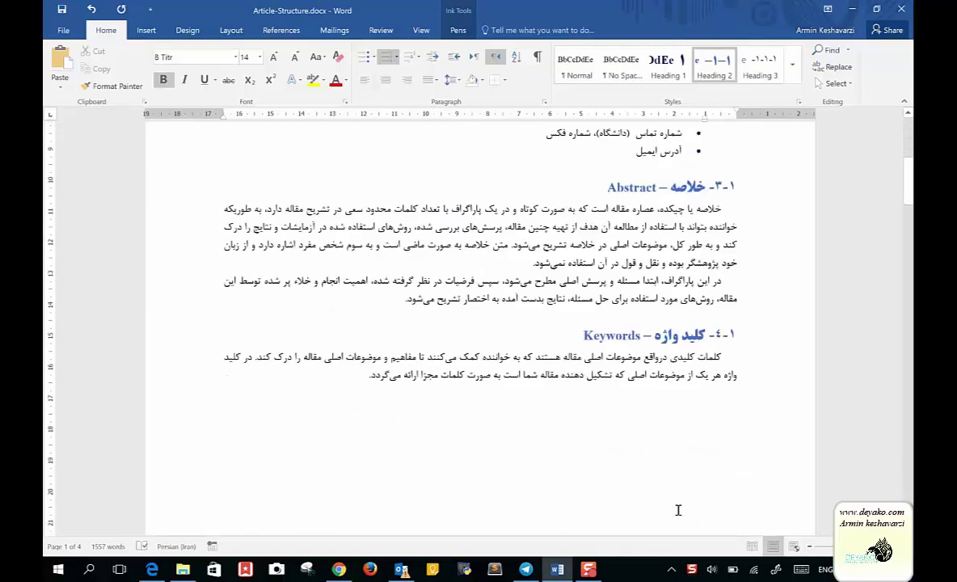
scroll(677, 511, down, 3)
scroll(678, 511, down, 1)
scroll(677, 511, down, 6)
scroll(677, 510, down, 8)
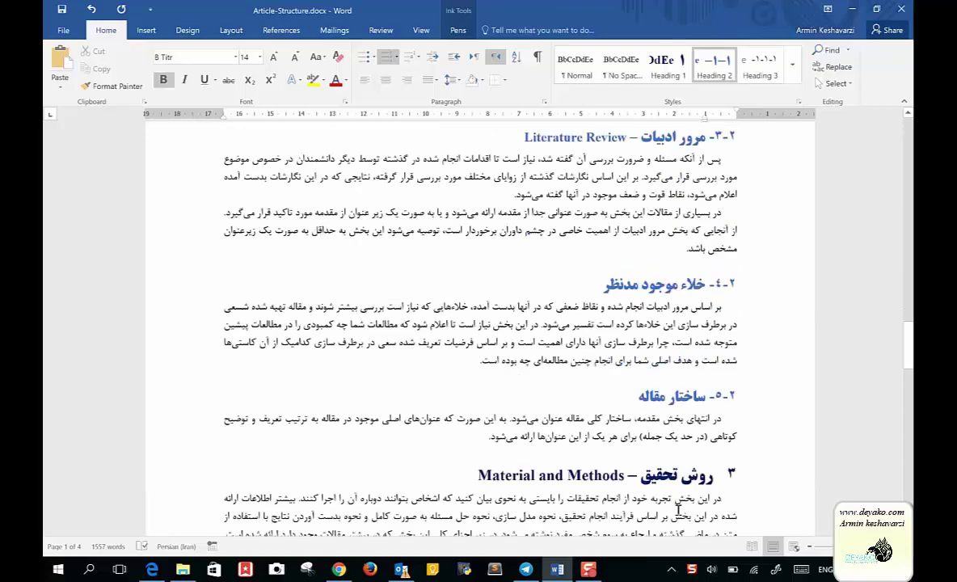
scroll(678, 509, down, 2)
scroll(678, 510, down, 2)
scroll(677, 510, down, 2)
scroll(677, 509, down, 1)
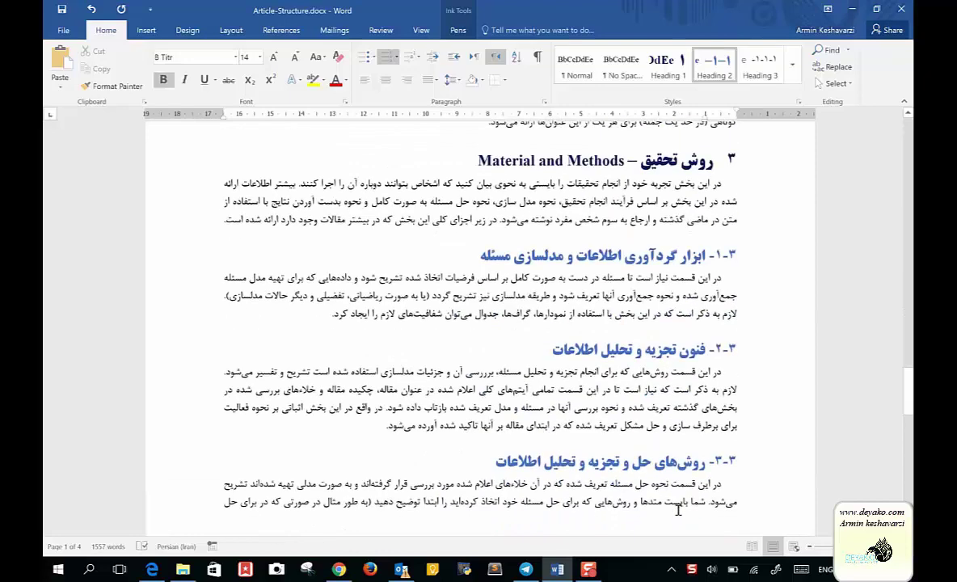
scroll(677, 510, down, 4)
scroll(678, 510, down, 2)
scroll(677, 510, down, 2)
scroll(677, 510, down, 2)
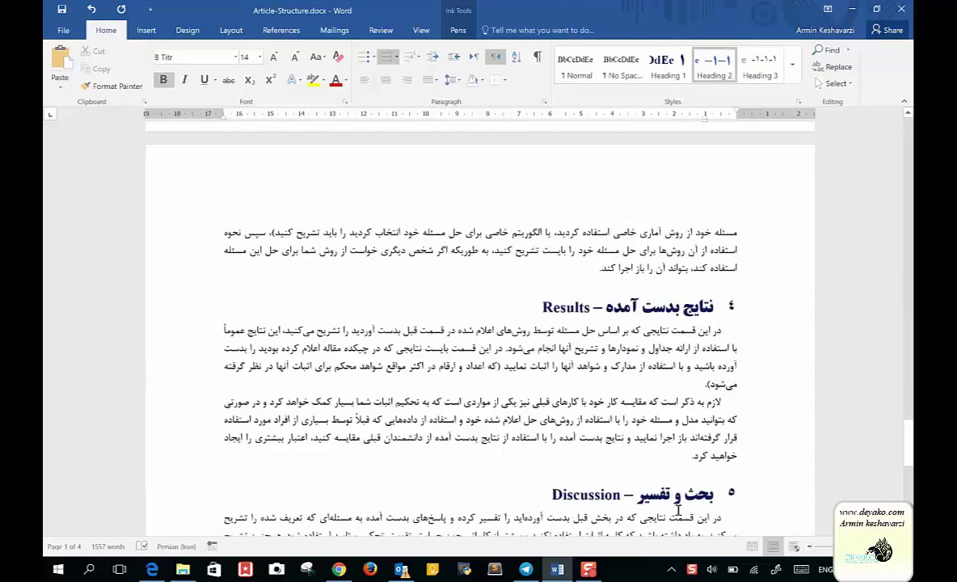
scroll(677, 510, down, 2)
scroll(677, 510, down, 4)
scroll(677, 510, down, 1)
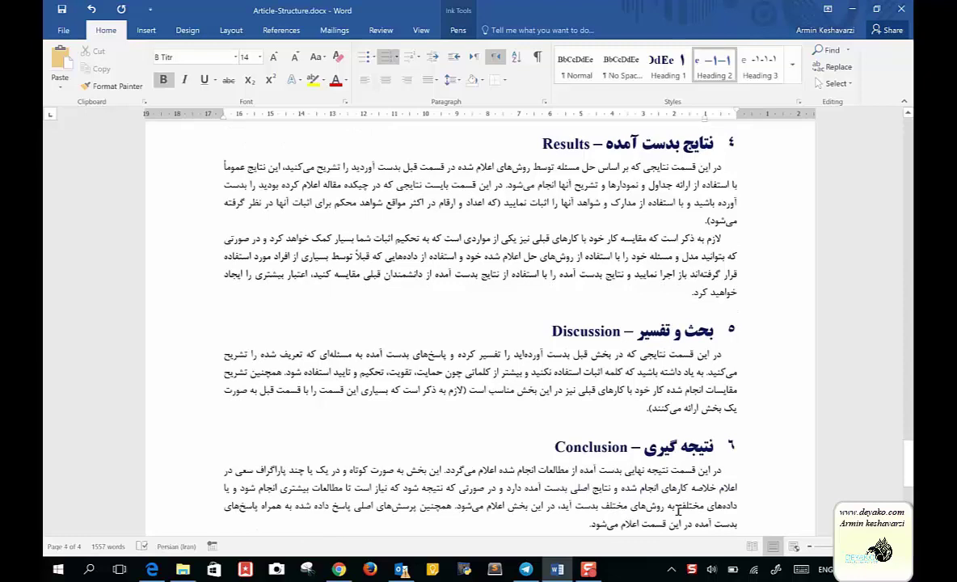
scroll(678, 510, down, 2)
scroll(677, 510, down, 4)
scroll(677, 510, up, 5)
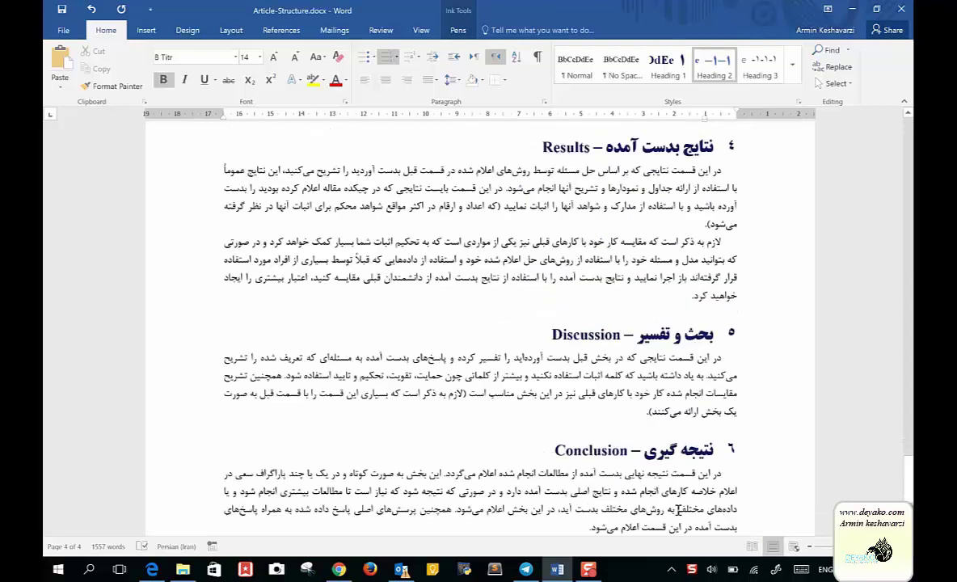
scroll(678, 510, up, 5)
scroll(677, 510, up, 4)
scroll(677, 510, up, 5)
scroll(677, 510, up, 3)
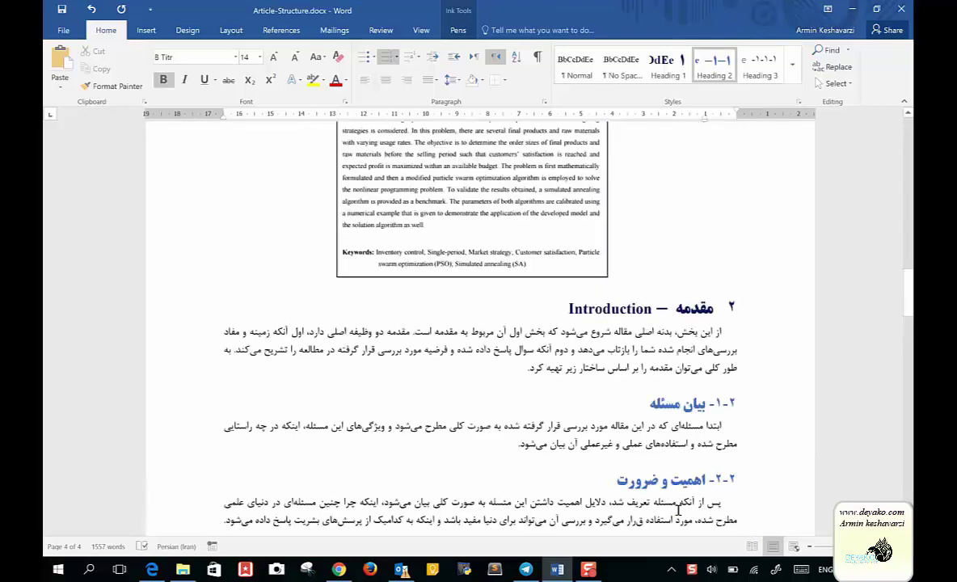
scroll(678, 510, up, 5)
scroll(678, 510, up, 3)
scroll(677, 509, up, 5)
scroll(678, 509, up, 5)
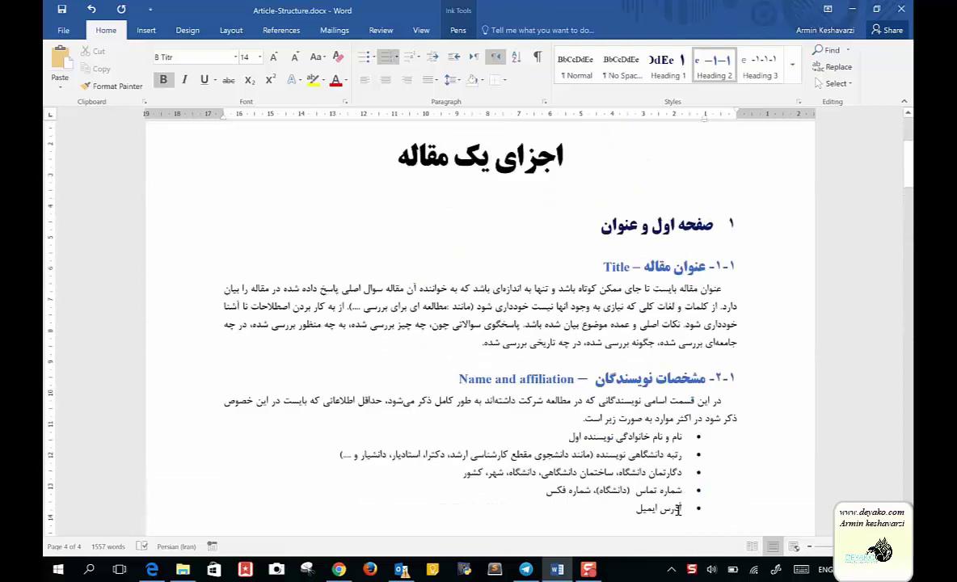
scroll(677, 510, up, 2)
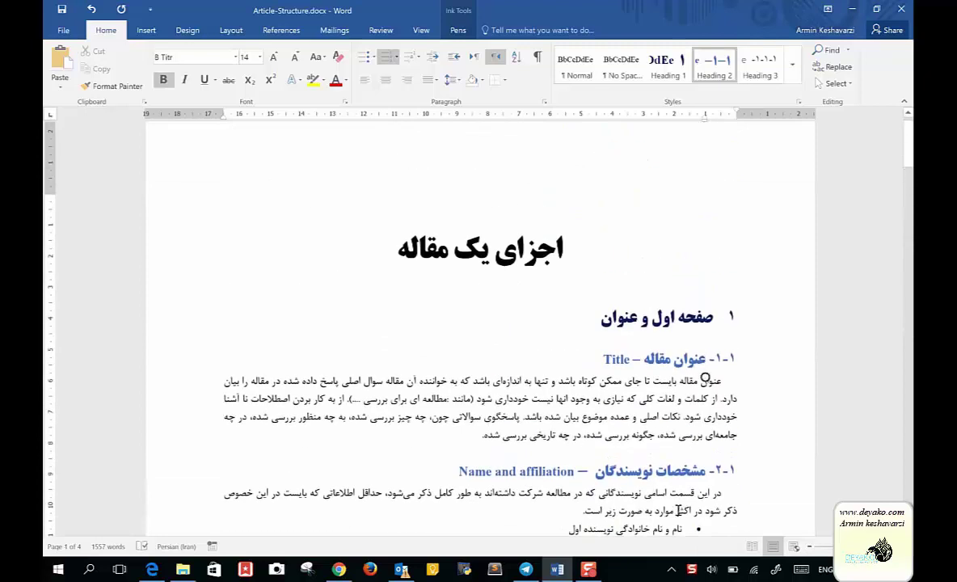
scroll(677, 510, down, 2)
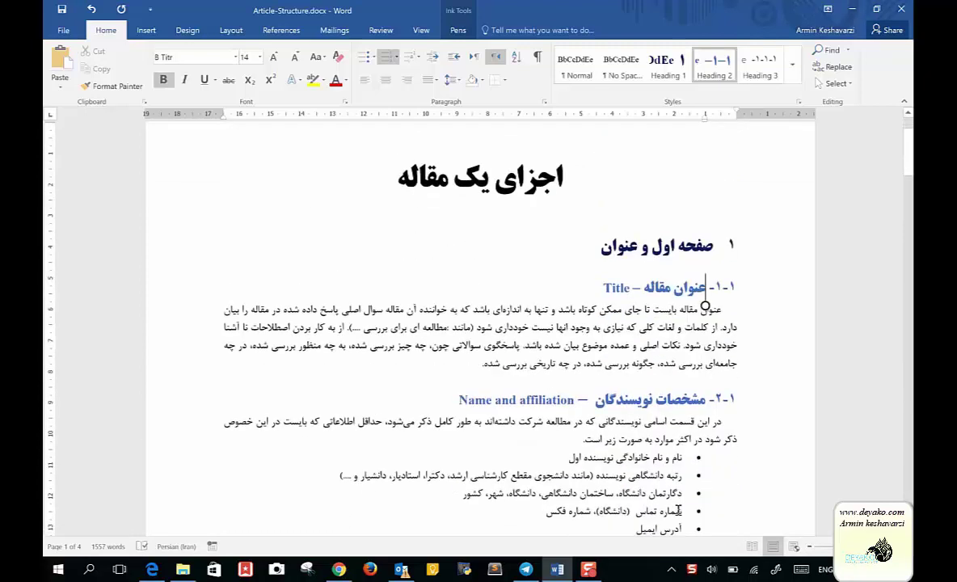
Step: Remove the first-line indent from the first body paragraph under the Title heading
click(479, 365)
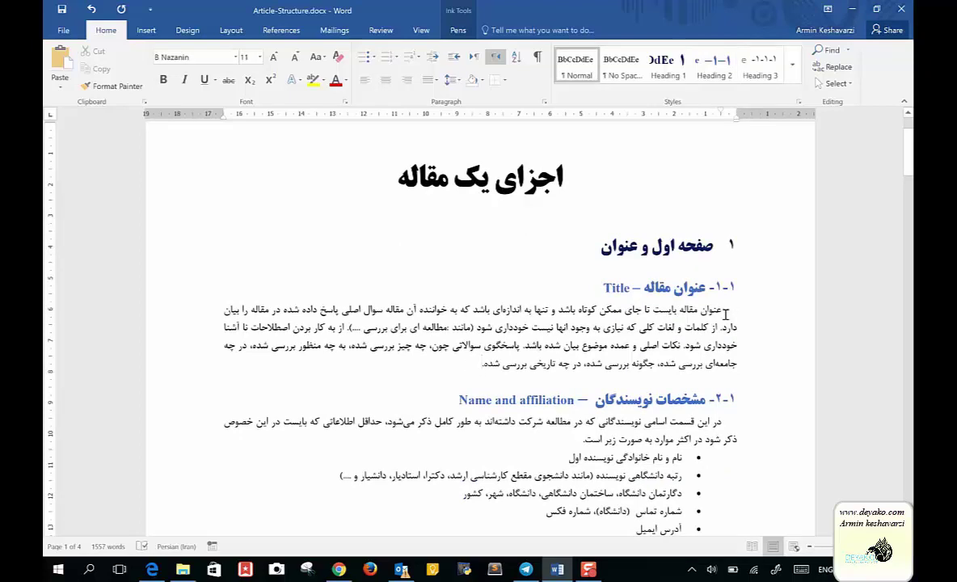
scroll(725, 314, down, 2)
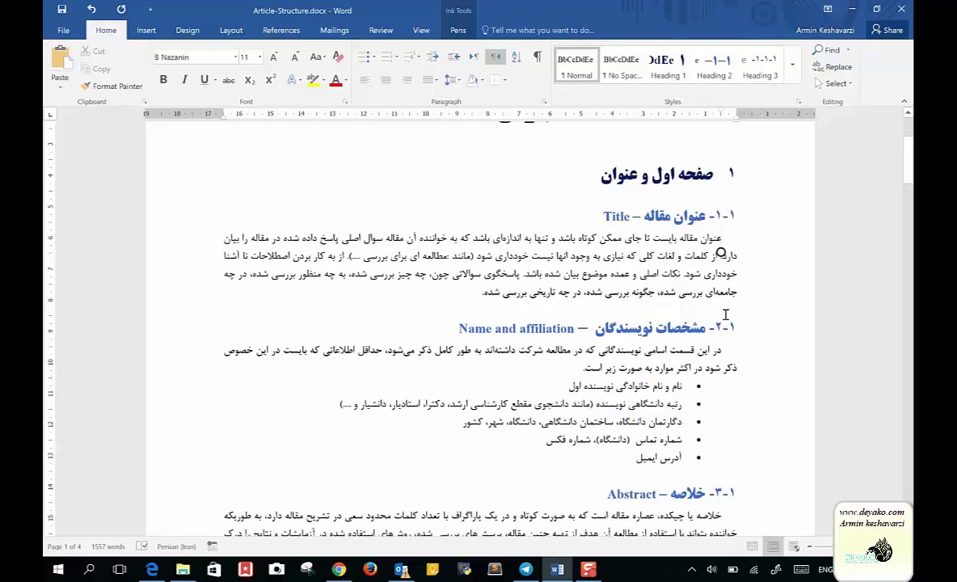
key(BackSpace)
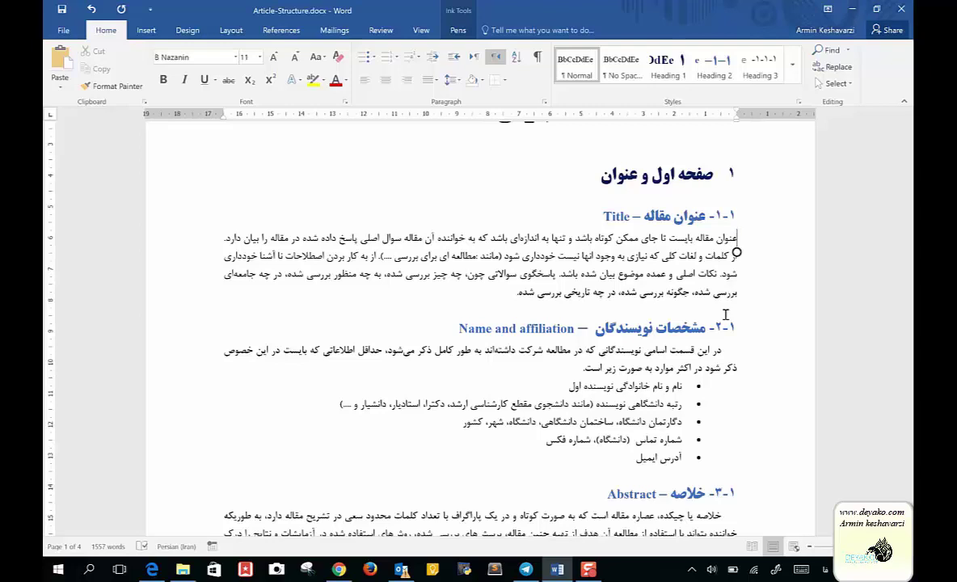
scroll(724, 315, up, 3)
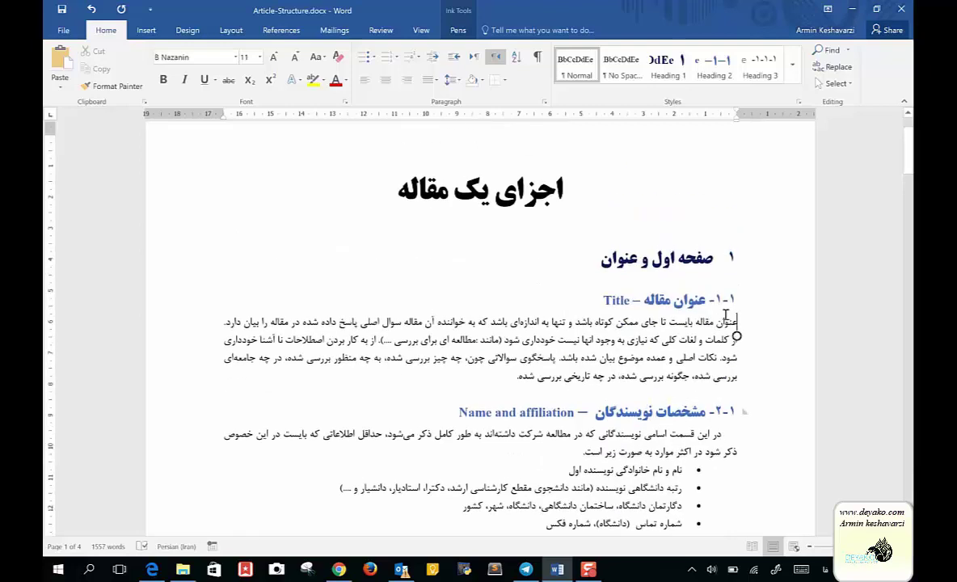
scroll(725, 314, down, 7)
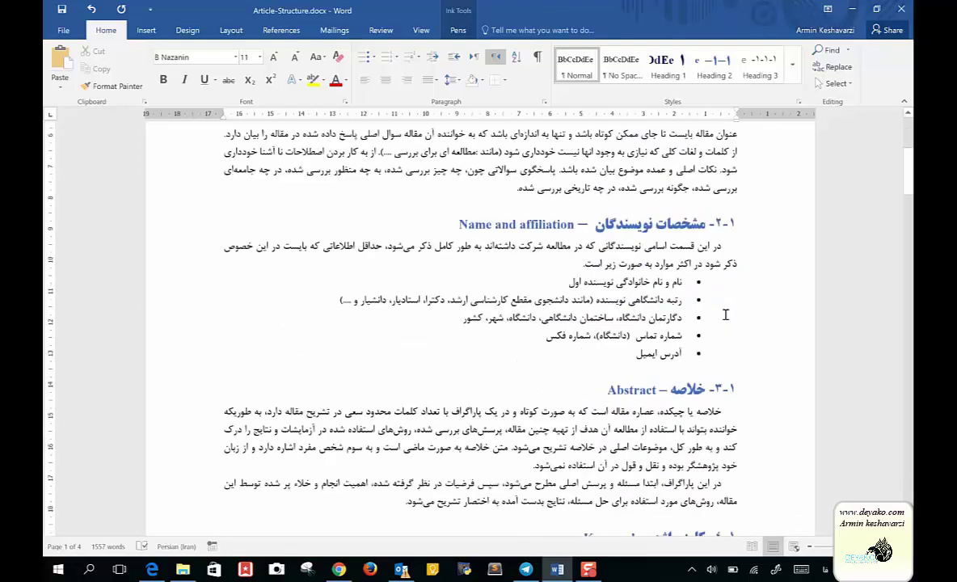
scroll(725, 314, down, 2)
scroll(725, 314, down, 3)
scroll(725, 314, up, 8)
scroll(724, 314, up, 5)
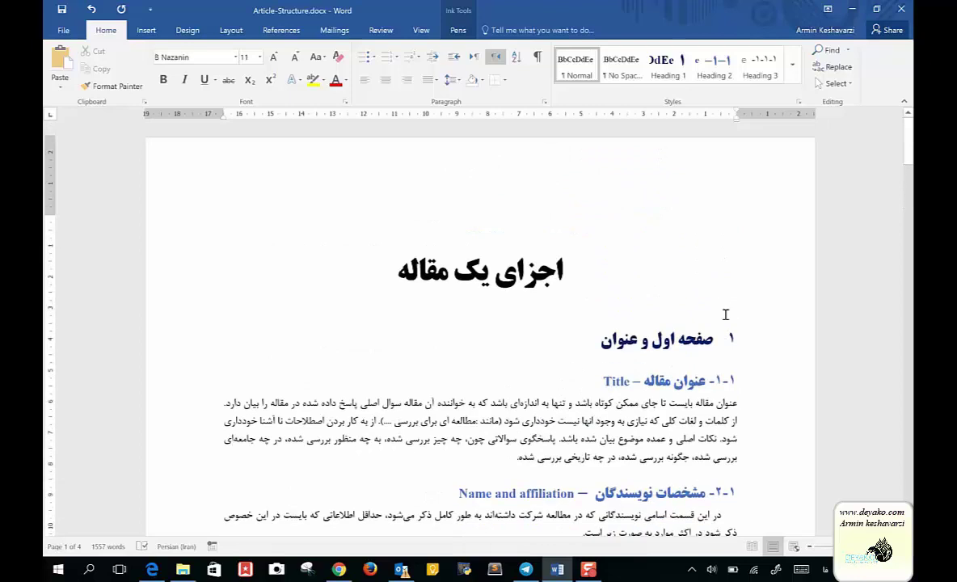
scroll(724, 314, down, 4)
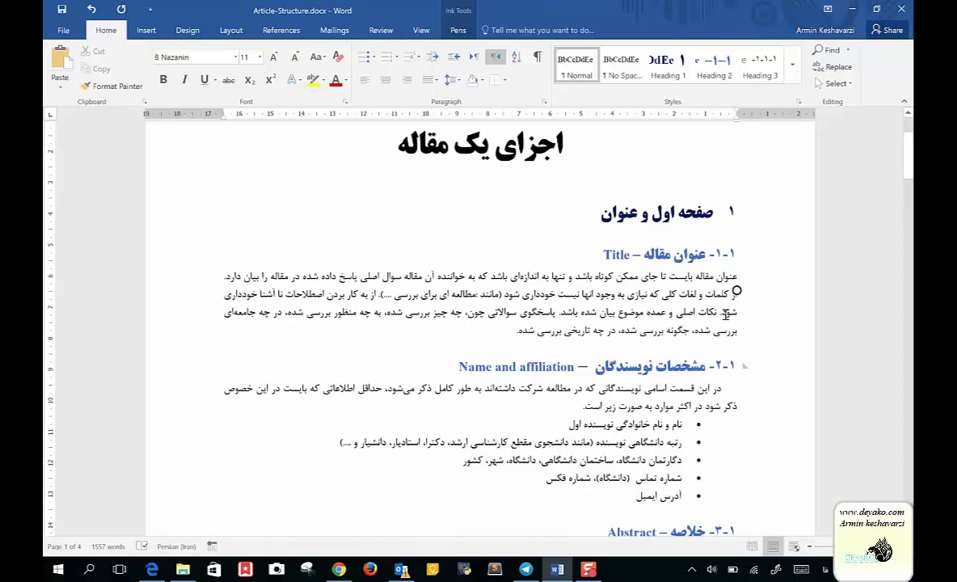
scroll(725, 315, up, 2)
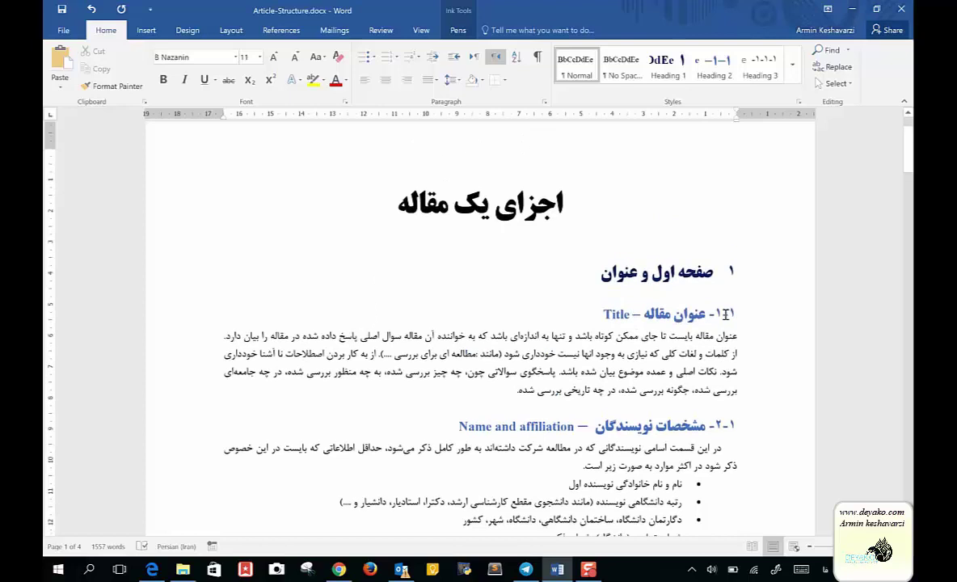
Step: Inspect the formatting of the 1-1 heading and the first section heading
click(641, 257)
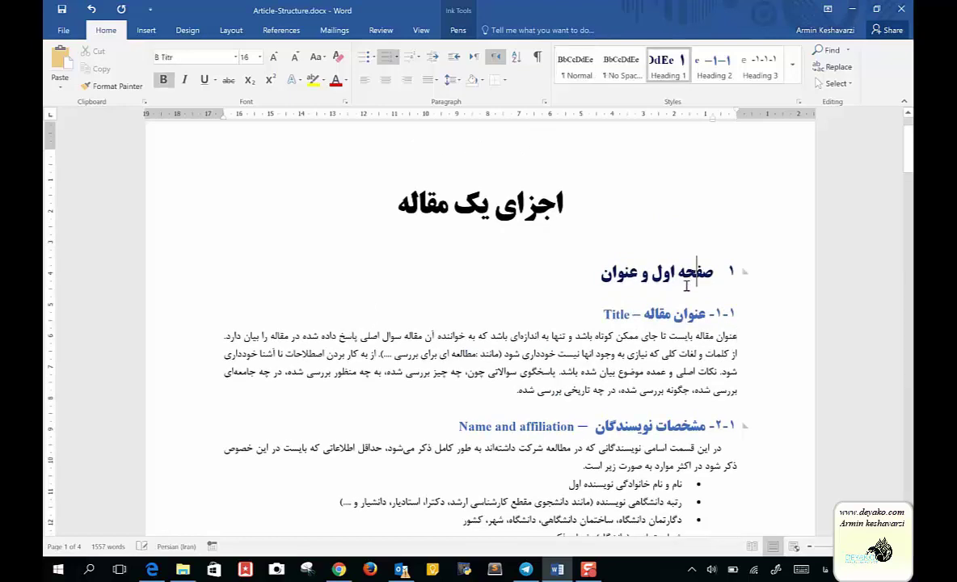
click(676, 315)
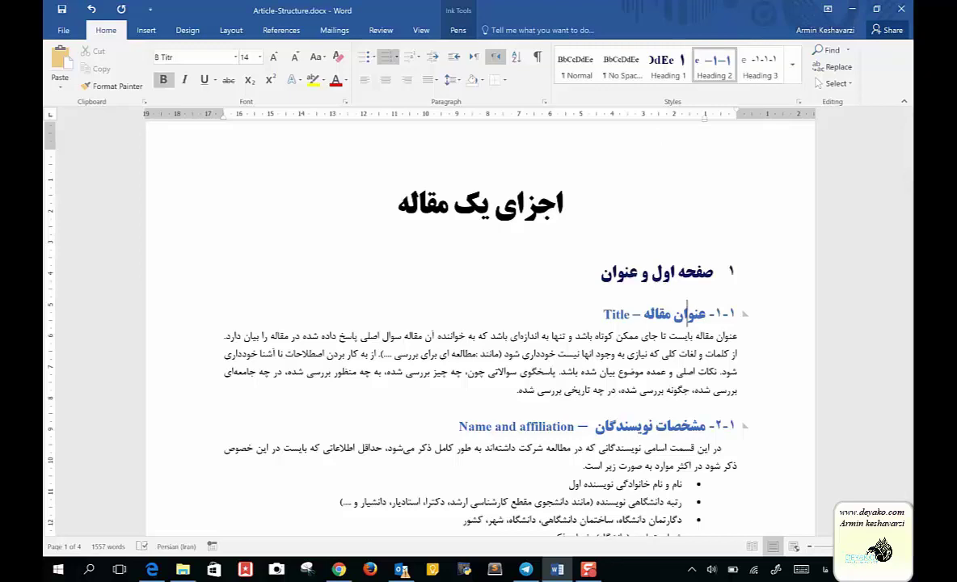
click(526, 186)
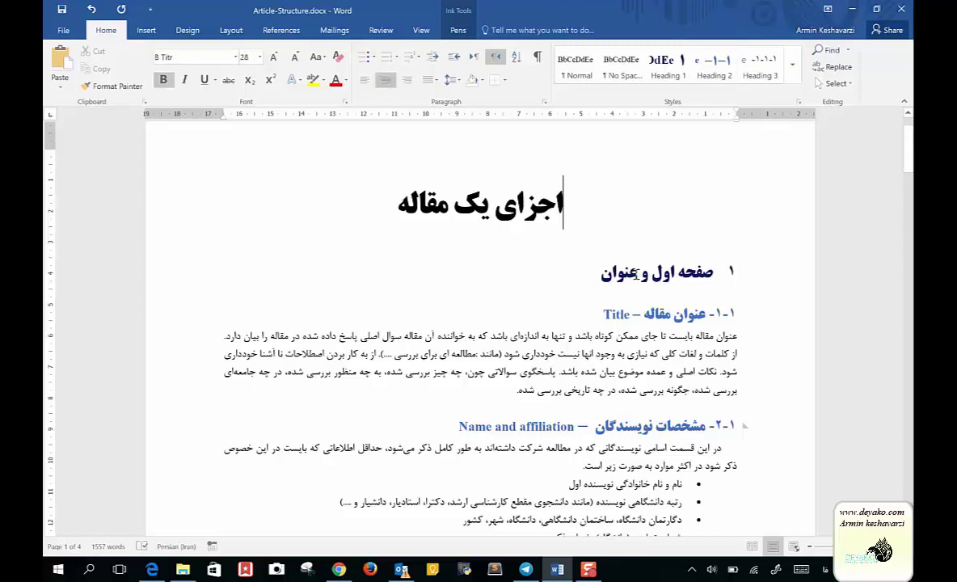
click(638, 272)
Step: Check the main title's formatting and select the whole title اجزای یک مقاله
click(599, 313)
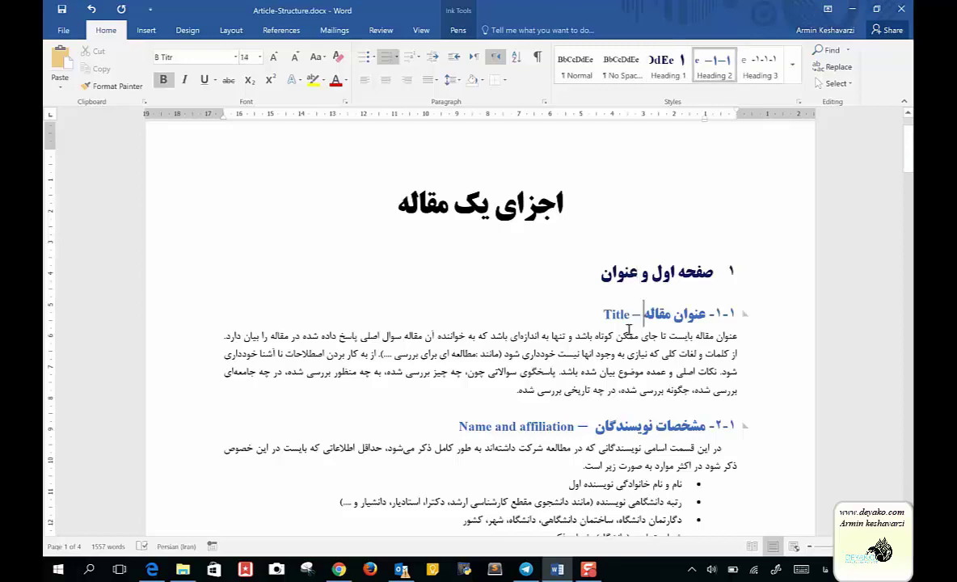
click(539, 202)
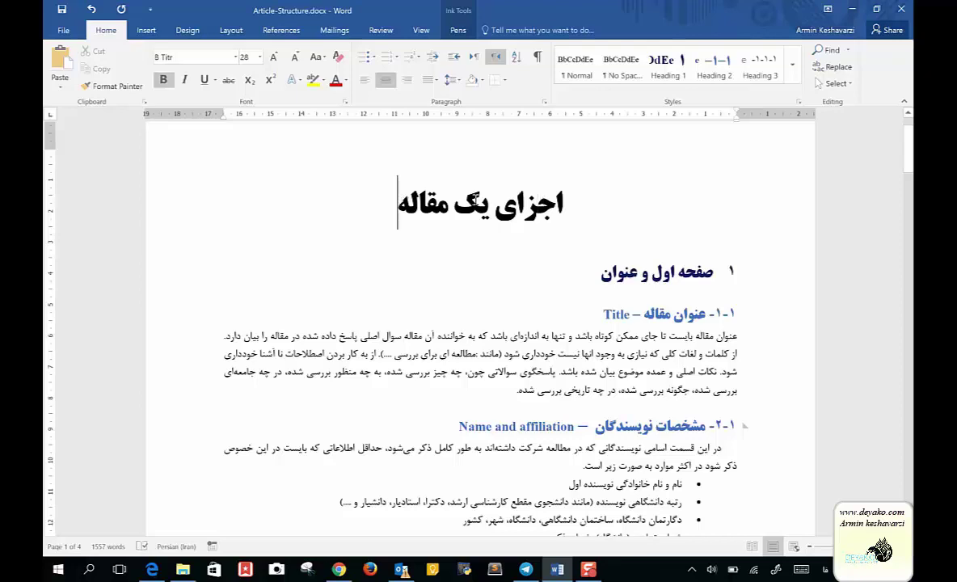
drag(388, 202, 555, 208)
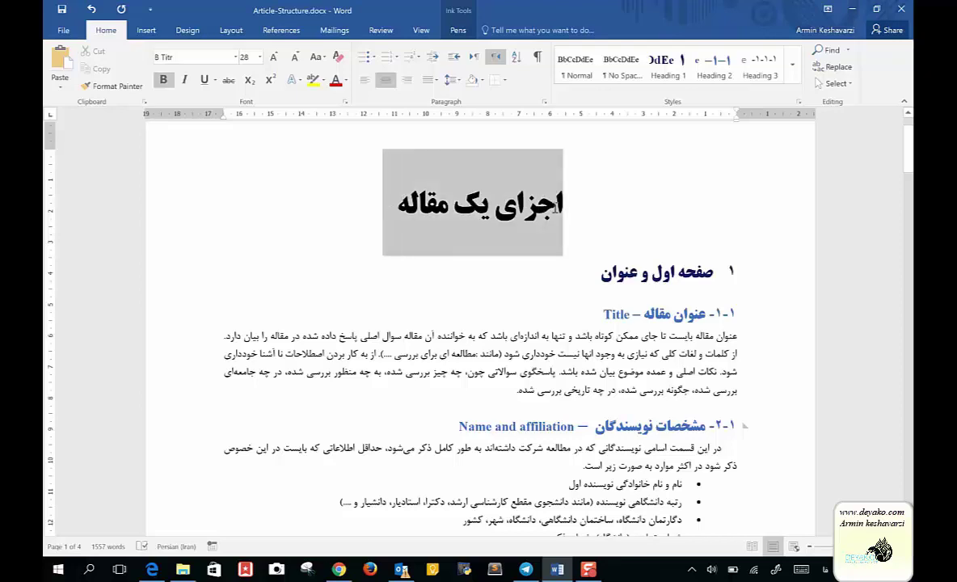
click(514, 292)
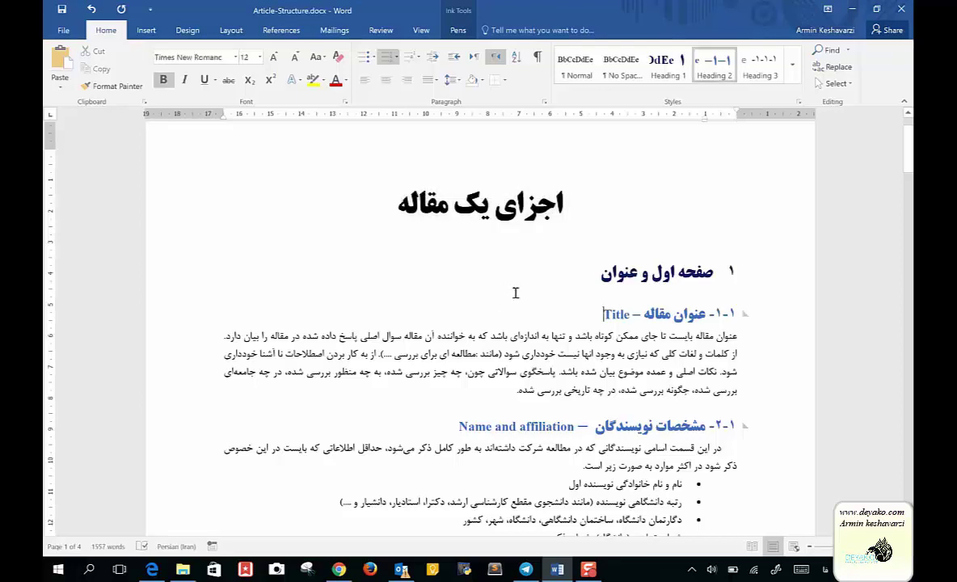
click(449, 208)
click(799, 102)
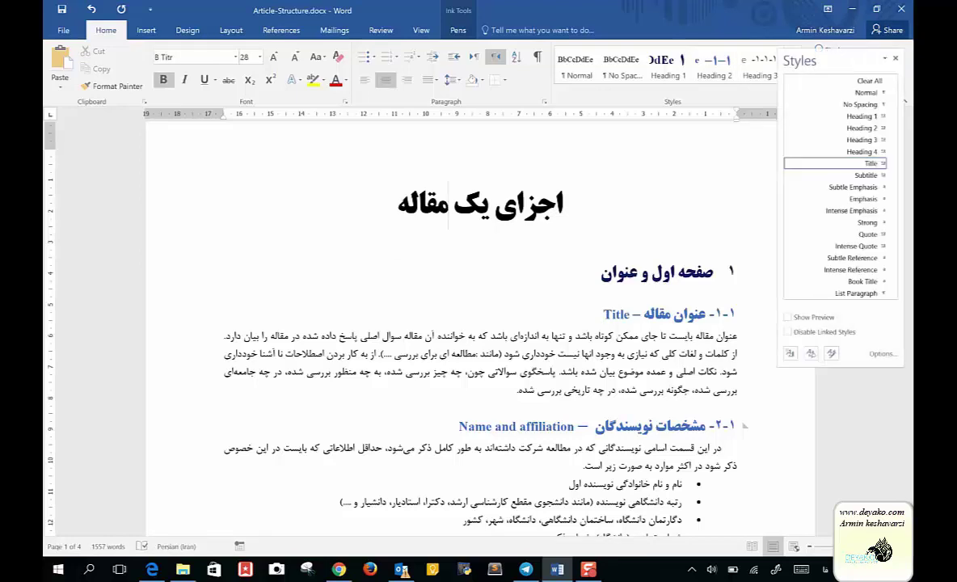
click(894, 58)
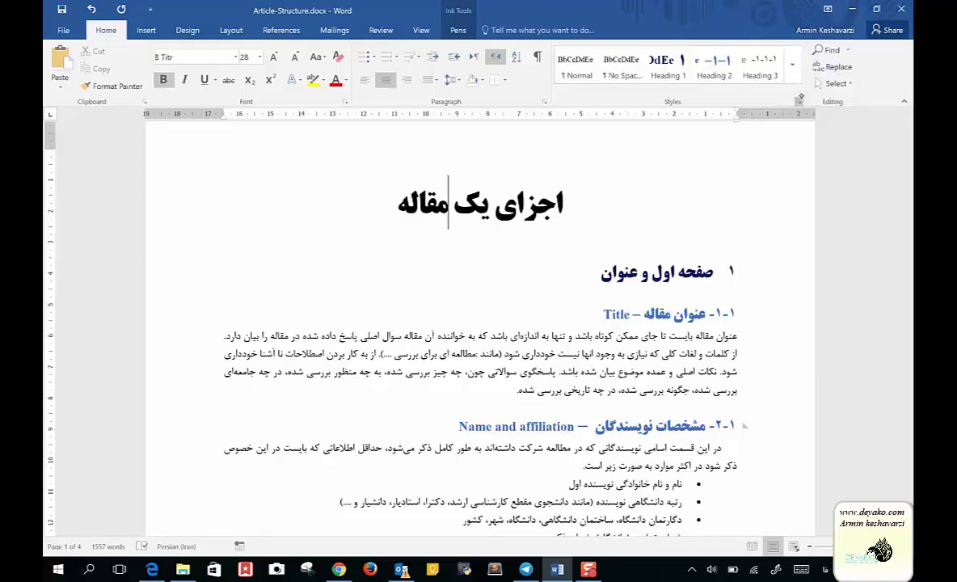
click(792, 77)
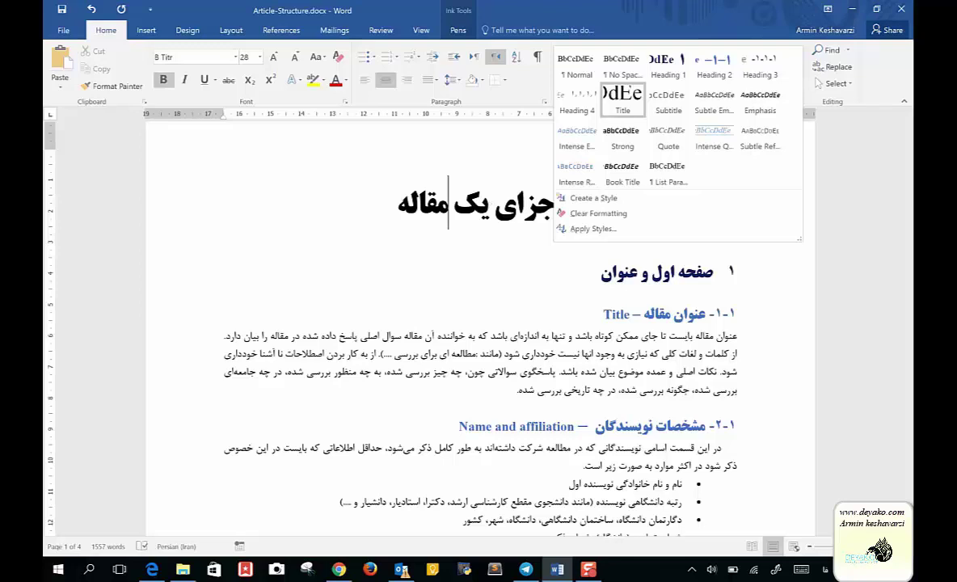
click(532, 202)
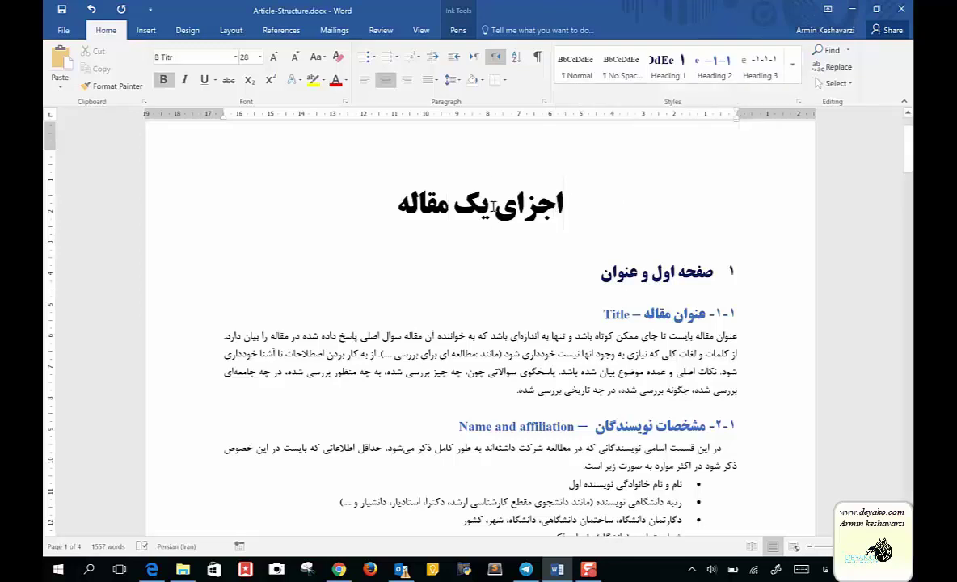
drag(525, 202, 412, 203)
click(616, 273)
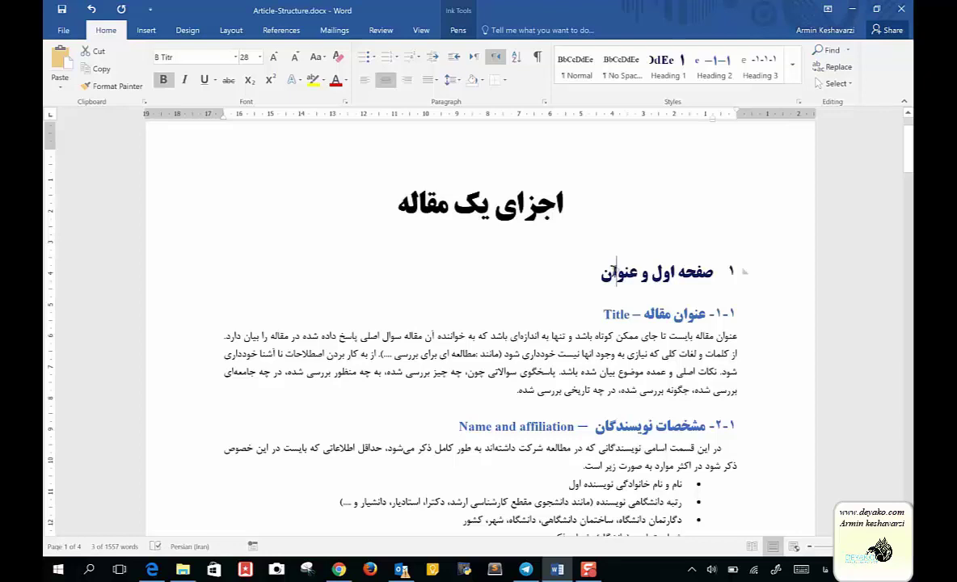
Step: Show the Styles pane and compare the Heading 1 and Heading 3 definitions with the headings
click(800, 101)
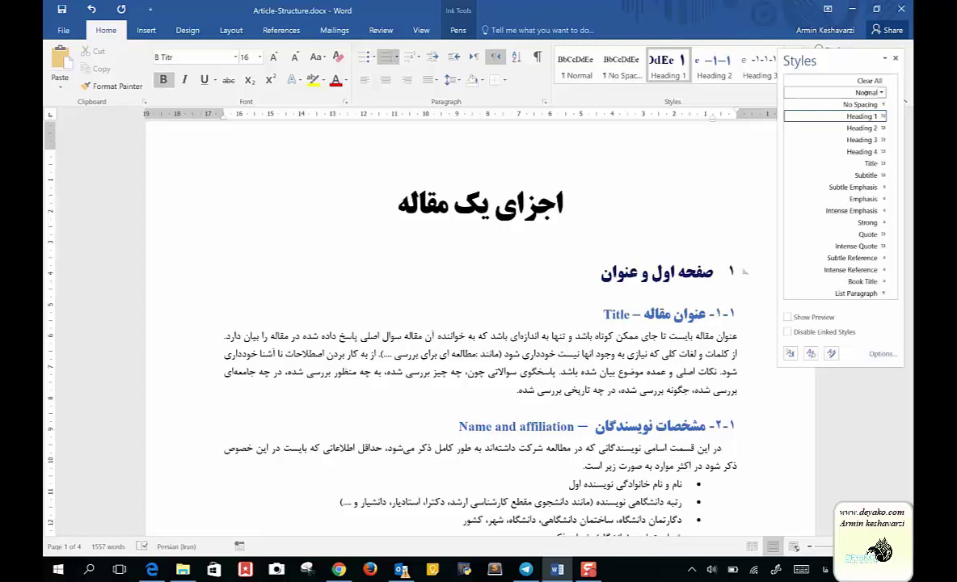
mouse_move(864, 117)
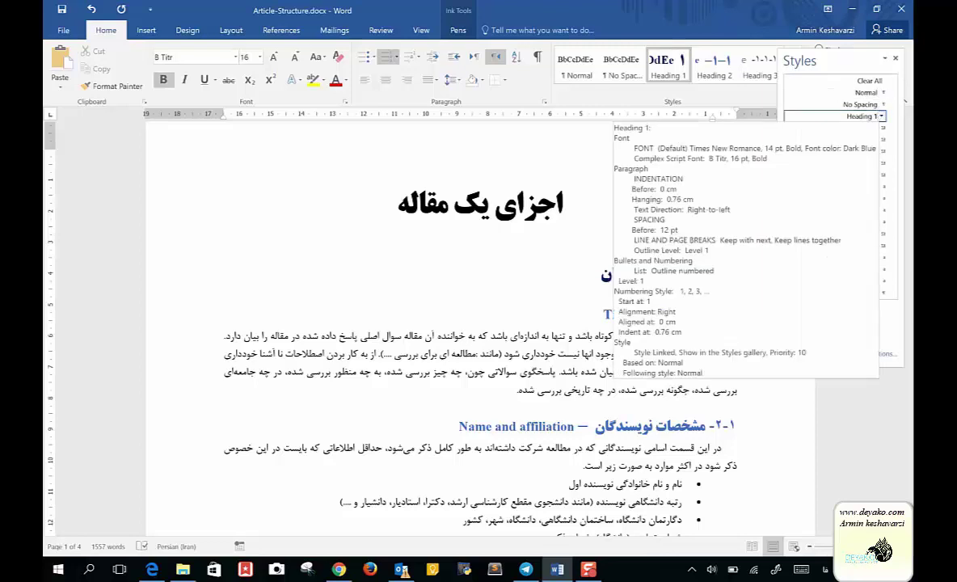
triple_click(700, 279)
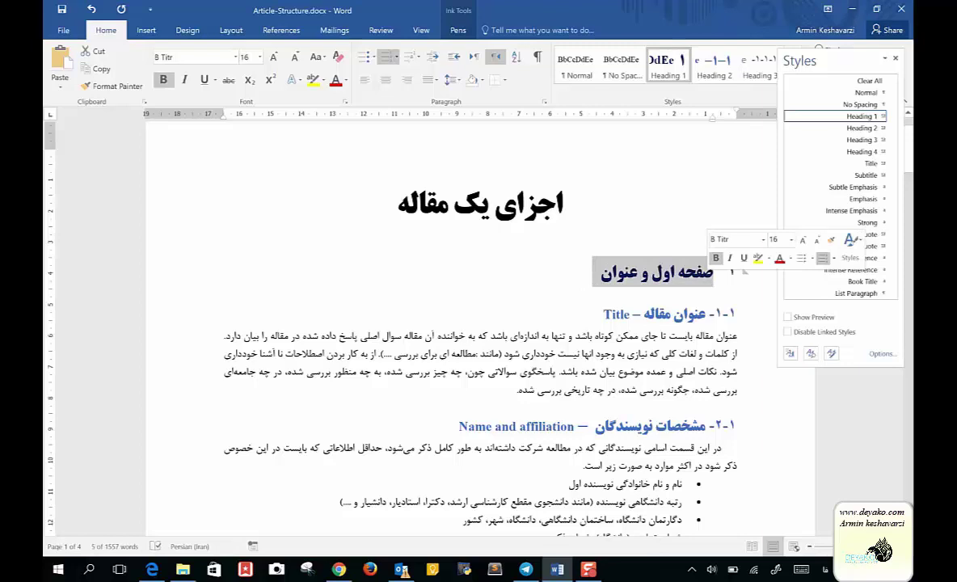
click(644, 314)
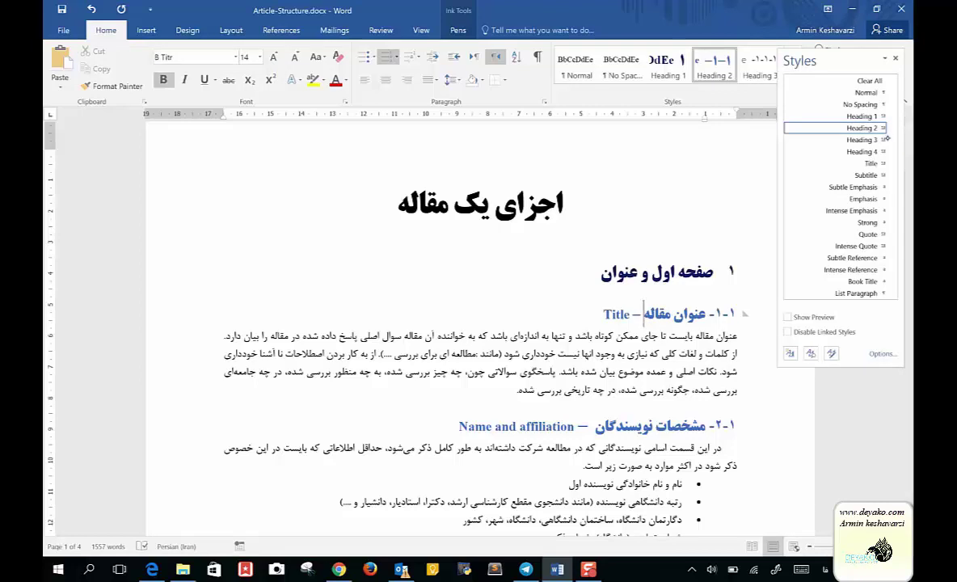
mouse_move(883, 139)
Step: Review the first body paragraph and the Abstract paragraph while scrolling the article
click(517, 391)
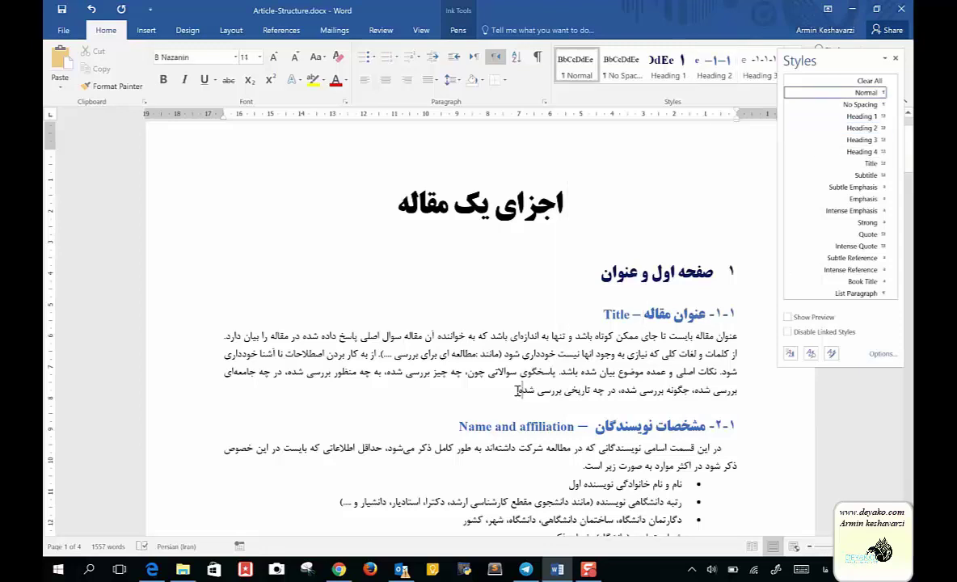
scroll(517, 391, down, 5)
scroll(517, 391, down, 5)
scroll(517, 390, down, 5)
scroll(517, 391, down, 4)
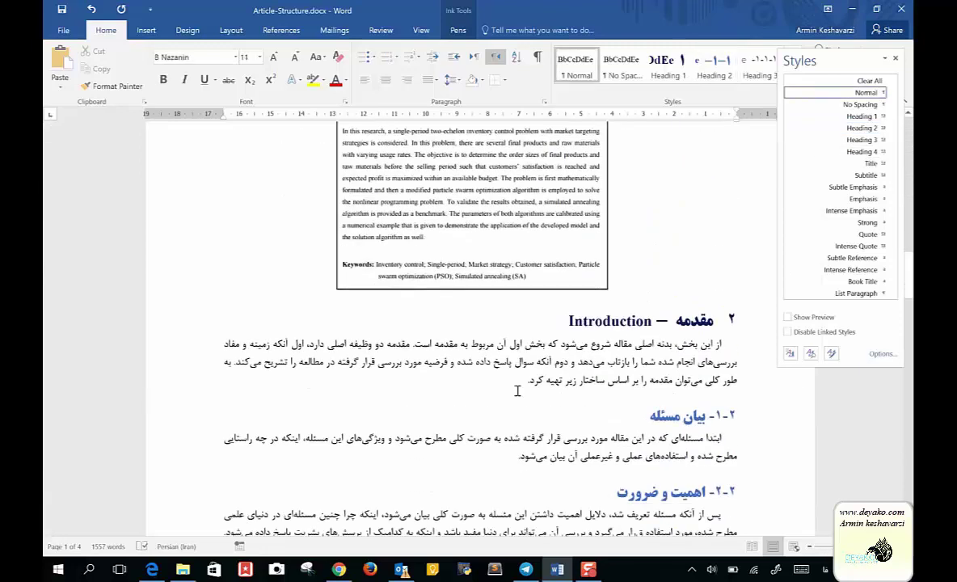
scroll(517, 390, up, 3)
scroll(518, 391, up, 5)
scroll(518, 391, up, 5)
scroll(517, 391, up, 1)
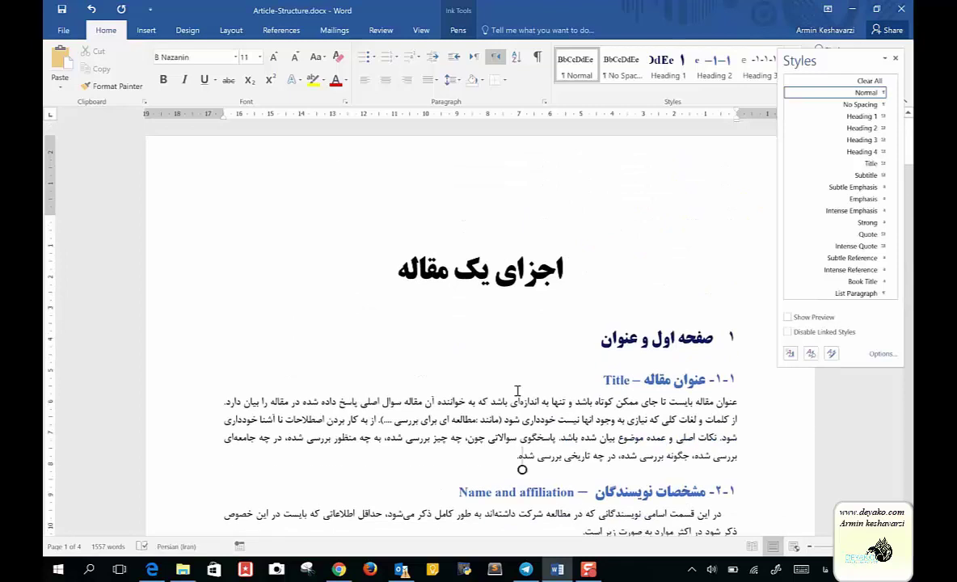
scroll(517, 390, down, 2)
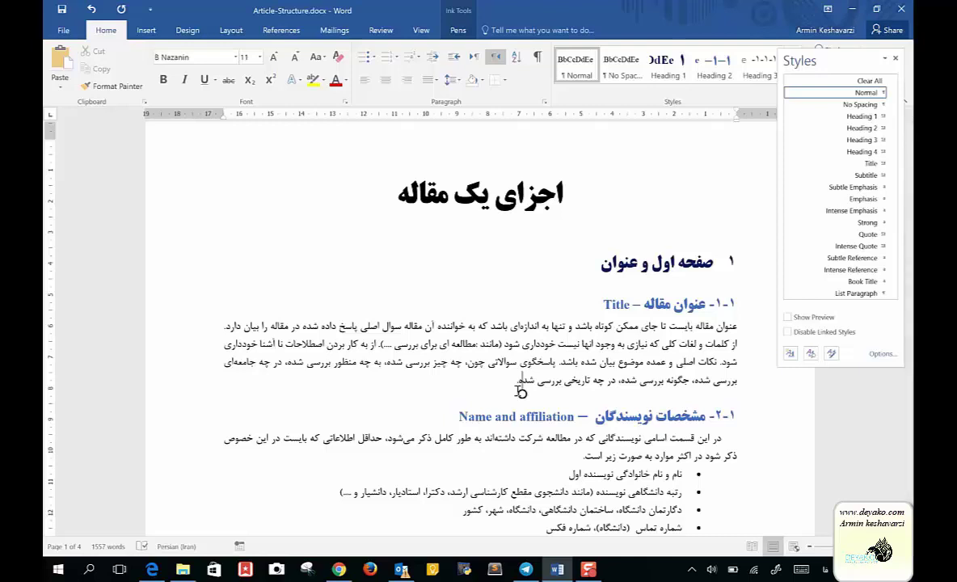
scroll(518, 391, down, 4)
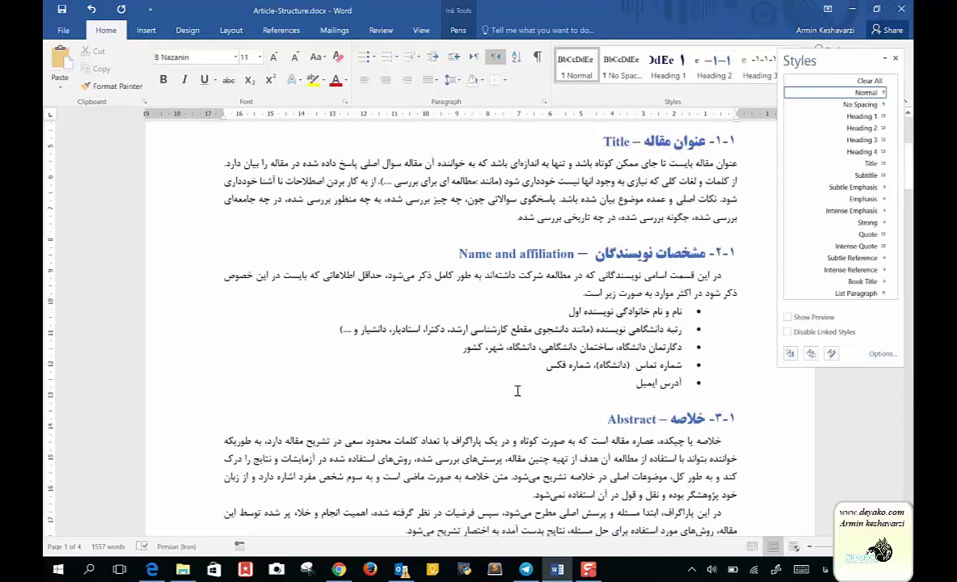
scroll(517, 390, down, 5)
scroll(518, 391, down, 7)
scroll(517, 391, up, 2)
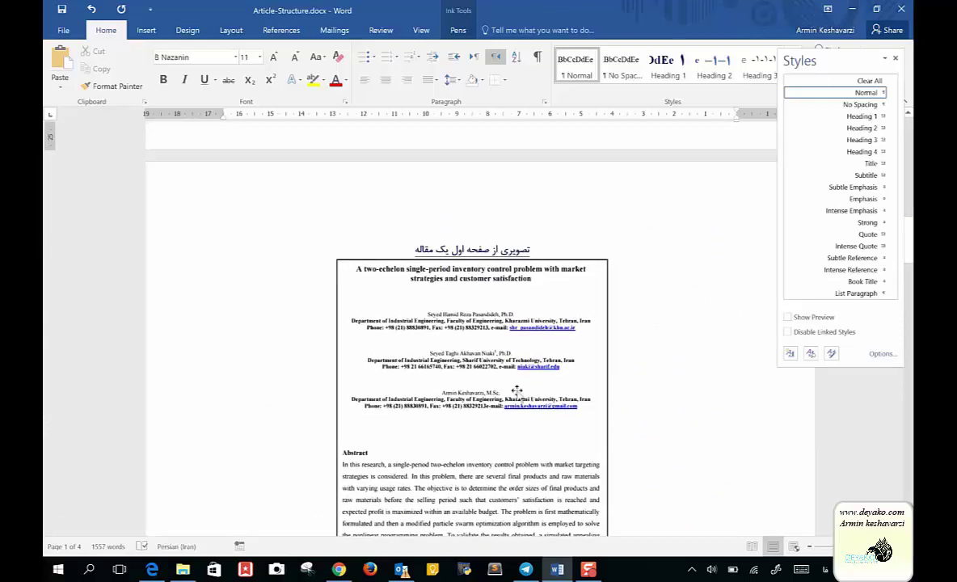
scroll(517, 391, up, 6)
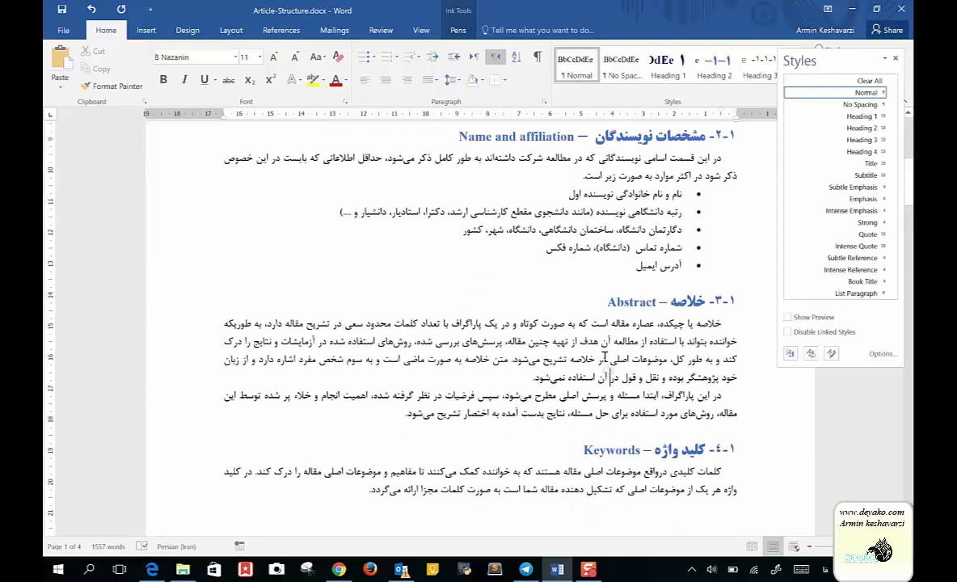
drag(504, 395, 672, 312)
click(546, 377)
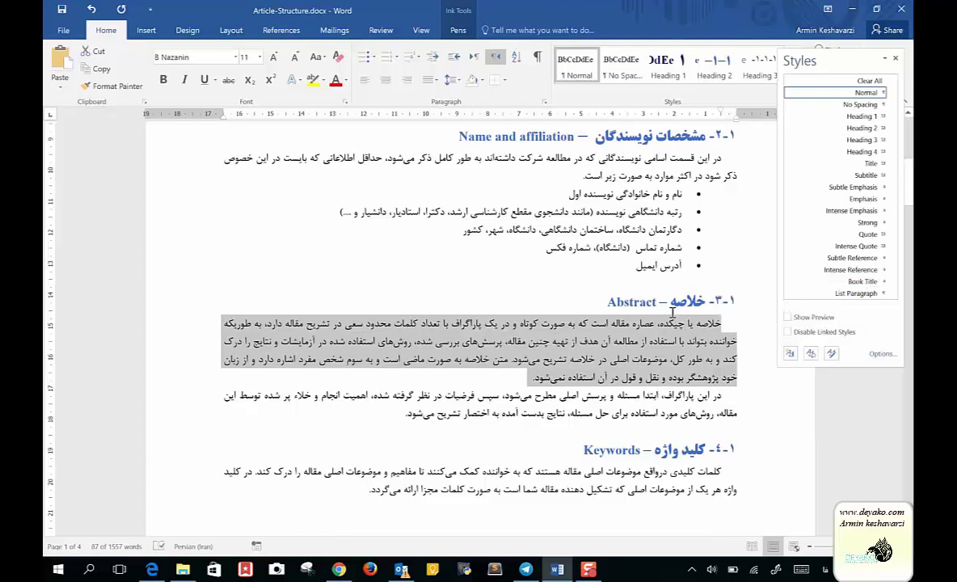
Step: Inspect the image caption and sample page image, then bring up Manage Styles
scroll(671, 312, down, 5)
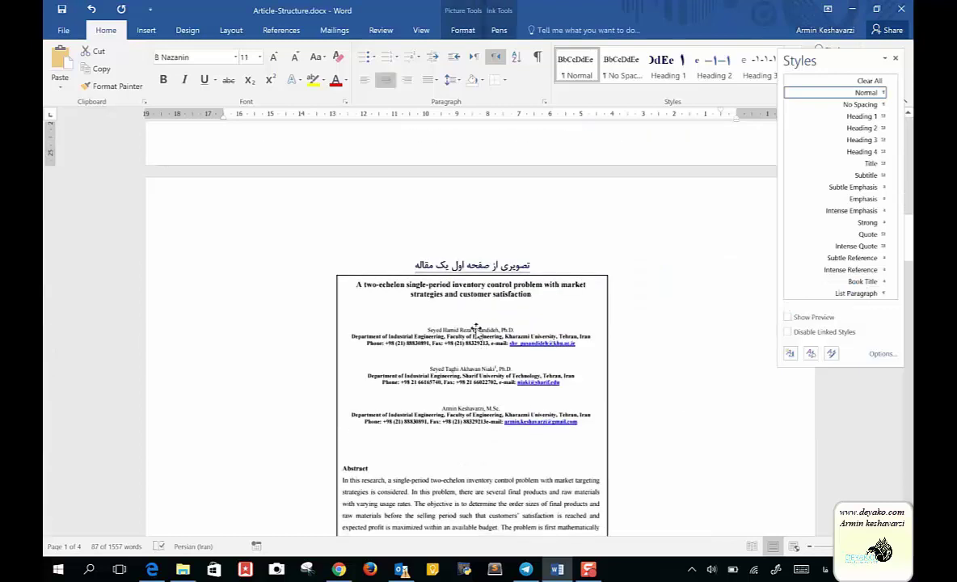
click(476, 265)
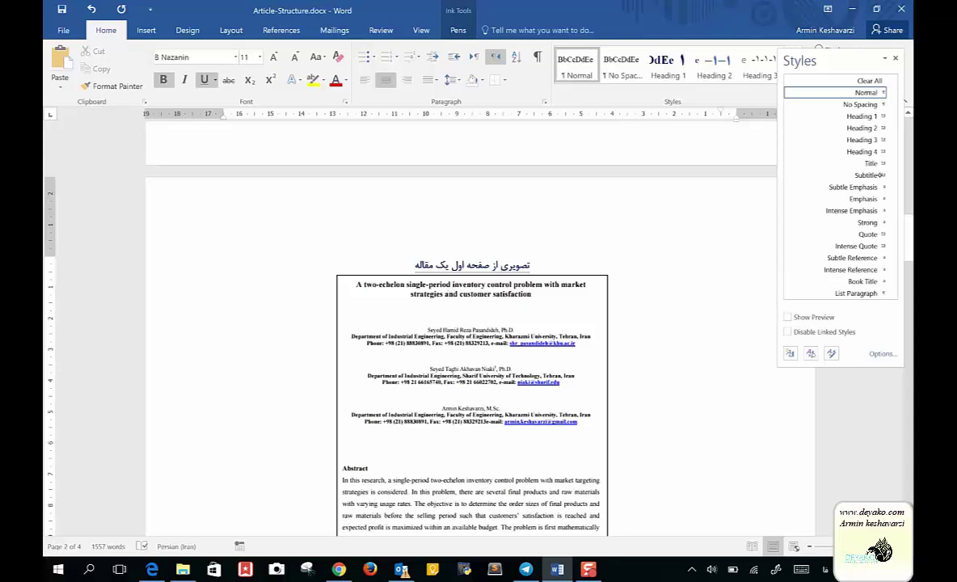
mouse_move(865, 174)
click(494, 349)
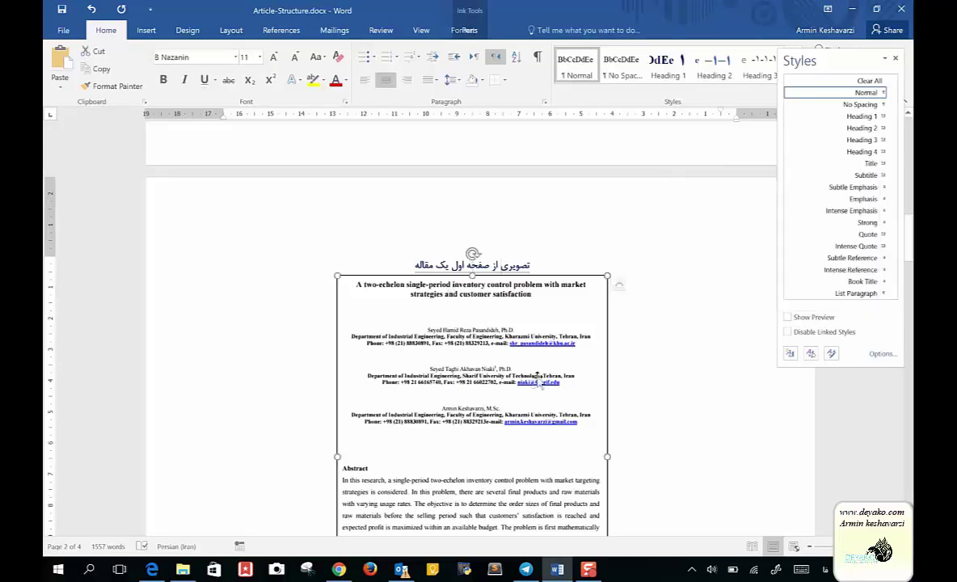
click(518, 267)
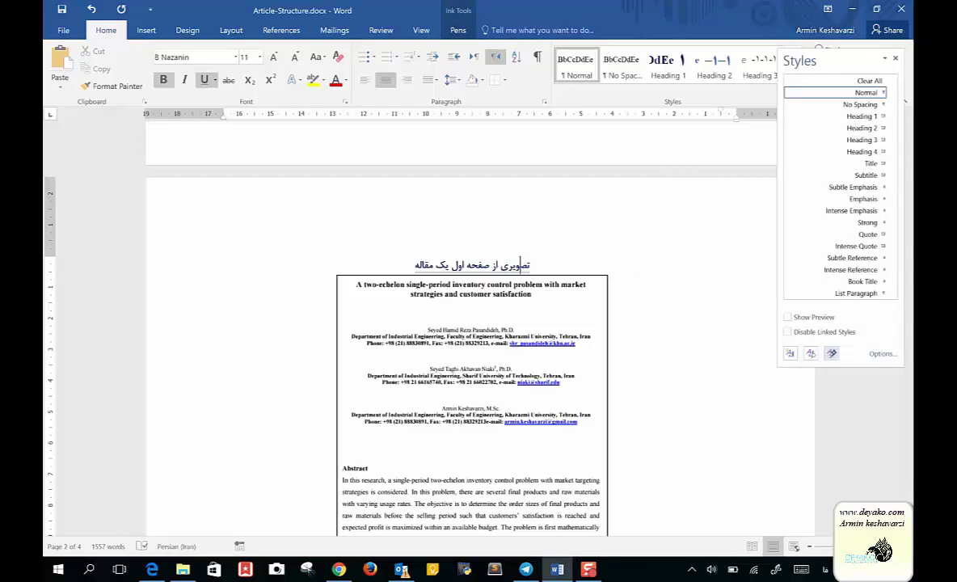
click(832, 354)
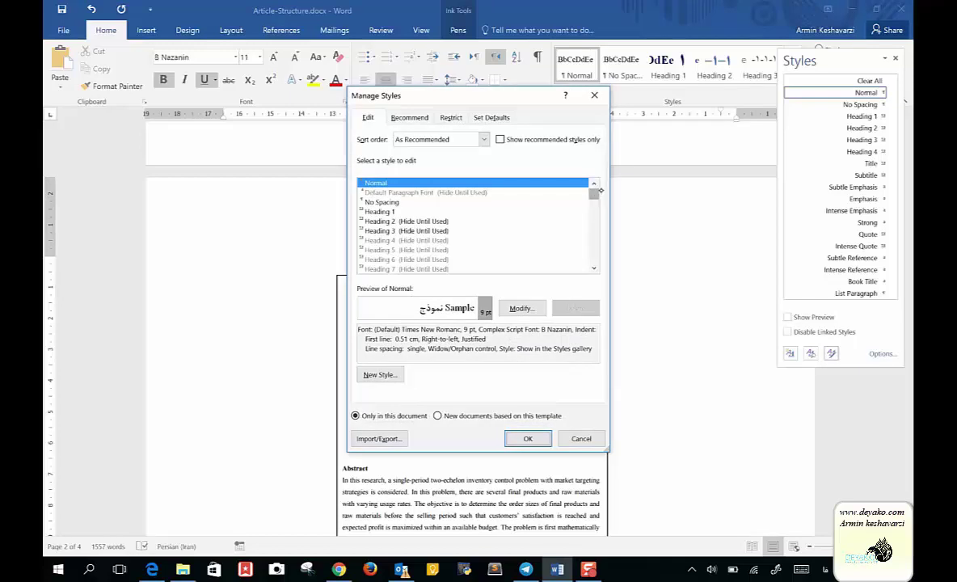
Step: Look through the Manage Styles style list and cancel the dialog without changes
scroll(551, 190, down, 1)
scroll(565, 243, down, 1)
click(595, 268)
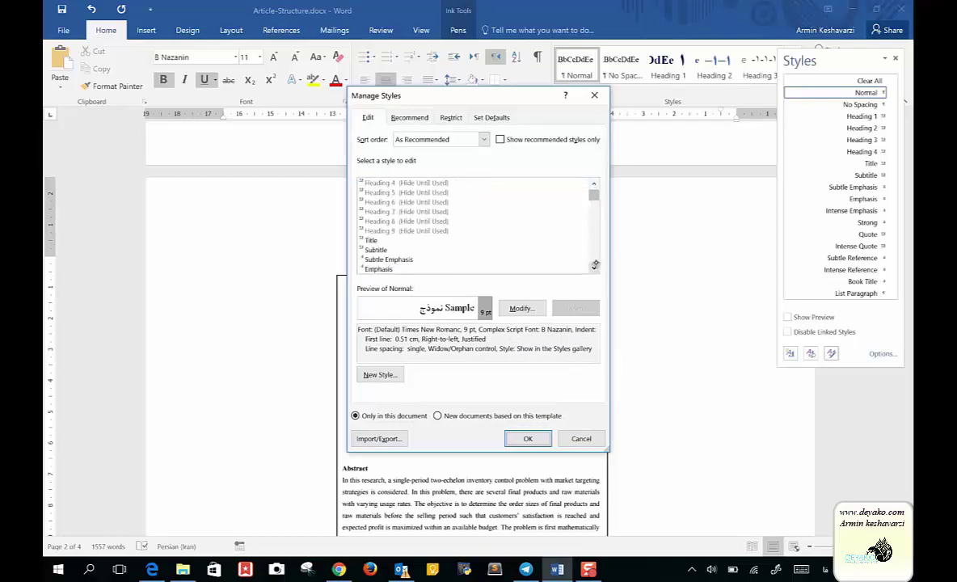
mouse_move(594, 202)
mouse_down()
mouse_move(593, 237)
mouse_move(593, 189)
mouse_move(593, 258)
mouse_up()
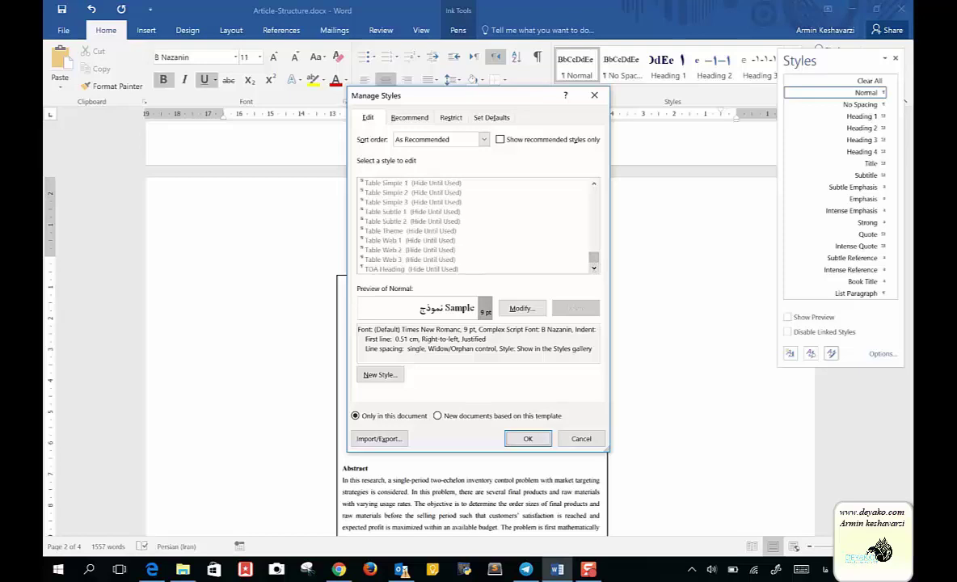
click(572, 434)
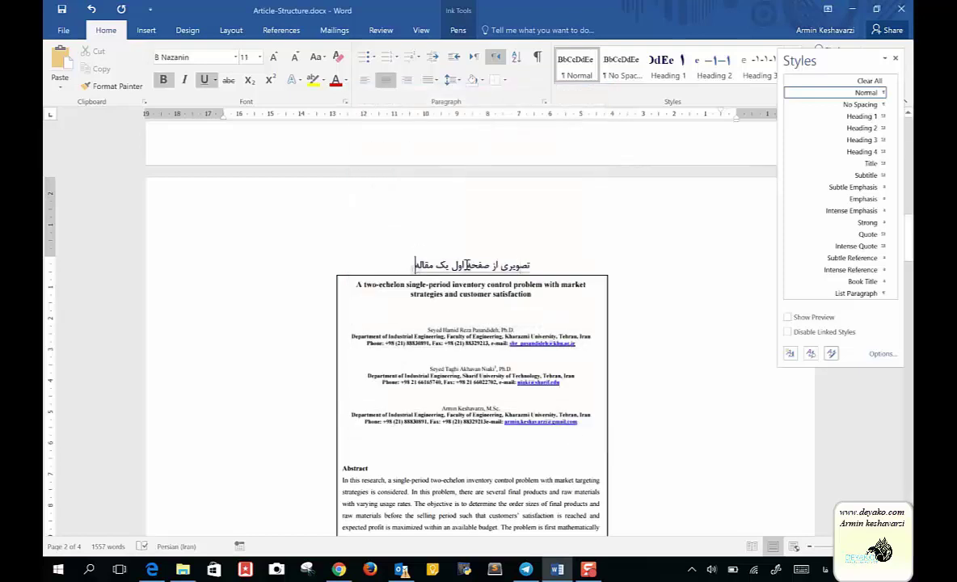
Step: Select the caption and sample article image, then close the Styles pane with Ctrl+Alt+Shift+S
drag(412, 264, 530, 265)
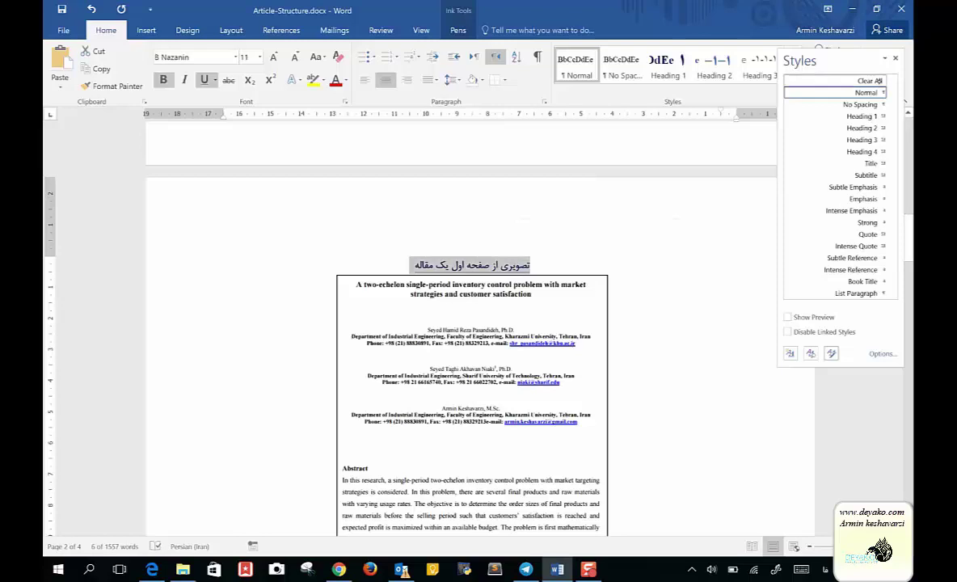
mouse_move(863, 117)
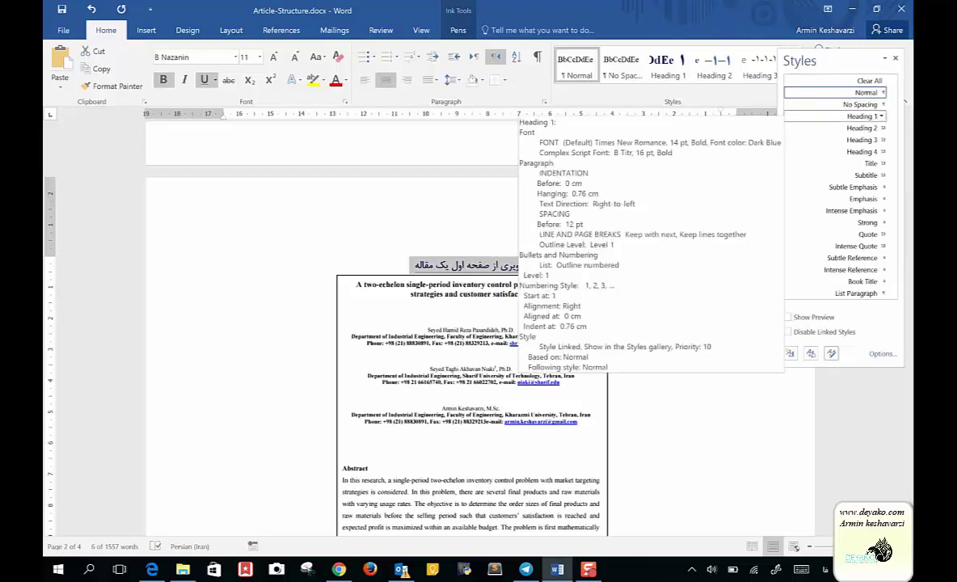
click(461, 426)
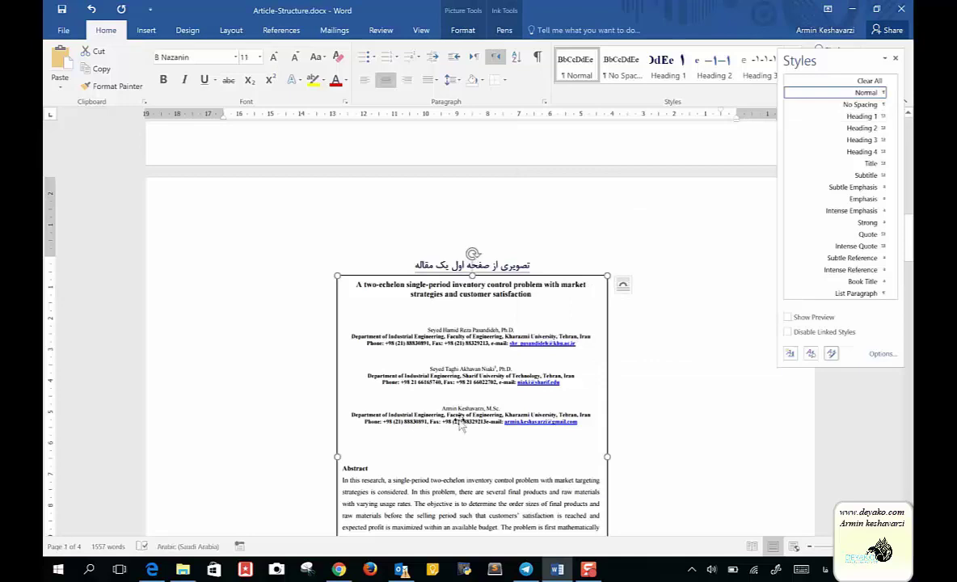
scroll(461, 425, down, 5)
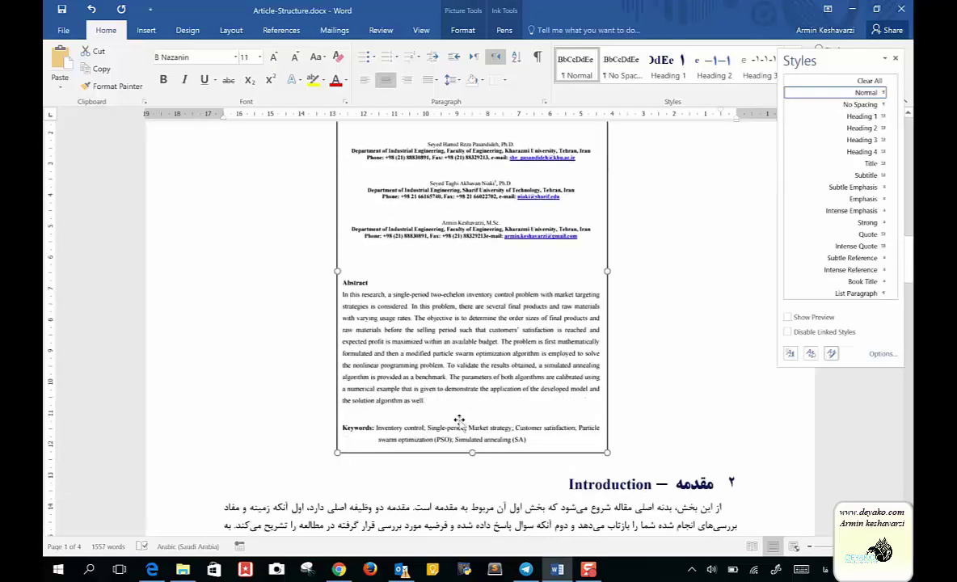
scroll(459, 419, up, 5)
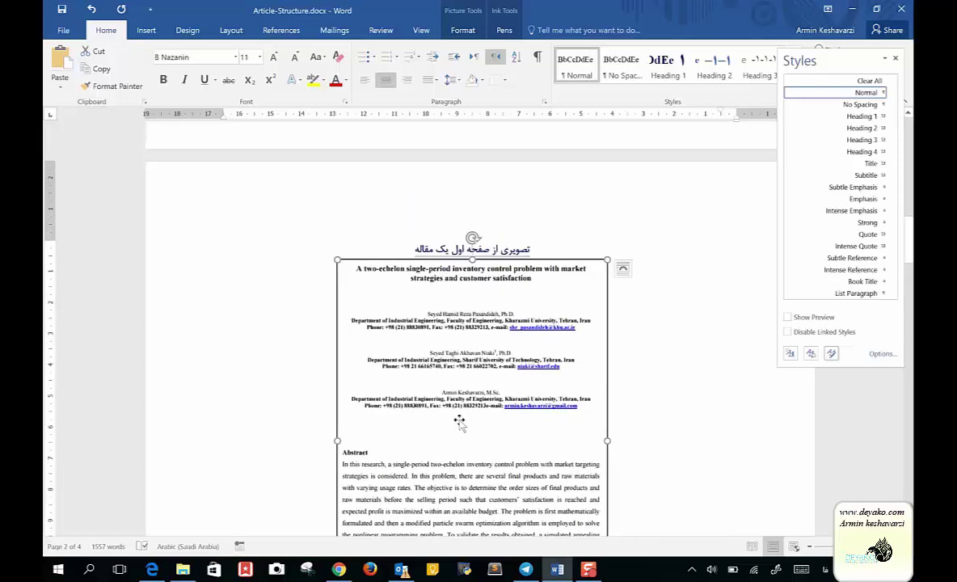
key(ctrl+alt+shift+s)
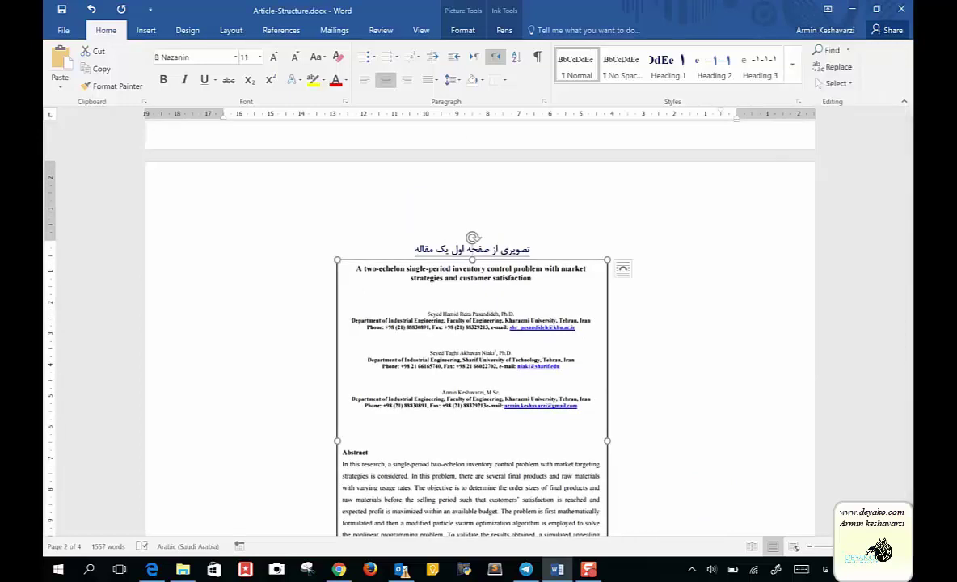
scroll(477, 339, up, 1)
scroll(480, 339, up, 15)
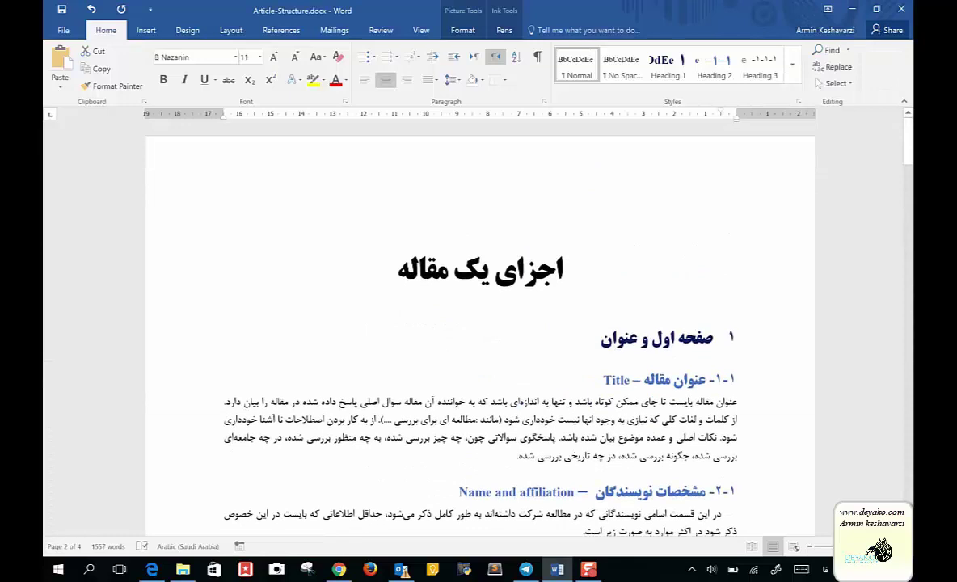
click(482, 269)
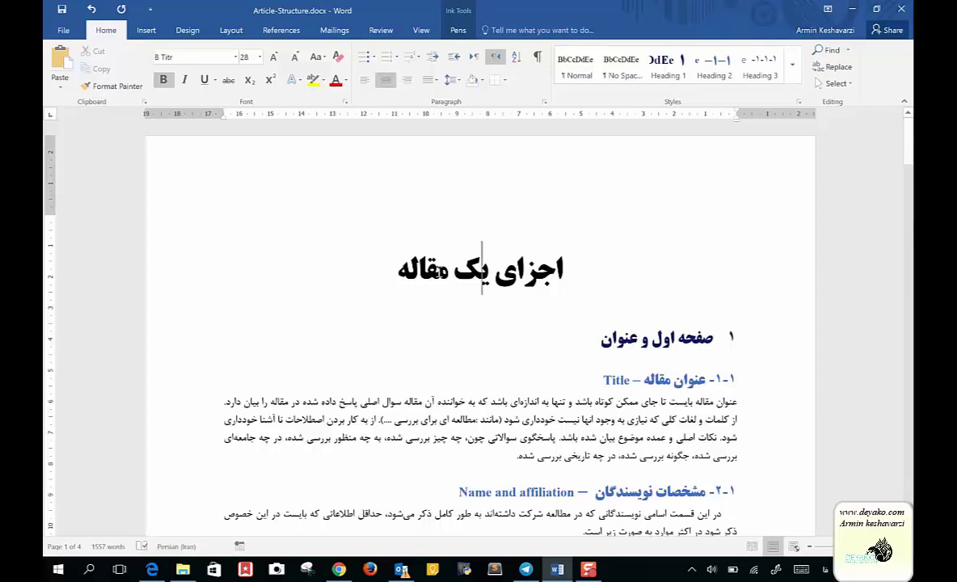
drag(372, 269, 563, 269)
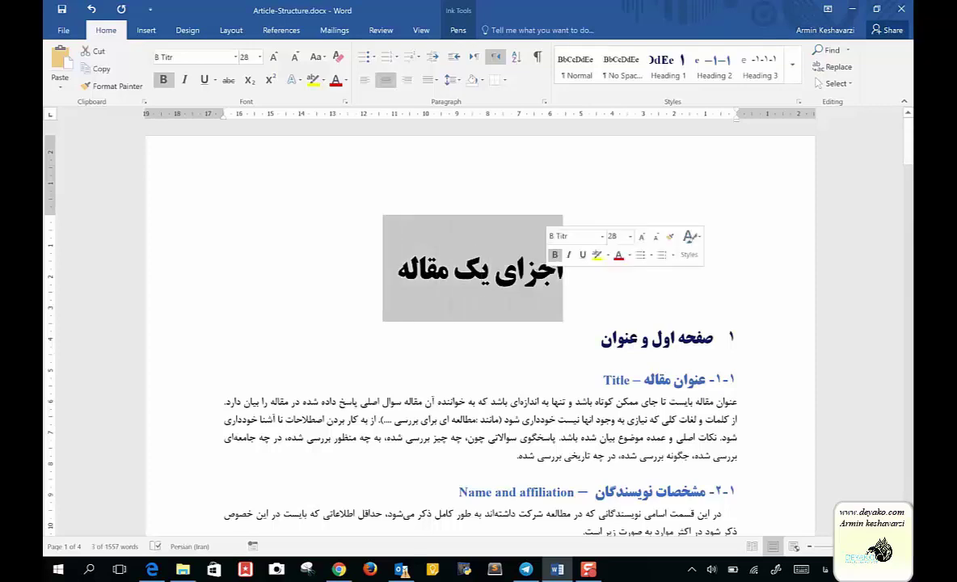
click(627, 379)
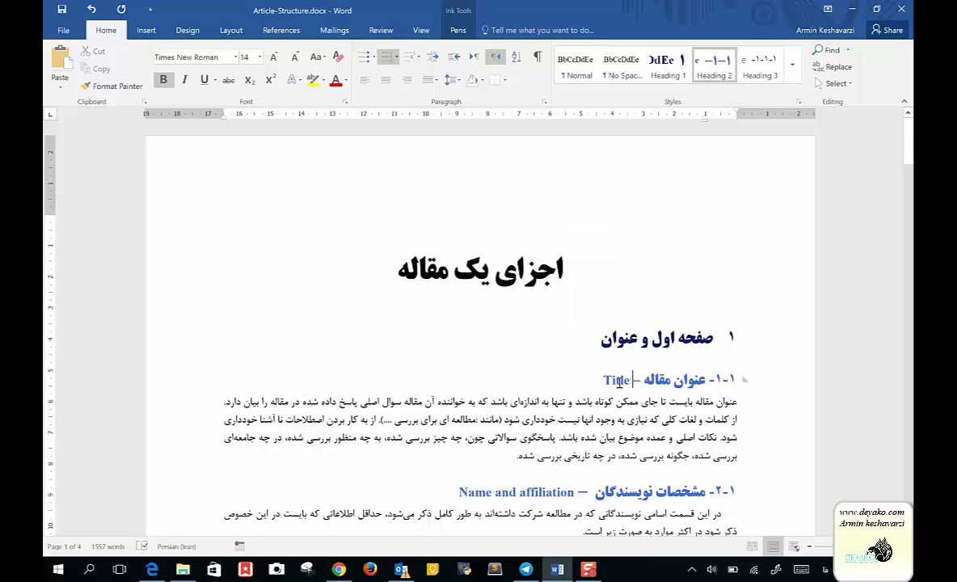
scroll(619, 381, down, 2)
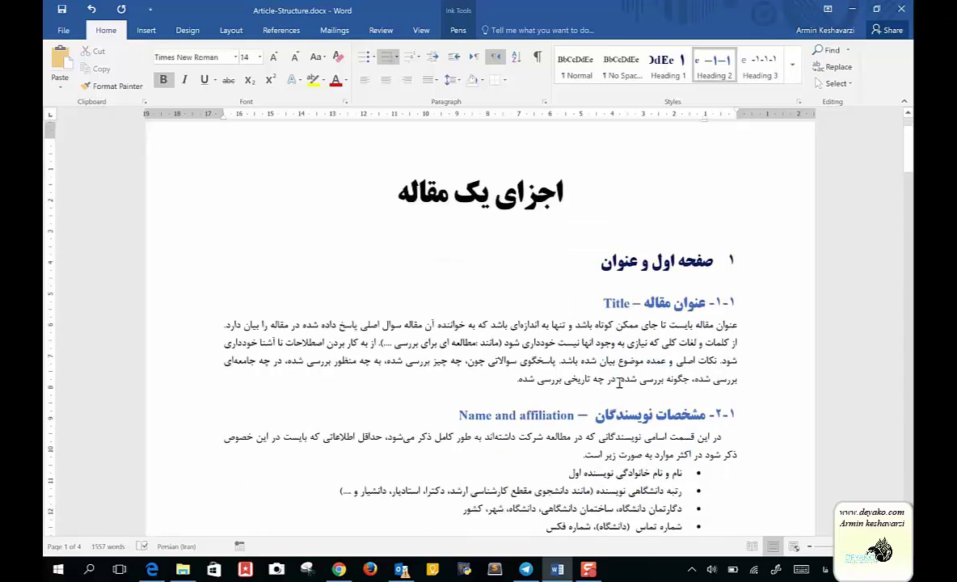
drag(736, 324, 517, 379)
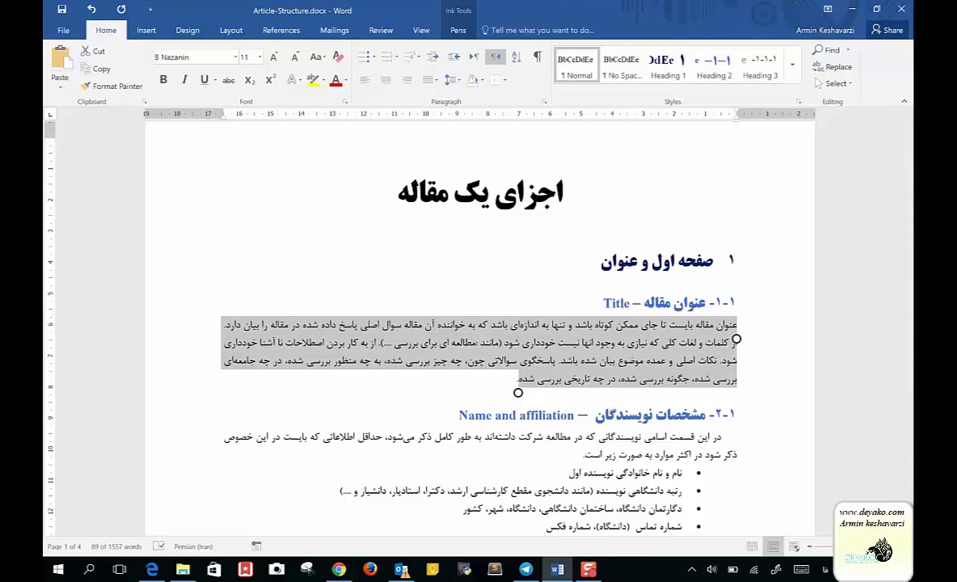
scroll(520, 387, down, 4)
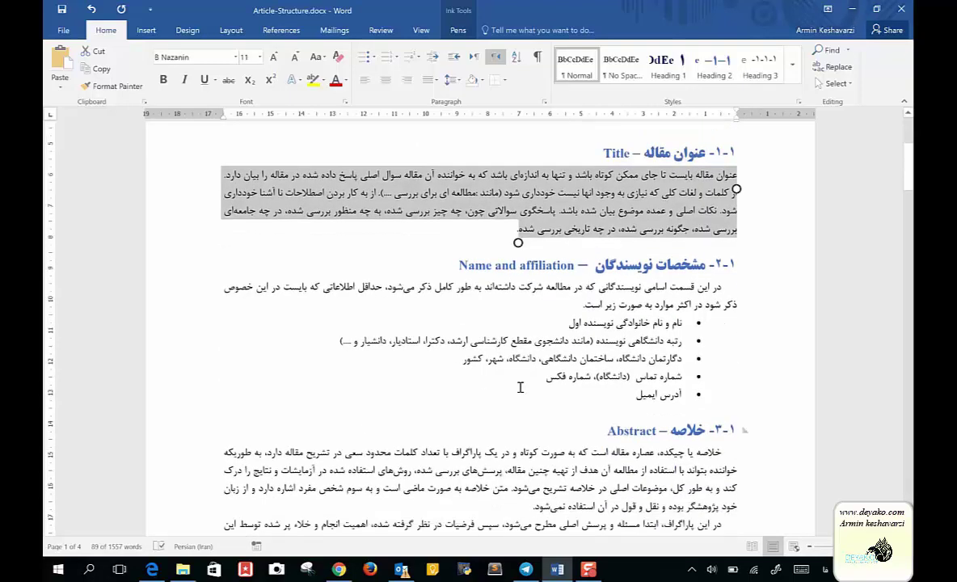
scroll(520, 387, up, 2)
scroll(520, 388, down, 7)
scroll(520, 387, down, 7)
scroll(521, 387, down, 7)
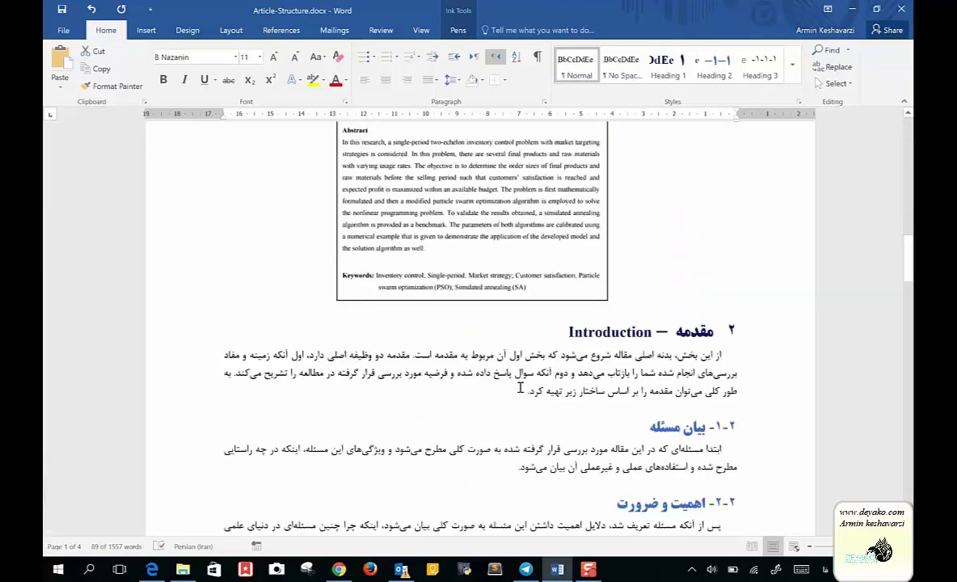
scroll(521, 387, down, 6)
scroll(520, 387, down, 6)
scroll(520, 387, down, 6)
scroll(521, 387, down, 6)
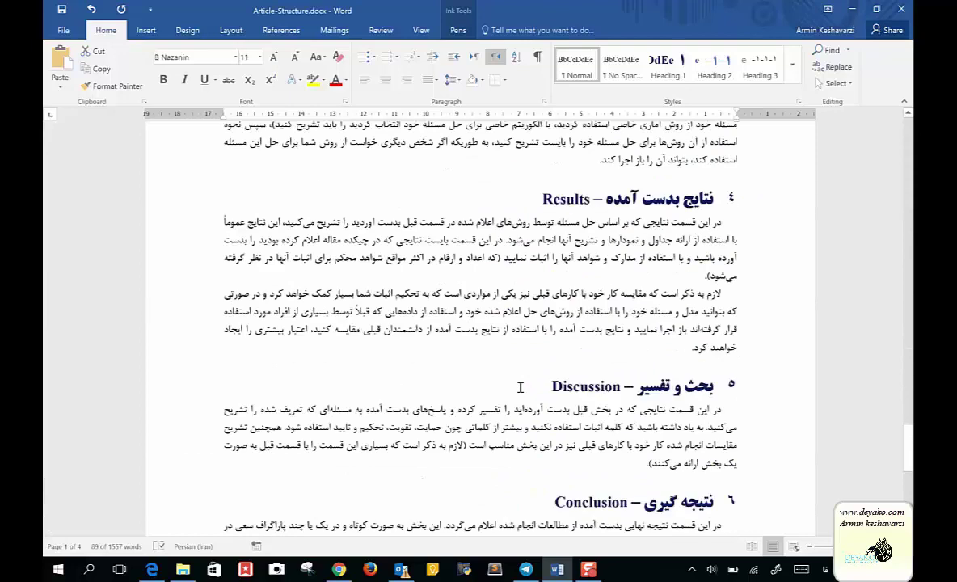
scroll(521, 387, down, 5)
scroll(520, 387, up, 5)
scroll(520, 387, up, 6)
scroll(520, 387, up, 5)
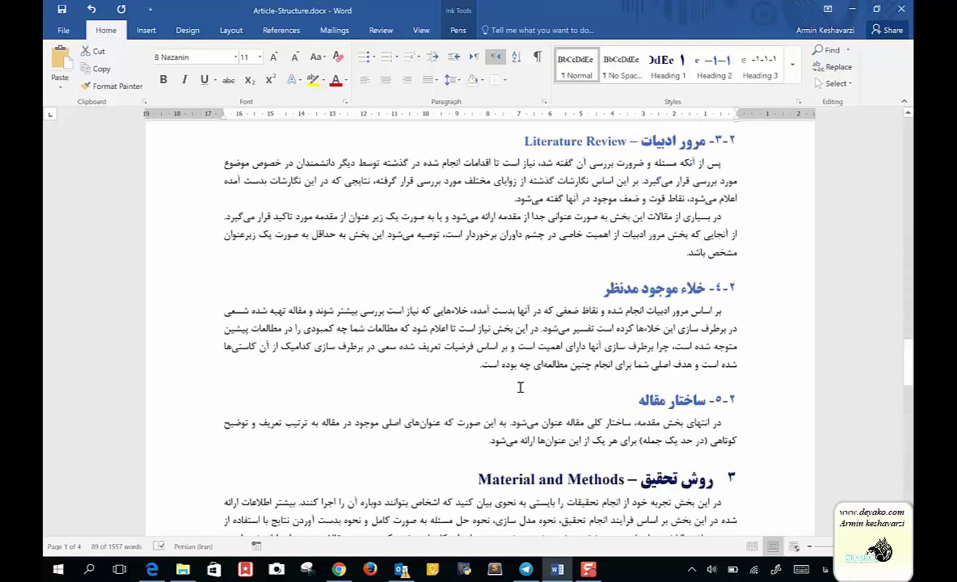
scroll(521, 387, up, 5)
scroll(521, 388, up, 6)
scroll(520, 387, up, 6)
scroll(521, 387, up, 4)
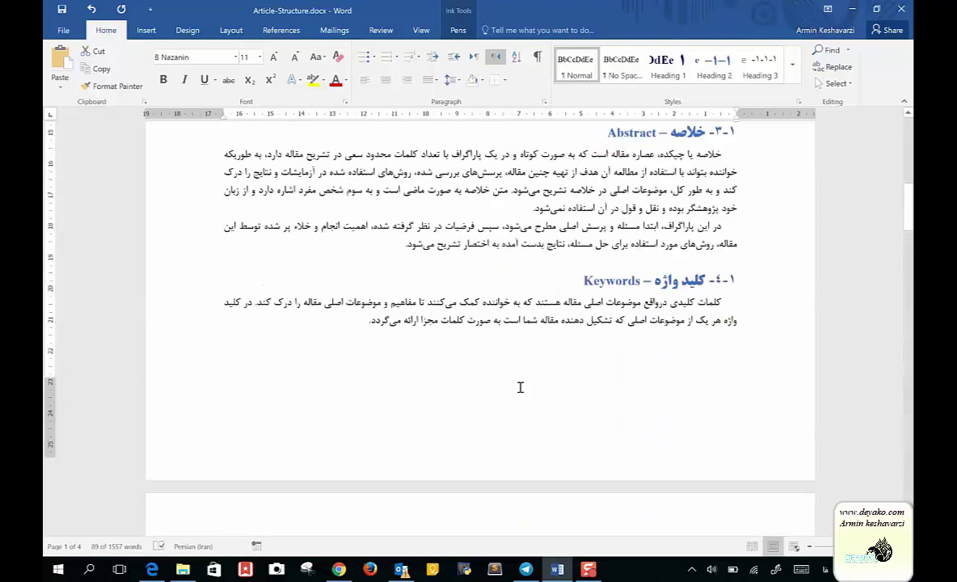
scroll(520, 387, up, 5)
scroll(520, 387, up, 2)
scroll(520, 387, up, 1)
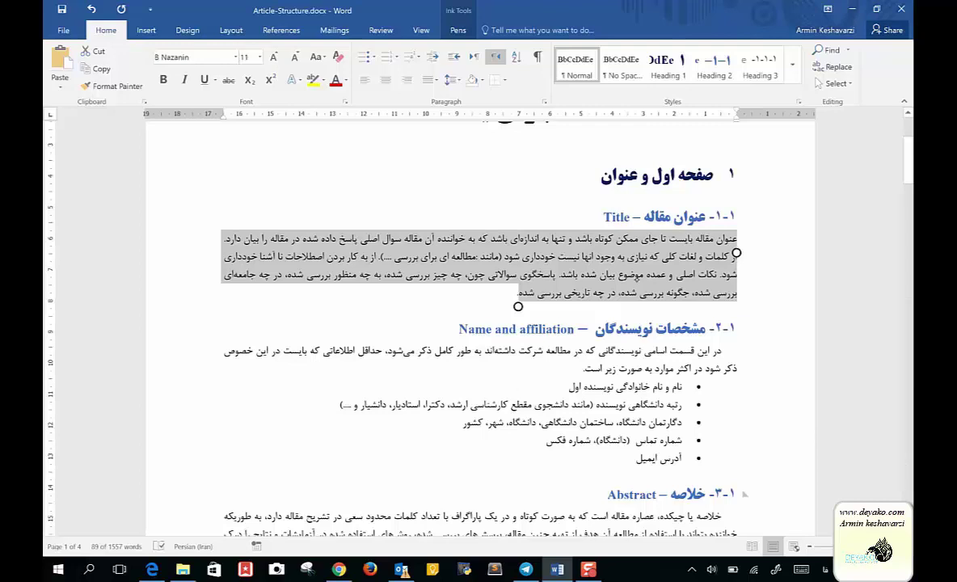
click(634, 274)
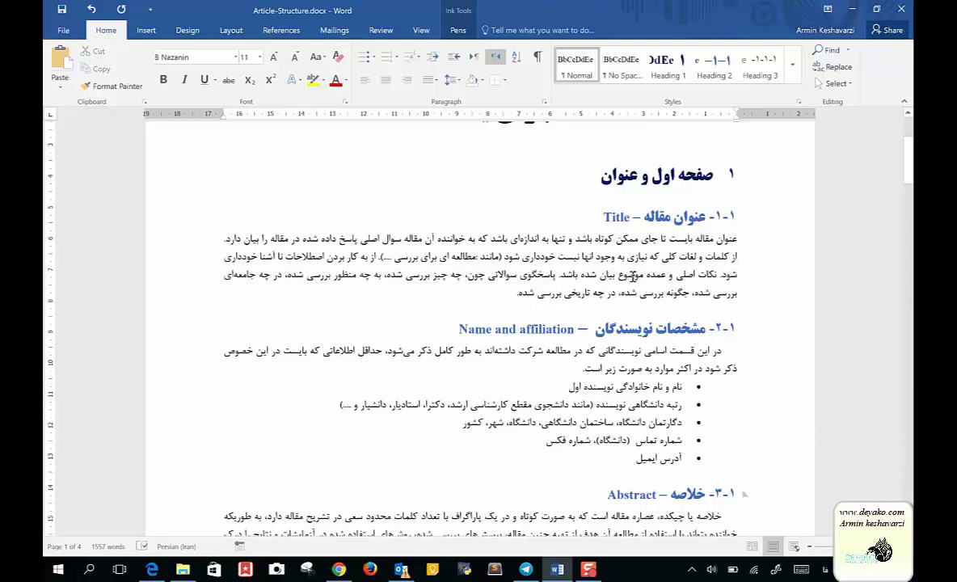
drag(659, 239, 573, 239)
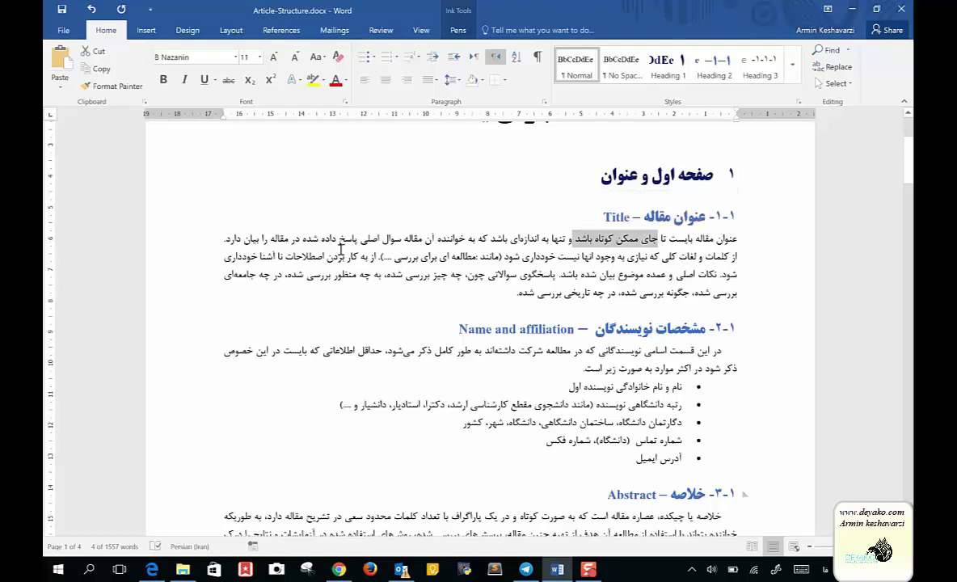
scroll(340, 251, up, 1)
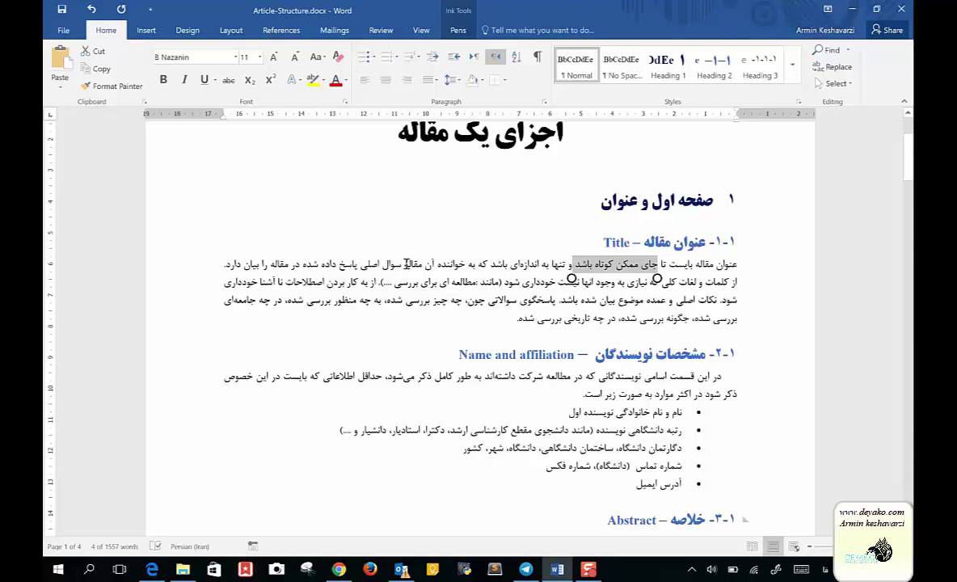
drag(422, 265, 337, 265)
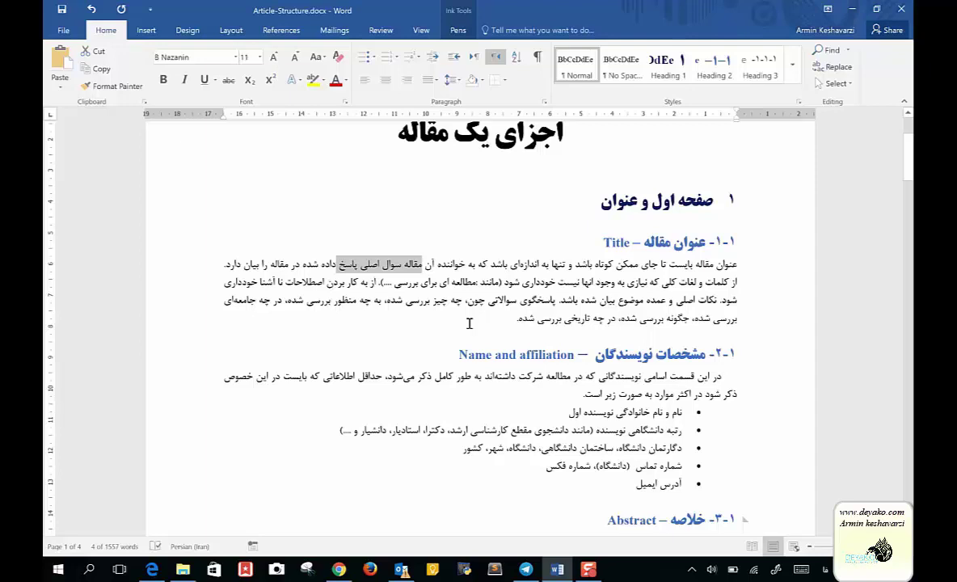
scroll(575, 207, up, 2)
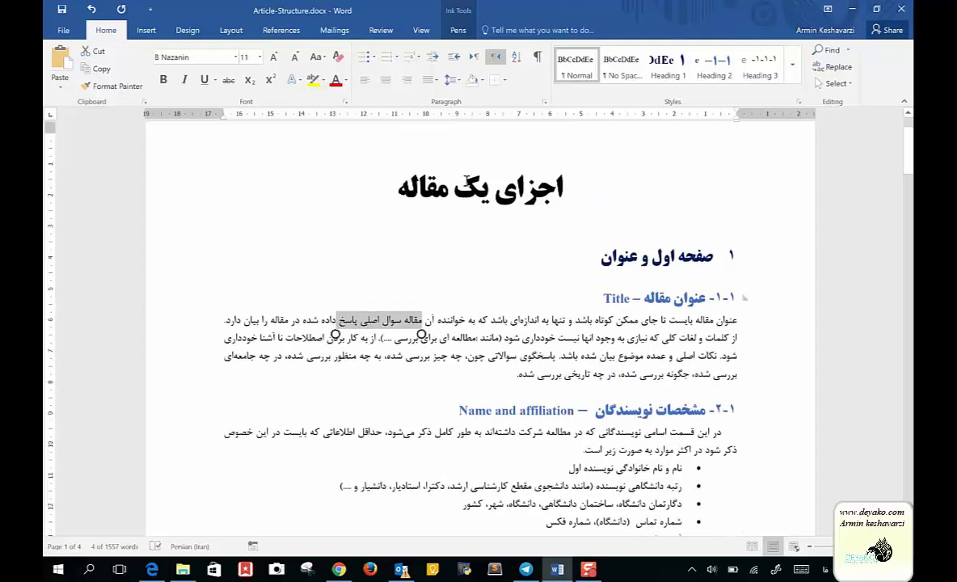
click(440, 186)
drag(373, 185, 563, 186)
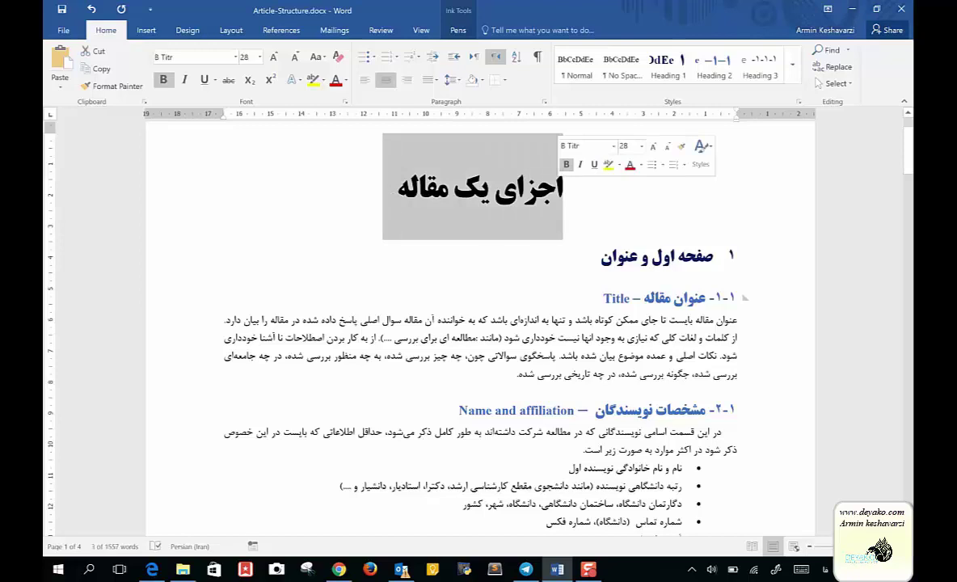
click(482, 187)
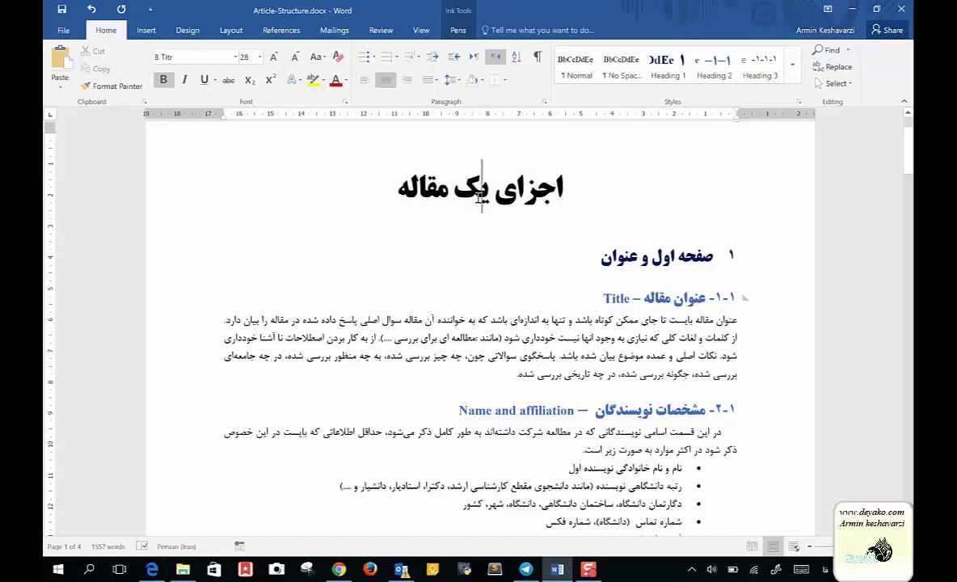
click(794, 67)
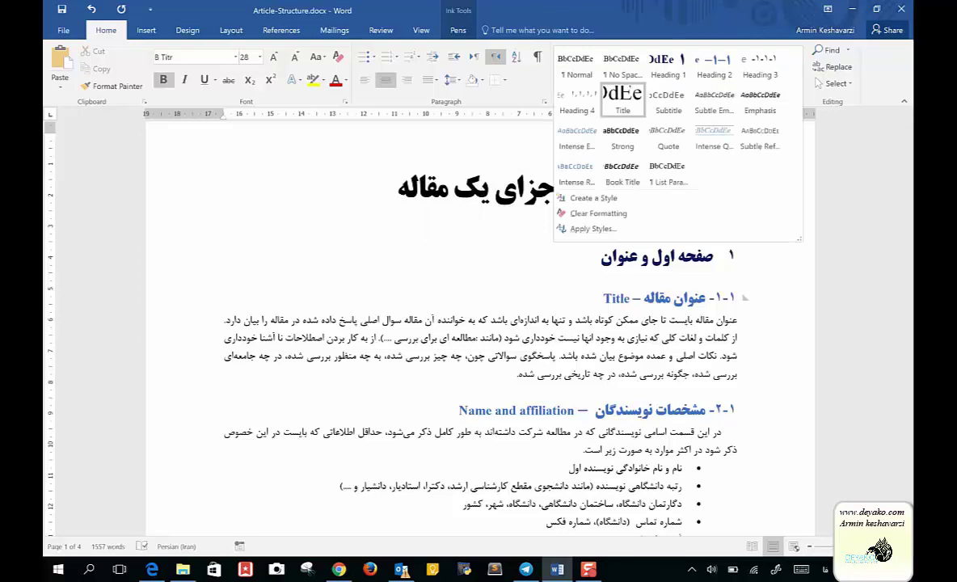
Step: Dismiss the style list, search 'word' in Windows search with English input, and launch Word 2016
click(494, 188)
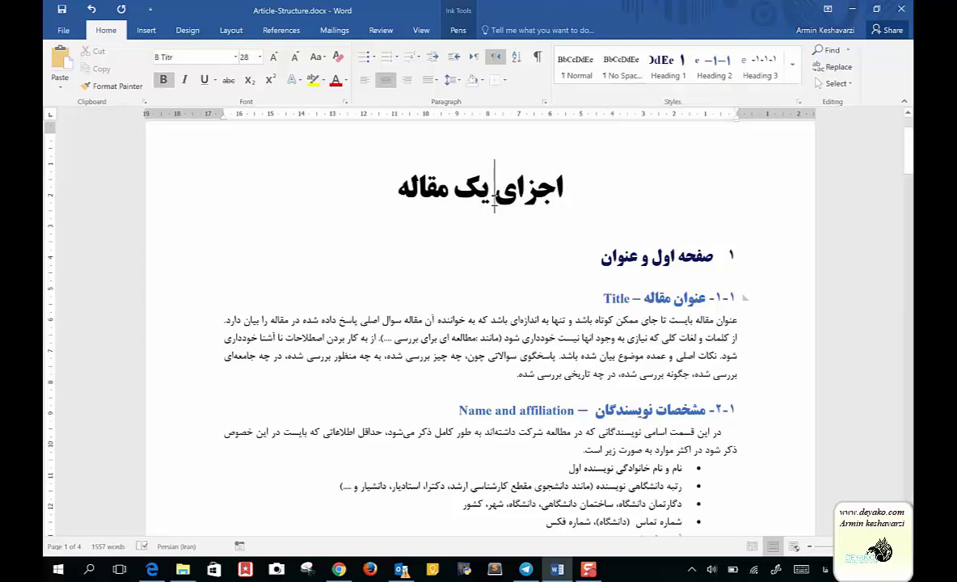
click(89, 569)
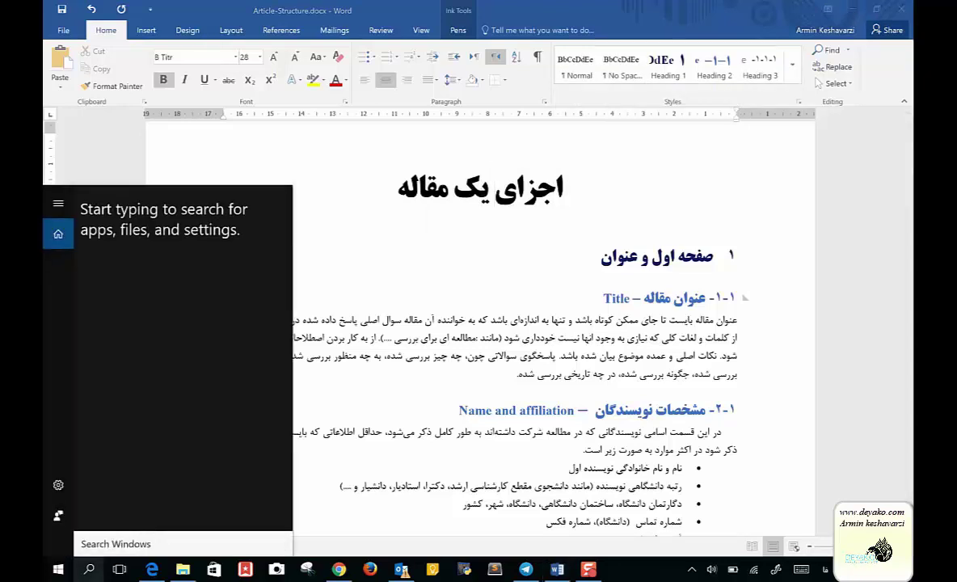
text(صخقی)
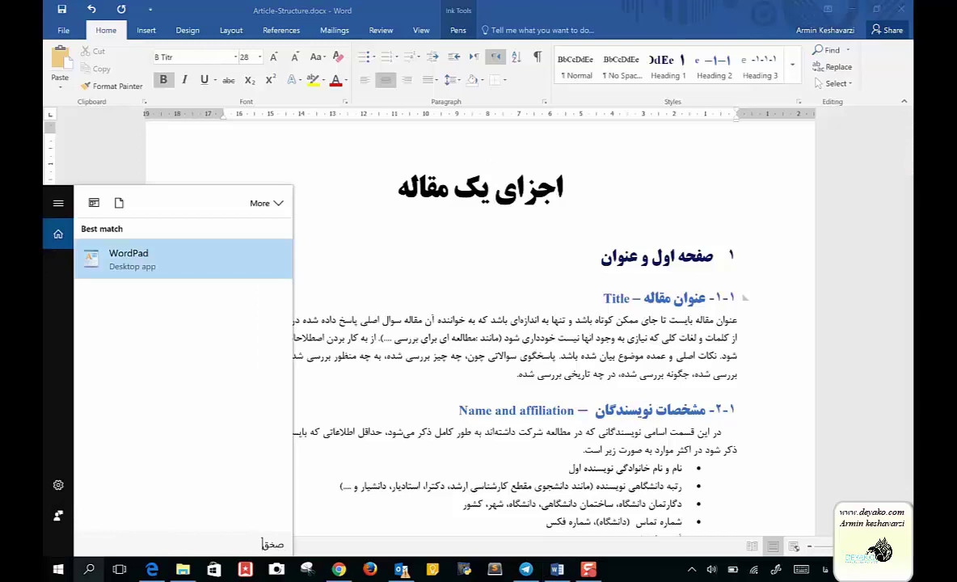
key(BackSpace)
key(BackSpace)
key(BackSpace)
key(alt+shift)
text(wor)
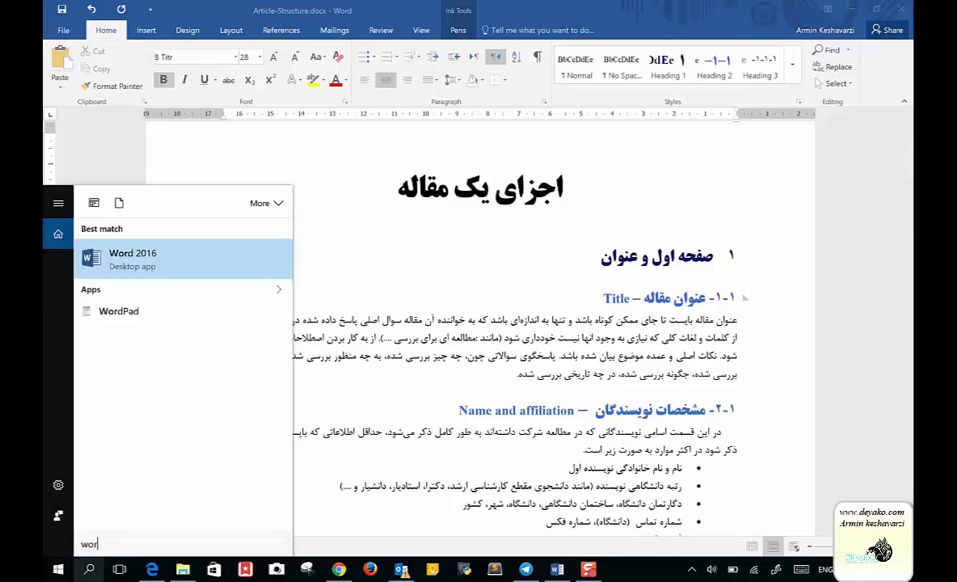
text(d)
key(Return)
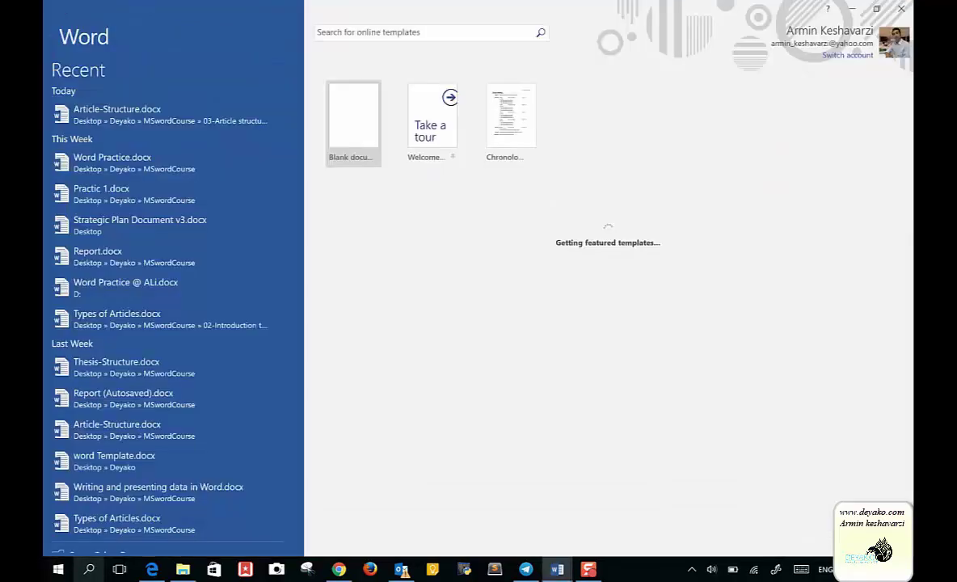
Step: Create a blank document and type the right-to-left Persian line عنوان مقاله
click(347, 121)
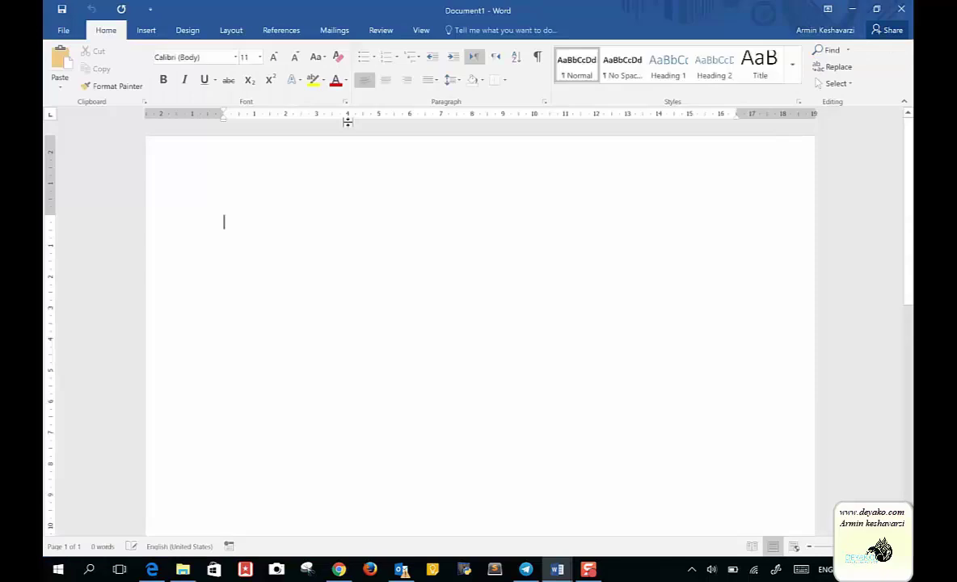
key(alt+shift)
key(ctrl+Shift_R)
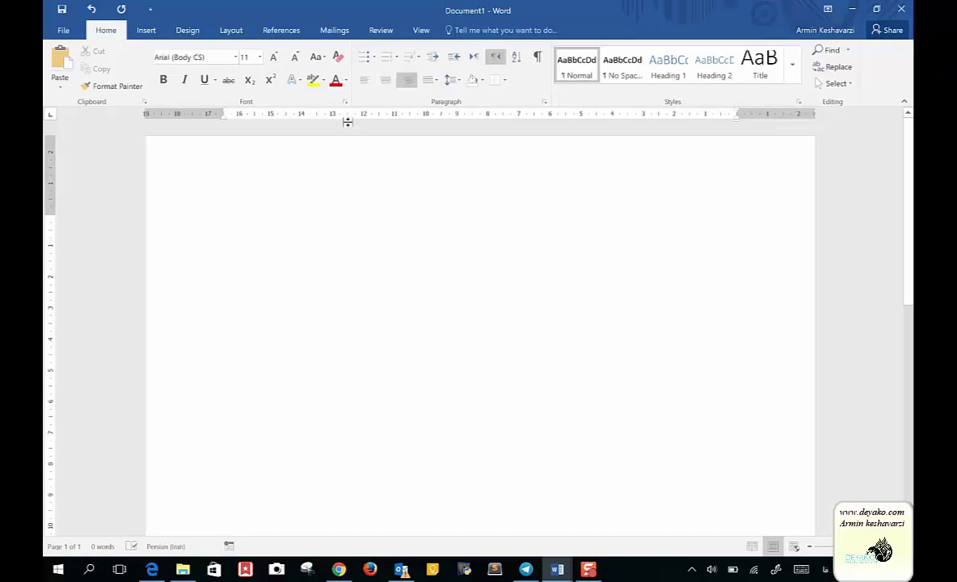
text(عنوان مق)
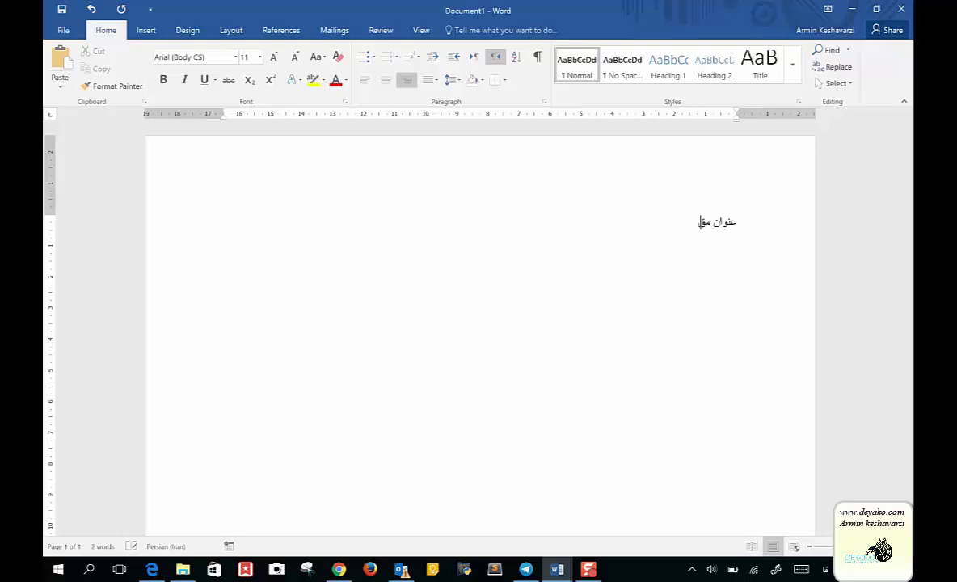
text(اله)
drag(672, 216, 750, 221)
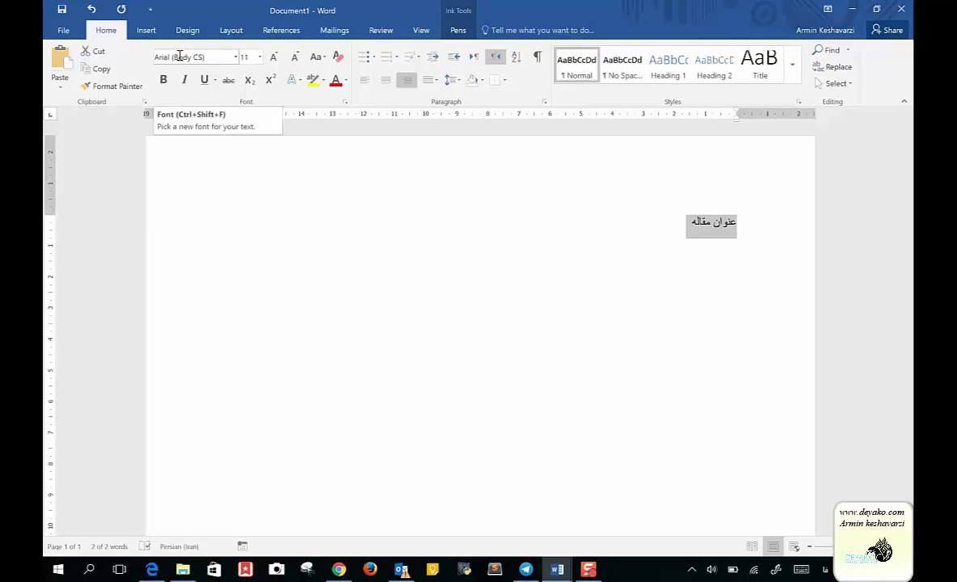
click(683, 216)
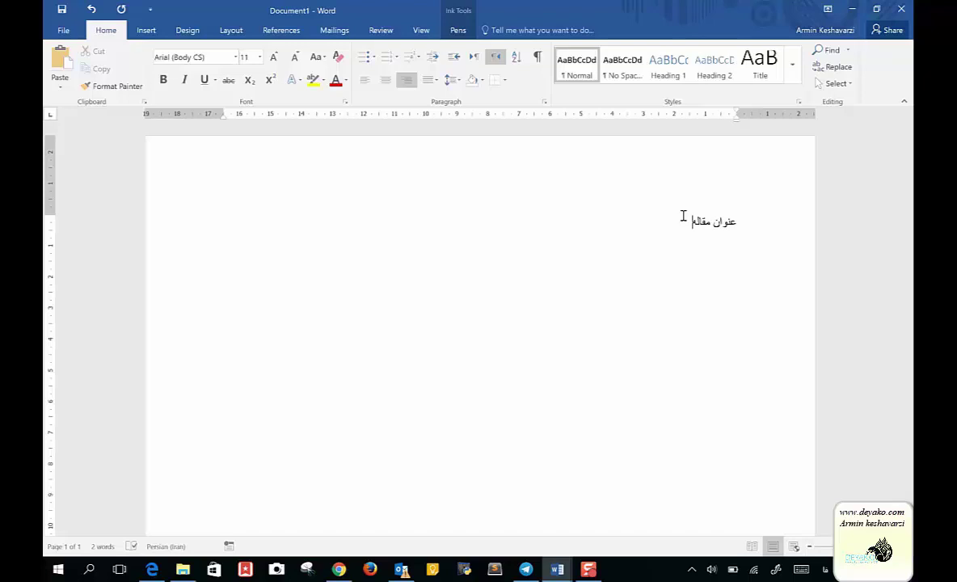
mouse_move(557, 569)
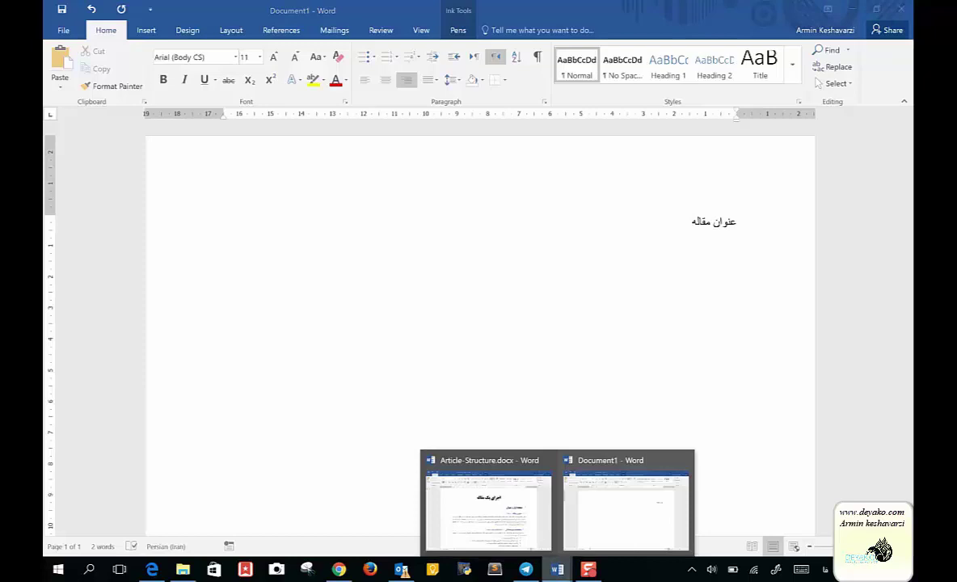
click(502, 518)
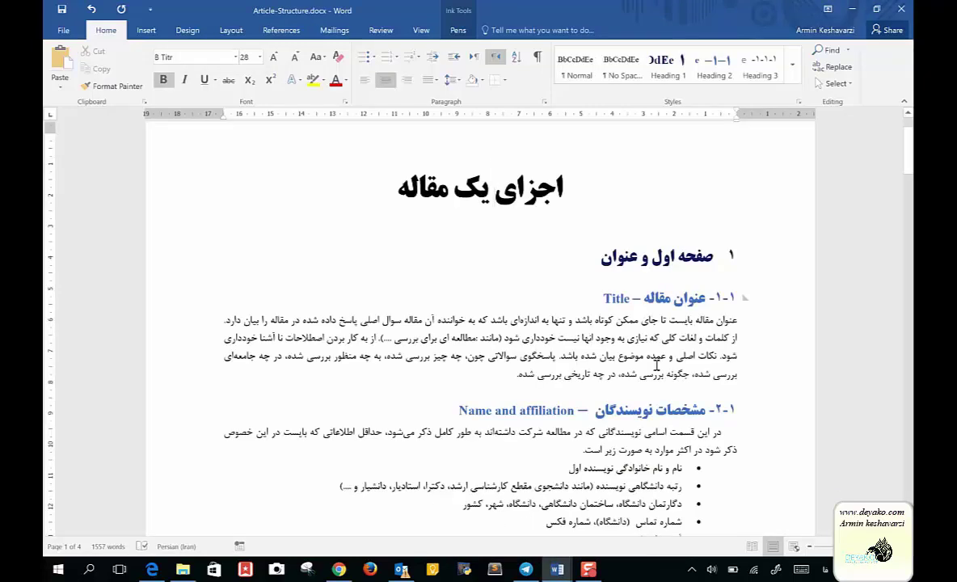
right_click(582, 77)
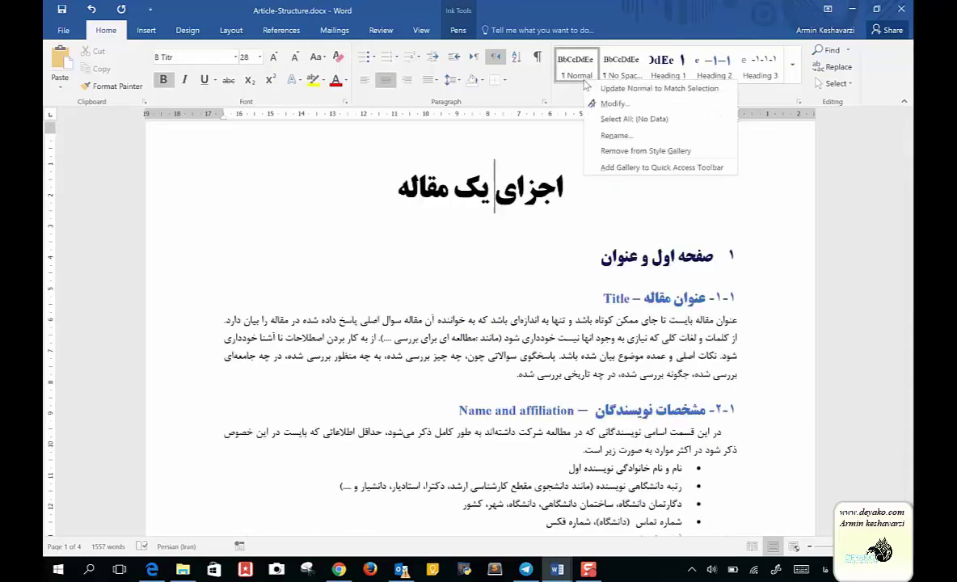
click(614, 119)
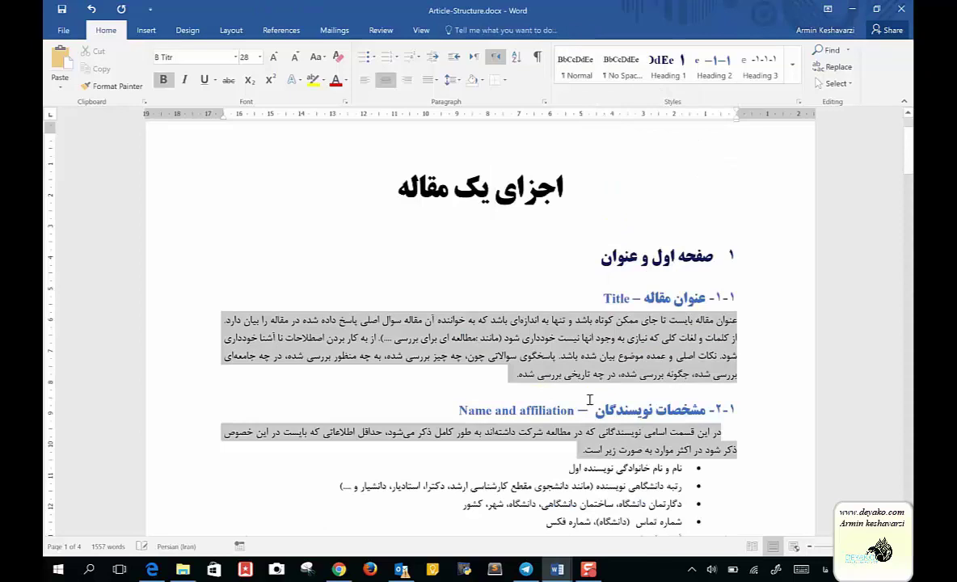
scroll(590, 401, down, 2)
scroll(589, 401, down, 3)
scroll(589, 401, down, 4)
scroll(589, 402, down, 6)
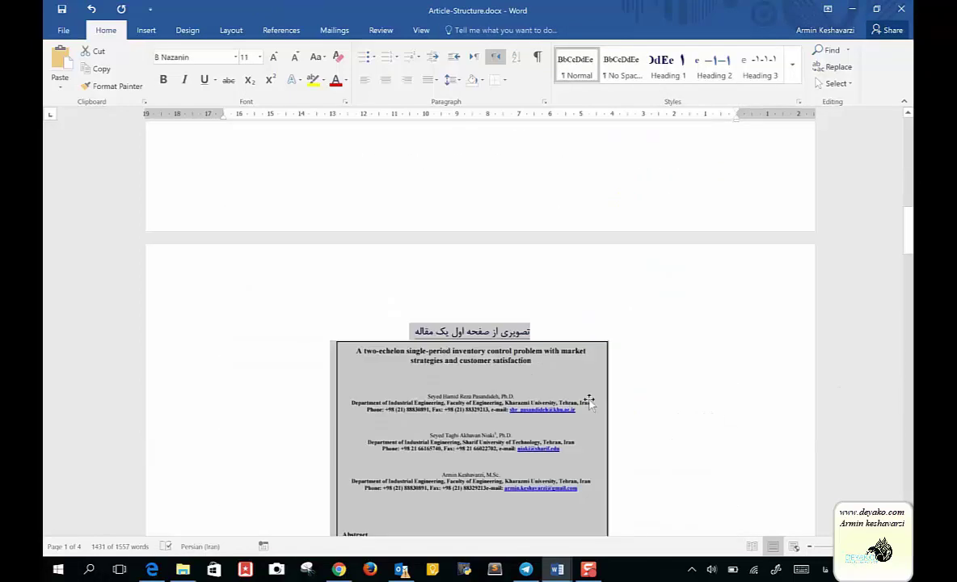
scroll(590, 402, down, 4)
scroll(589, 402, down, 3)
scroll(590, 401, down, 3)
scroll(590, 401, up, 9)
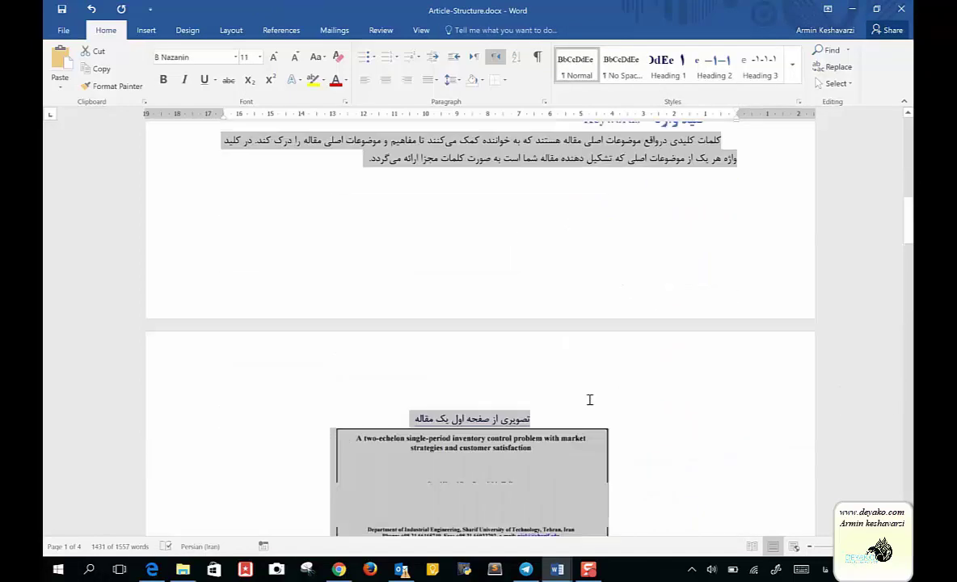
scroll(590, 402, up, 10)
scroll(590, 404, up, 1)
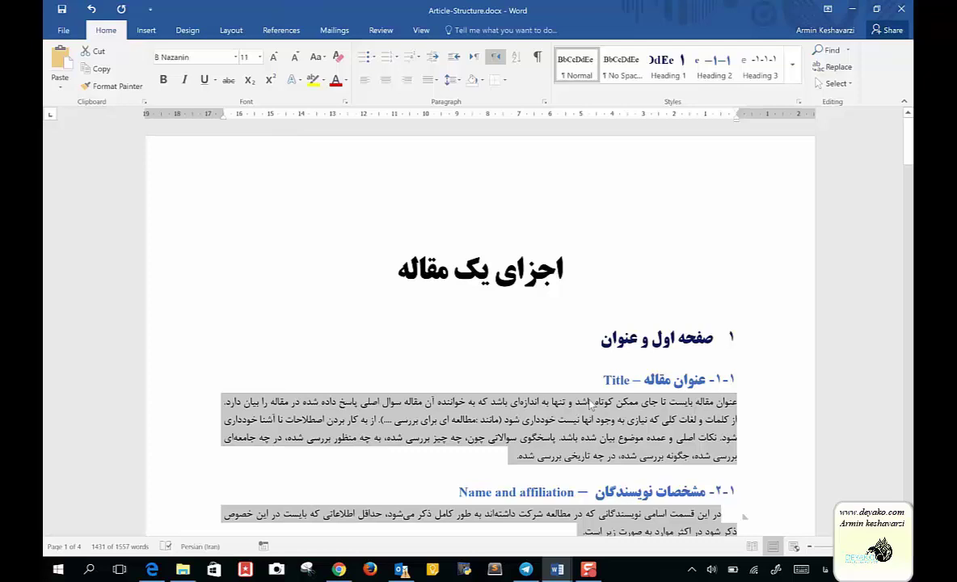
click(647, 338)
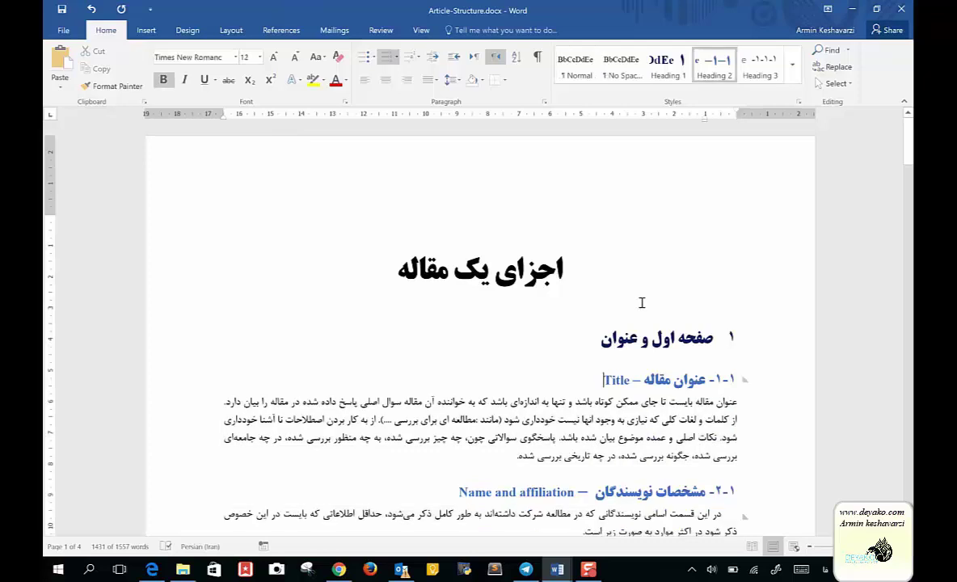
right_click(679, 76)
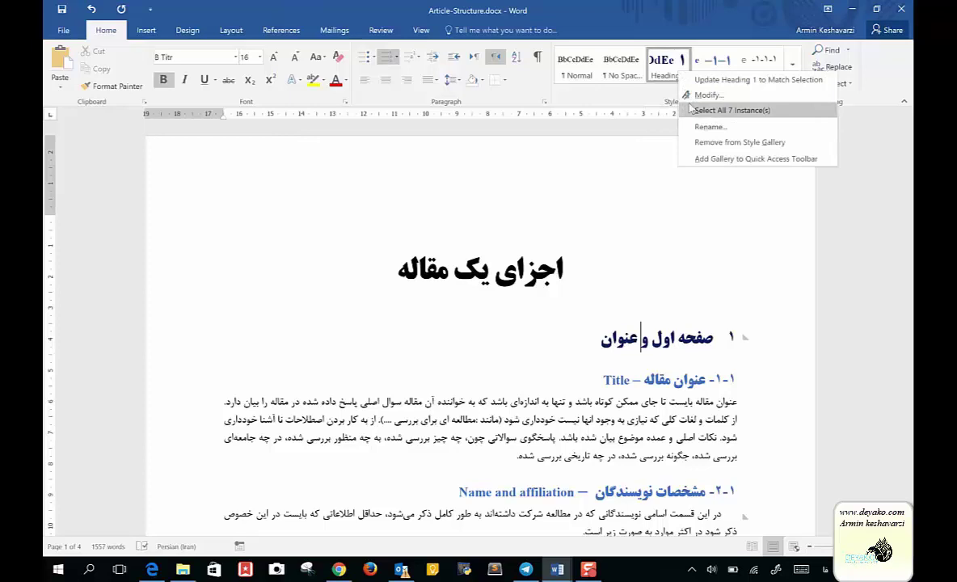
click(701, 111)
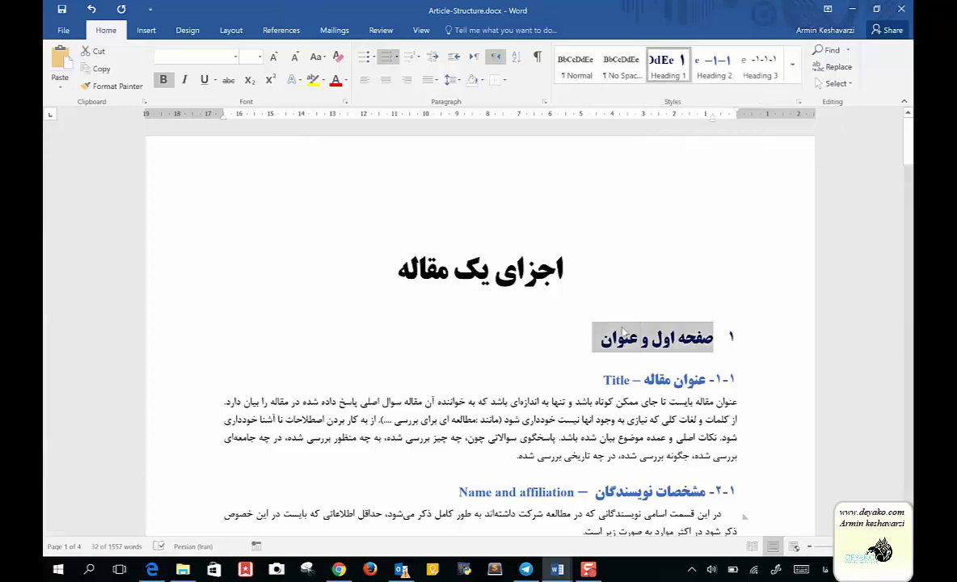
scroll(622, 327, down, 5)
scroll(622, 328, down, 5)
scroll(623, 328, down, 10)
scroll(622, 327, down, 10)
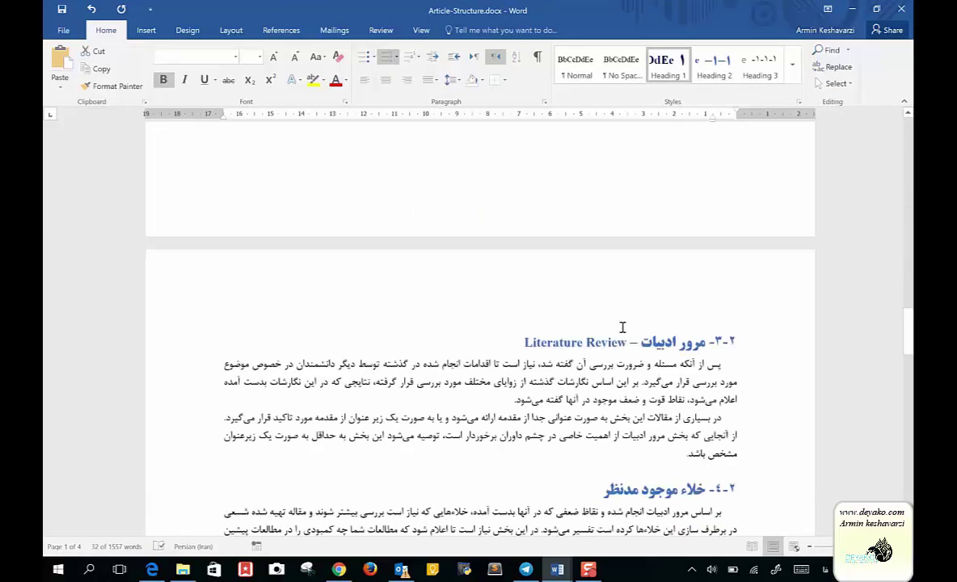
scroll(622, 328, down, 5)
scroll(622, 327, down, 1)
scroll(622, 327, down, 2)
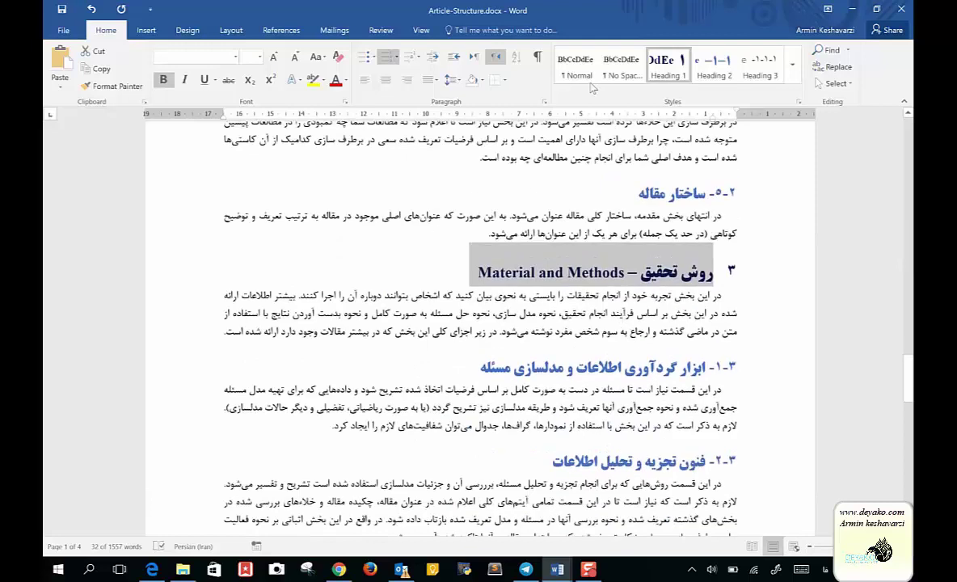
scroll(496, 265, up, 8)
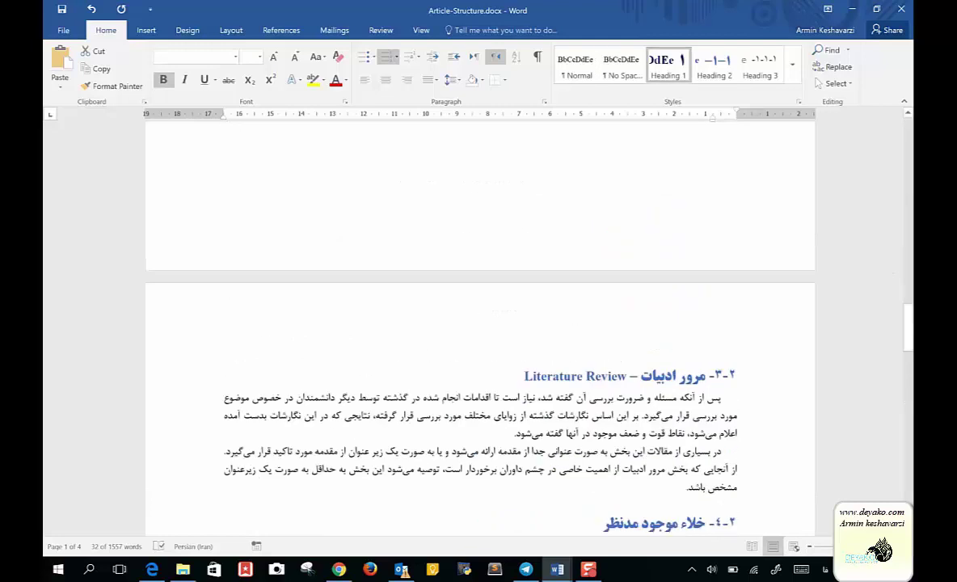
scroll(496, 265, up, 2)
mouse_move(557, 569)
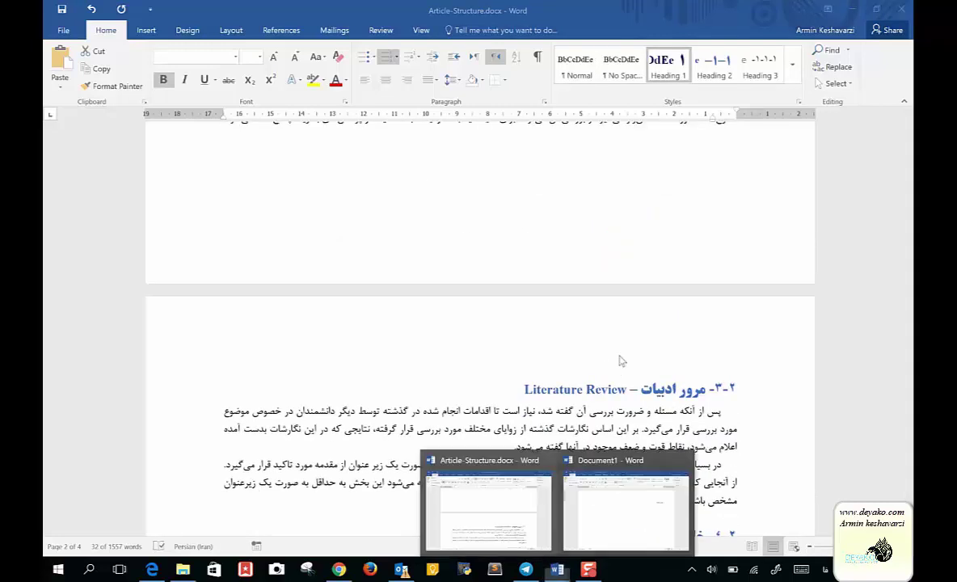
scroll(619, 358, up, 5)
scroll(619, 358, up, 5)
scroll(620, 356, up, 5)
scroll(619, 356, up, 1)
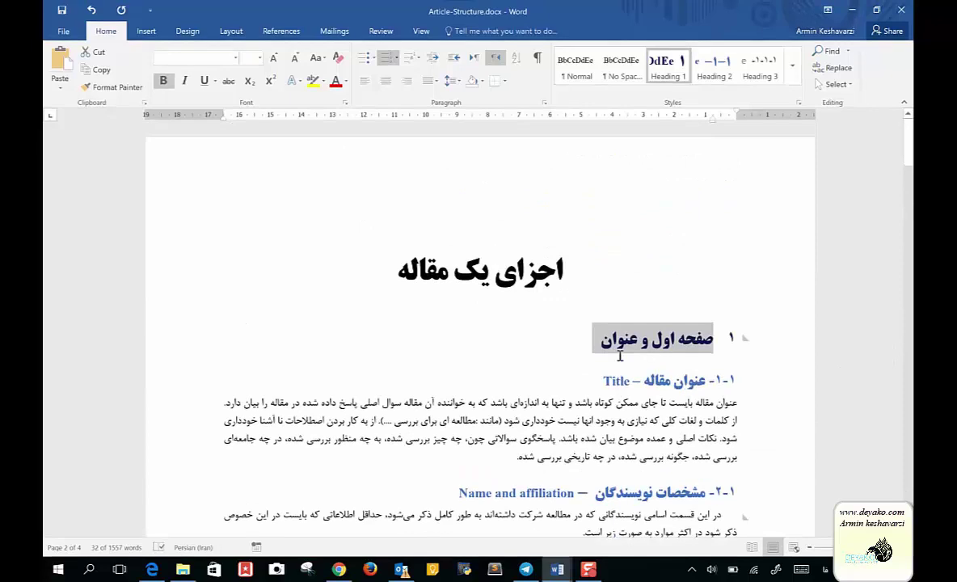
click(661, 304)
scroll(661, 304, down, 5)
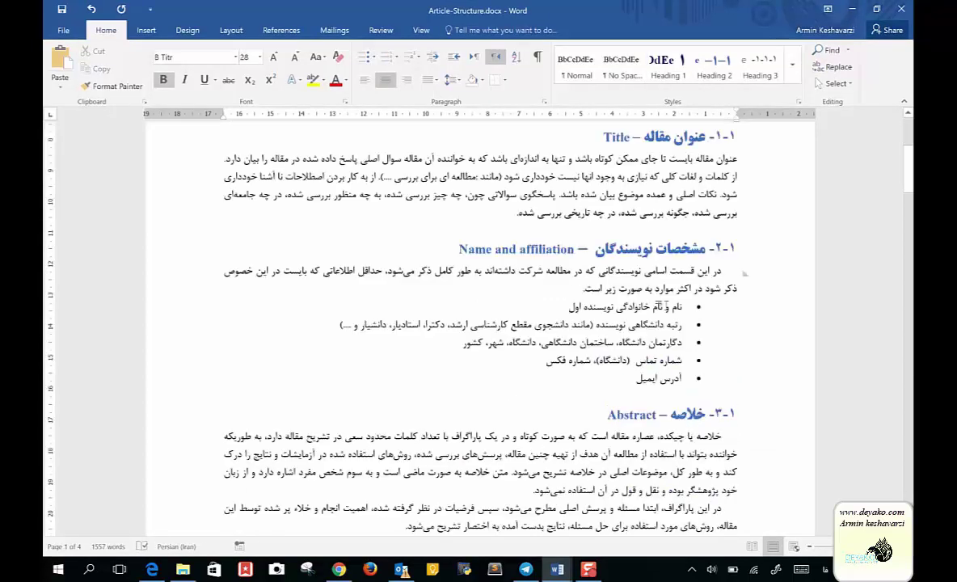
scroll(662, 304, down, 10)
scroll(666, 306, down, 10)
scroll(666, 305, up, 10)
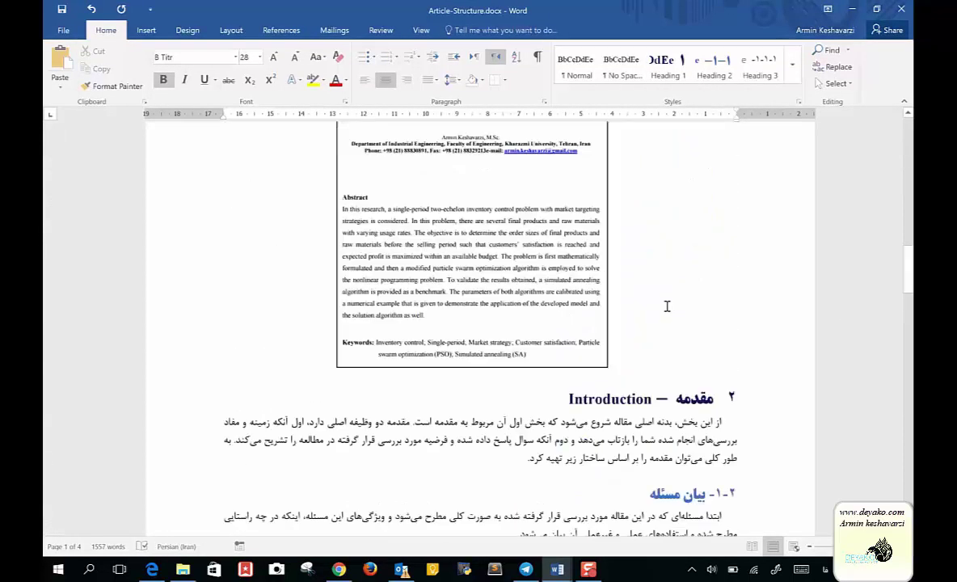
scroll(667, 305, up, 5)
scroll(667, 306, up, 5)
scroll(667, 305, up, 5)
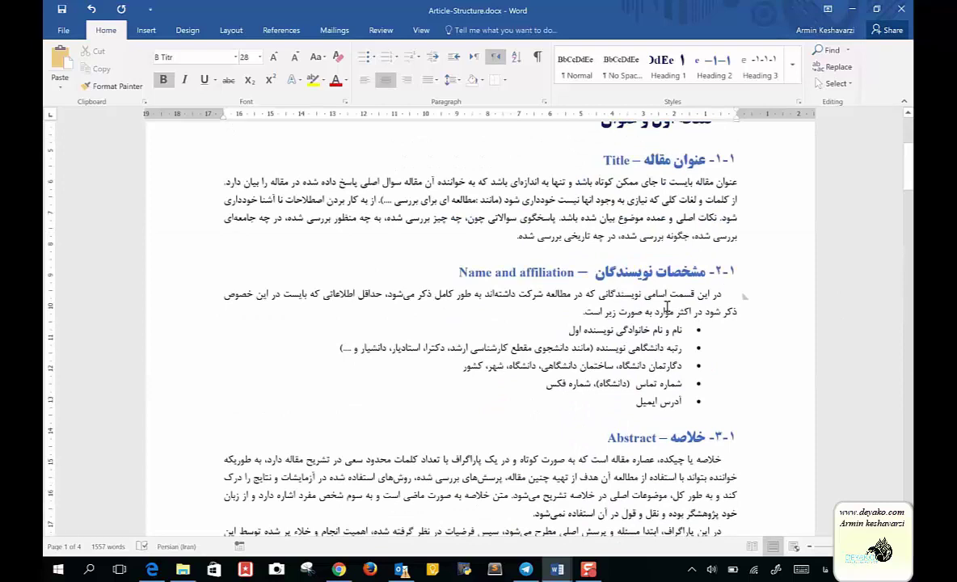
scroll(667, 305, up, 5)
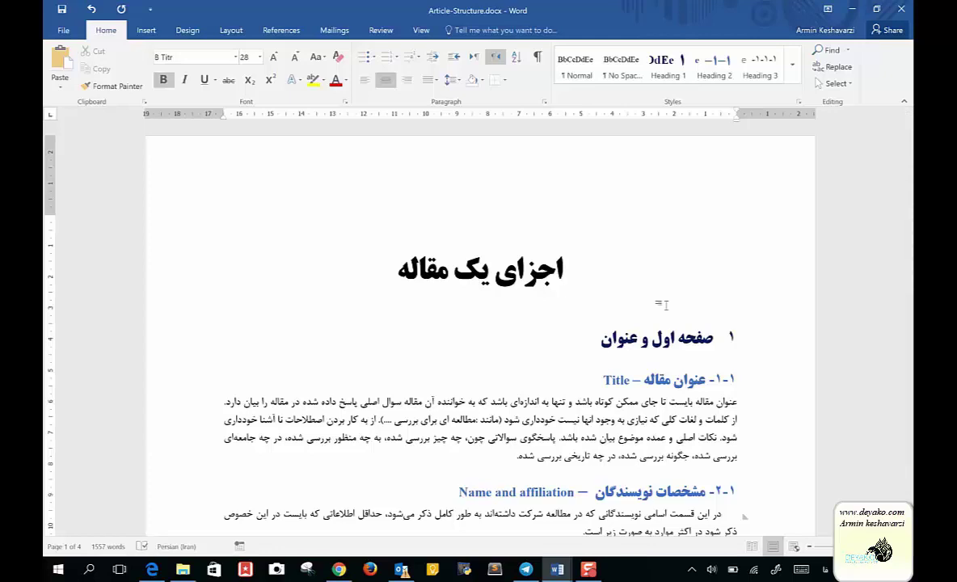
scroll(665, 305, down, 5)
scroll(666, 306, down, 5)
scroll(667, 305, down, 5)
scroll(666, 305, down, 5)
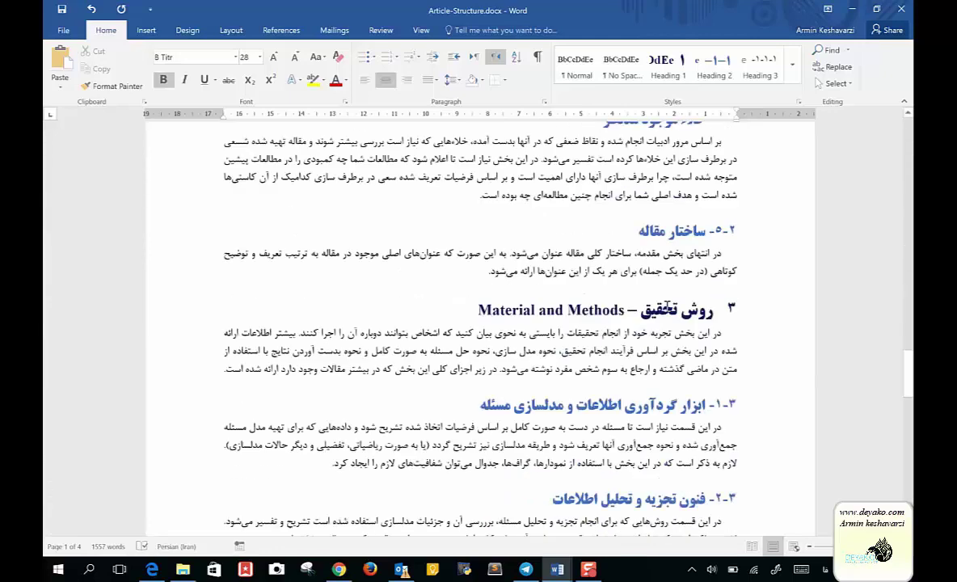
scroll(667, 306, down, 5)
scroll(667, 306, down, 5)
scroll(666, 305, down, 1)
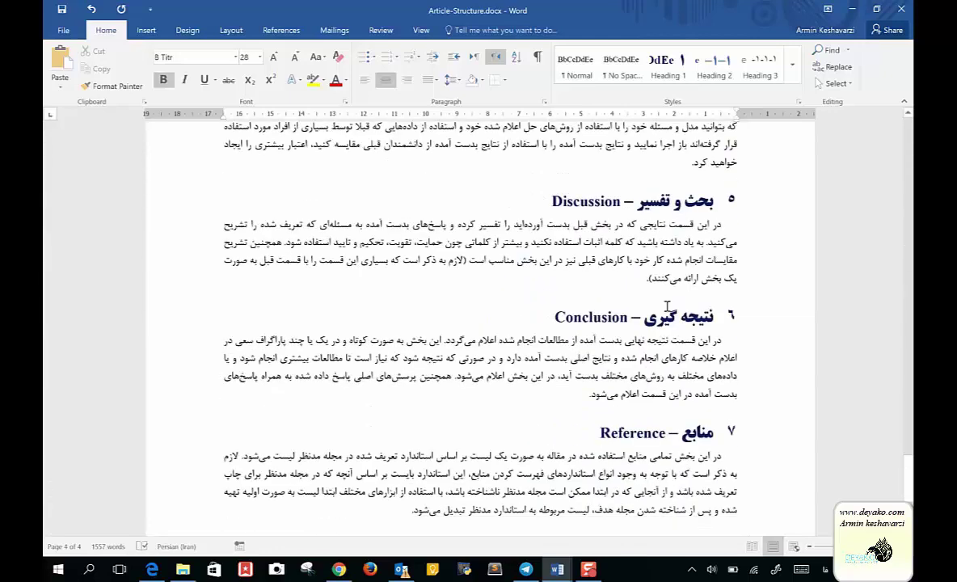
scroll(666, 306, down, 3)
scroll(667, 306, up, 3)
scroll(666, 305, up, 10)
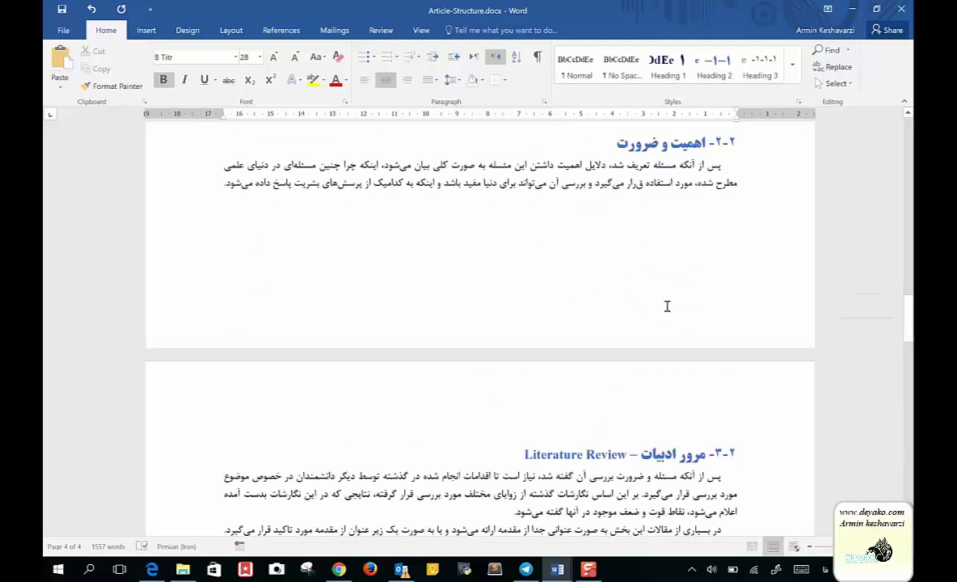
scroll(664, 303, up, 10)
scroll(664, 303, up, 4)
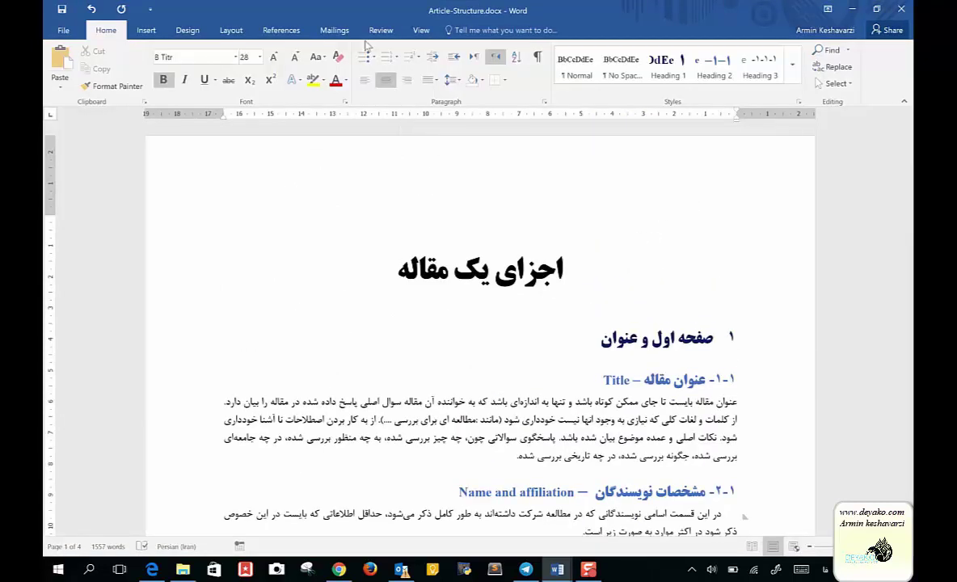
Step: Turn on the Navigation Pane and jump through the headings to Abstract, 2-5 and 3-2
click(421, 30)
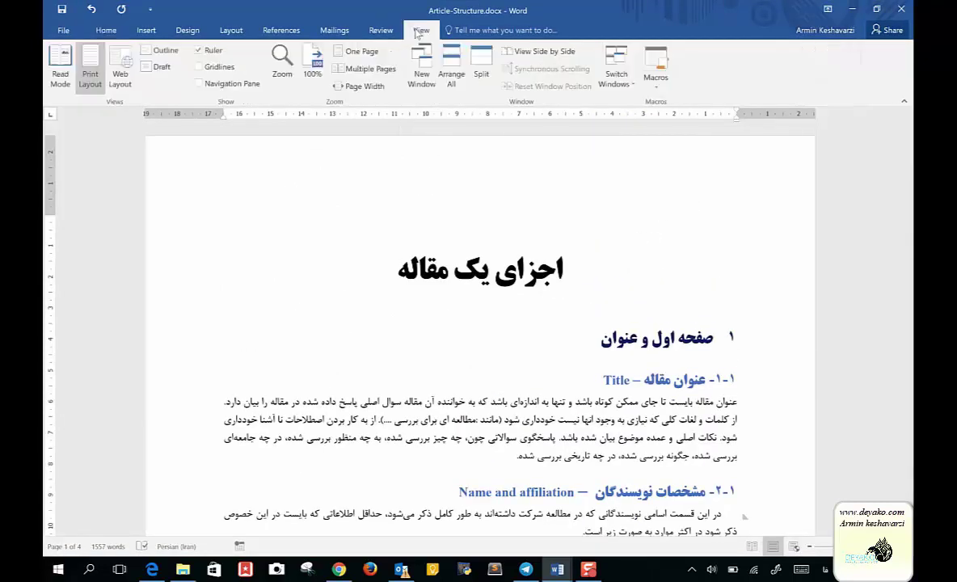
click(199, 83)
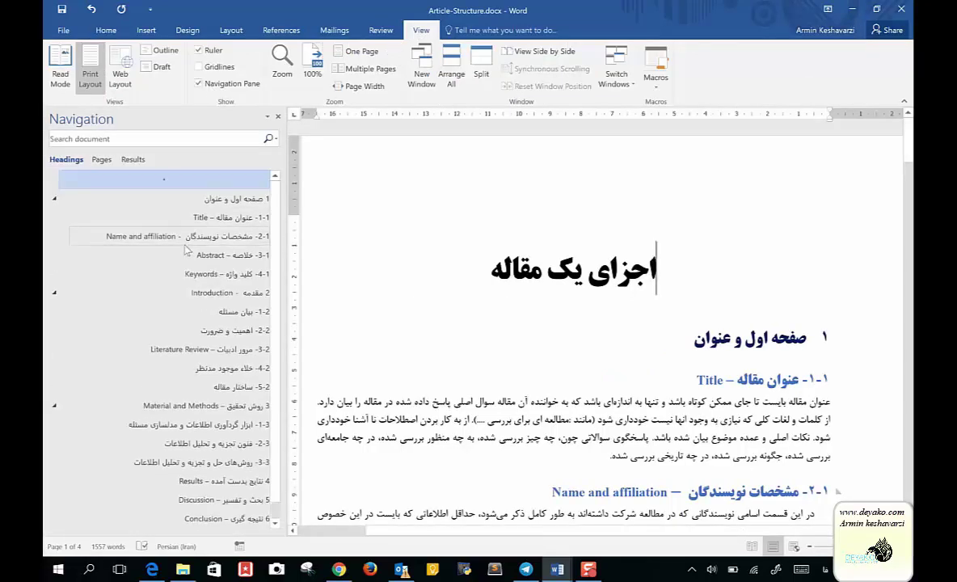
click(234, 199)
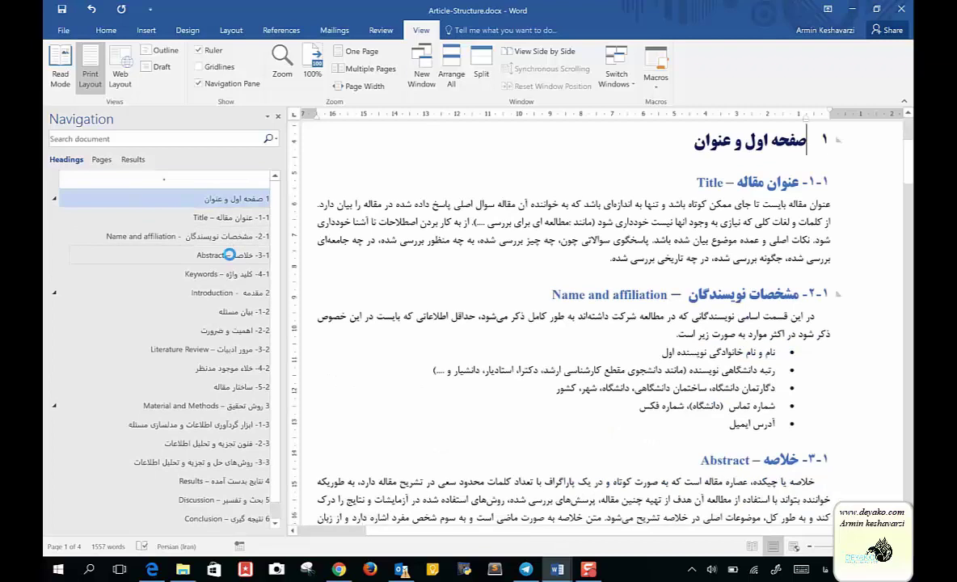
click(231, 254)
click(236, 387)
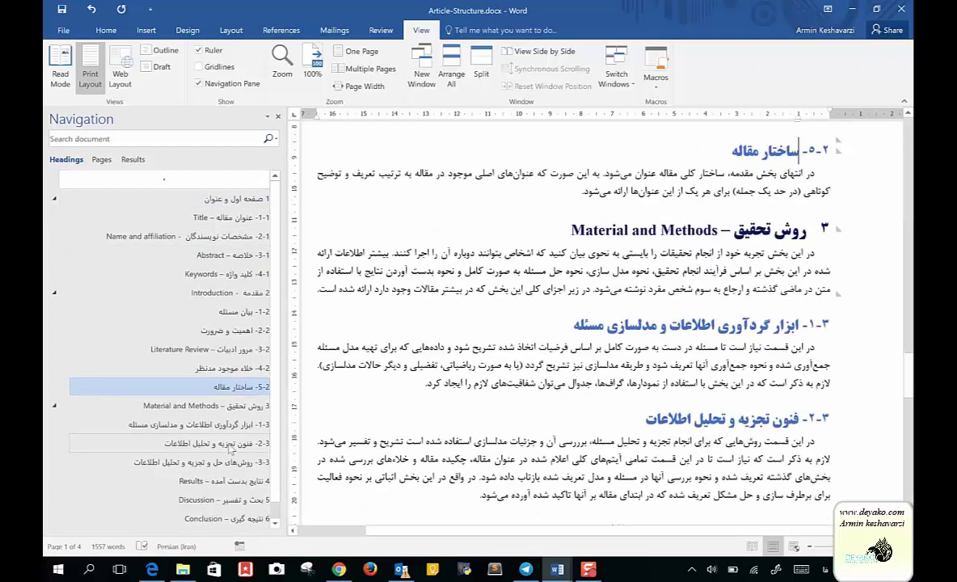
click(231, 443)
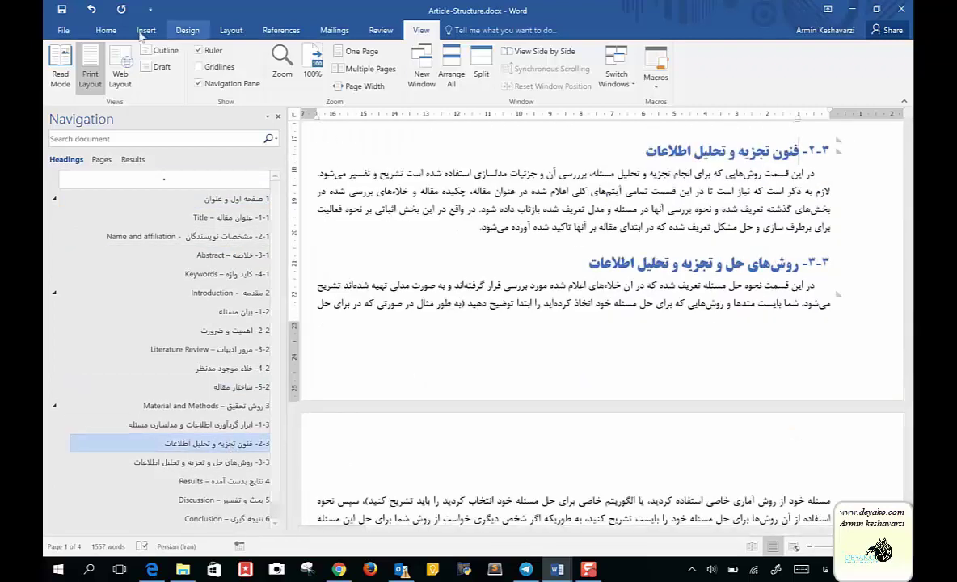
Step: Close the Navigation Pane and return to the article title and heading 1-1 at the top
click(278, 117)
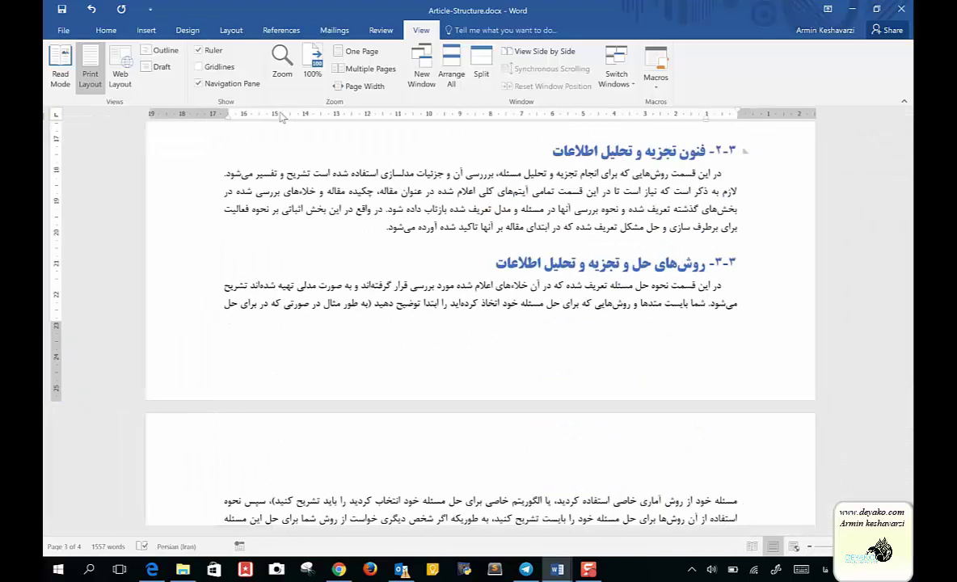
scroll(666, 263, up, 3)
scroll(667, 264, up, 10)
scroll(666, 263, up, 10)
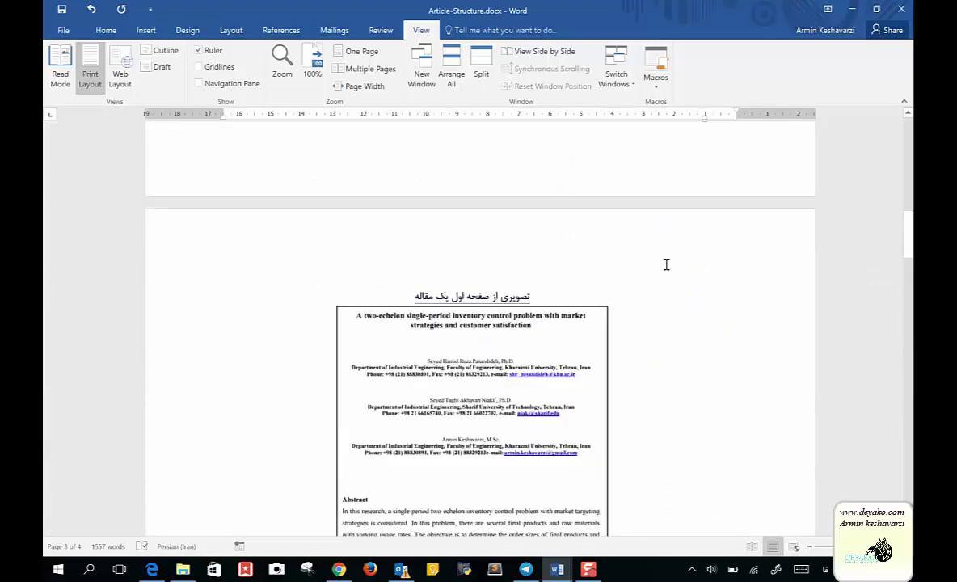
scroll(667, 263, up, 8)
scroll(667, 265, up, 1)
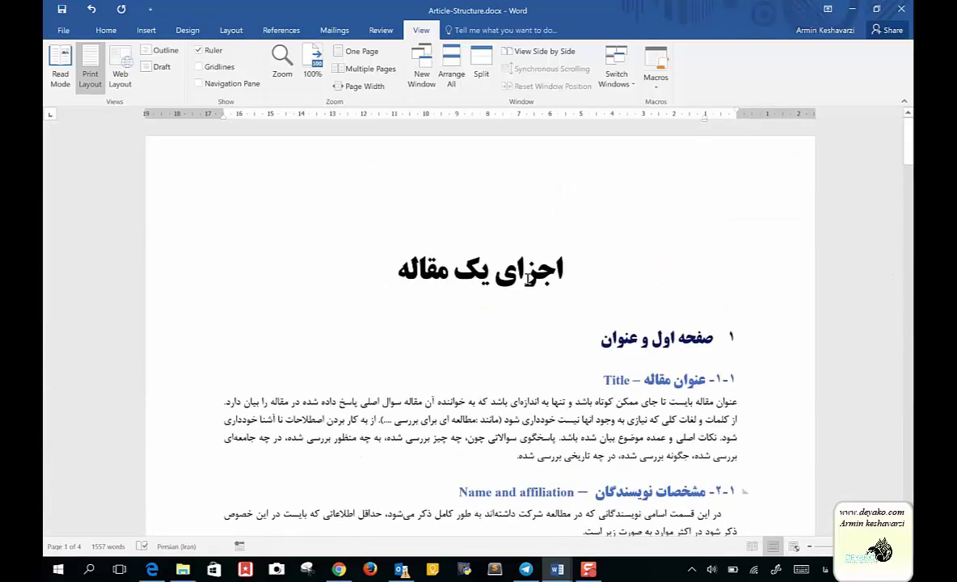
click(486, 256)
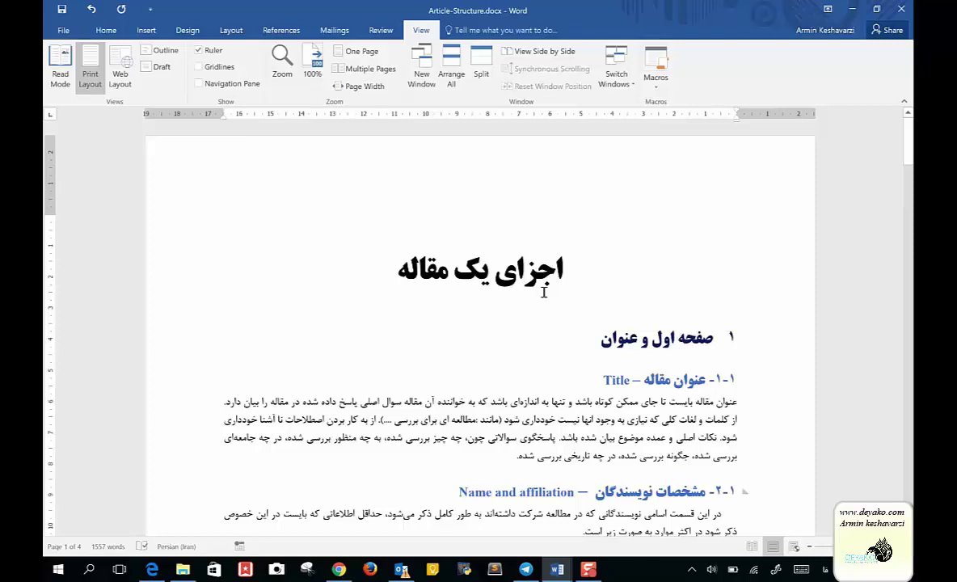
triple_click(535, 268)
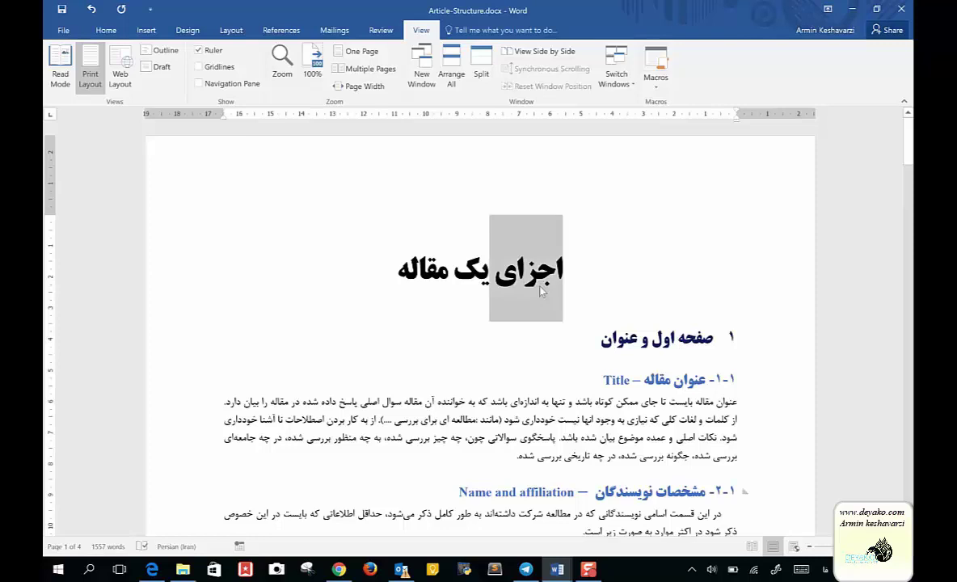
click(582, 333)
click(630, 375)
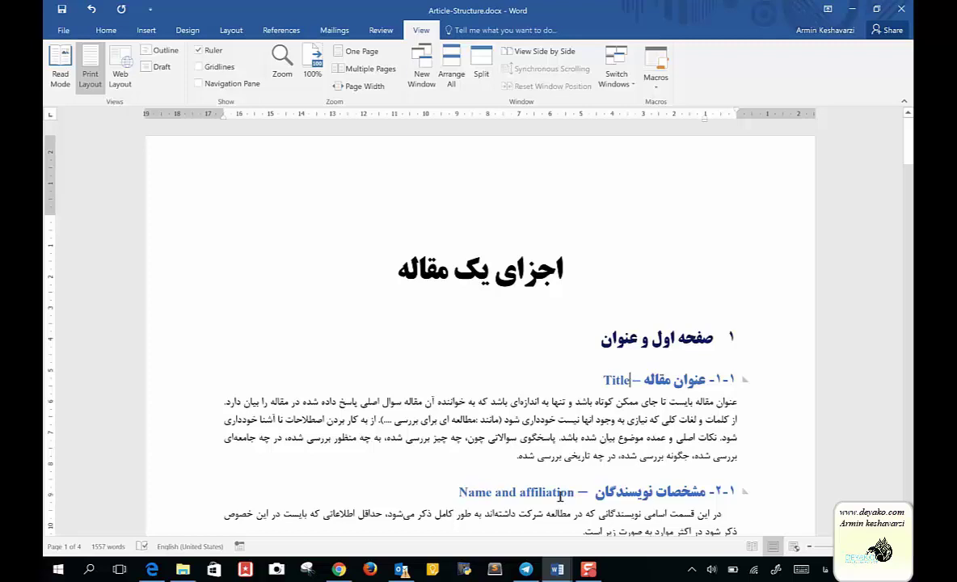
Step: Scroll through the sections and show thumbnails of both open Word windows
scroll(629, 374, down, 3)
scroll(598, 429, down, 3)
scroll(559, 496, down, 4)
scroll(558, 495, down, 2)
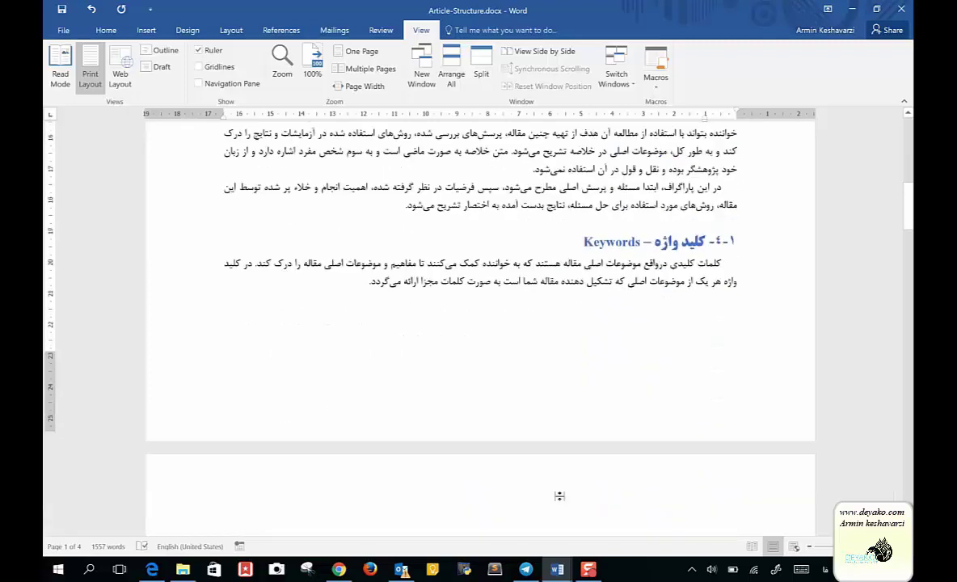
scroll(558, 496, down, 5)
scroll(559, 496, up, 7)
scroll(560, 496, up, 10)
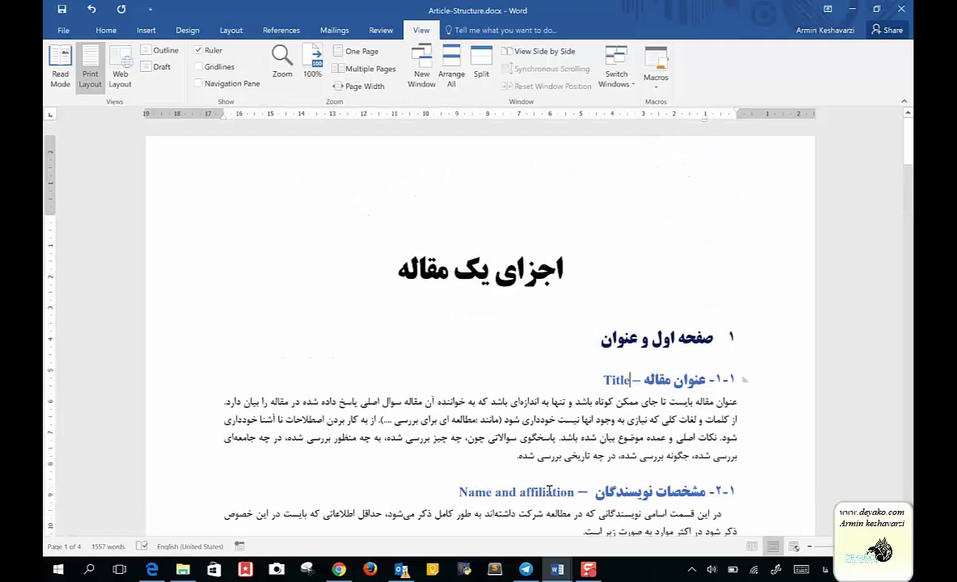
click(554, 571)
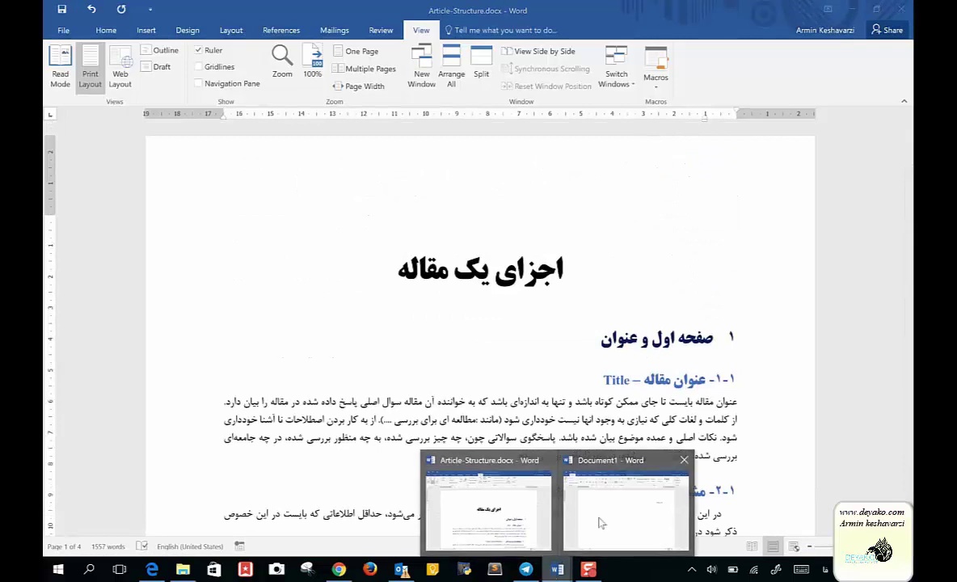
Step: Bring Document1 to the front and give its heading عنوان مقاله the Title style
click(621, 519)
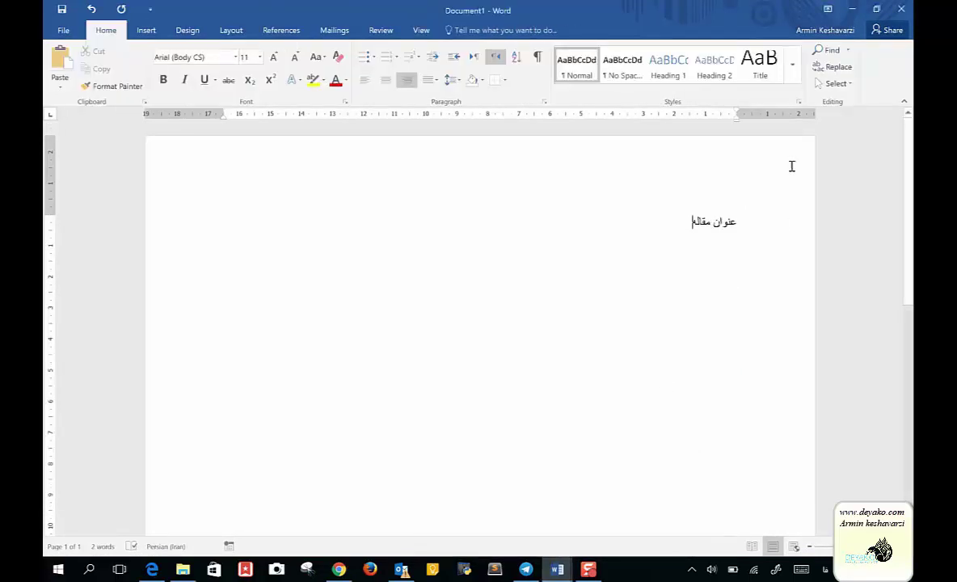
click(764, 73)
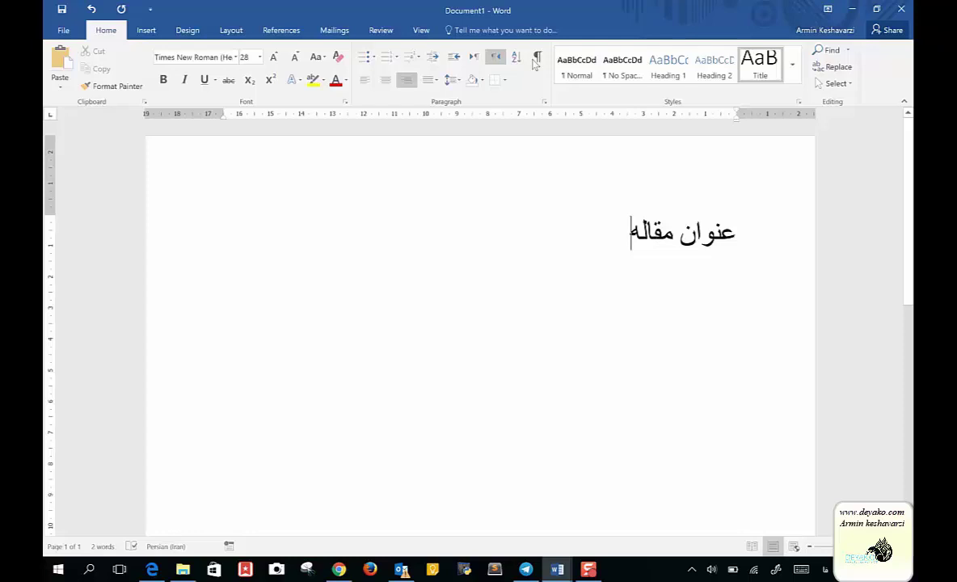
Step: In the Title style's font settings, set the Latin text font to Times New Roman
right_click(758, 79)
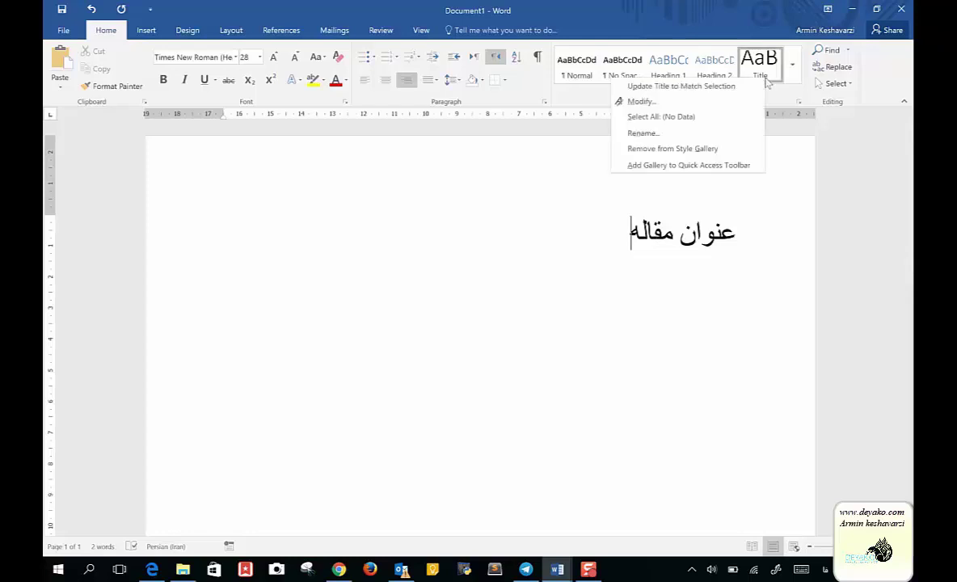
click(692, 101)
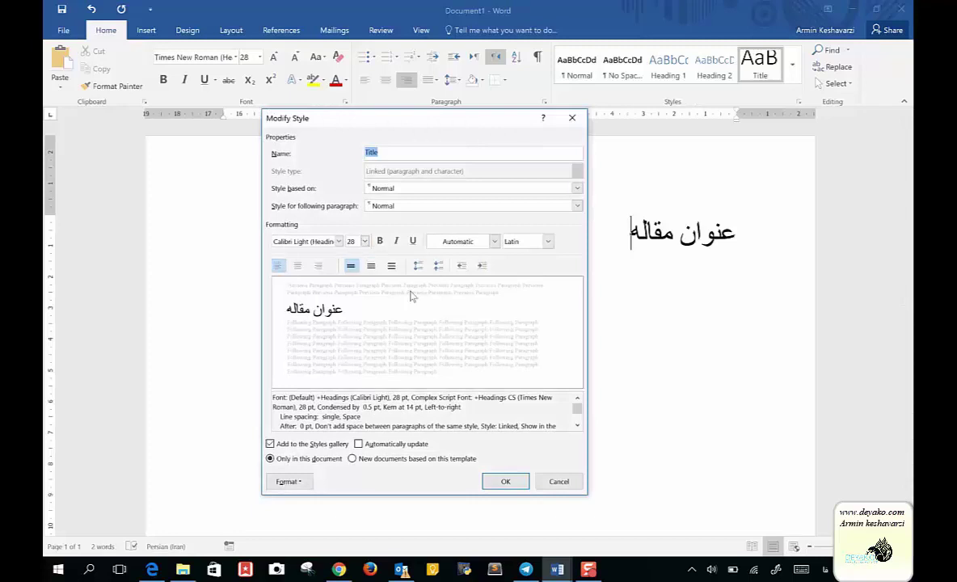
click(287, 481)
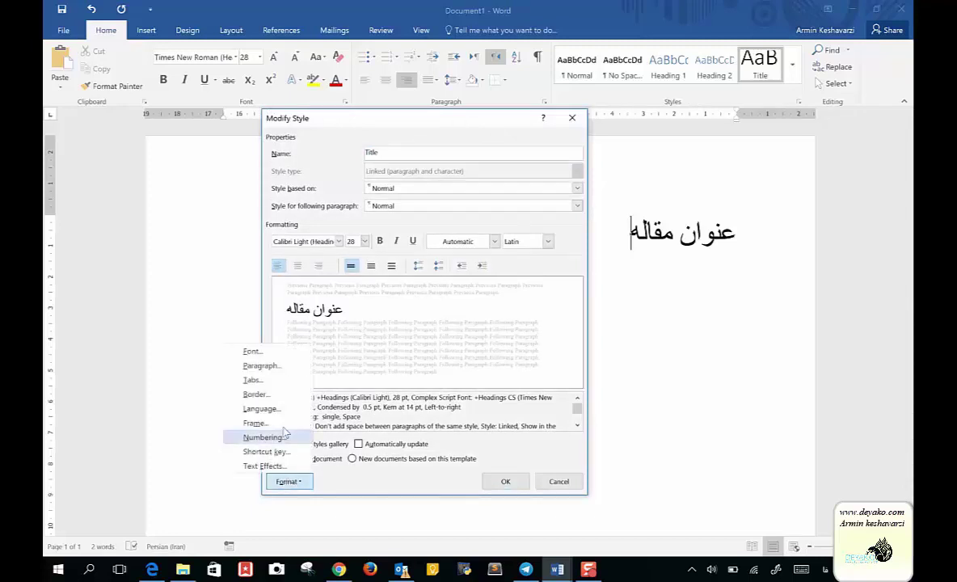
click(279, 352)
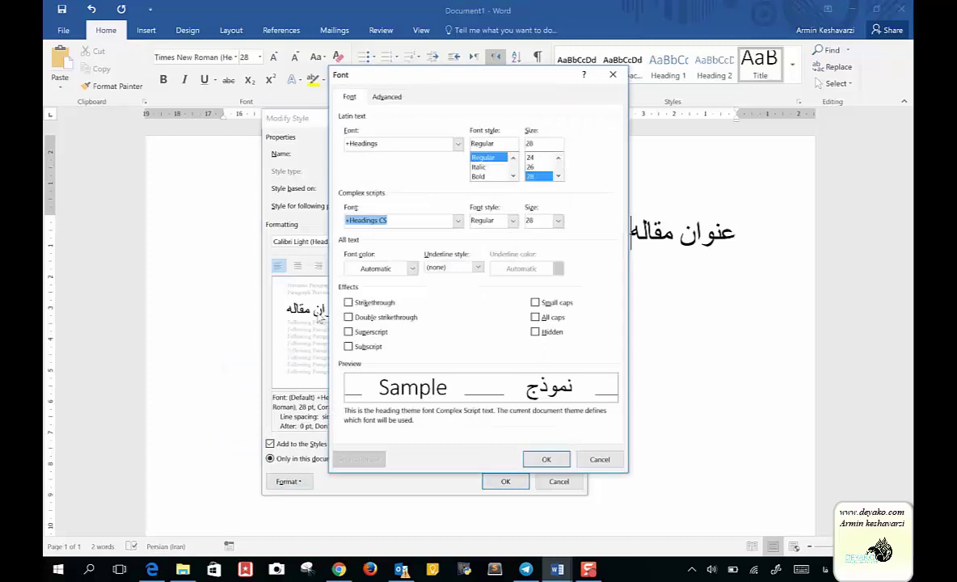
click(377, 145)
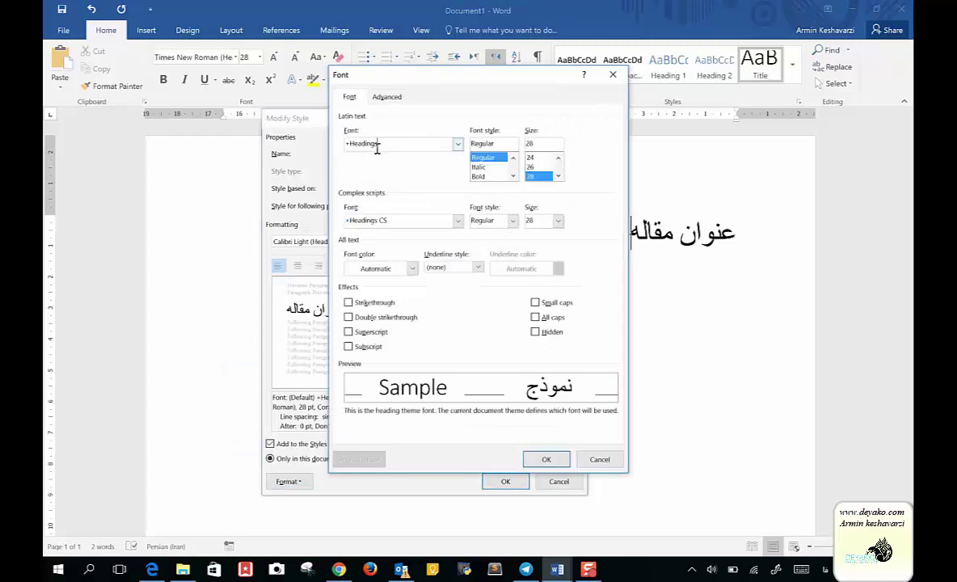
double_click(376, 145)
text(times new)
key(alt+Down)
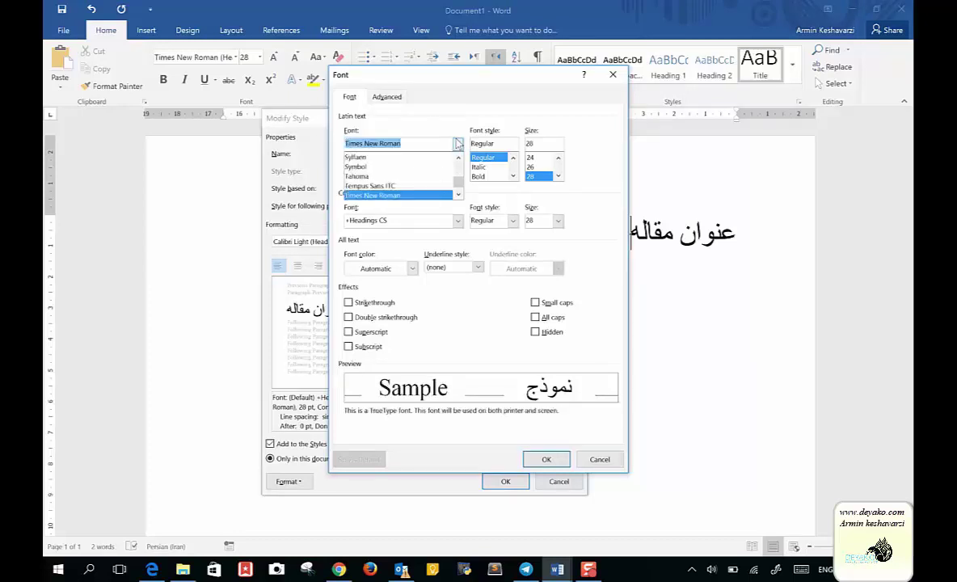
click(413, 196)
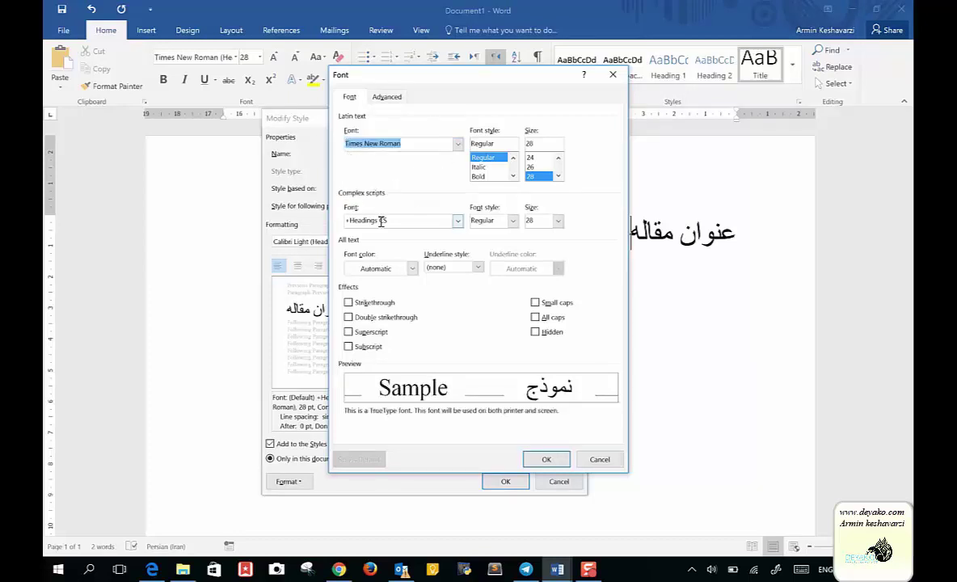
Step: Set the complex script font to B Titr bold, and Latin text to 26 pt bold
double_click(381, 220)
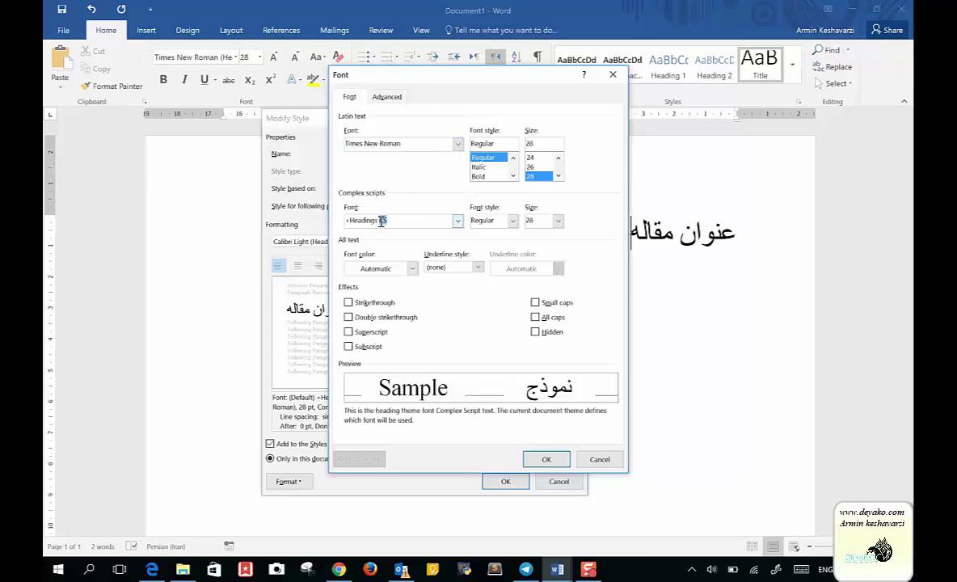
triple_click(381, 221)
text(b)
text(anin)
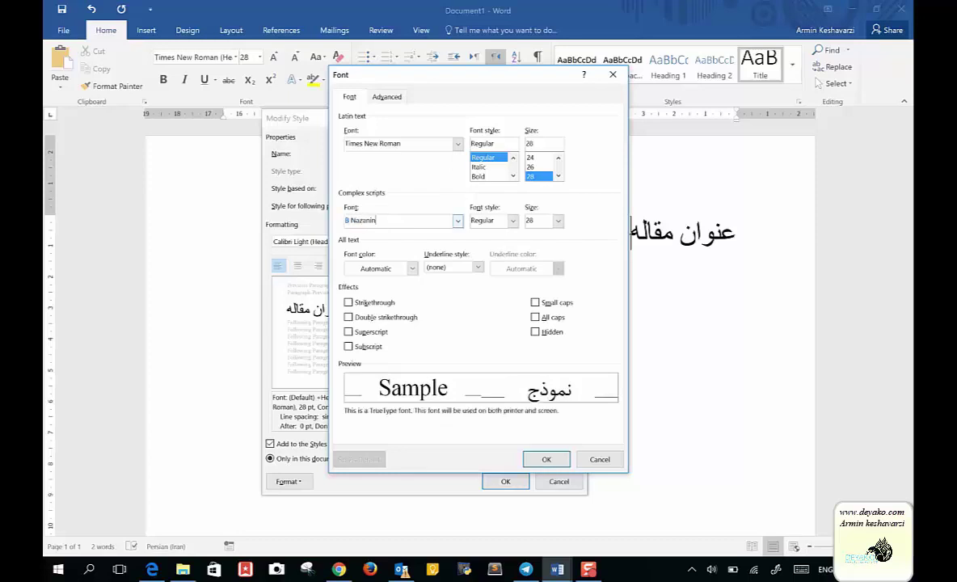
key(BackSpace)
key(BackSpace)
key(BackSpace)
text(r)
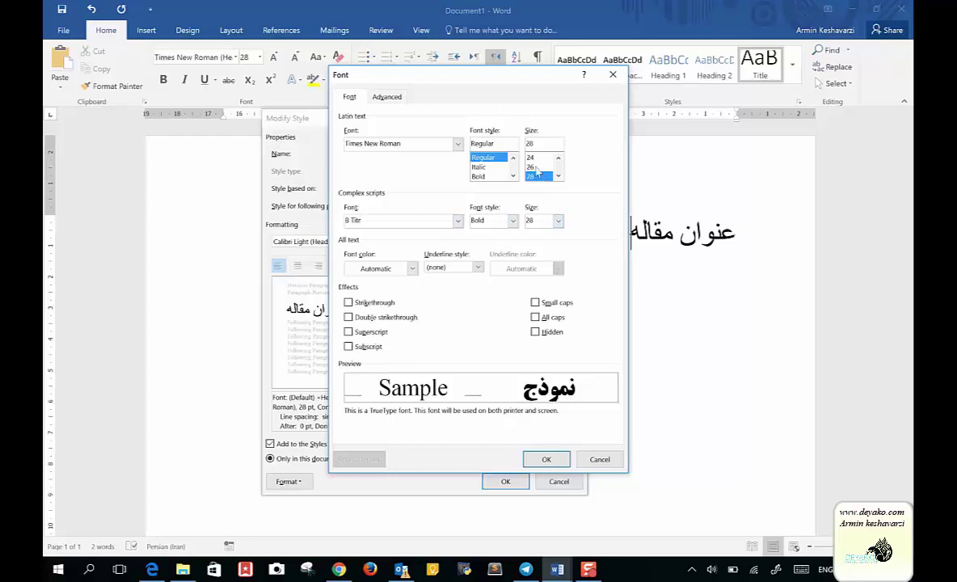
click(535, 167)
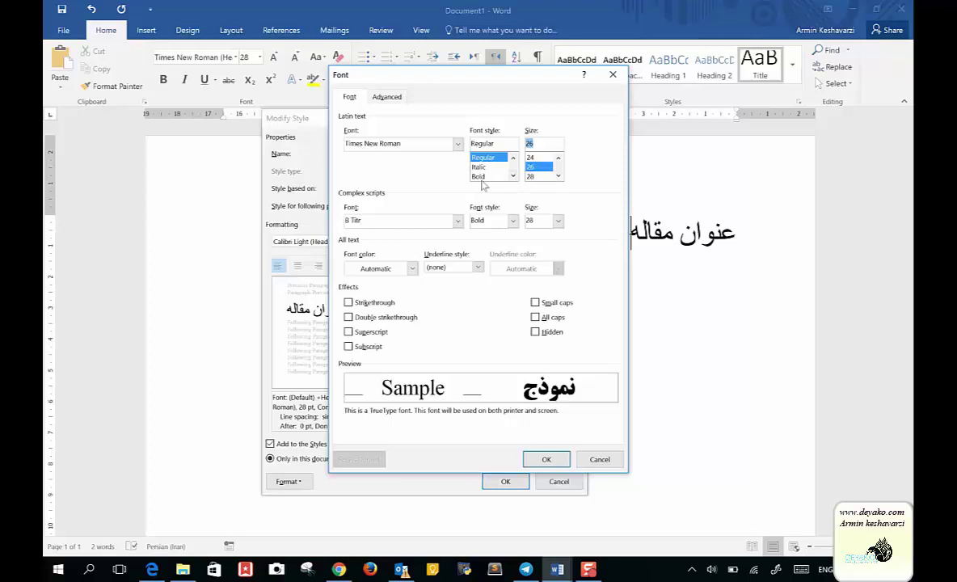
click(480, 177)
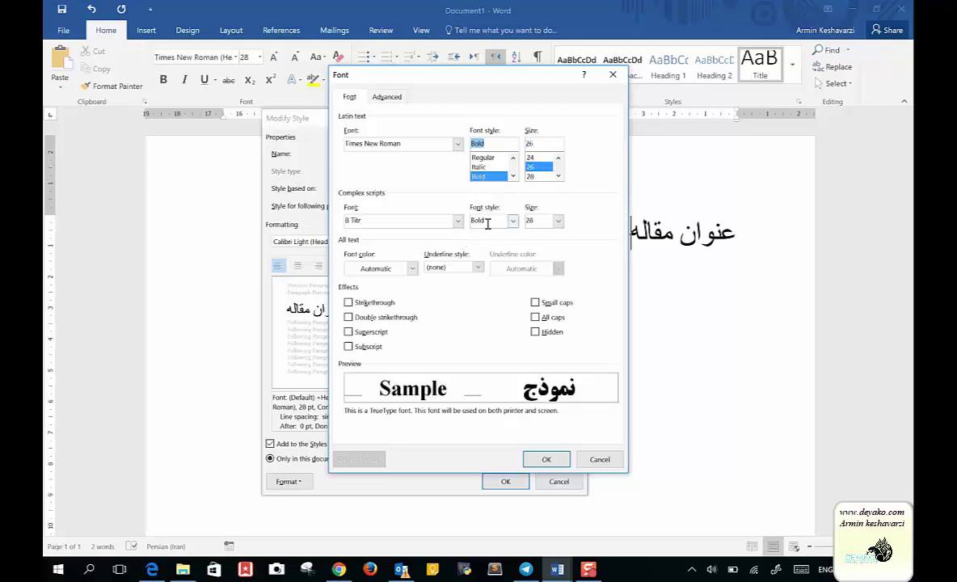
click(513, 223)
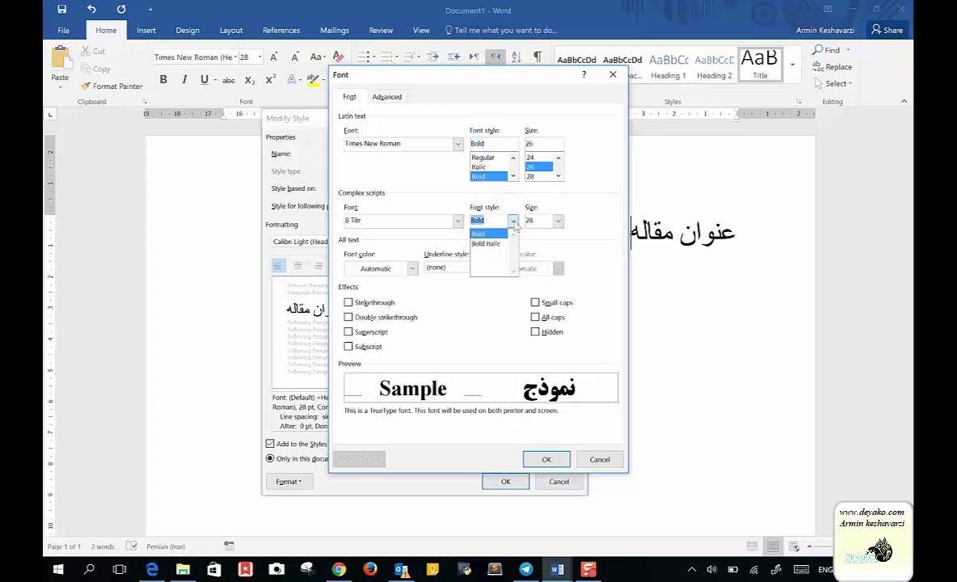
click(514, 223)
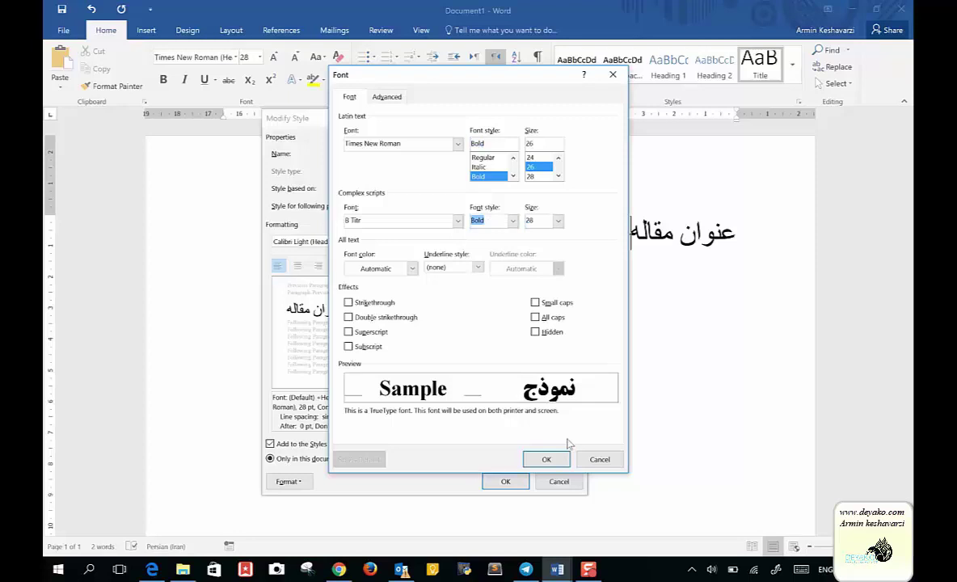
click(555, 459)
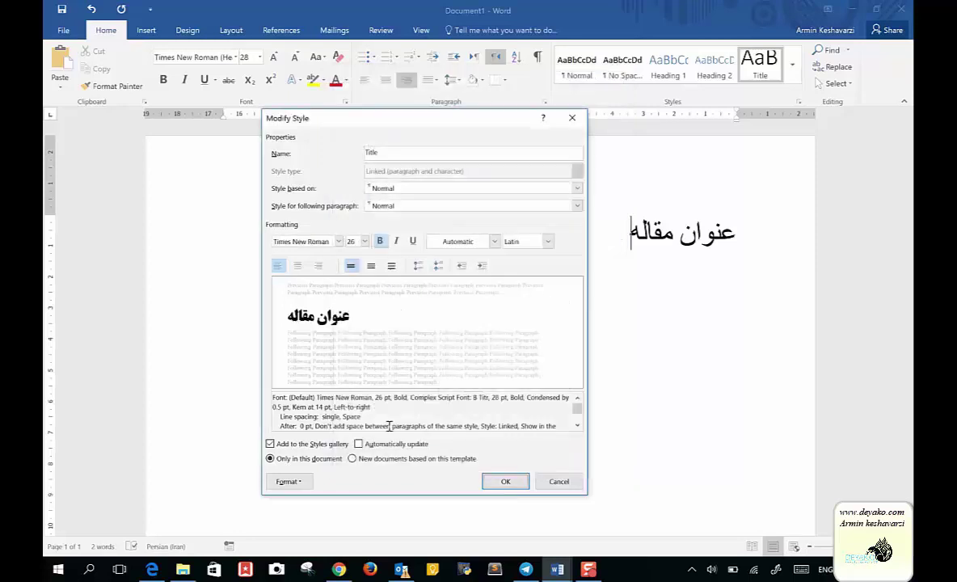
Step: Give the Title style justified alignment and 36 pt space before and after, then save it
click(285, 482)
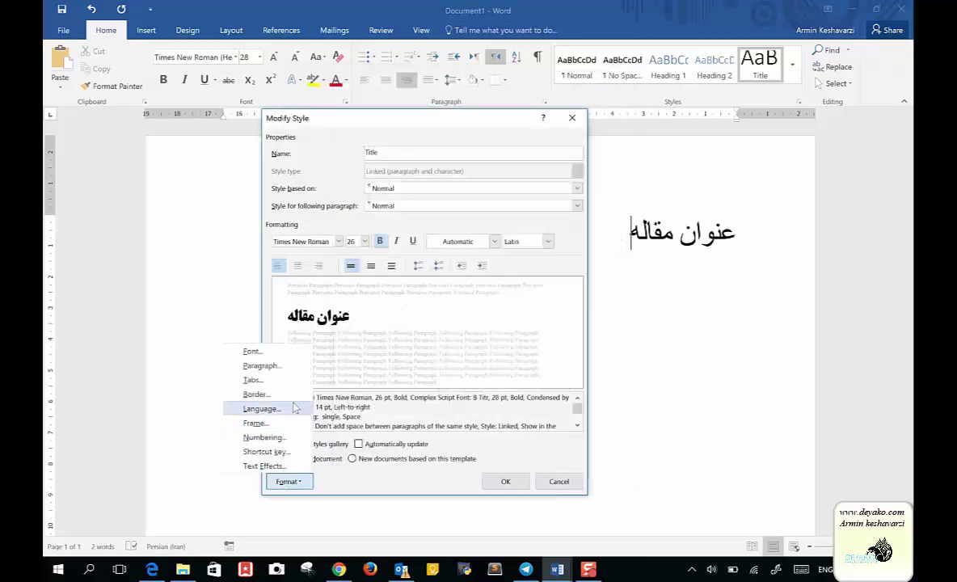
click(266, 365)
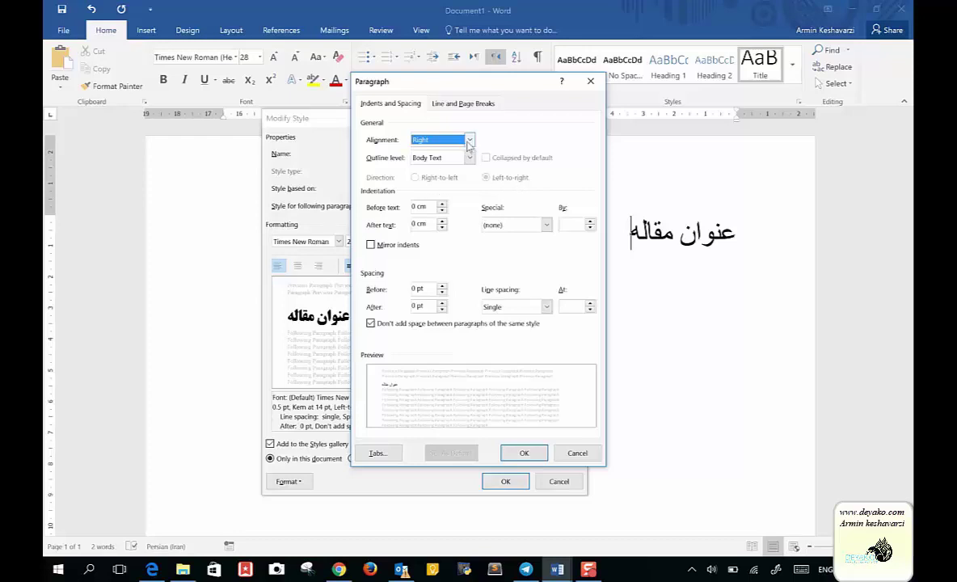
click(469, 141)
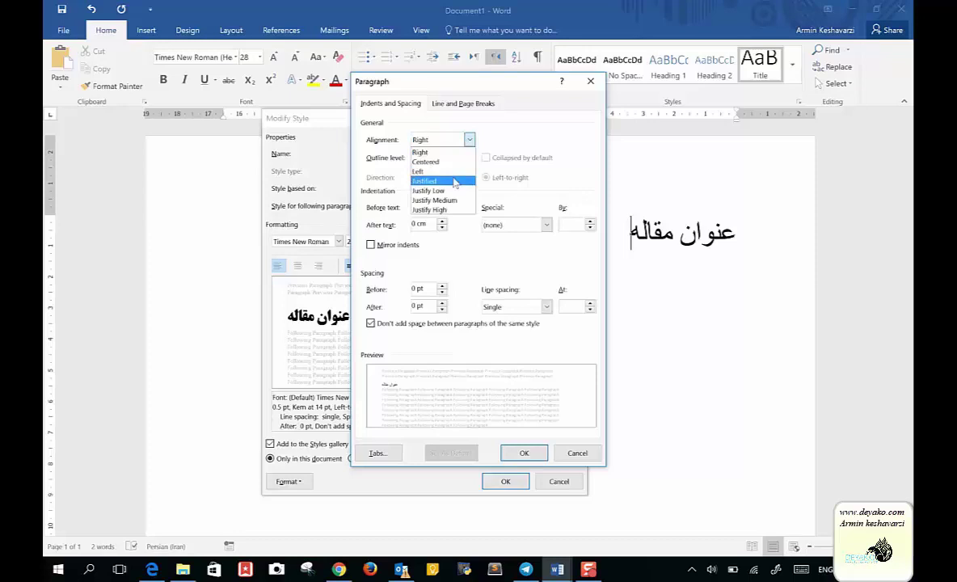
click(533, 139)
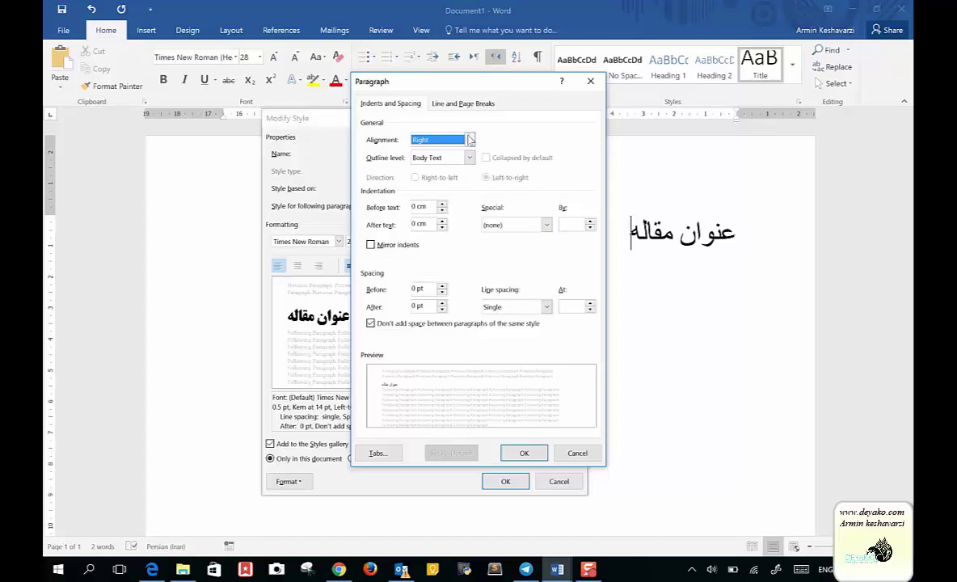
click(436, 139)
click(430, 181)
double_click(441, 286)
text(36)
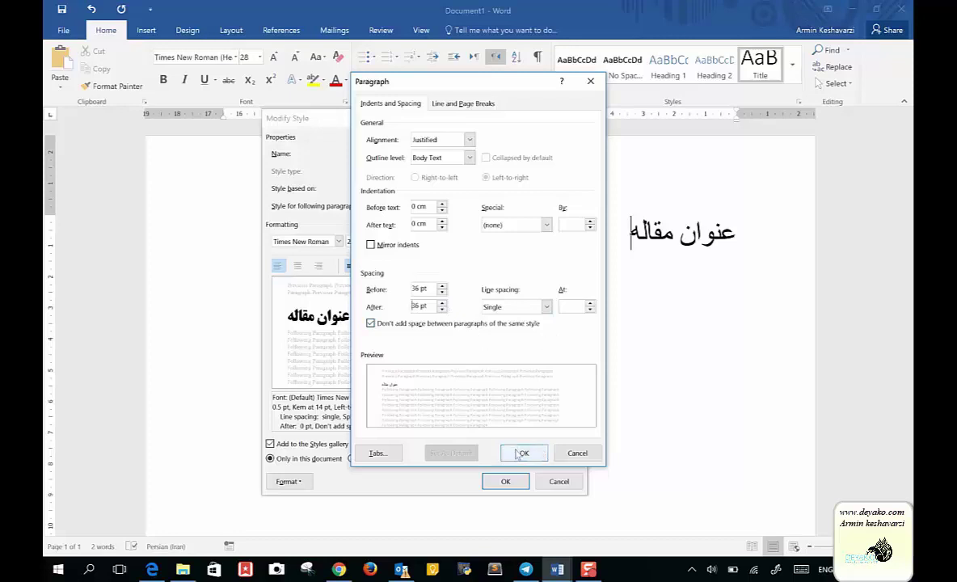
click(396, 322)
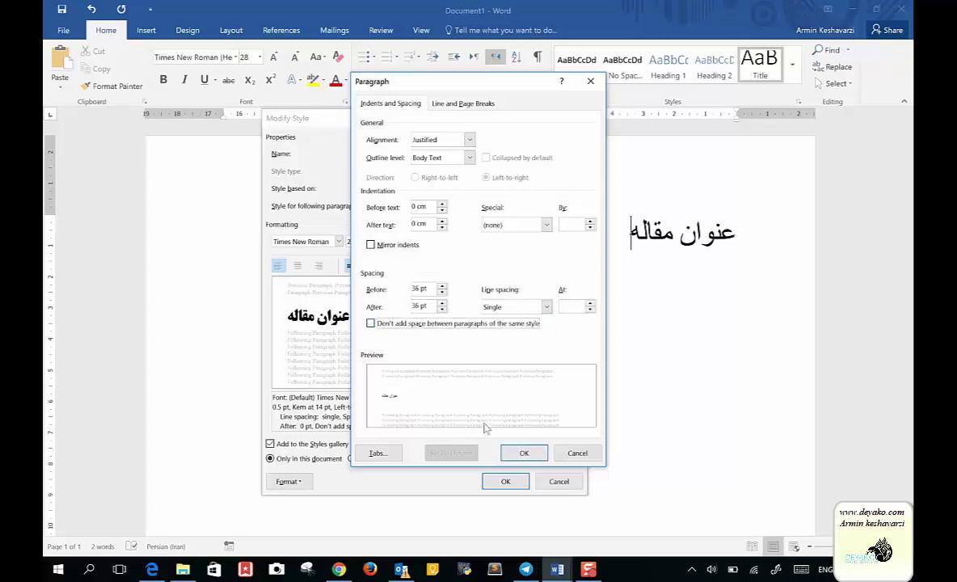
click(523, 452)
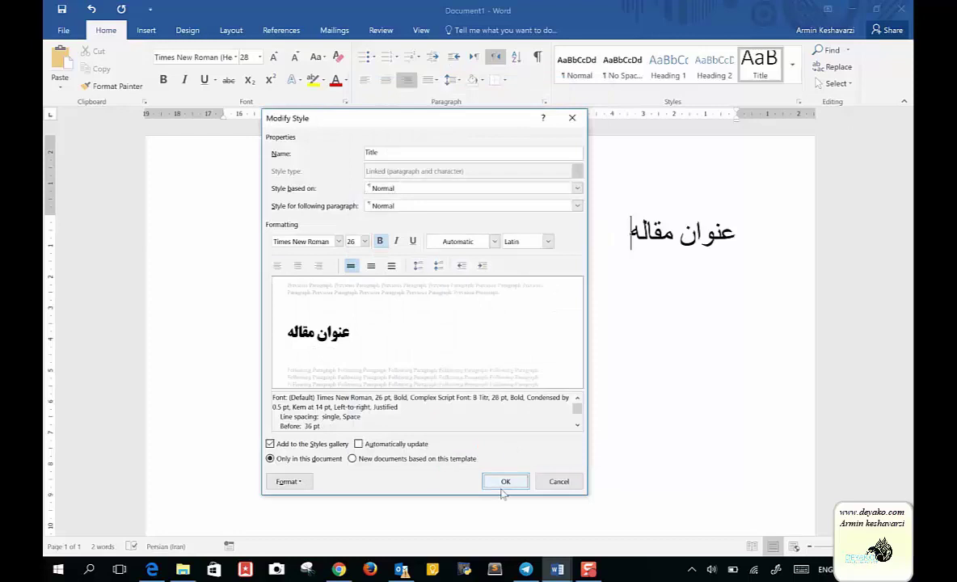
click(287, 481)
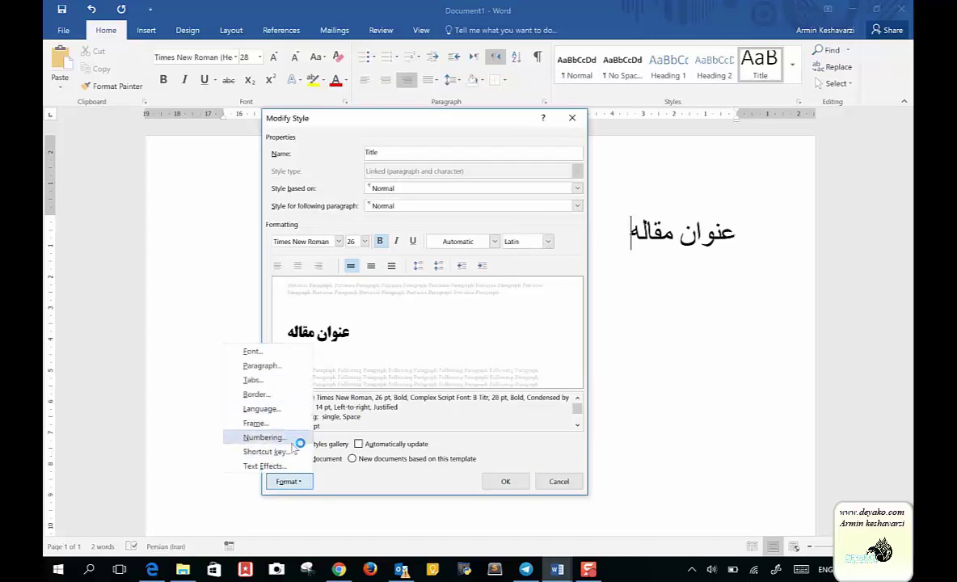
click(502, 482)
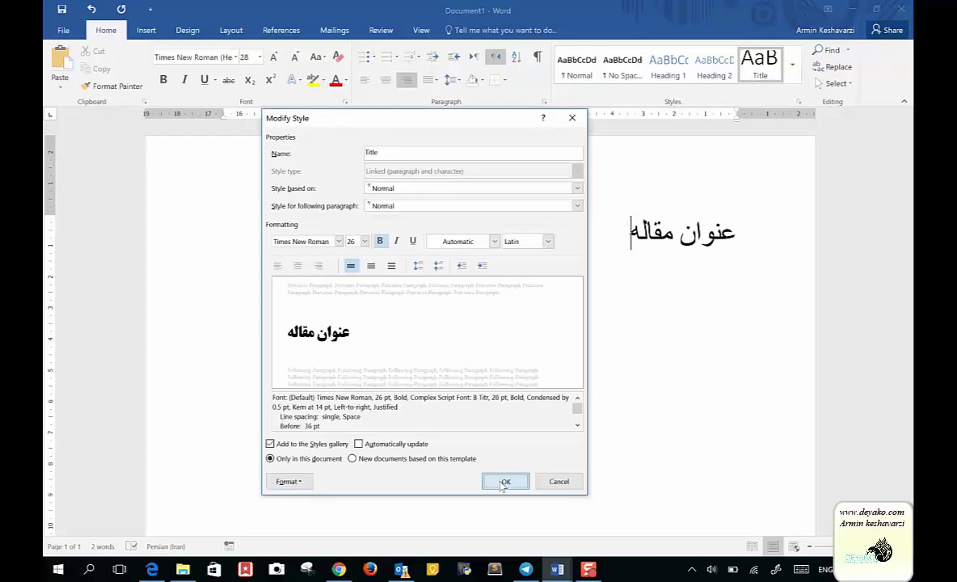
click(502, 483)
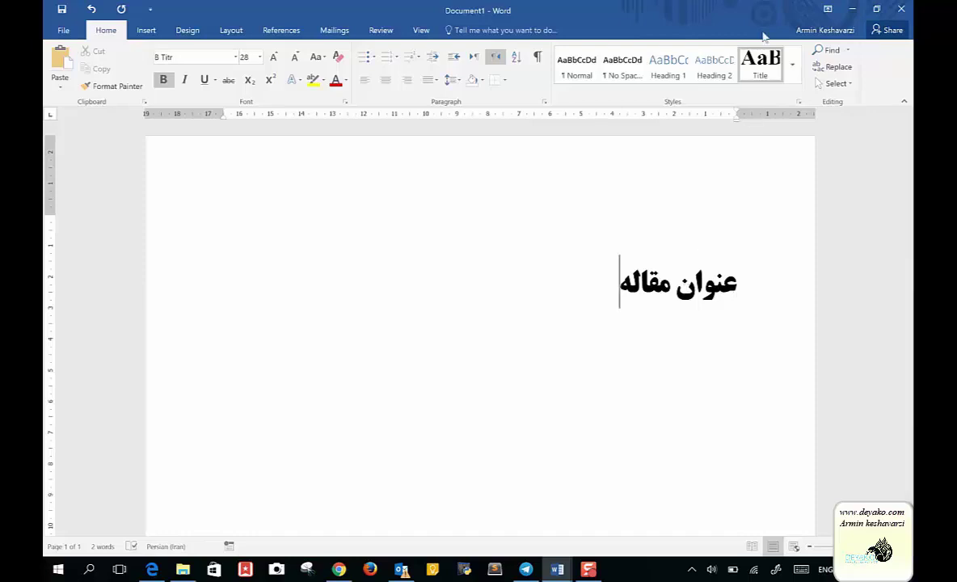
Step: Reopen the Title style for modification, keeping Normal as its base style and fonts unchanged
right_click(749, 62)
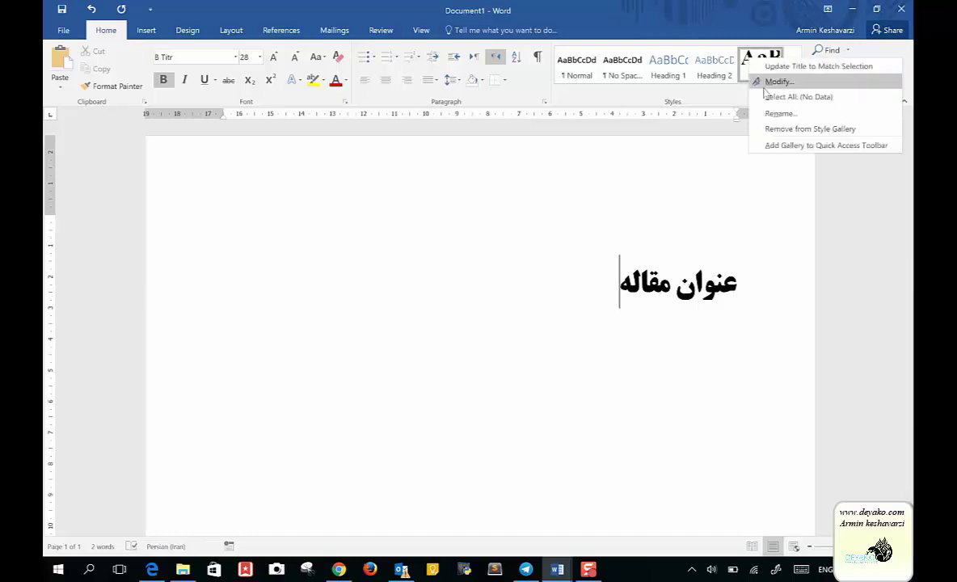
click(767, 82)
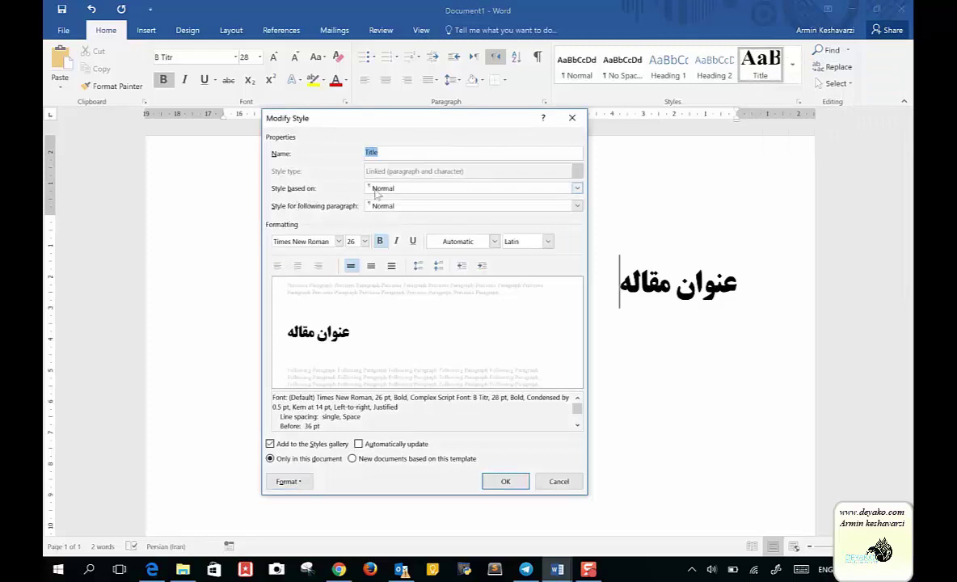
click(401, 189)
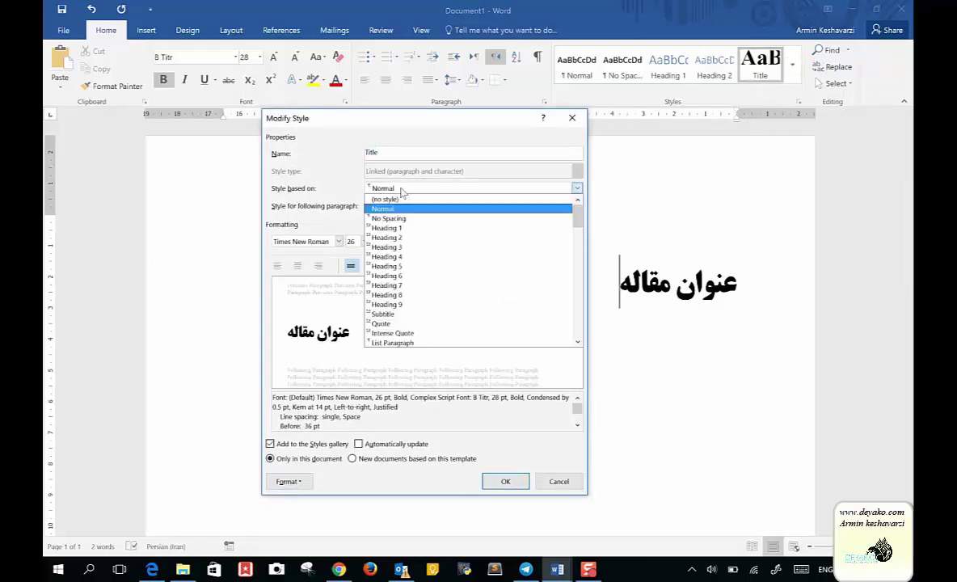
click(341, 196)
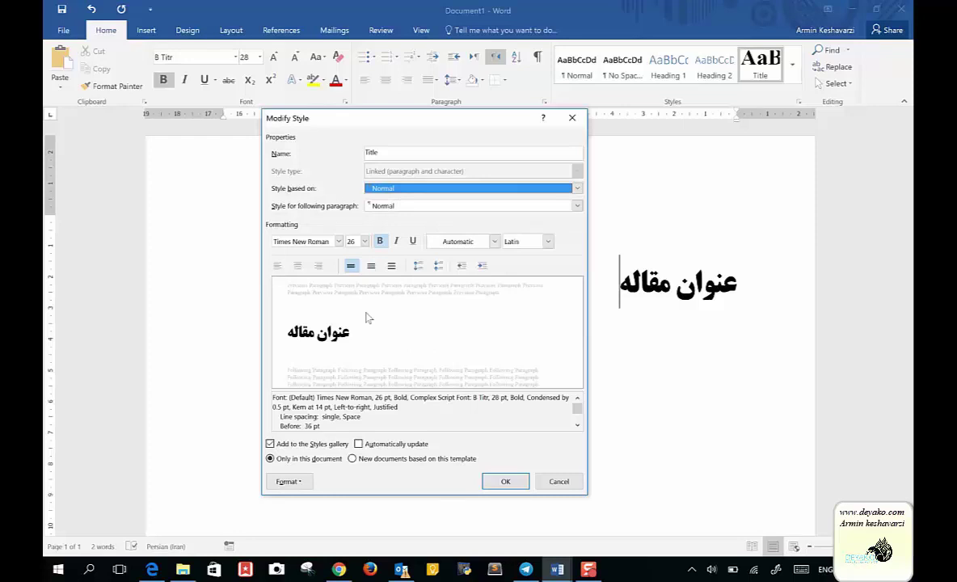
click(293, 482)
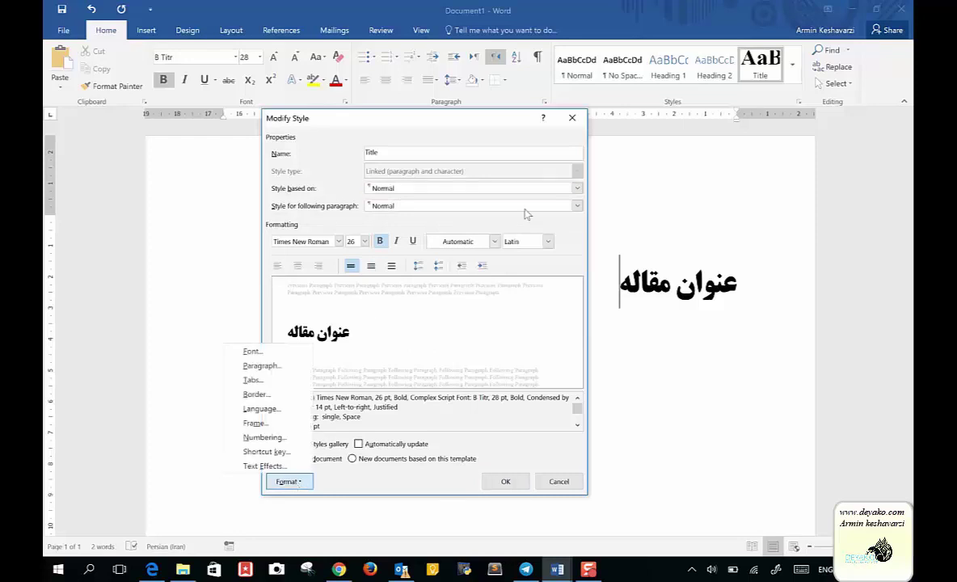
click(536, 175)
click(578, 188)
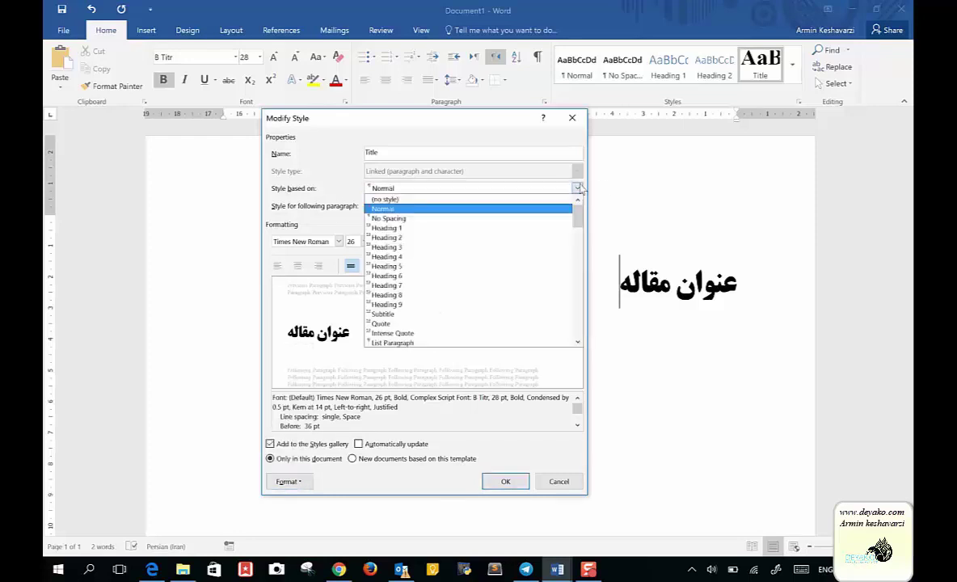
click(579, 187)
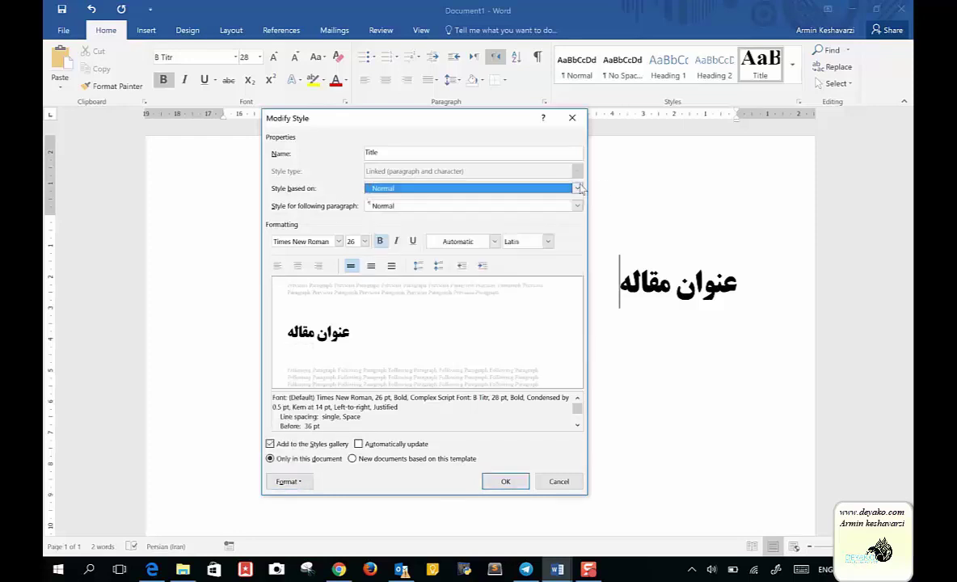
click(284, 482)
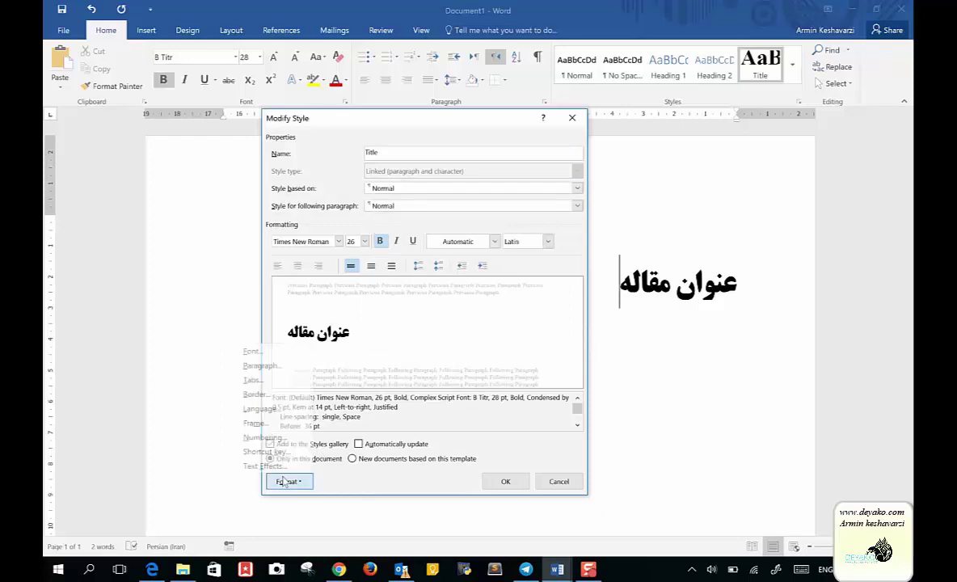
click(283, 358)
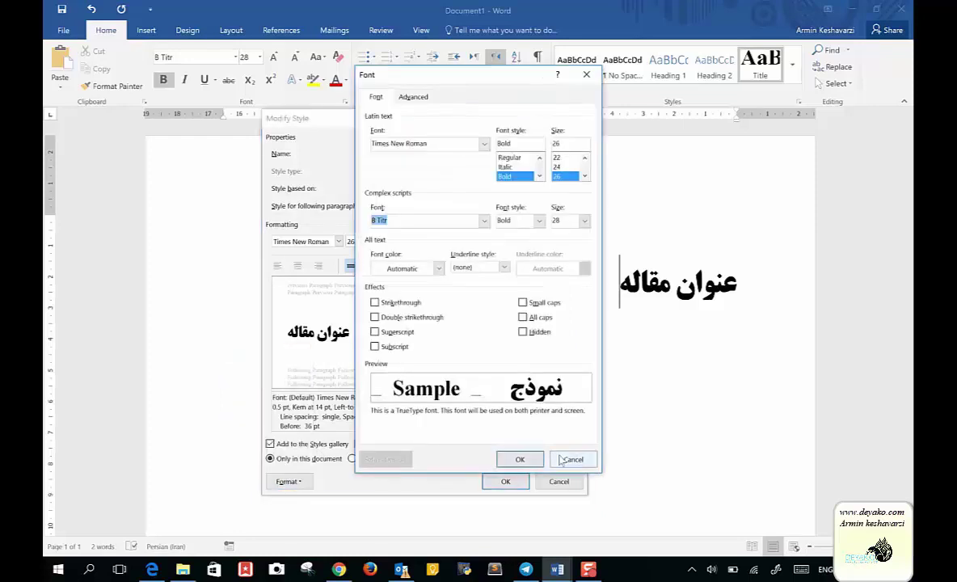
click(520, 459)
Step: Change the Title style's paragraph alignment to Centered and save the style
click(291, 482)
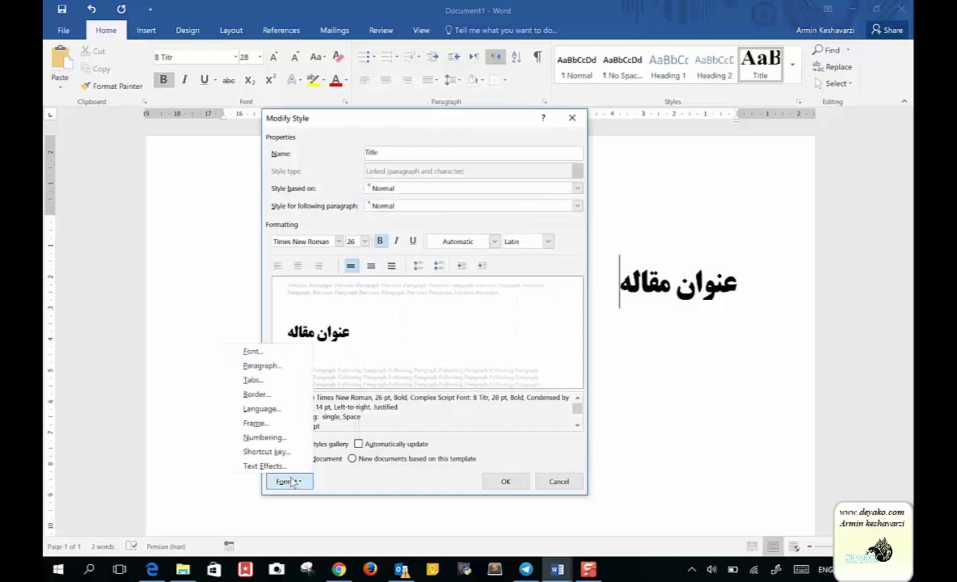
click(280, 372)
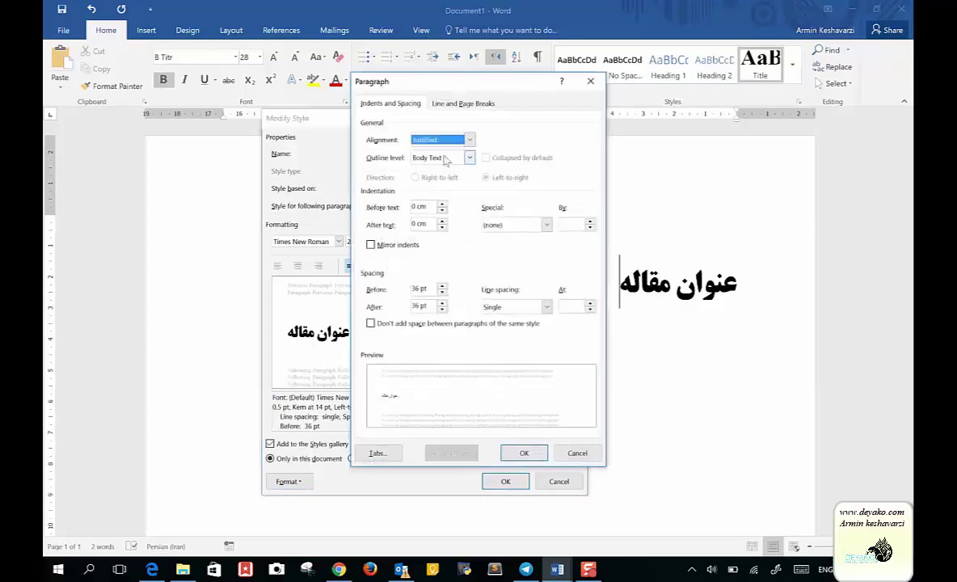
click(469, 140)
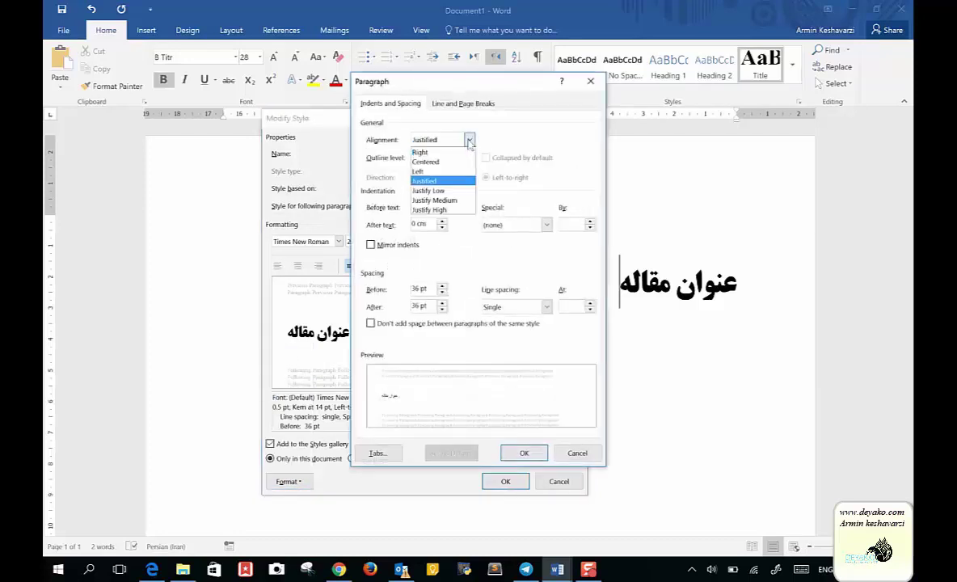
click(458, 162)
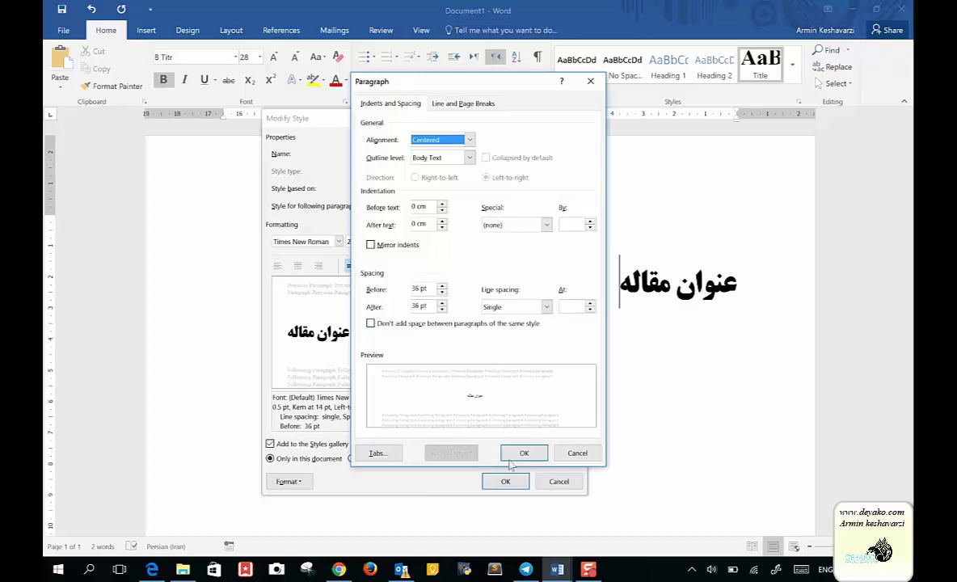
click(521, 452)
click(506, 482)
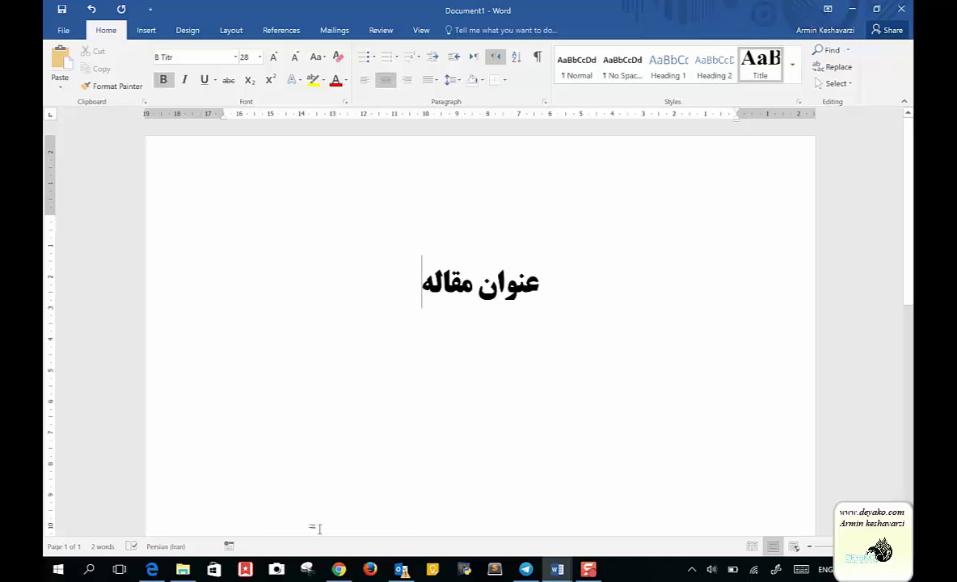
Step: On a new line below the title, type the Persian sentence ending 'و دیگر استایل ها بر پایه نرمال ساخته میشوند'
key(Return)
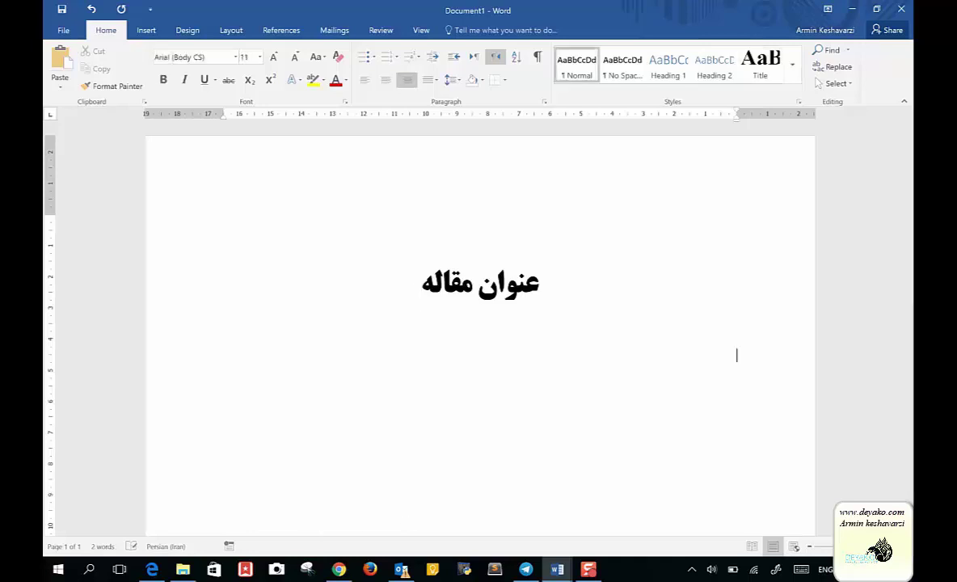
key(alt+shift)
text(متنی )
text(در)
text(ر یادی)
text(ق)
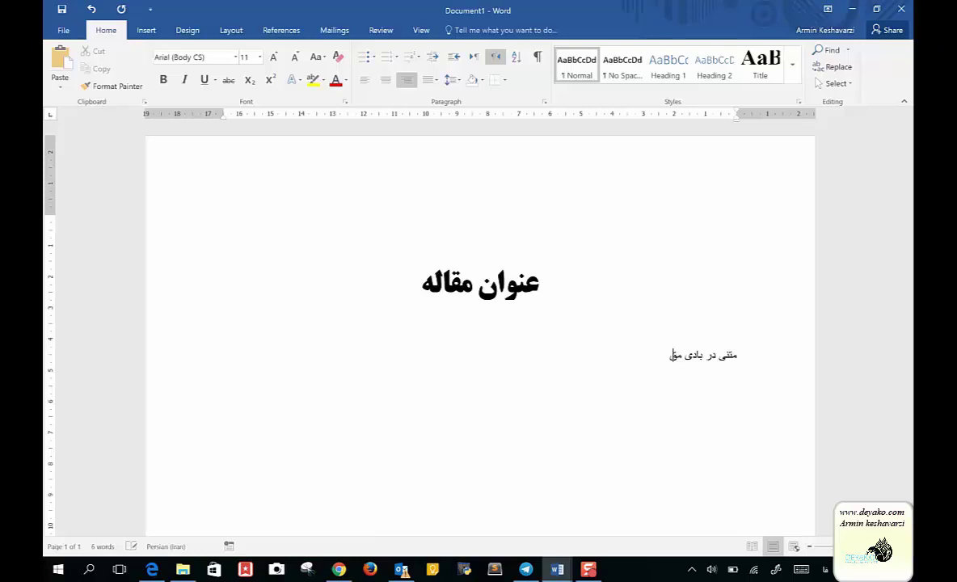
text(اله یا نوشتار)
text( نوشته می)
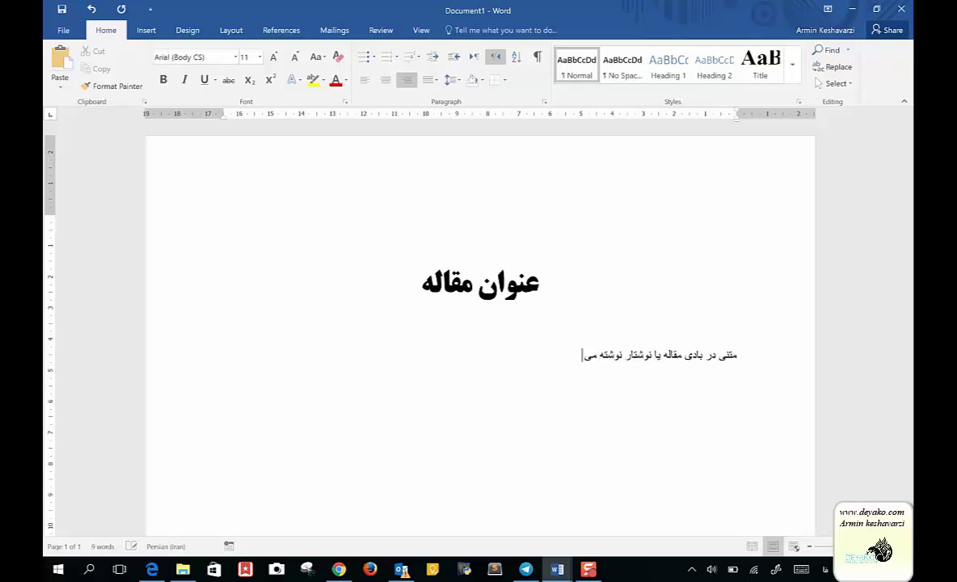
text( شود،)
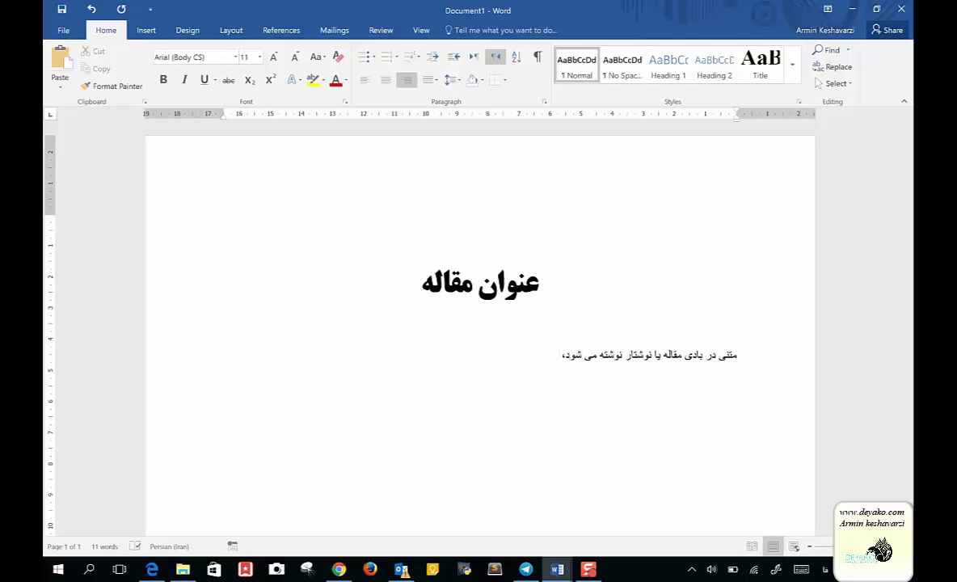
text( بر اساس است)
text(ایل نرم)
text(ال م)
text(ست)
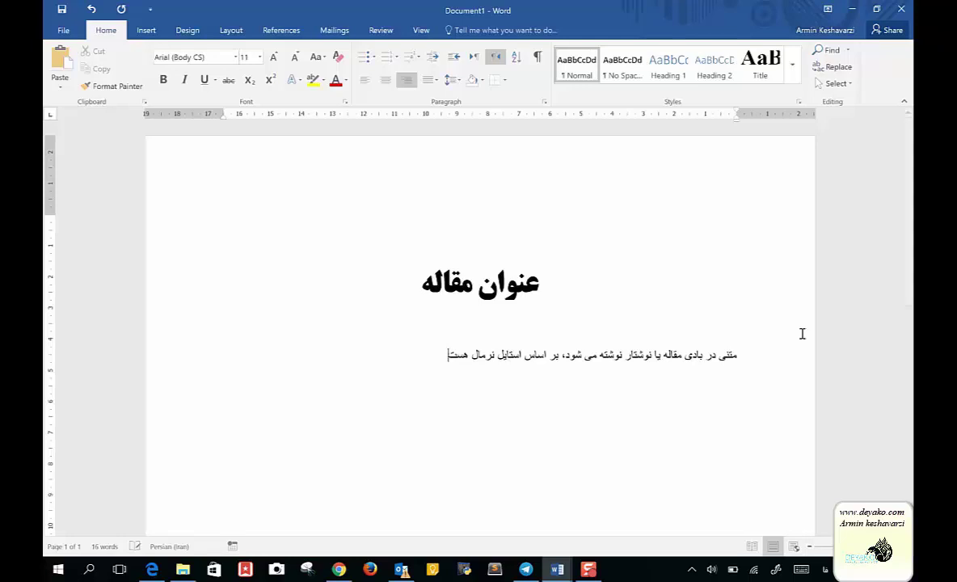
triple_click(602, 361)
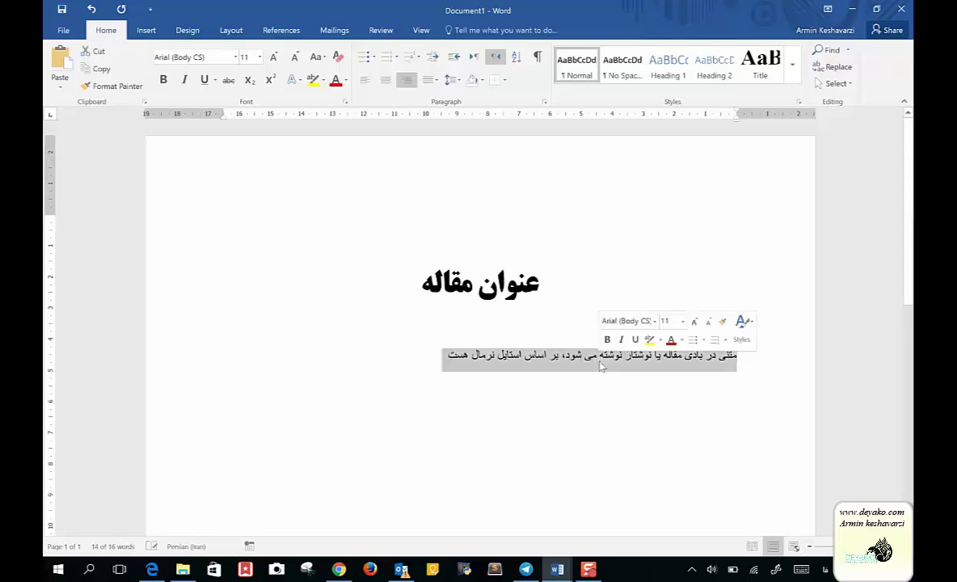
click(419, 368)
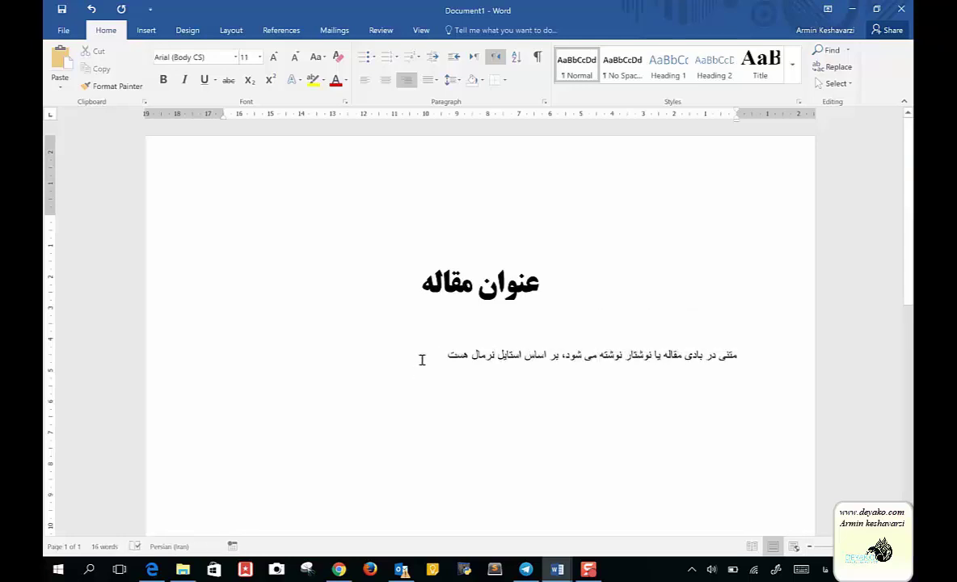
text( و دی)
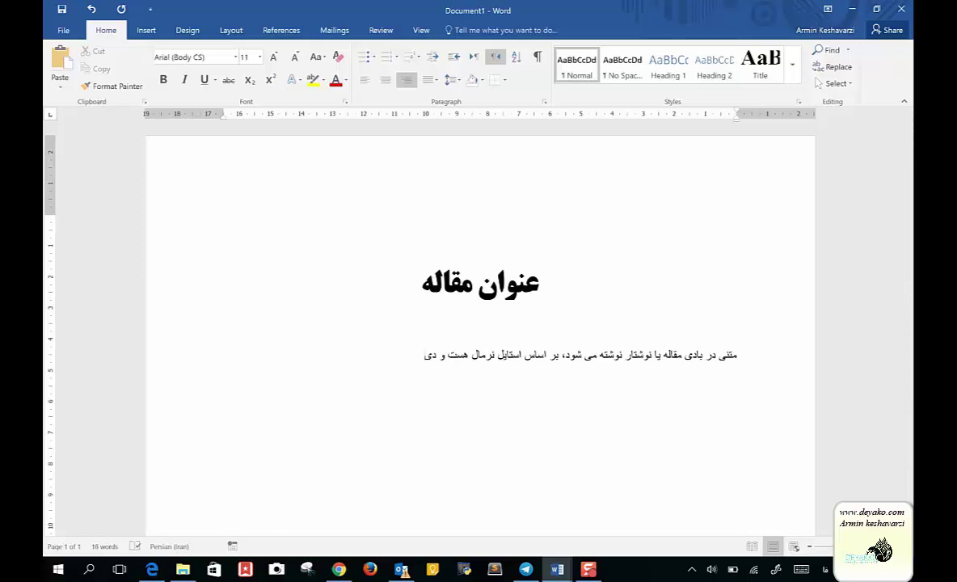
text(گر استا)
text(یل ها بر پا)
text(یه نرمال ساخته م)
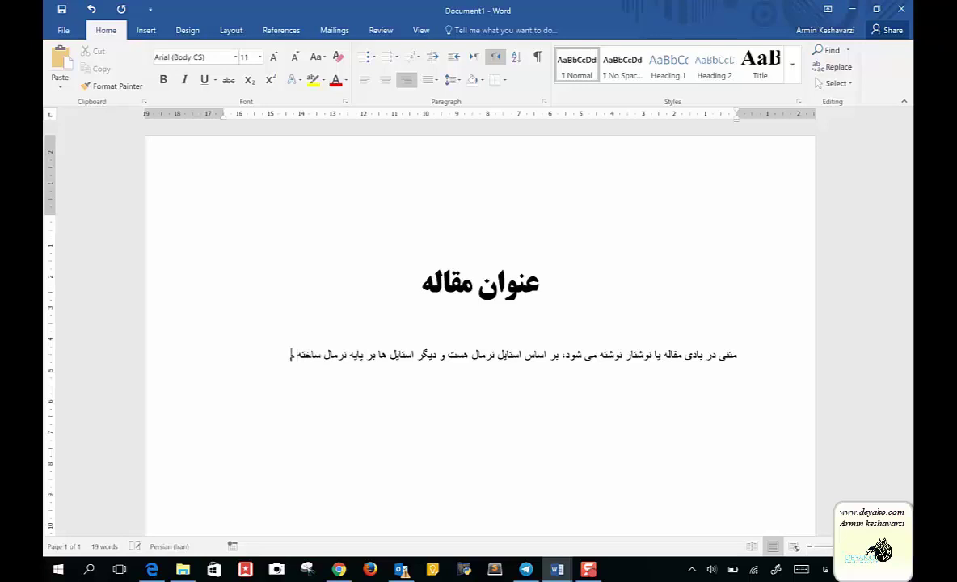
text(یشوند)
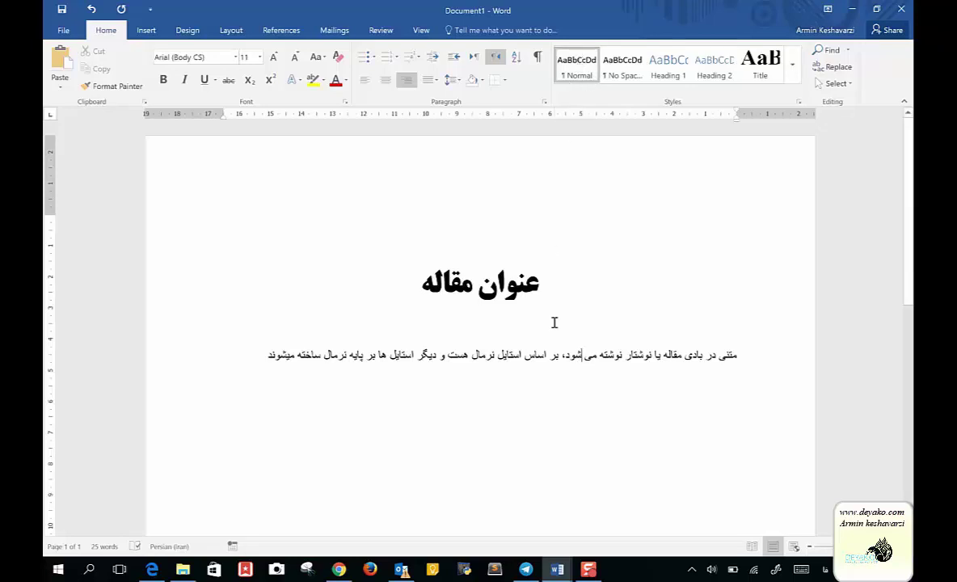
Step: From the body text, view the Normal style's Modify Style dialog and close it unchanged
double_click(654, 358)
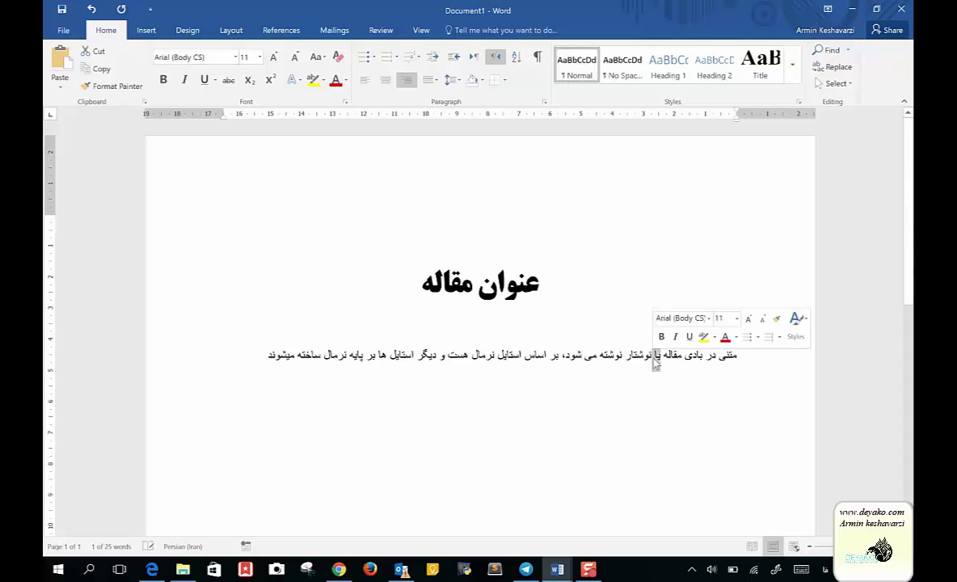
click(598, 358)
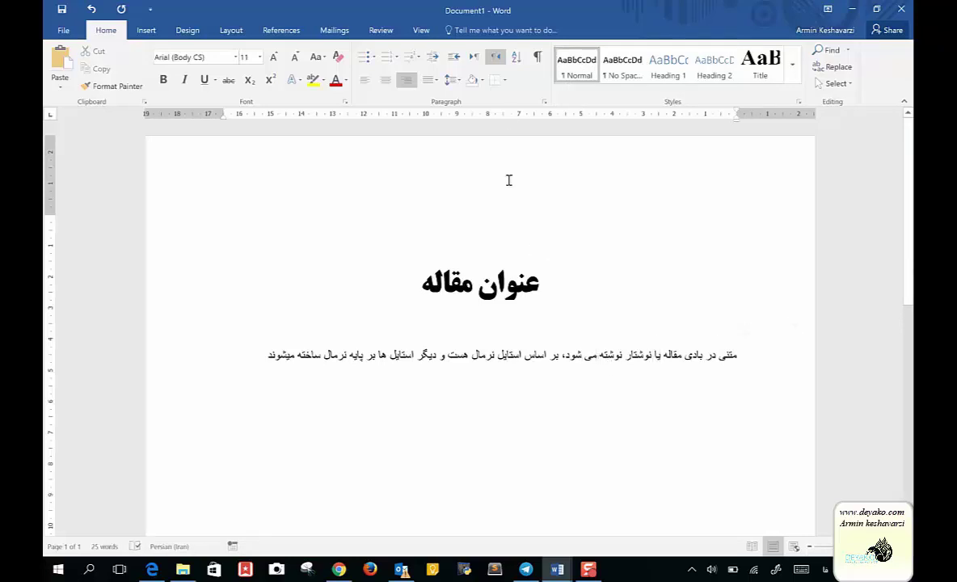
right_click(579, 70)
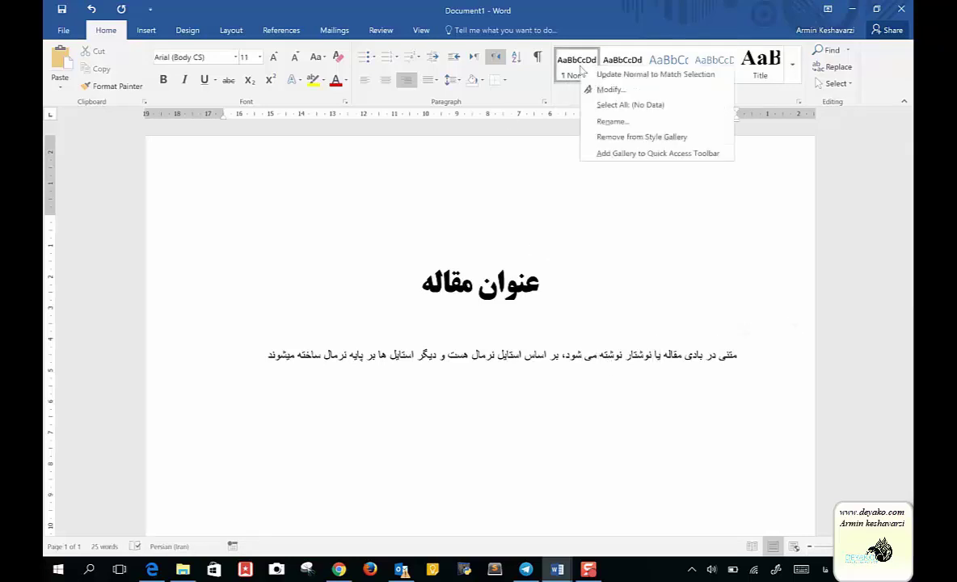
click(607, 90)
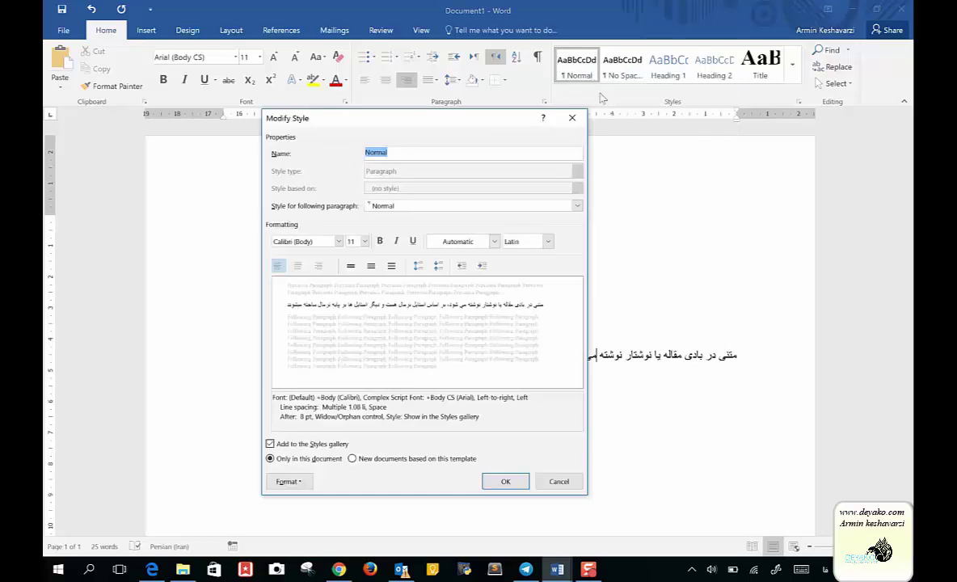
click(572, 482)
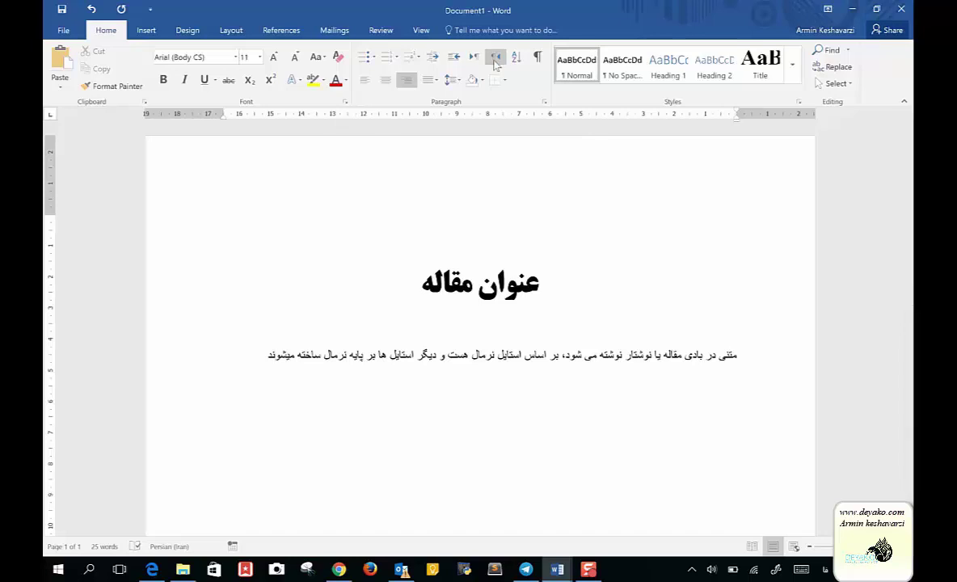
Step: Set the body paragraph's font to B Nazanin, then reapply the Normal style
triple_click(453, 356)
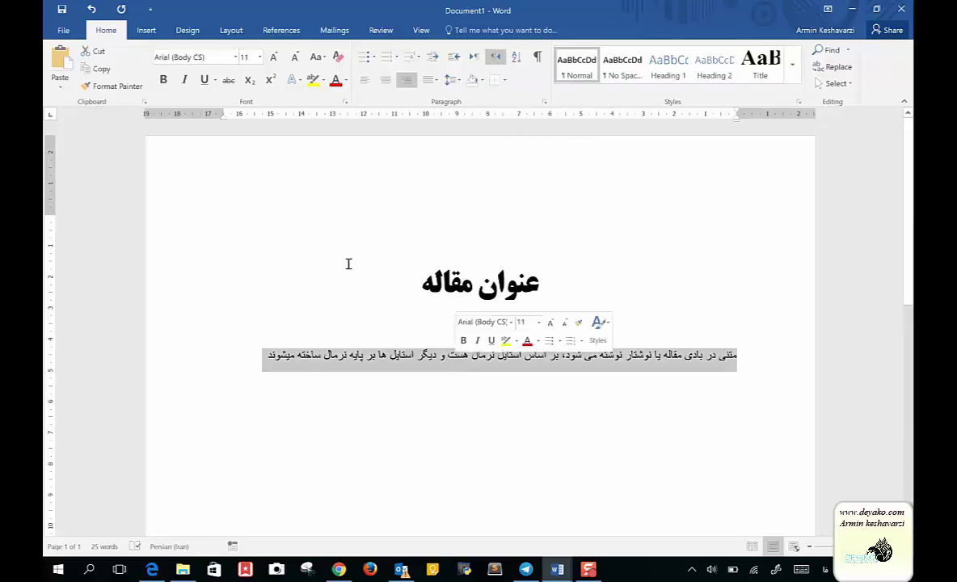
click(177, 56)
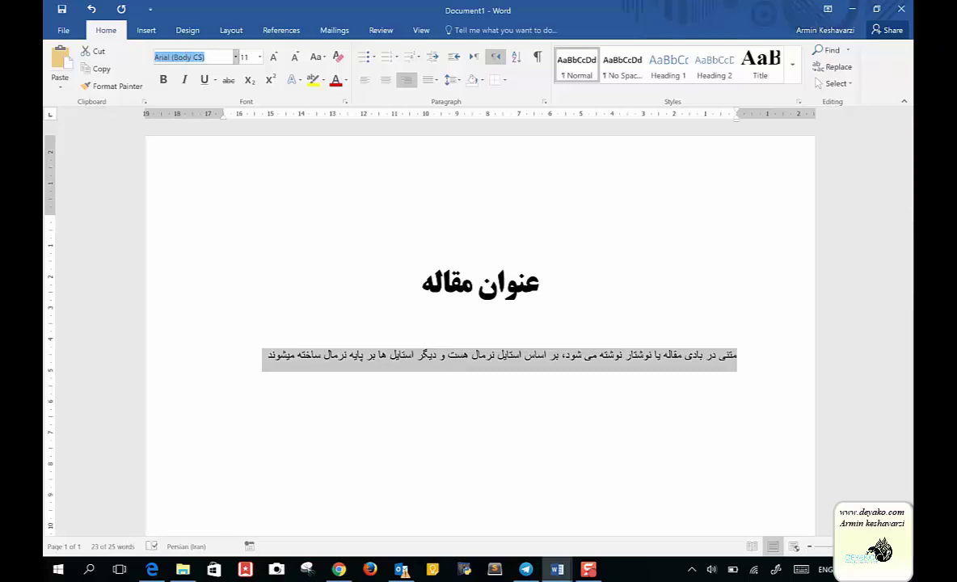
text(N n)
text(B Nazanin)
key(Return)
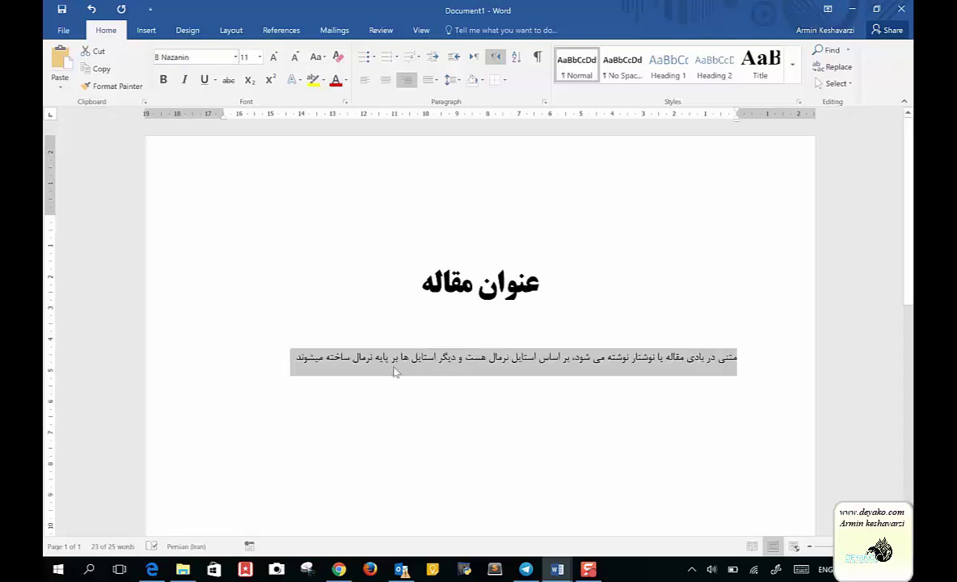
click(394, 371)
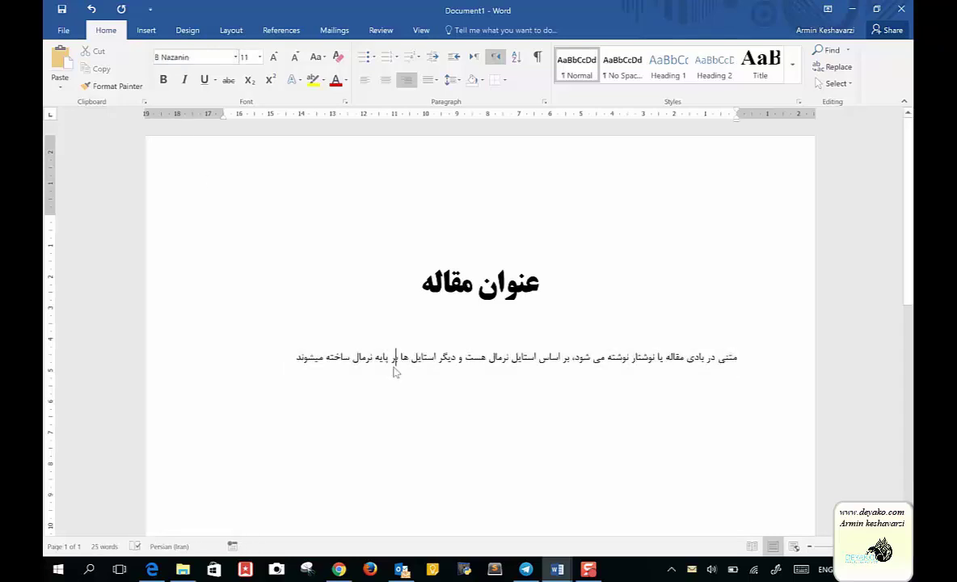
click(588, 75)
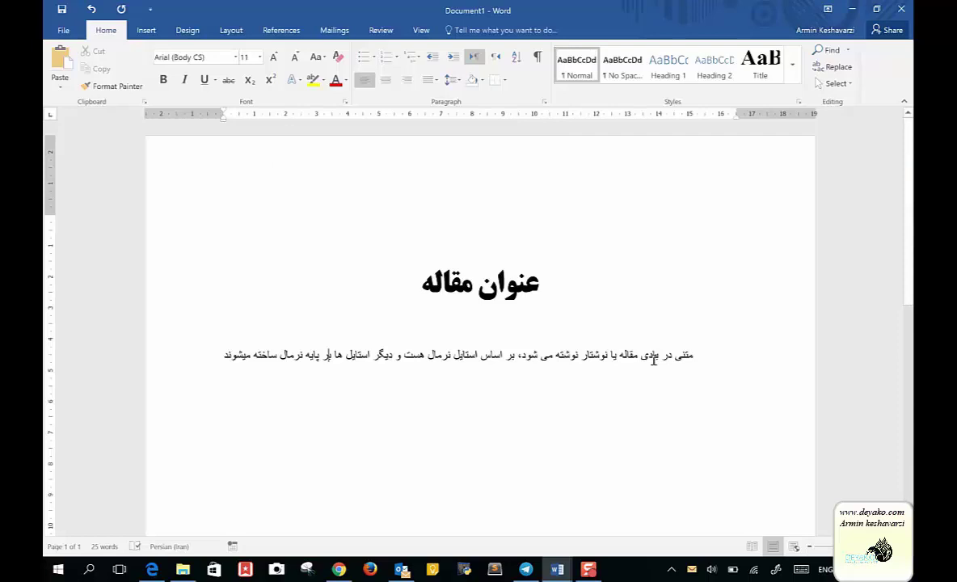
Step: In the Normal style's font settings, set Latin text to Times New Roman 12
right_click(587, 66)
click(614, 81)
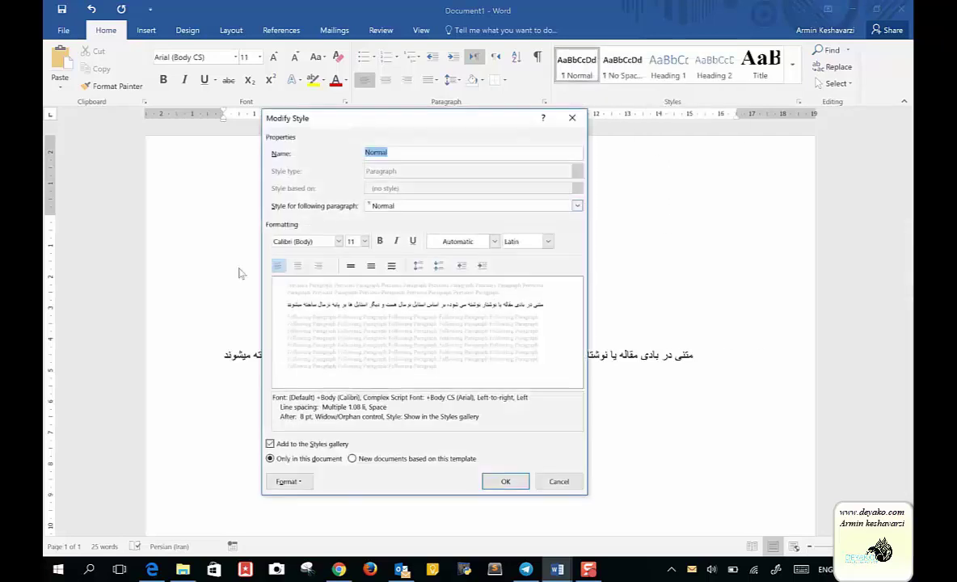
click(288, 481)
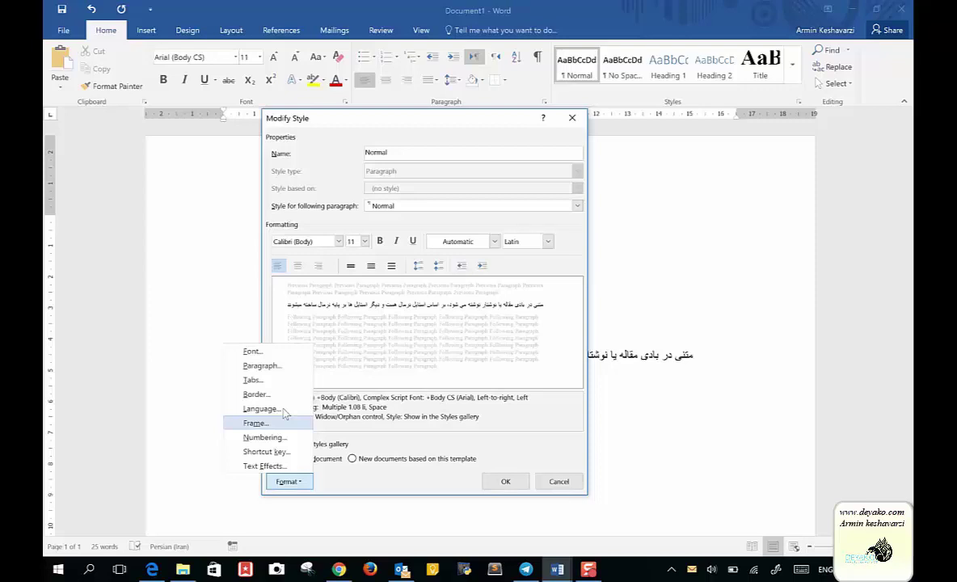
click(257, 352)
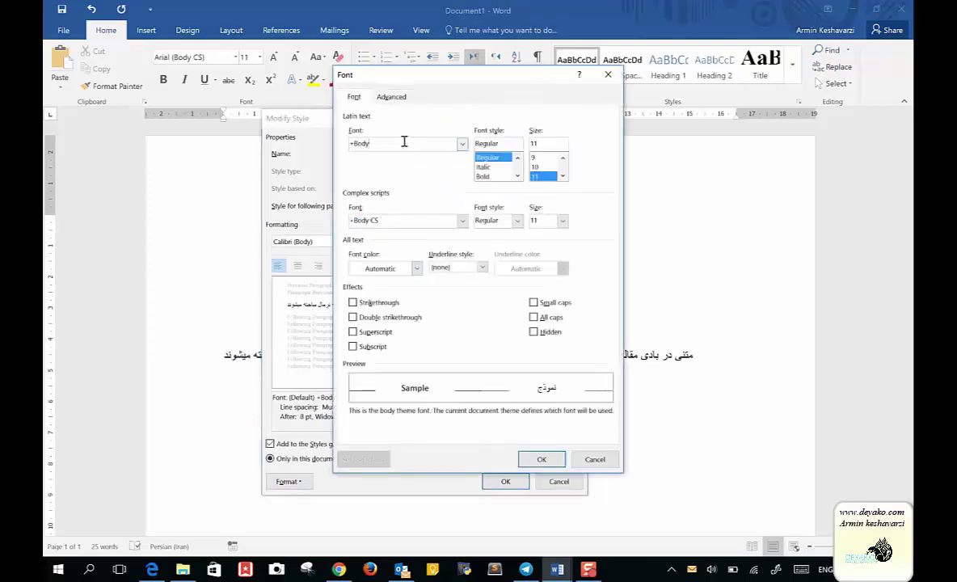
double_click(404, 143)
text(tinew)
text(man)
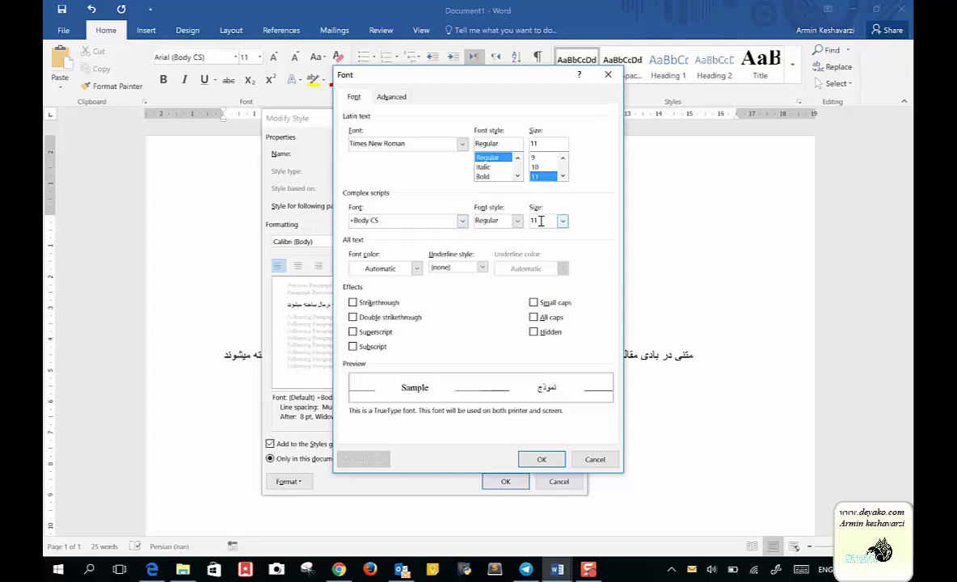
click(563, 177)
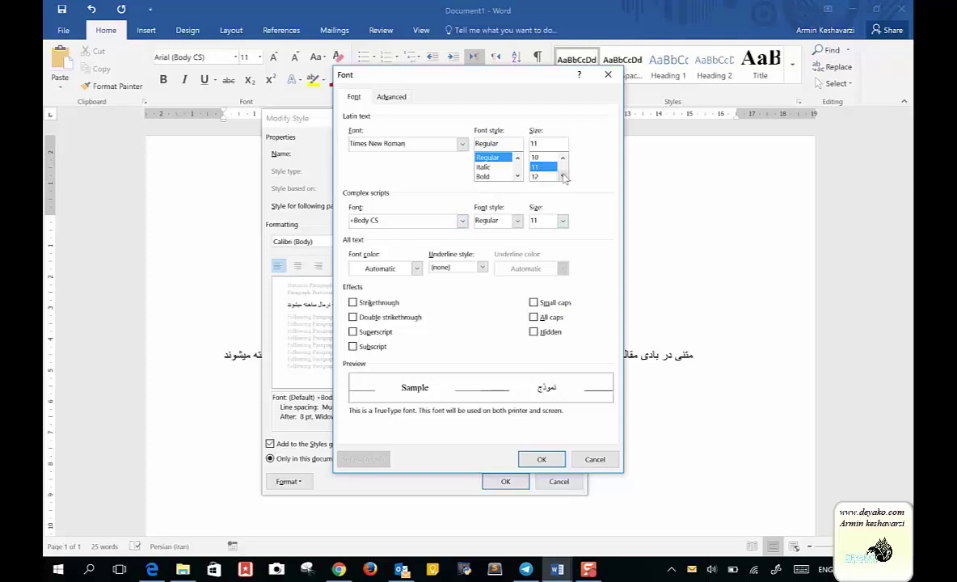
click(543, 175)
Step: Set the complex script font to B Nazanin 14 and confirm the font changes
click(395, 223)
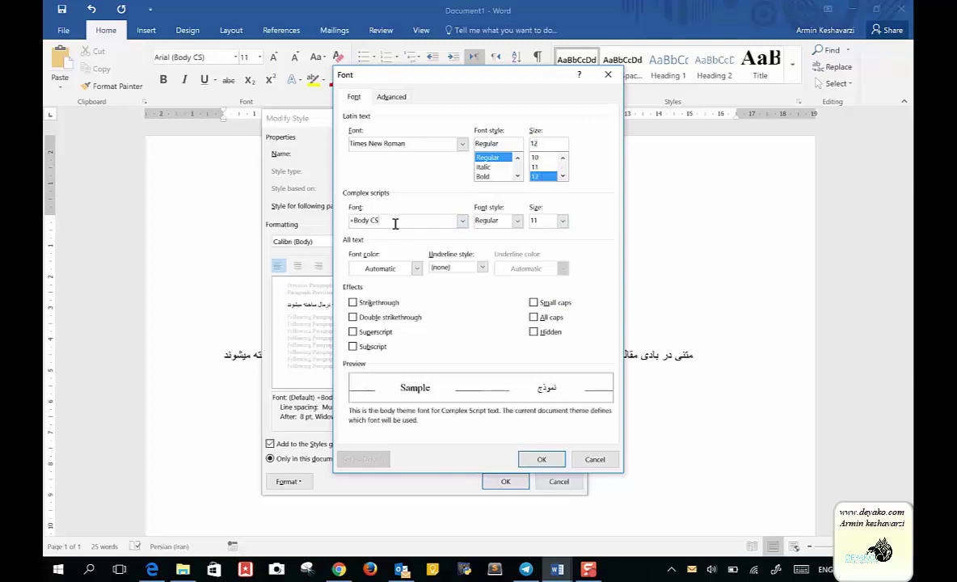
double_click(395, 223)
text(B Na)
text(zanin)
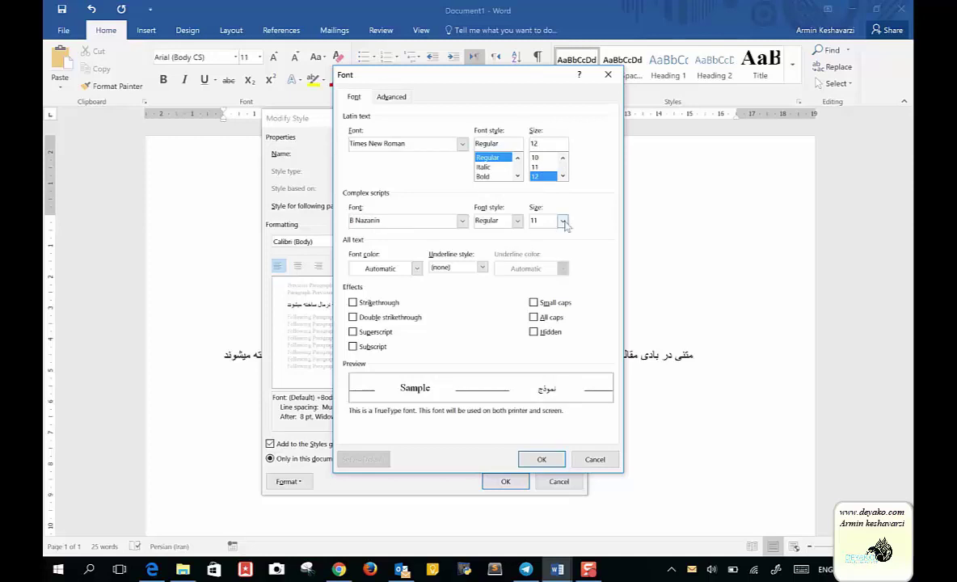
click(562, 220)
scroll(563, 273, down, 1)
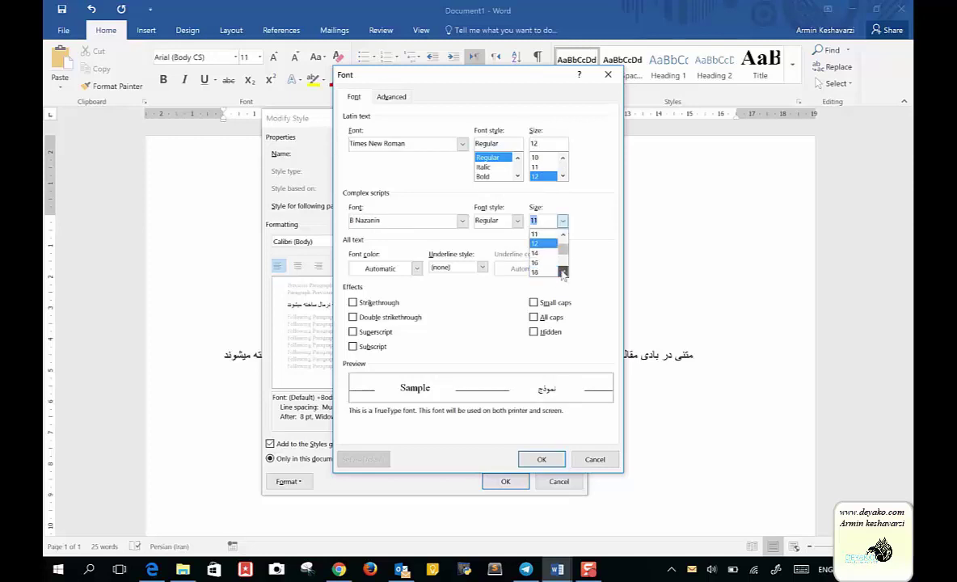
click(548, 255)
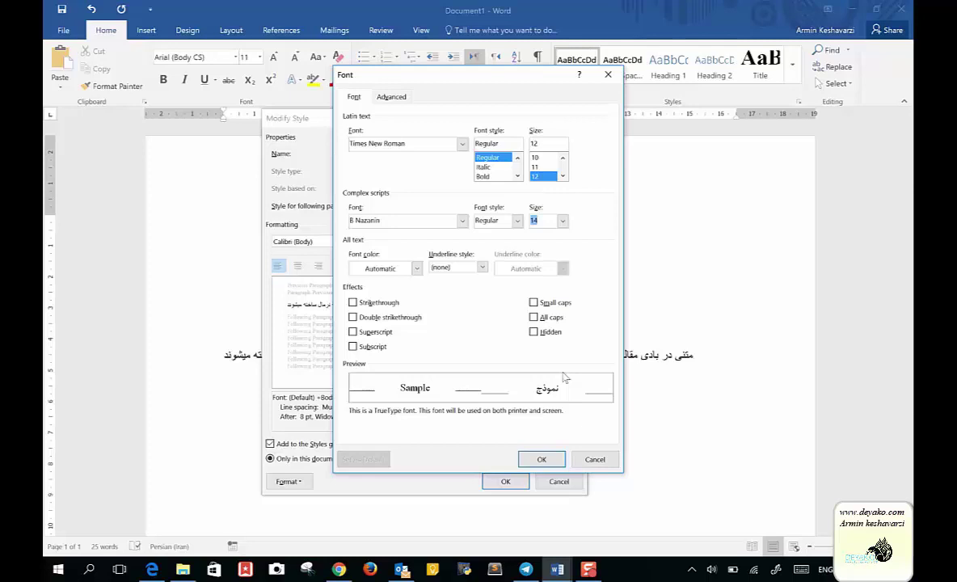
click(542, 458)
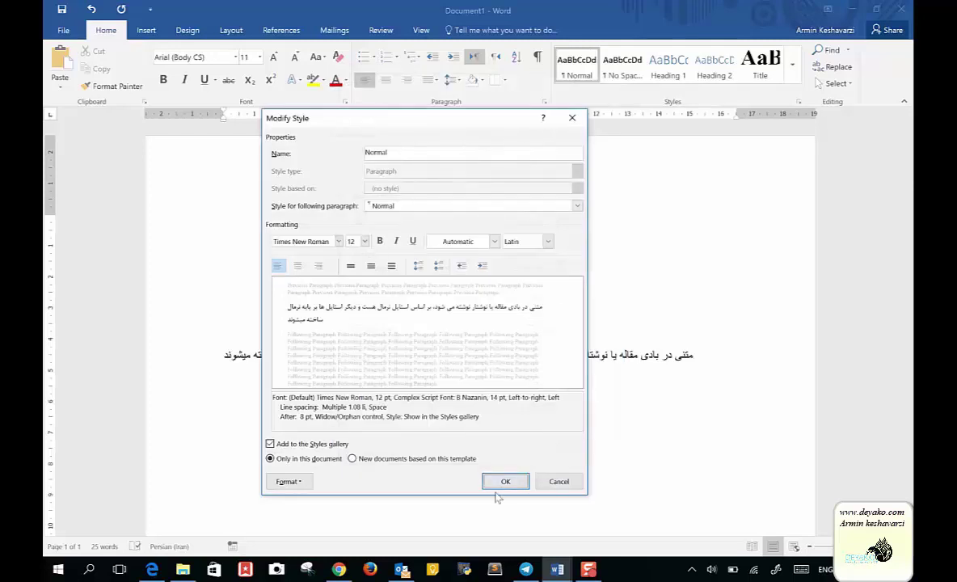
Step: Set the Normal style's paragraphs to Justified with right-to-left direction and save the style
click(289, 481)
click(261, 367)
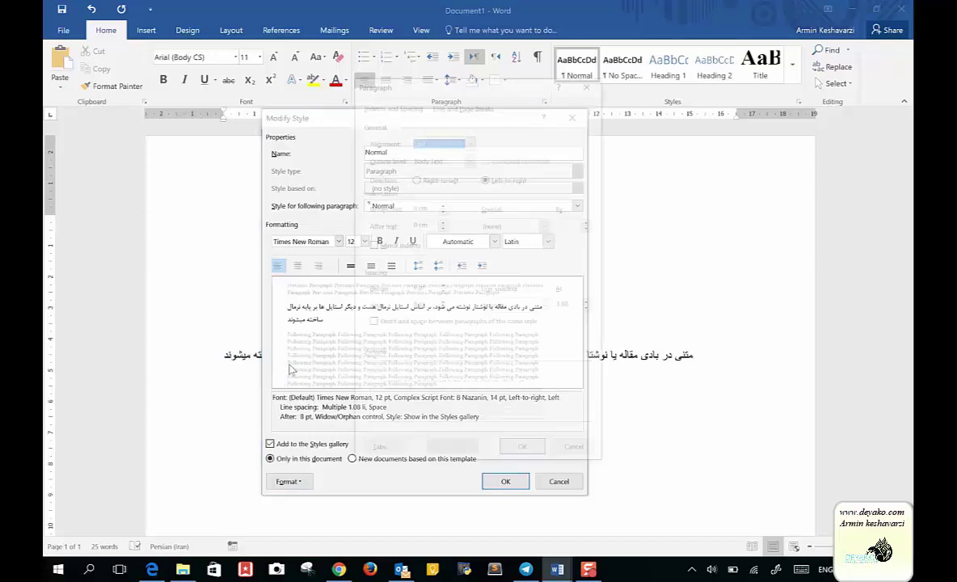
click(460, 141)
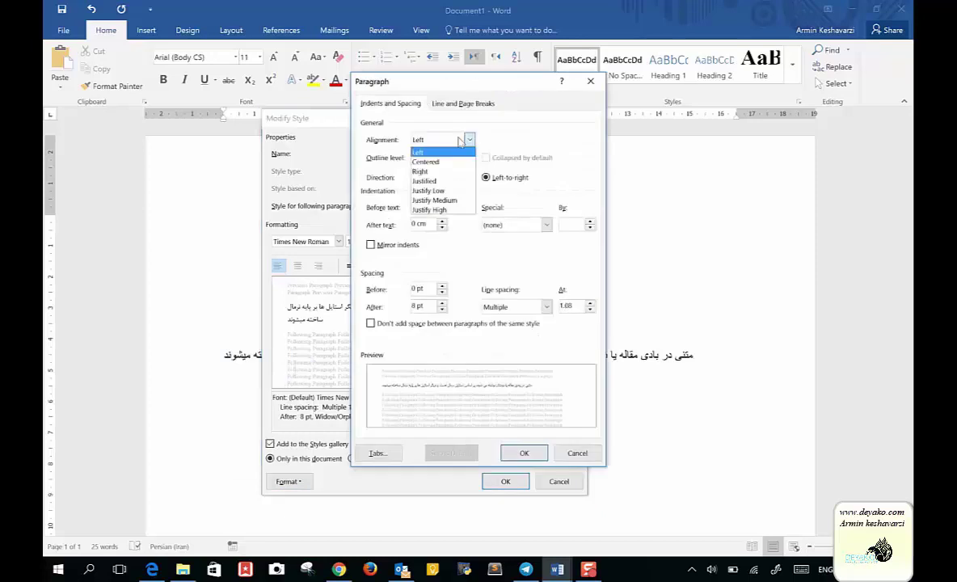
click(460, 142)
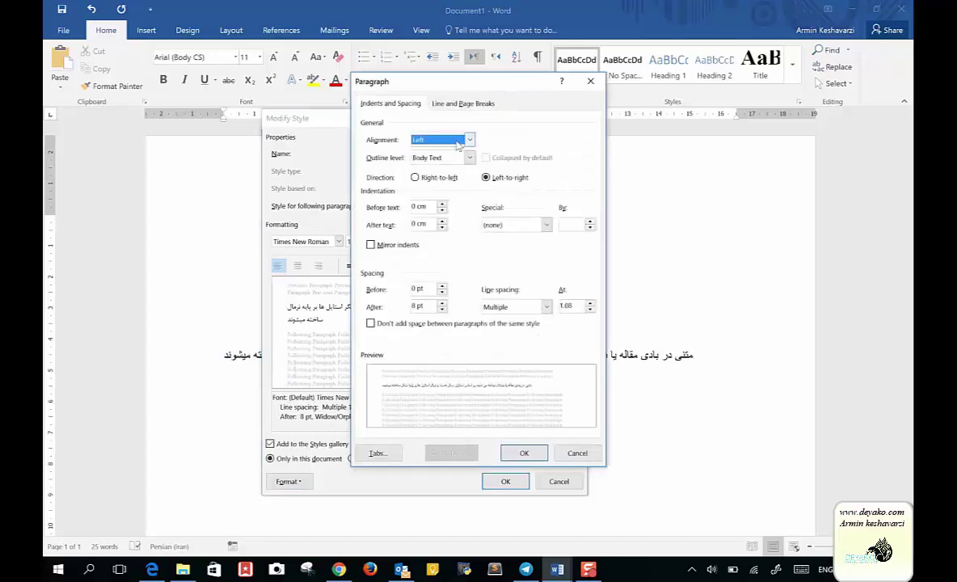
click(472, 141)
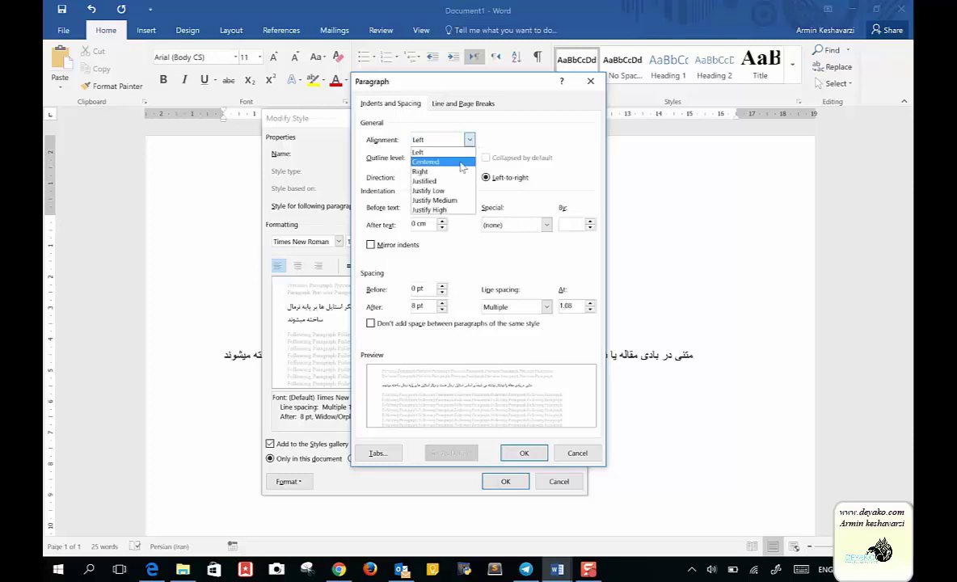
click(450, 185)
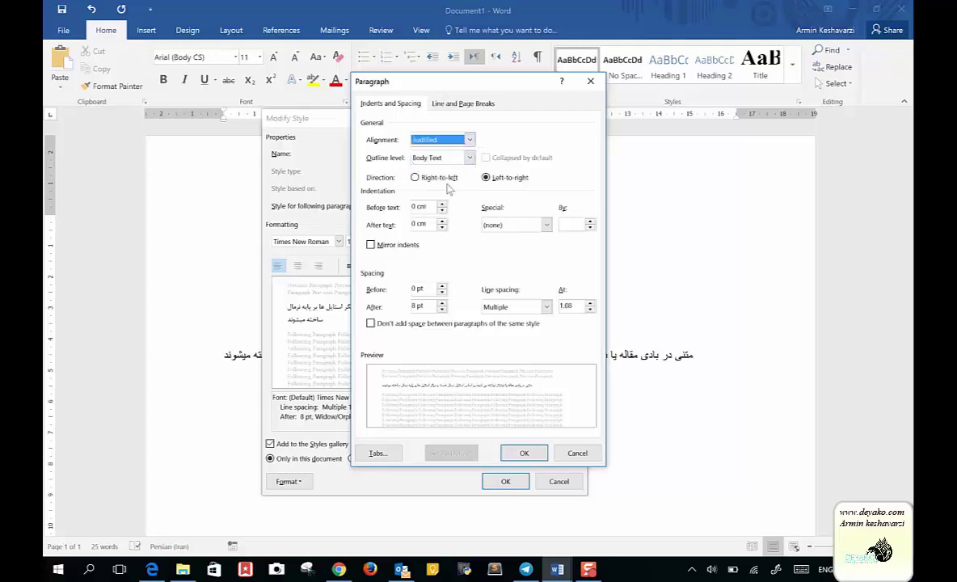
click(440, 180)
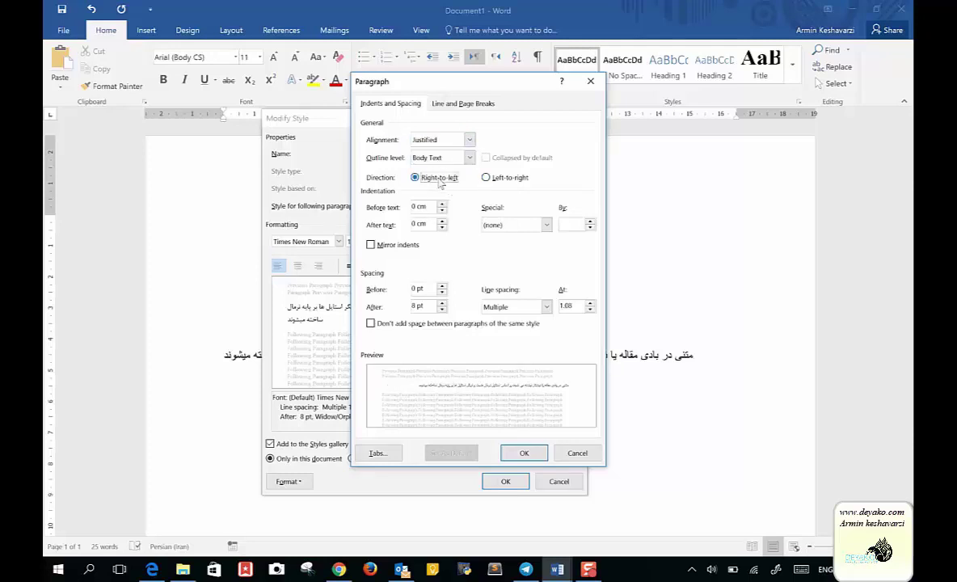
click(522, 453)
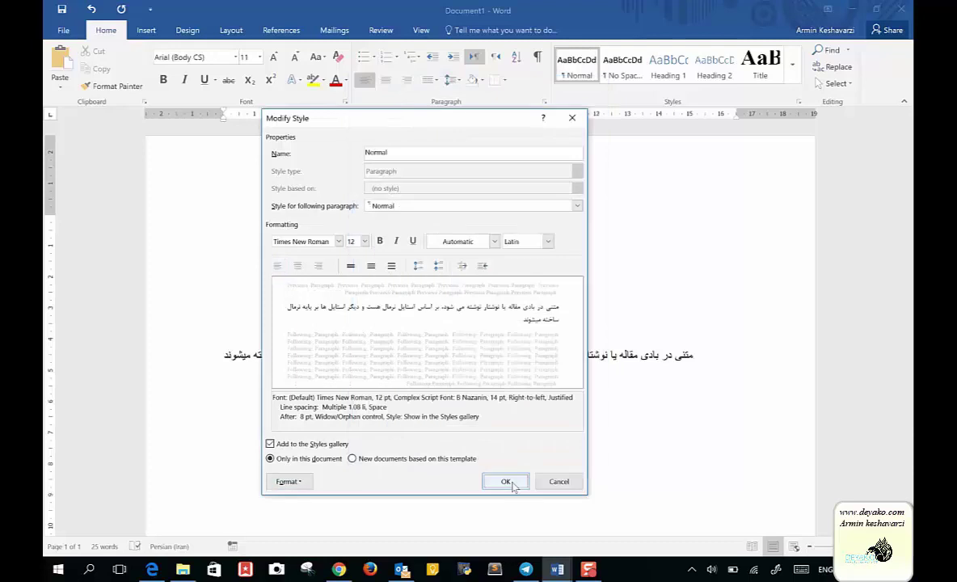
click(505, 481)
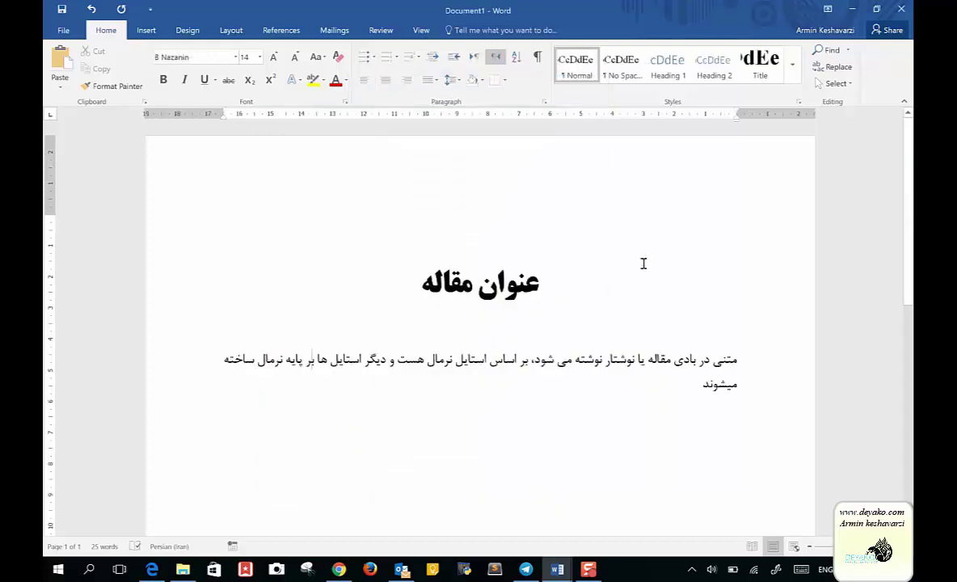
right_click(583, 66)
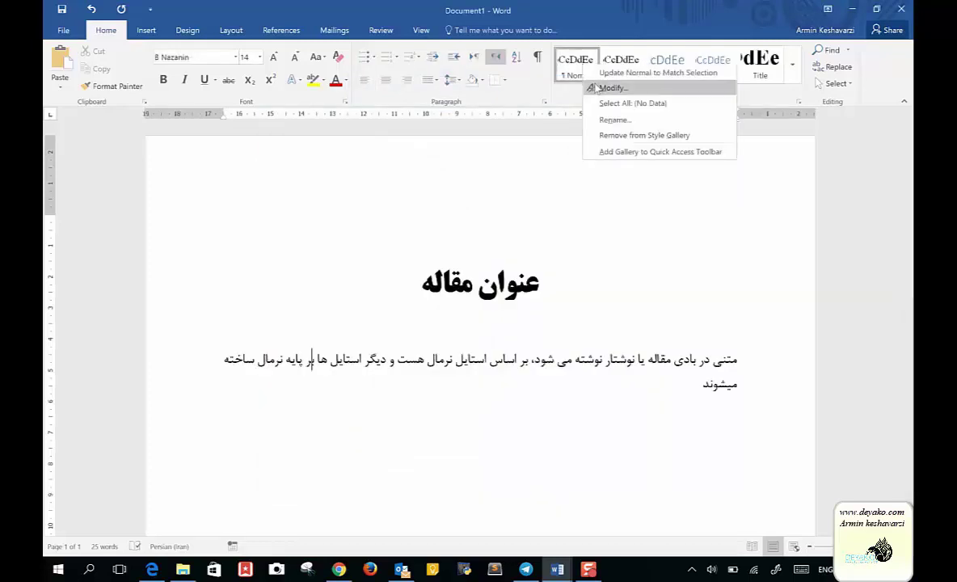
Step: In Normal's paragraph settings, choose Single line spacing and 6 pt After, then save the style
click(612, 88)
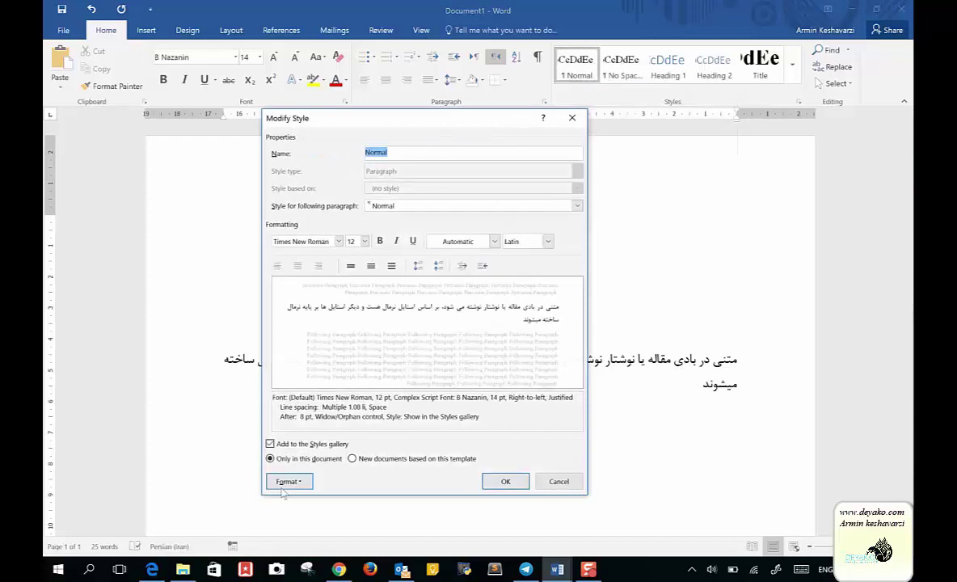
click(284, 482)
click(290, 374)
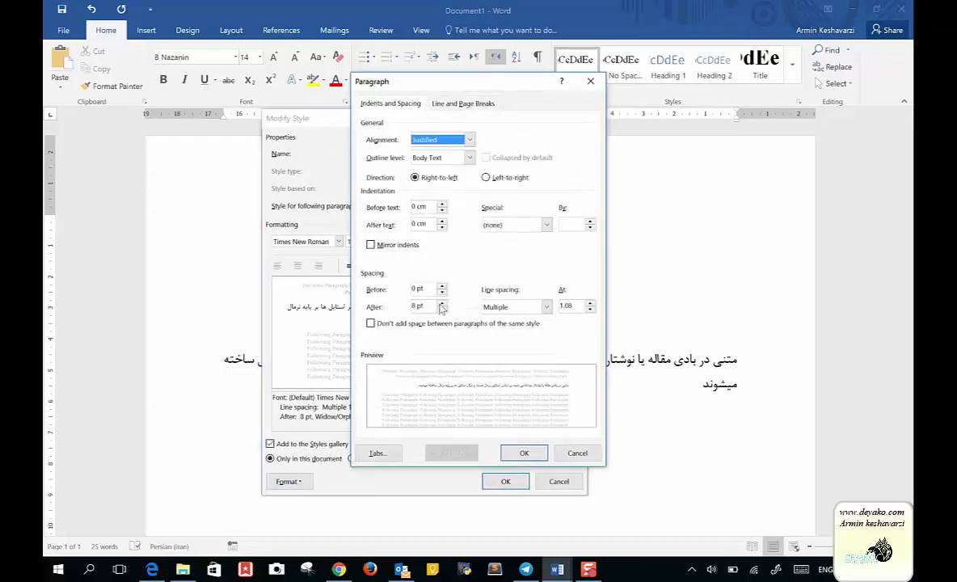
click(522, 307)
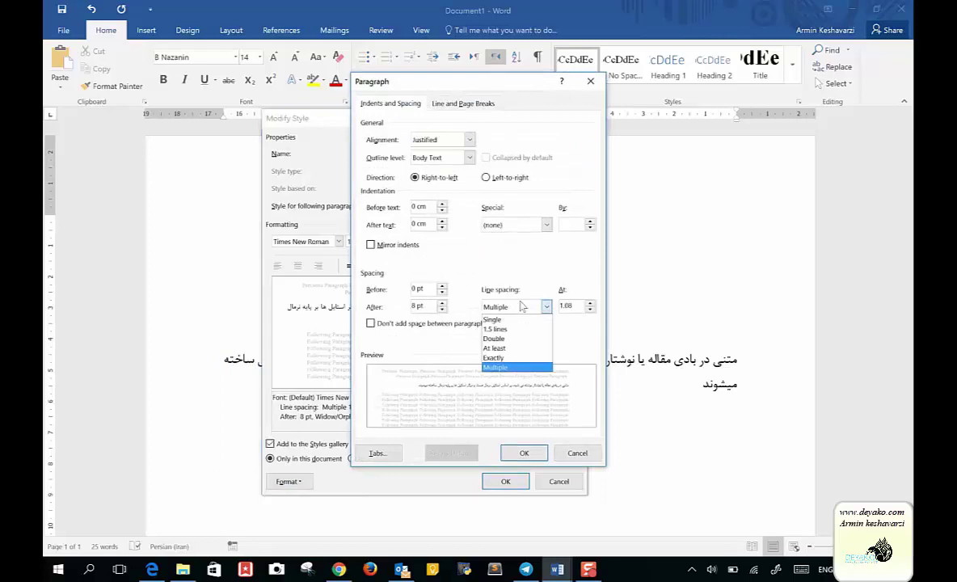
click(507, 320)
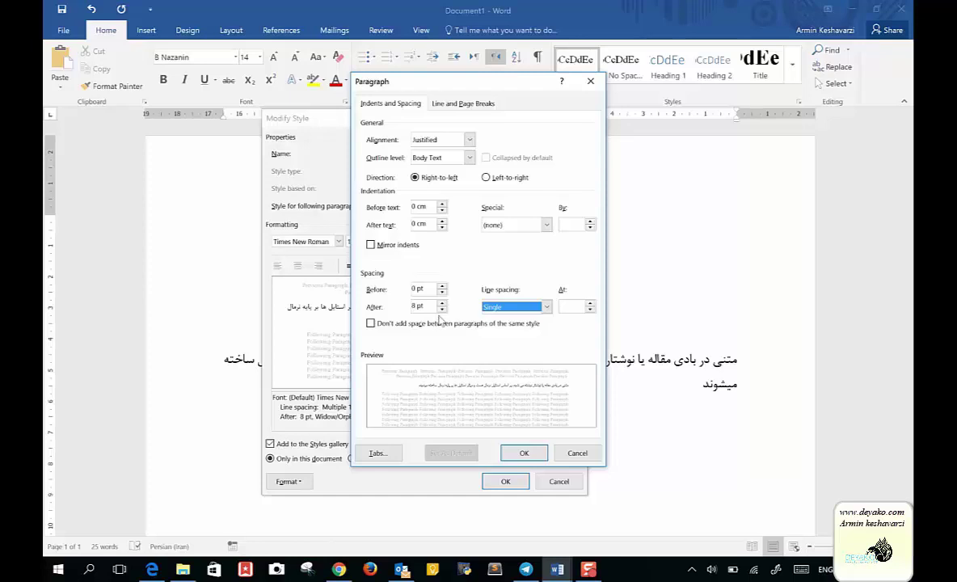
click(442, 303)
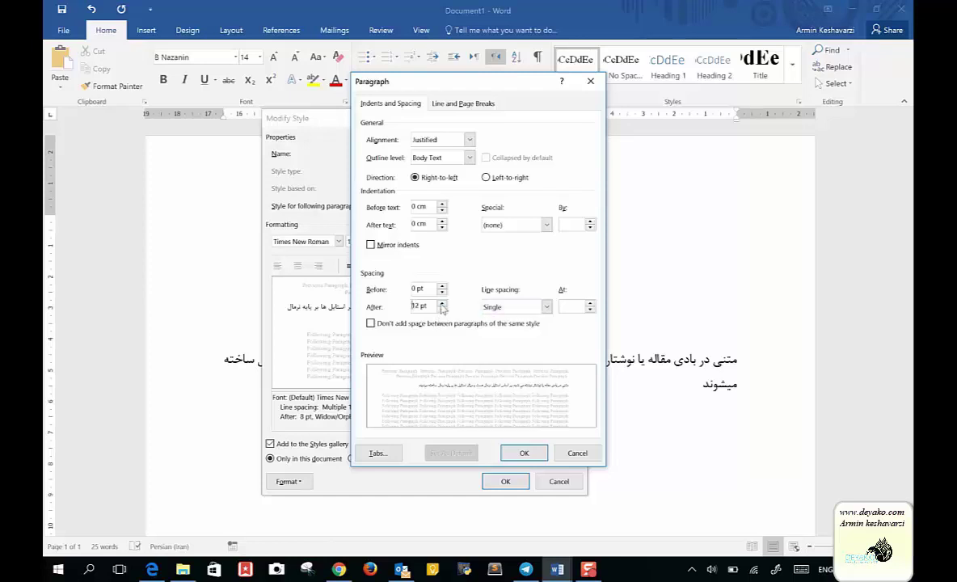
click(442, 303)
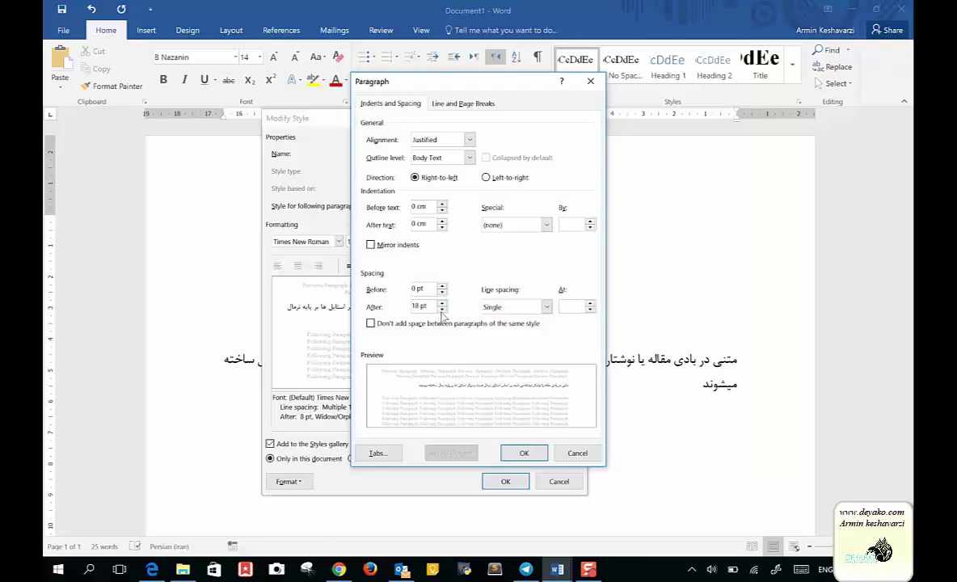
click(442, 311)
click(442, 310)
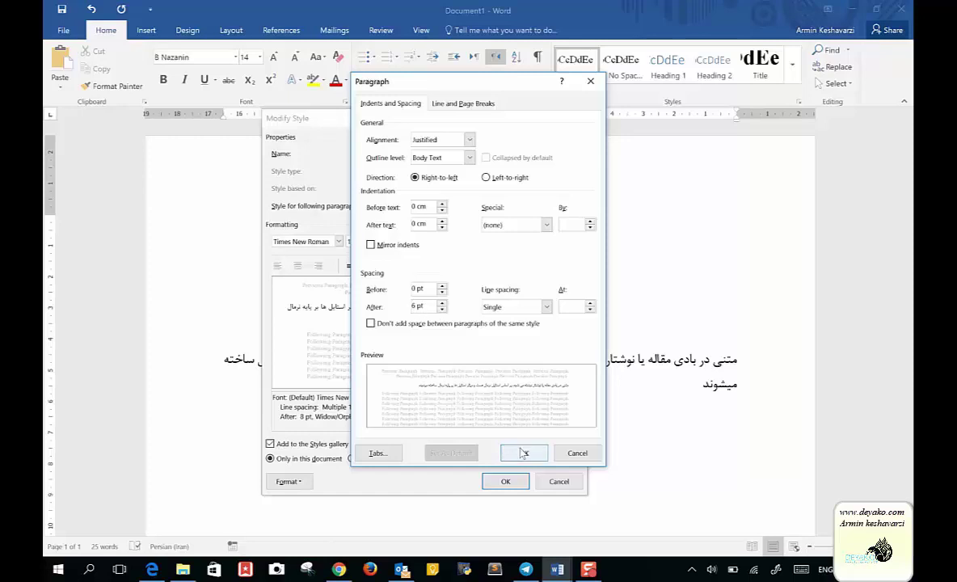
click(522, 453)
click(506, 482)
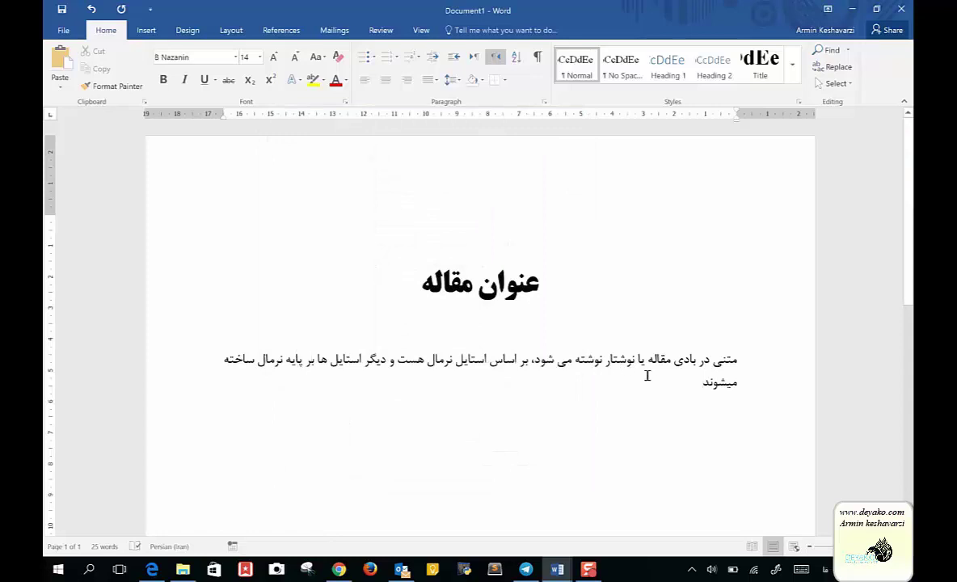
Step: Start a new paragraph and type «و اگر ادامه دهیم بر اساس این استایل نوشته میشود»
key(Return)
text(و اگر )
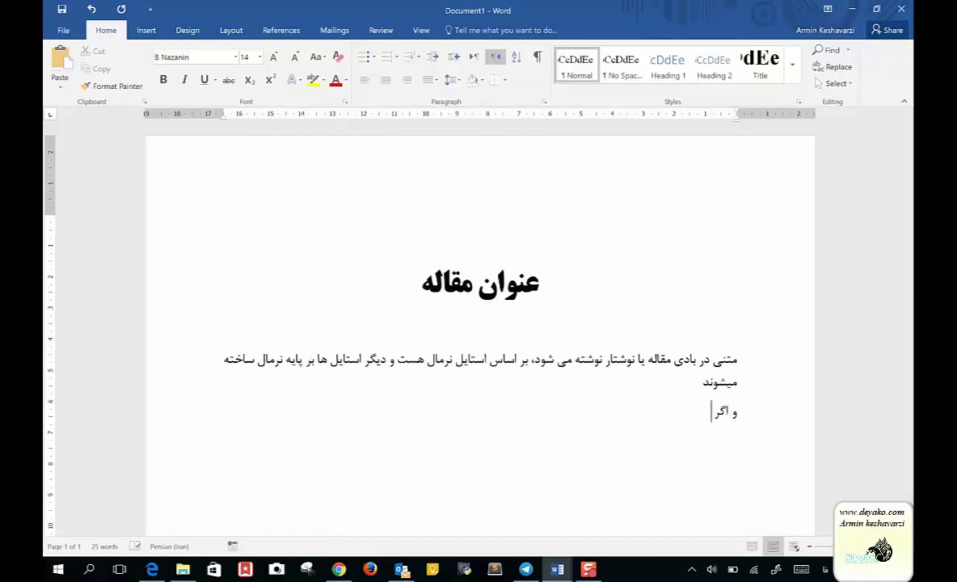
text(اس)
key(BackSpace)
text(دا)
text(مه دهیم بر)
text(اساس)
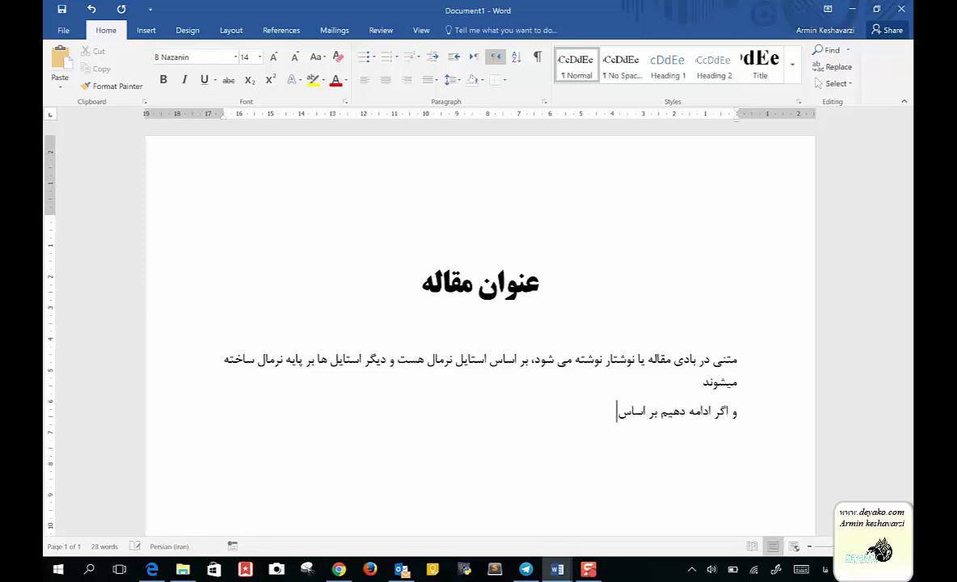
text( این استایل)
text( نوشته میشود.)
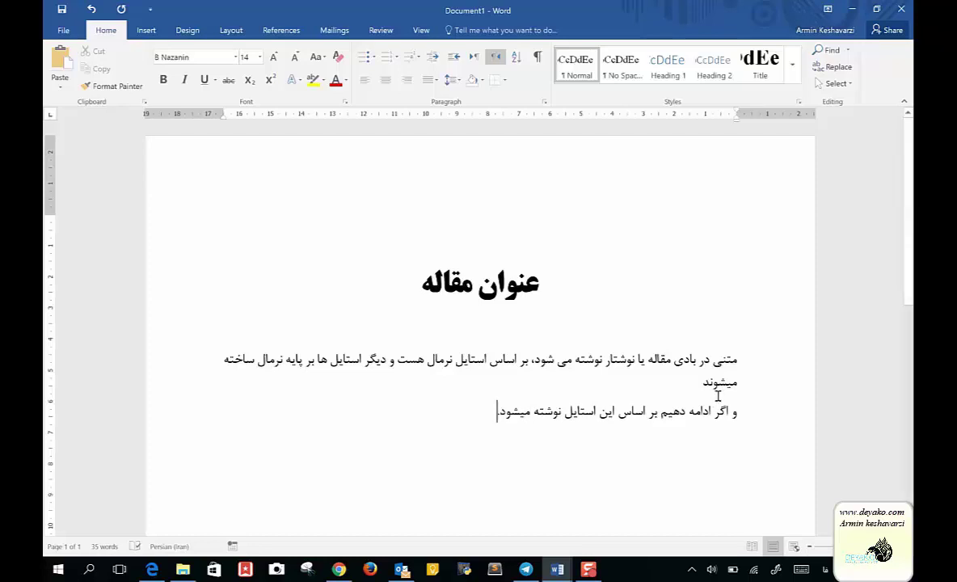
Step: Set the last paragraph's font to Arial, declining the unavailable B arial font
double_click(704, 417)
triple_click(704, 417)
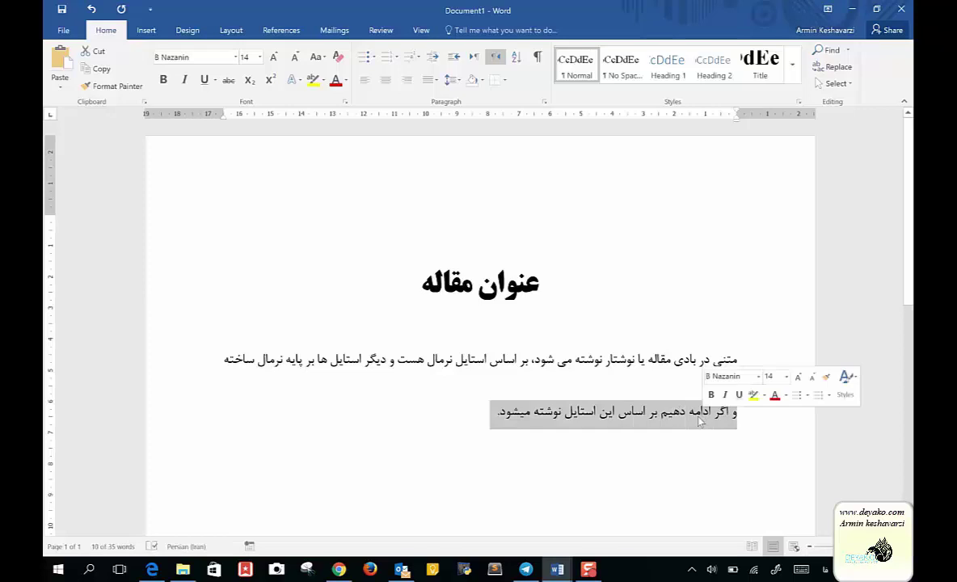
click(474, 57)
click(185, 54)
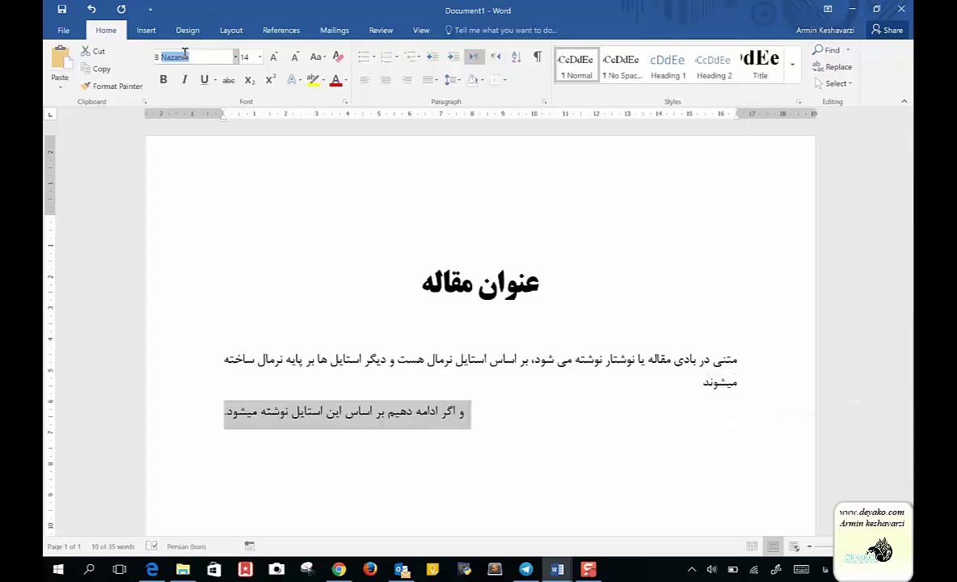
text(arial)
key(Return)
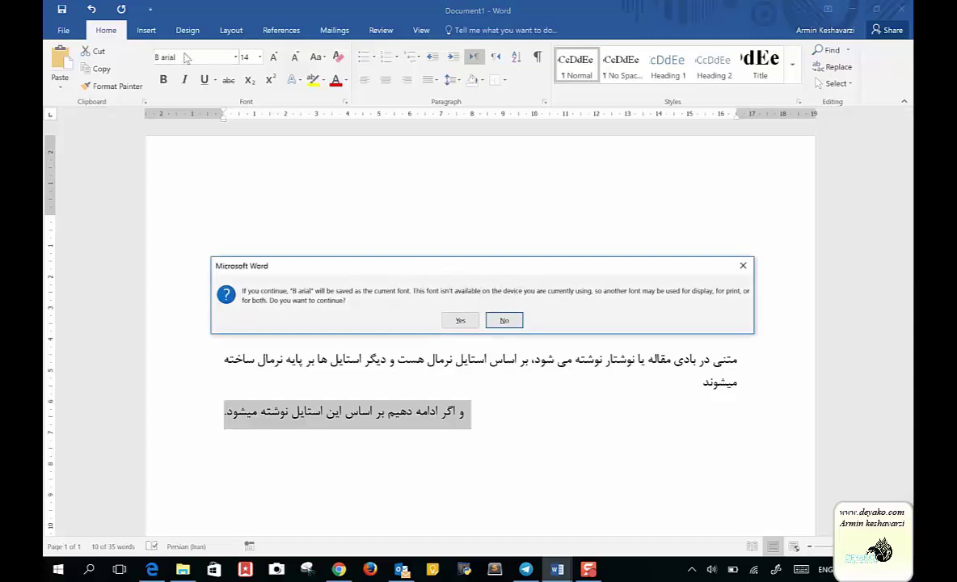
click(501, 321)
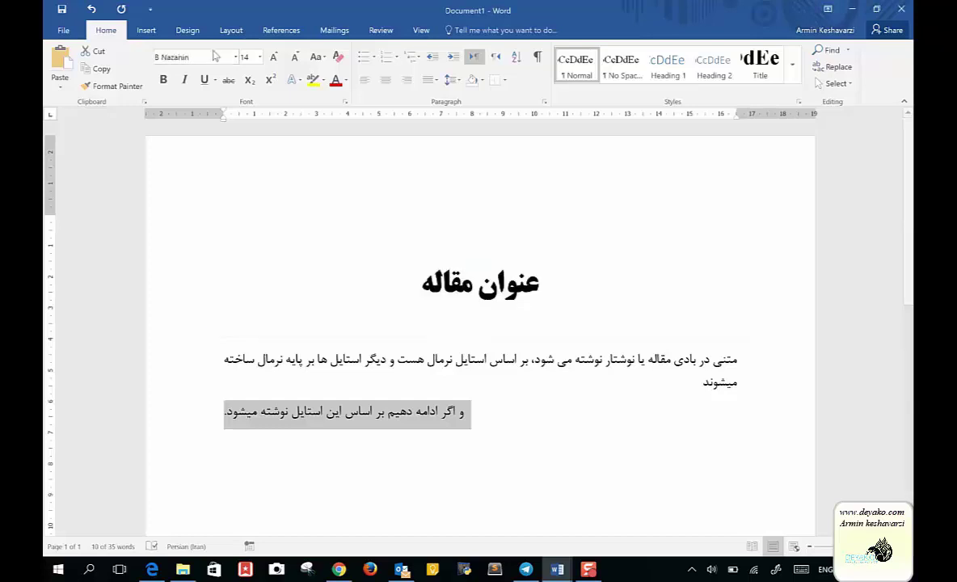
click(198, 58)
text(Arial)
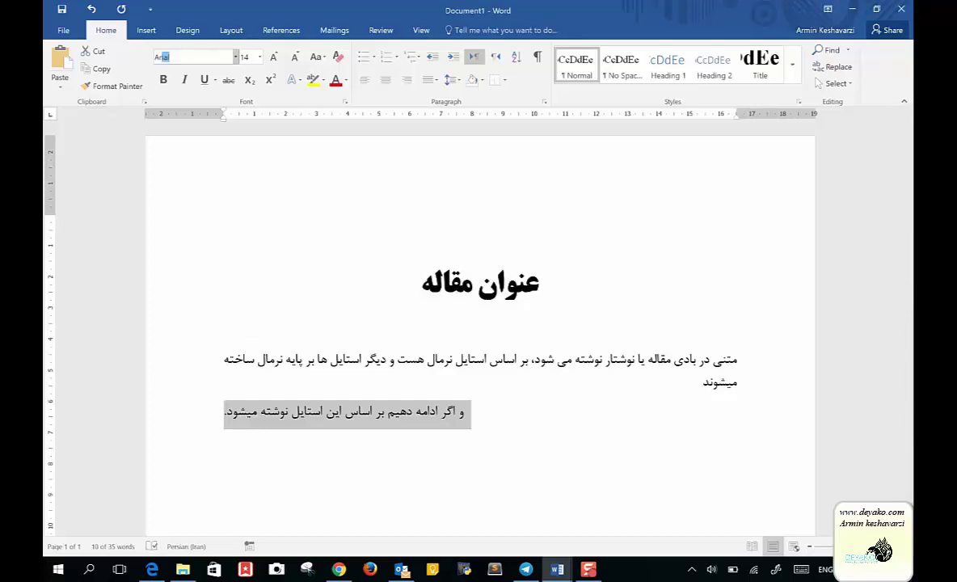
key(Return)
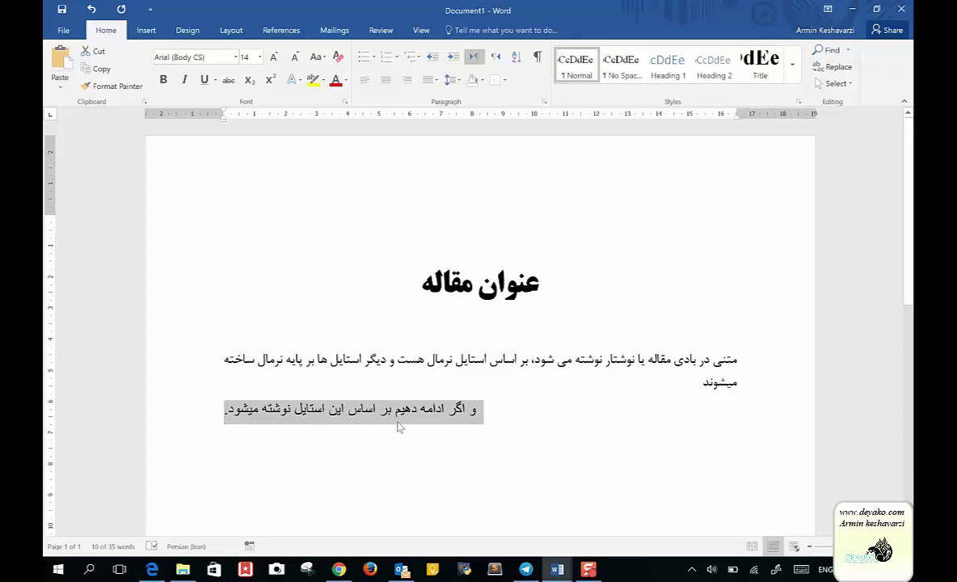
Step: Make the last paragraph run right-to-left
click(397, 424)
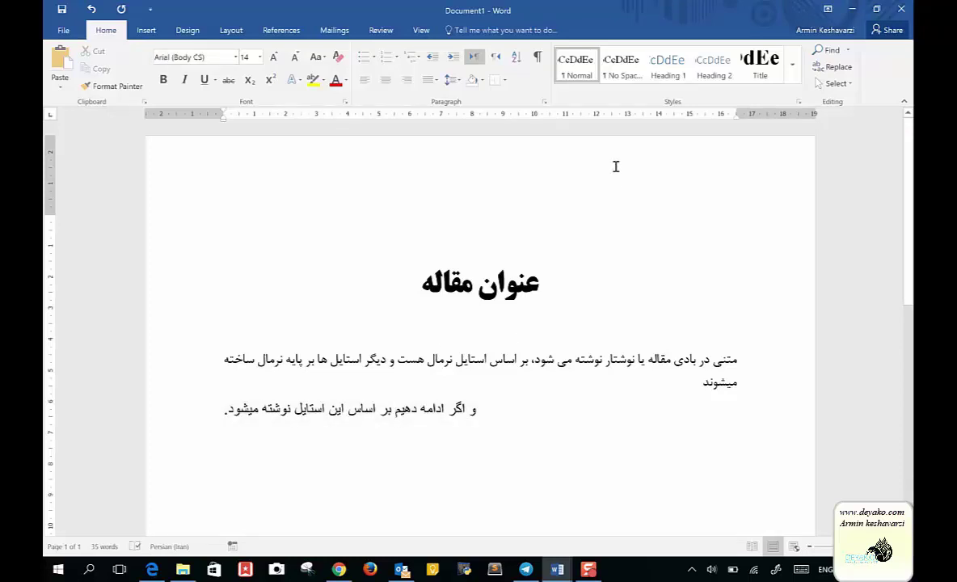
click(495, 57)
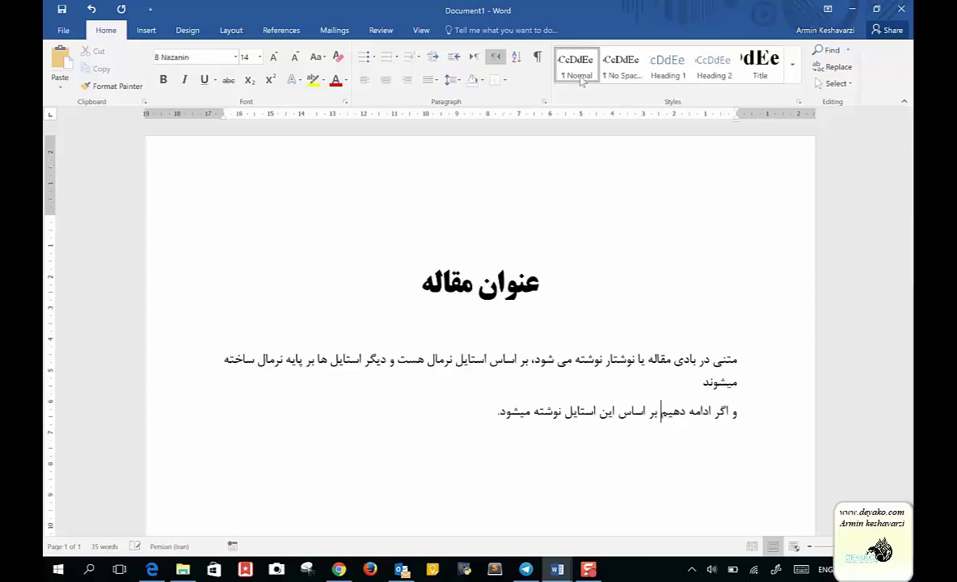
double_click(501, 412)
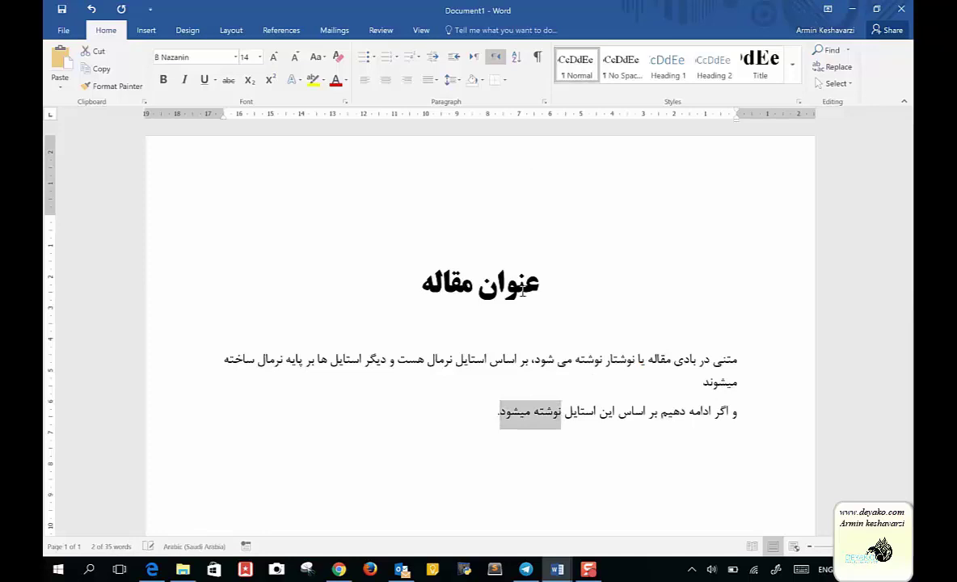
click(574, 383)
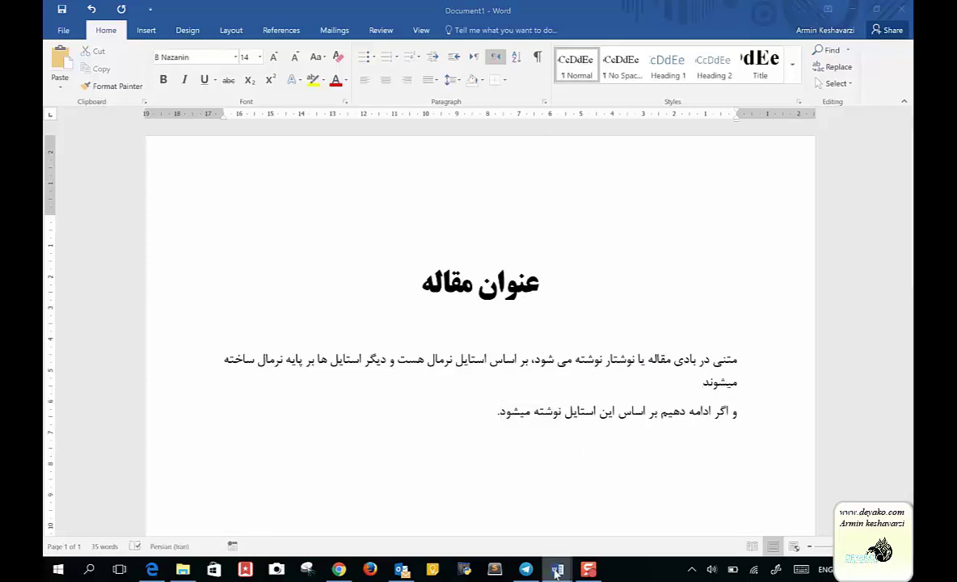
Step: Switch to Article-Structure.docx and check the main title's style in the Styles gallery
mouse_move(557, 568)
click(484, 497)
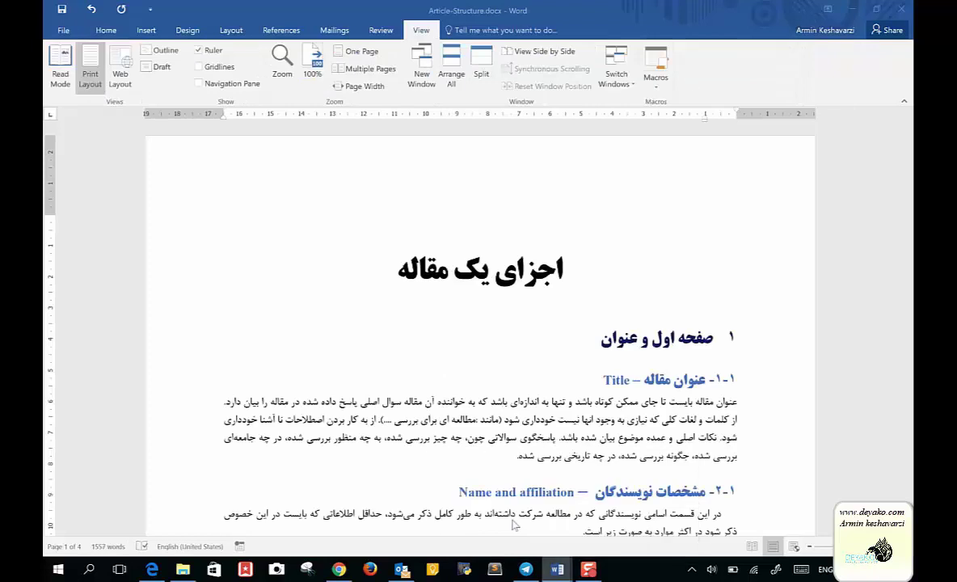
click(105, 30)
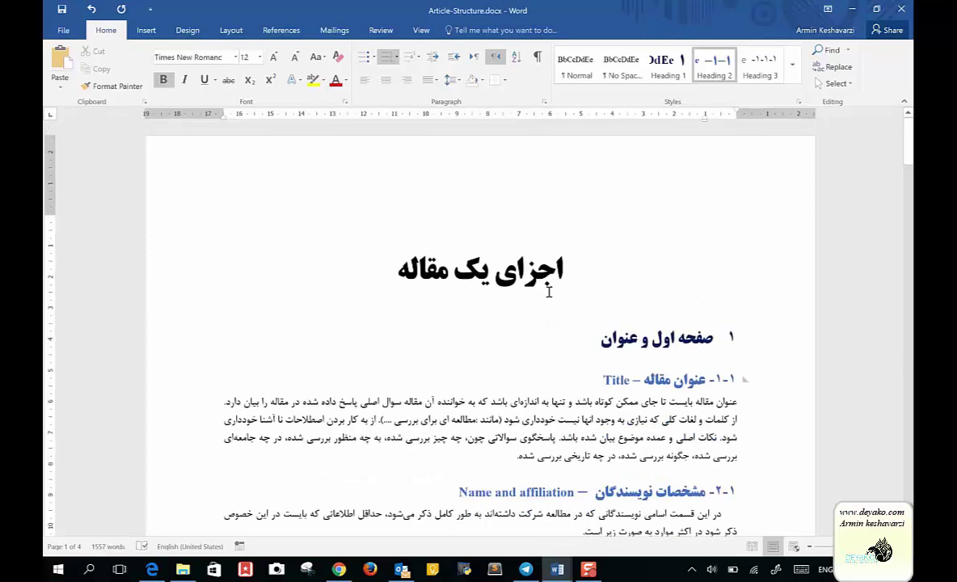
click(537, 262)
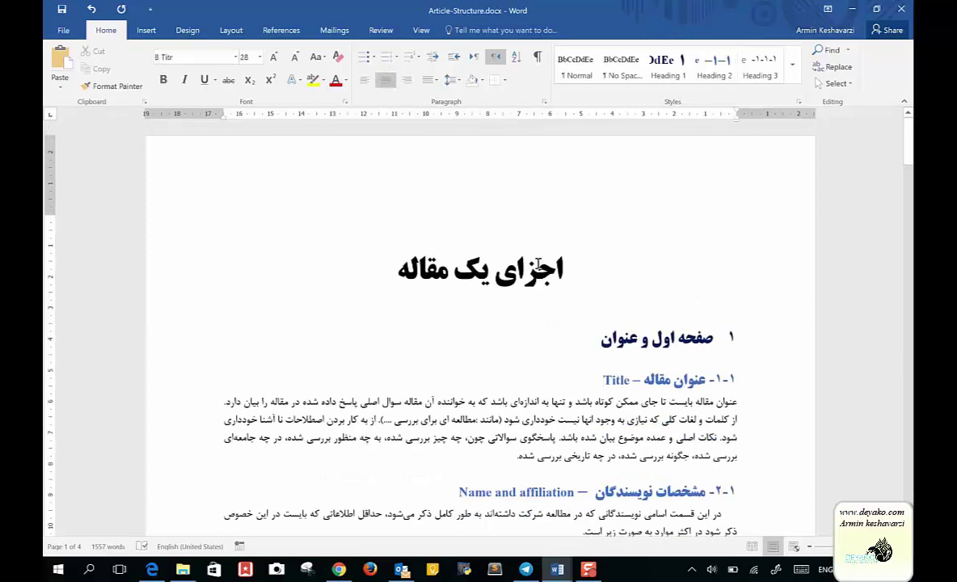
click(795, 68)
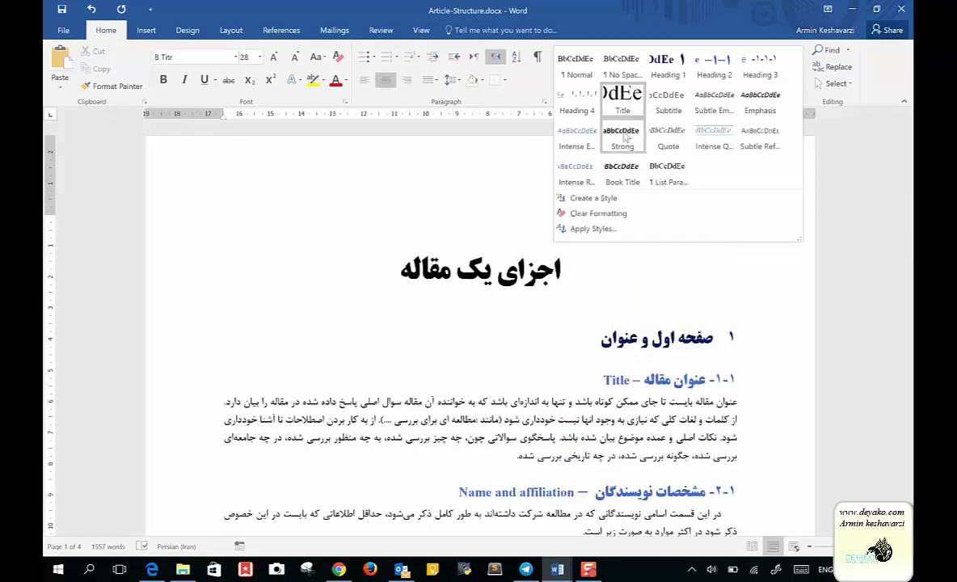
click(652, 336)
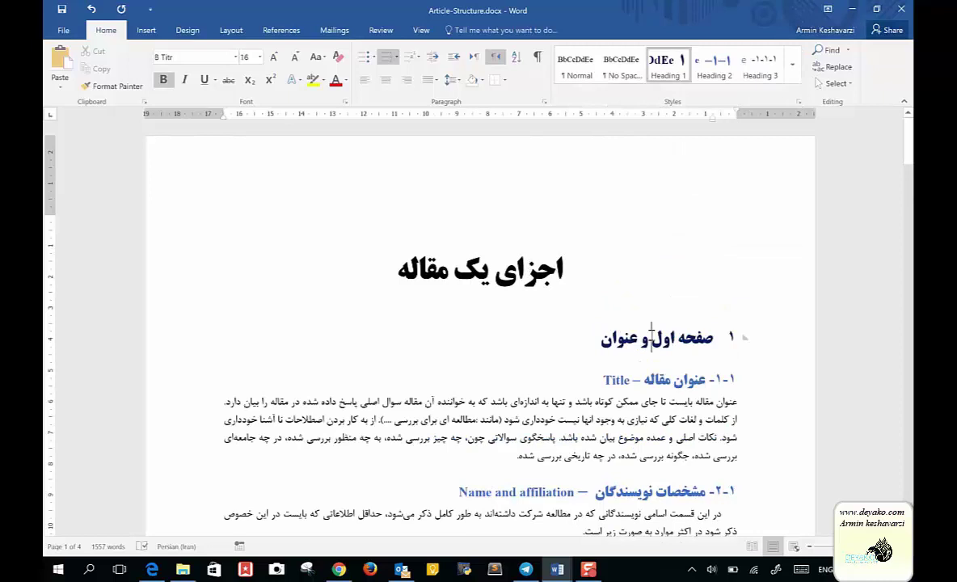
Step: Check which style the first body paragraph uses
click(604, 401)
triple_click(604, 402)
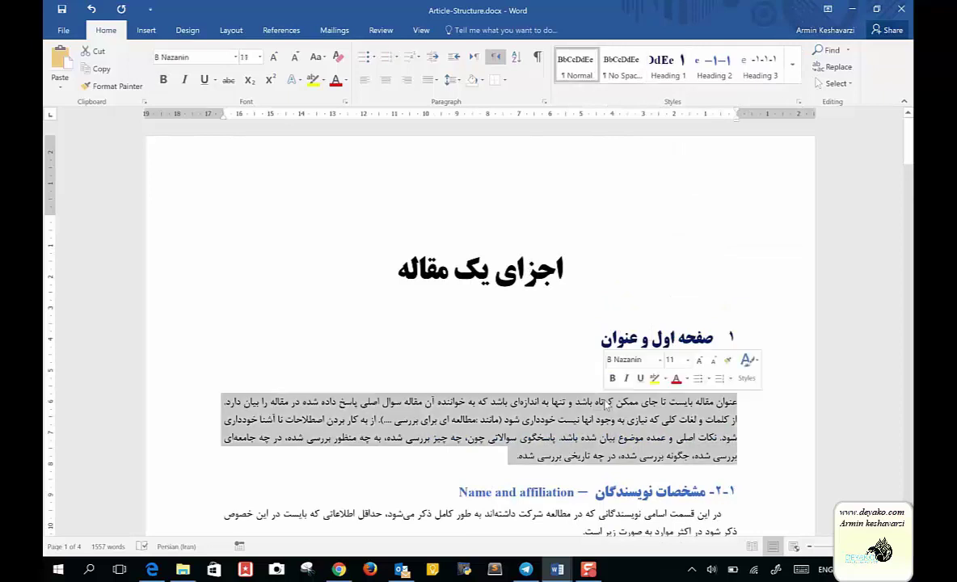
scroll(706, 418, down, 3)
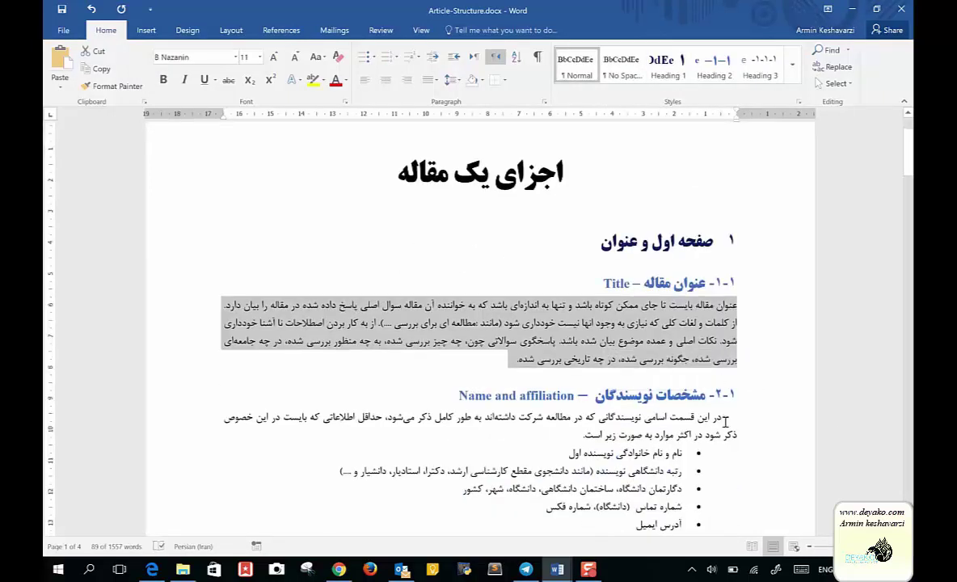
click(718, 417)
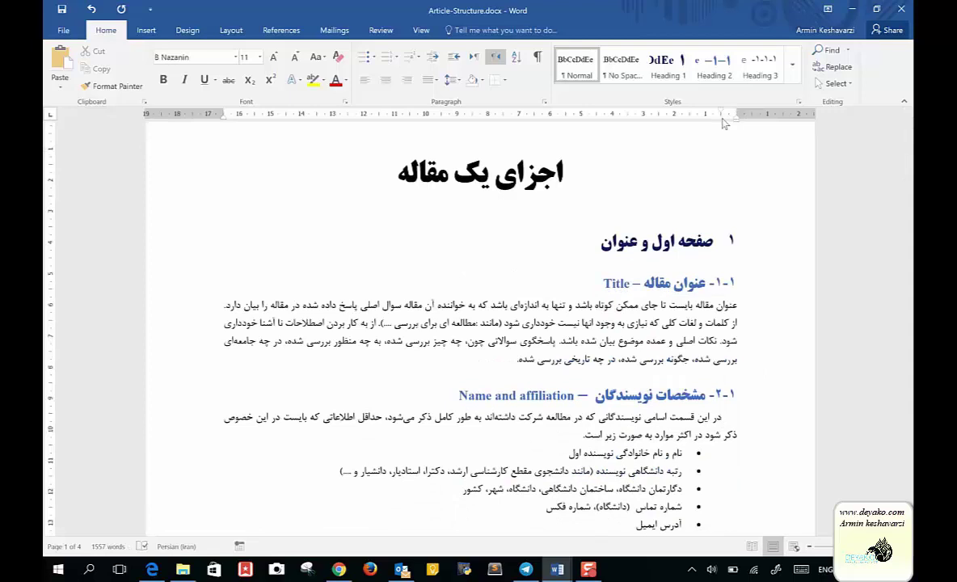
Step: Change the Normal style's first-line indent from 0.51 cm to 0.5 cm and save the style
right_click(586, 76)
click(598, 93)
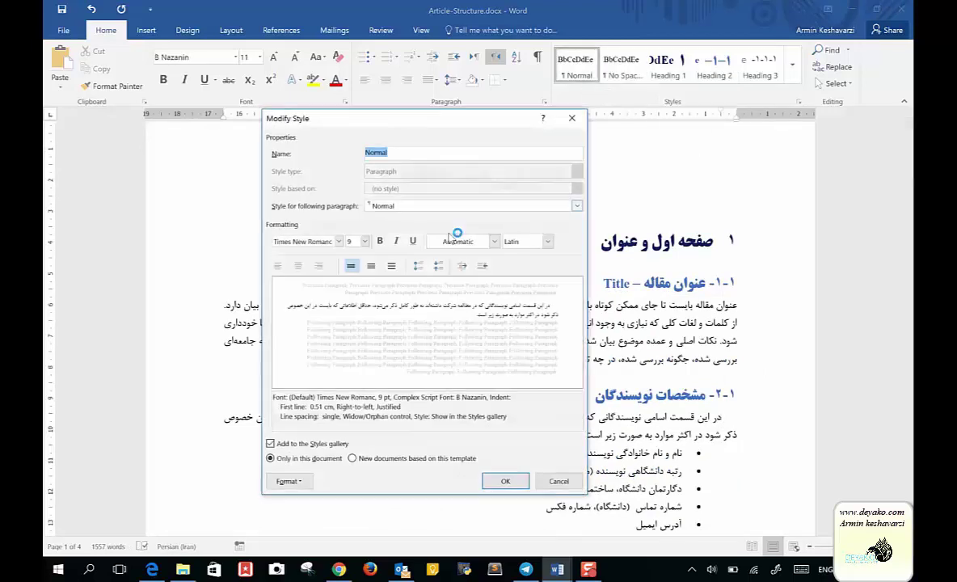
click(289, 481)
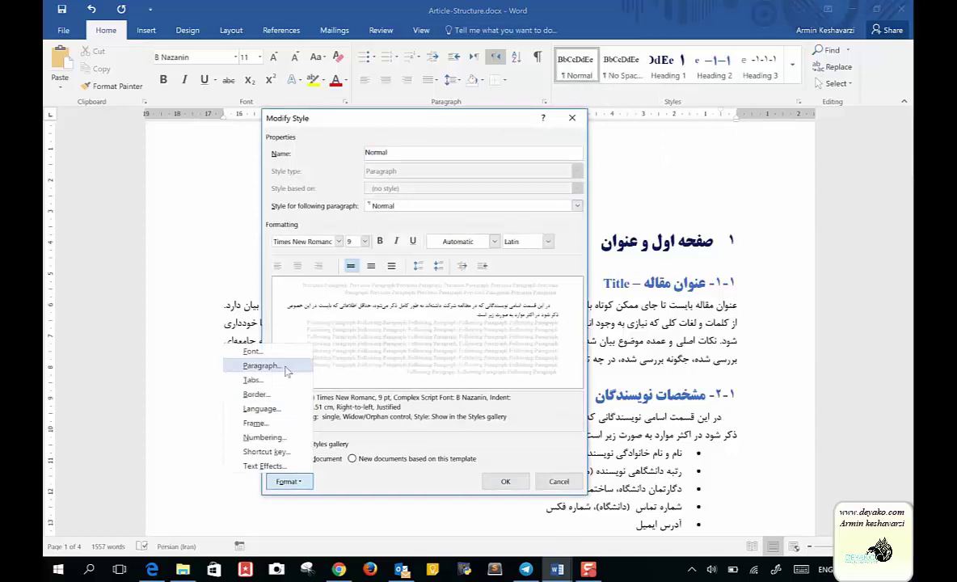
click(263, 366)
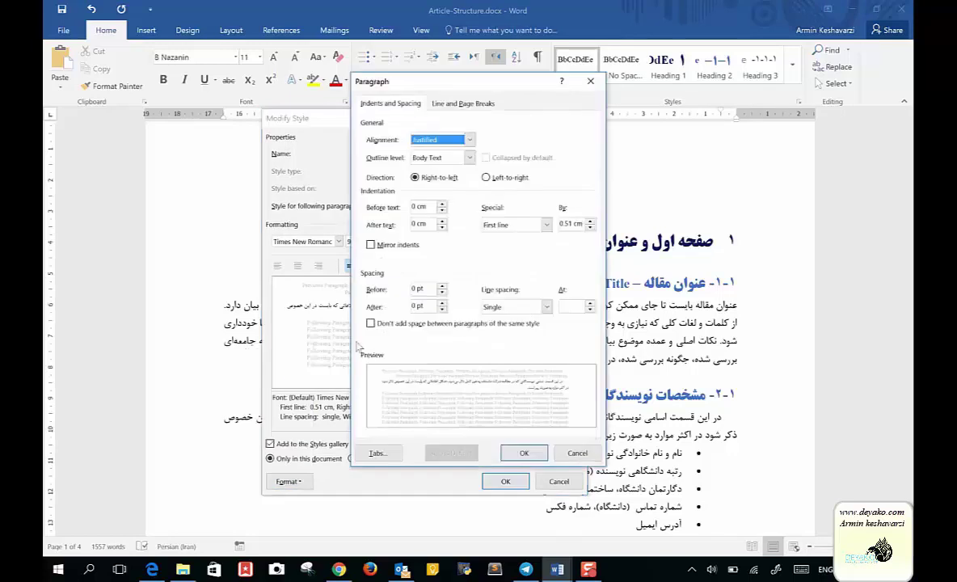
click(571, 223)
key(BackSpace)
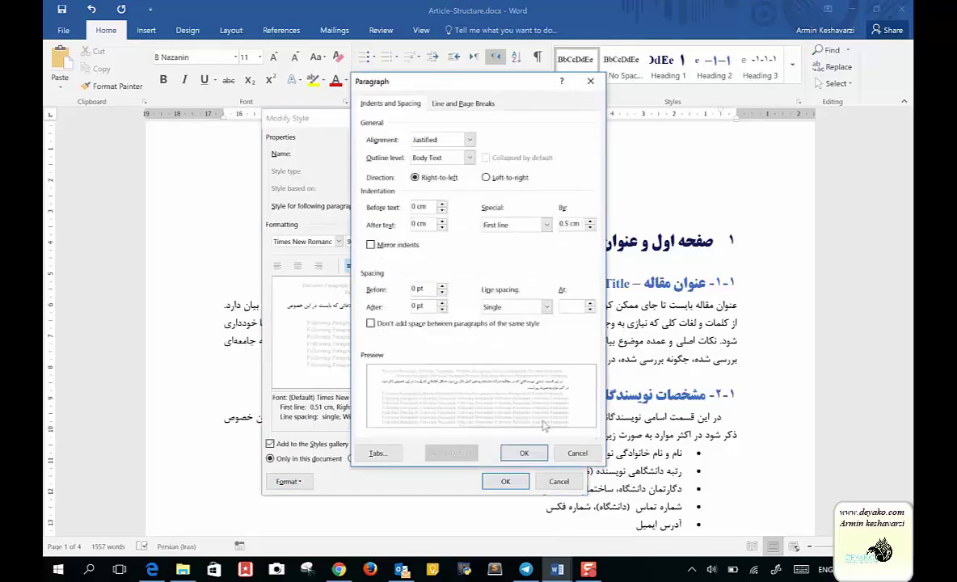
click(522, 453)
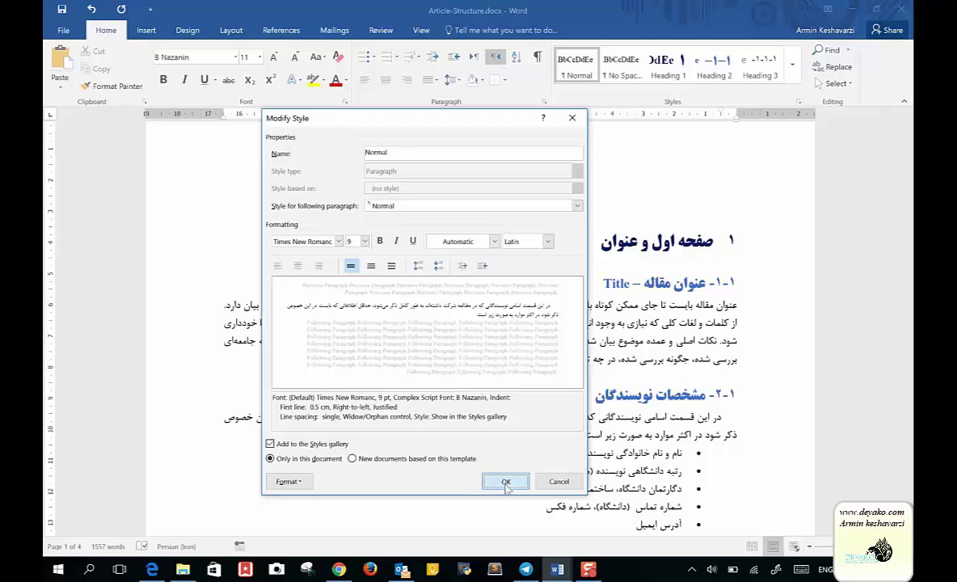
click(506, 481)
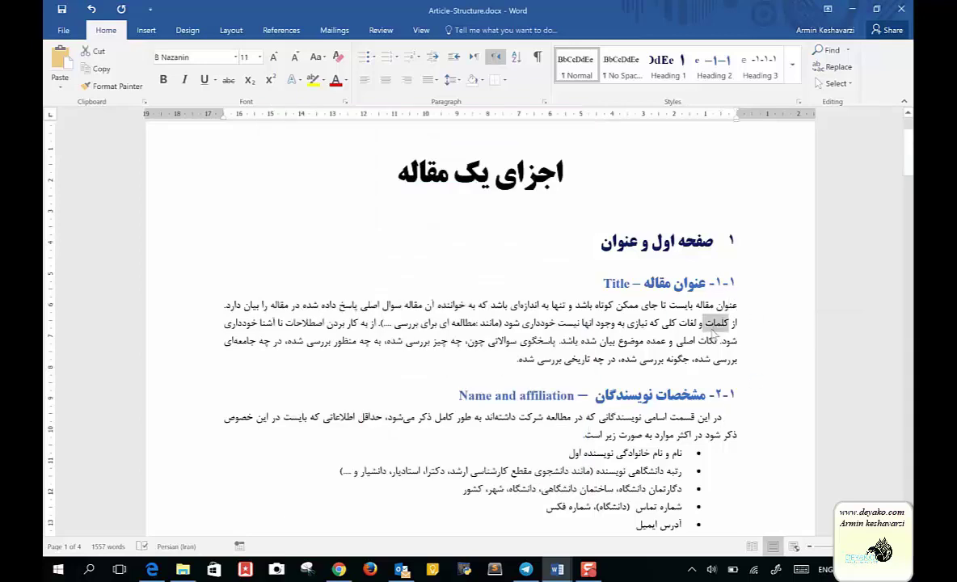
Step: Remove the leading space from the Name and affiliation paragraph
triple_click(668, 323)
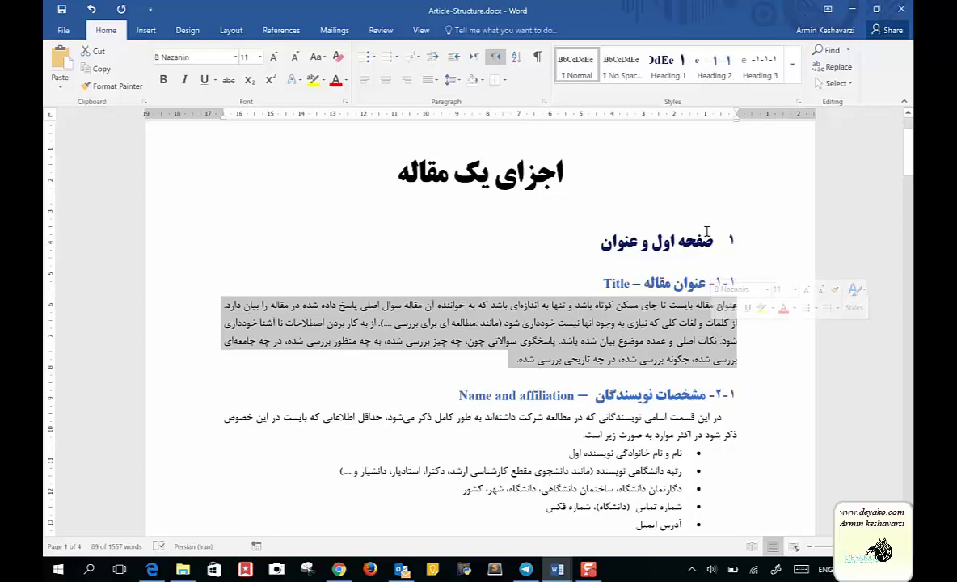
click(736, 319)
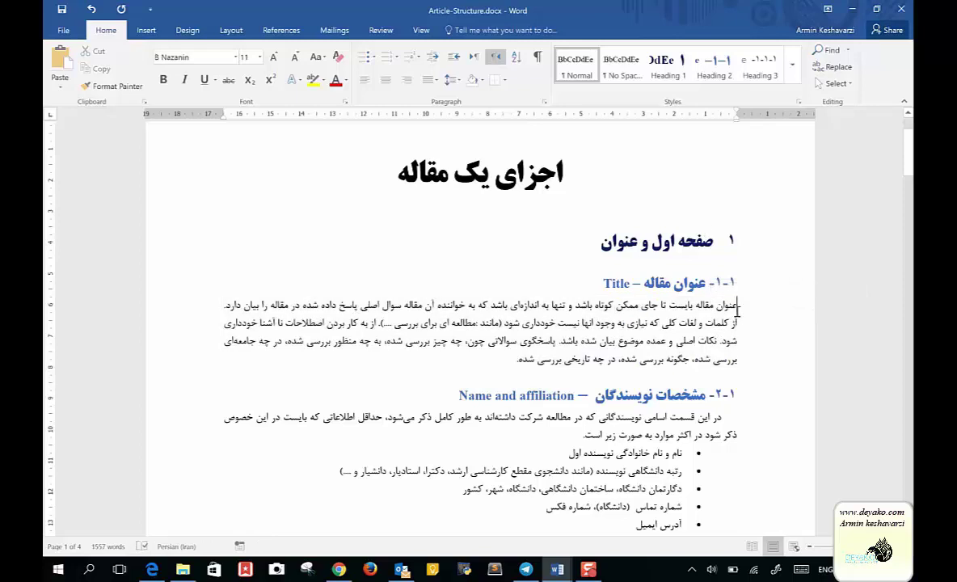
click(724, 418)
key(BackSpace)
Step: Remove the leading spaces from both Abstract paragraphs
scroll(724, 423, down, 3)
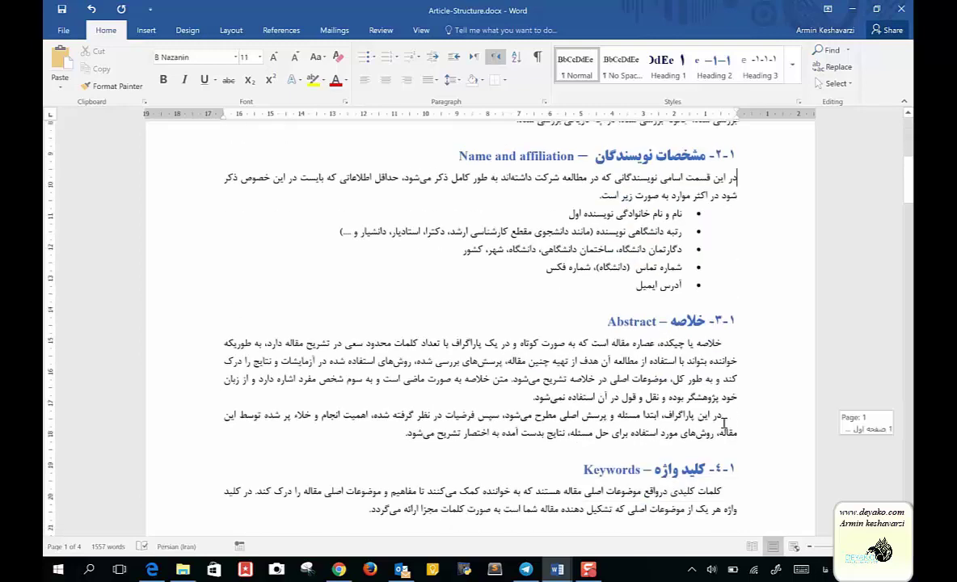
click(724, 340)
key(BackSpace)
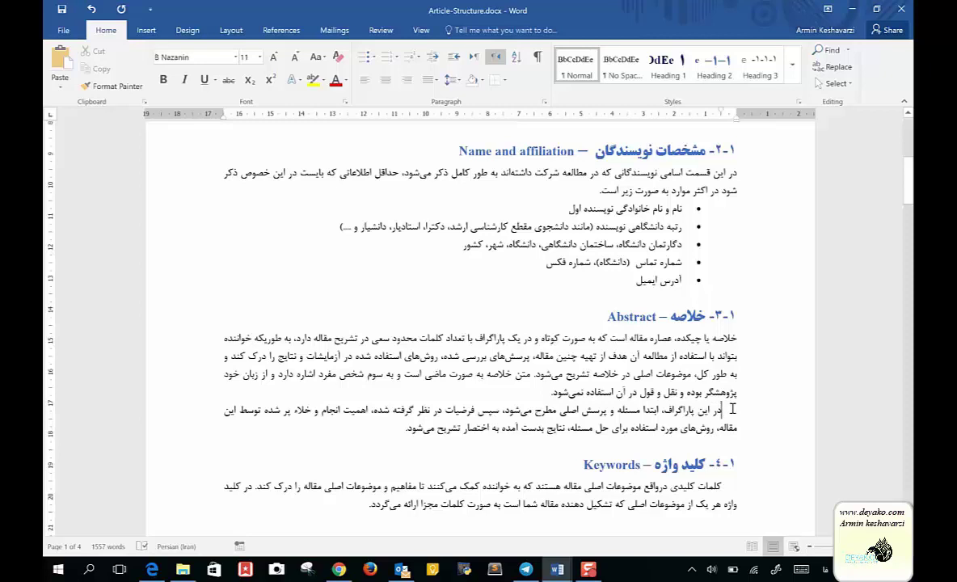
key(BackSpace)
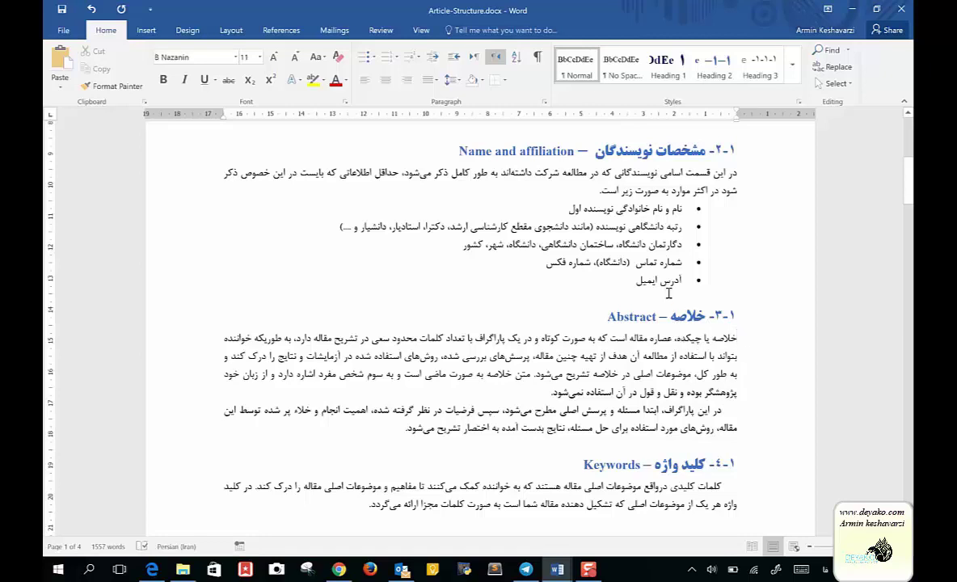
Step: Give the Abstract paragraph the Normal style and remove the Abstract and Keywords first-line indents
click(586, 75)
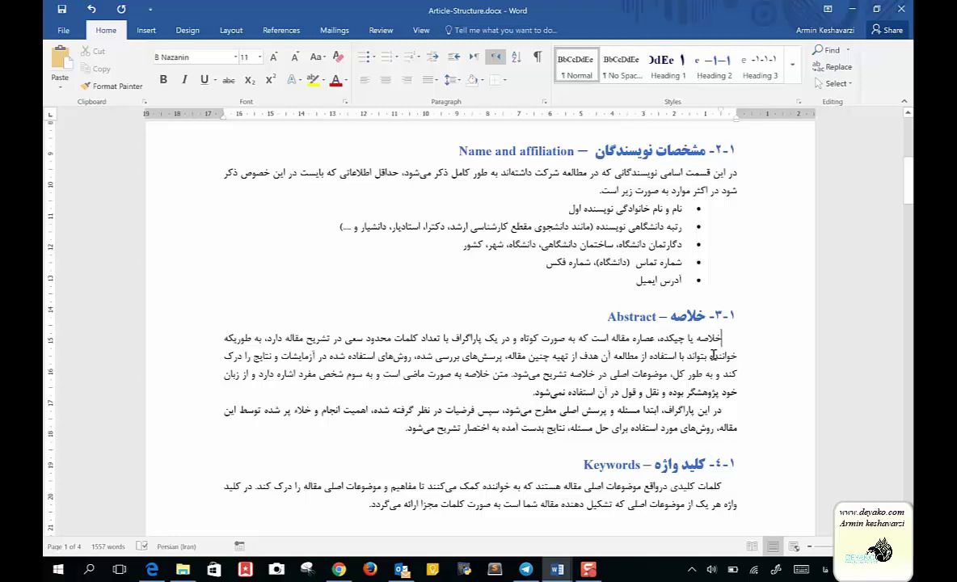
key(BackSpace)
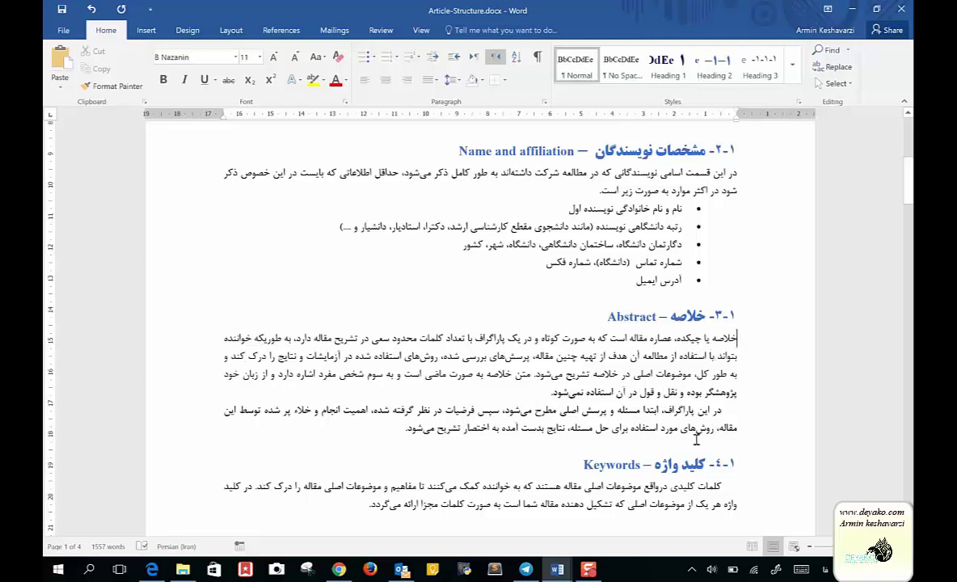
scroll(697, 439, down, 1)
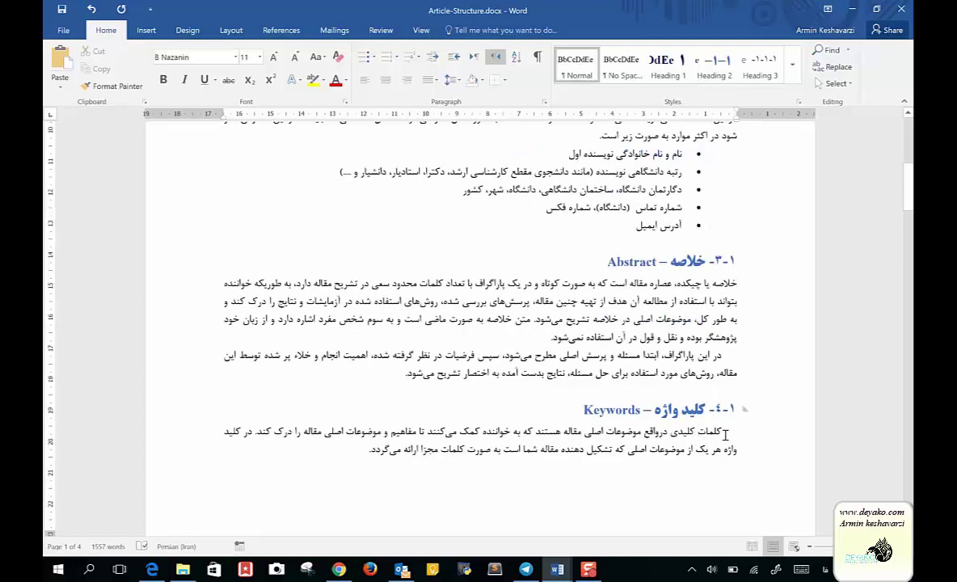
click(725, 435)
scroll(724, 435, down, 1)
scroll(724, 435, down, 2)
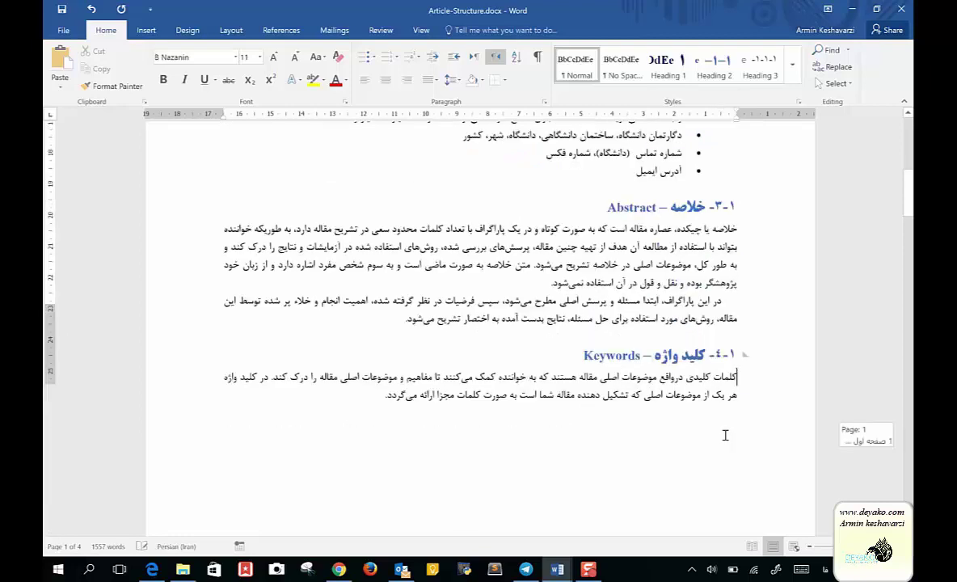
scroll(725, 434, down, 8)
scroll(724, 434, down, 8)
scroll(725, 434, up, 5)
scroll(725, 435, up, 8)
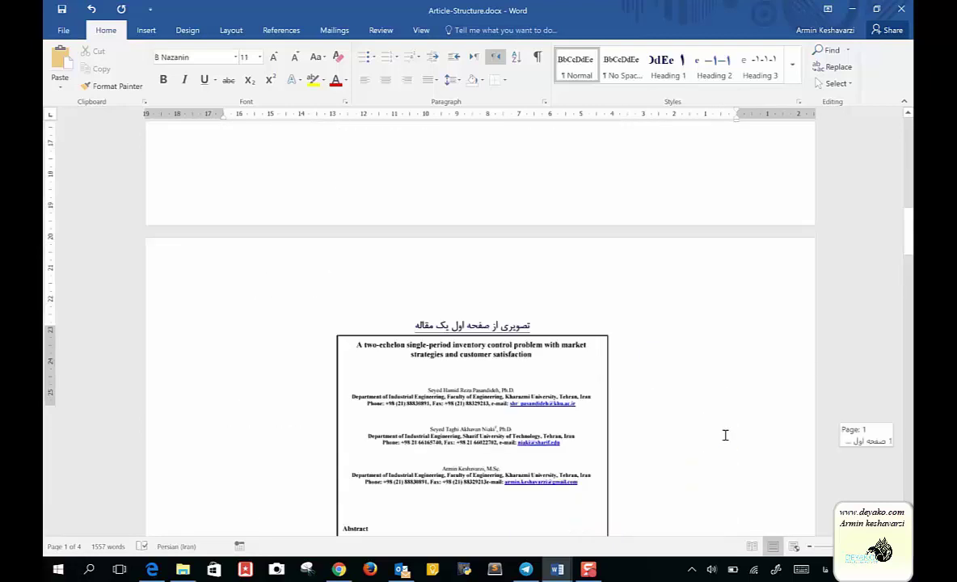
scroll(725, 435, up, 8)
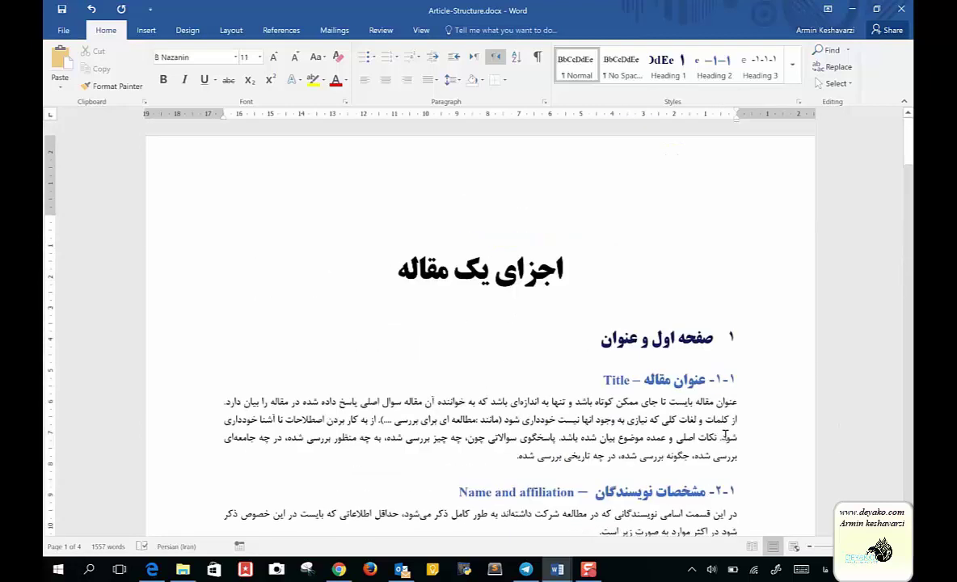
click(683, 345)
right_click(677, 62)
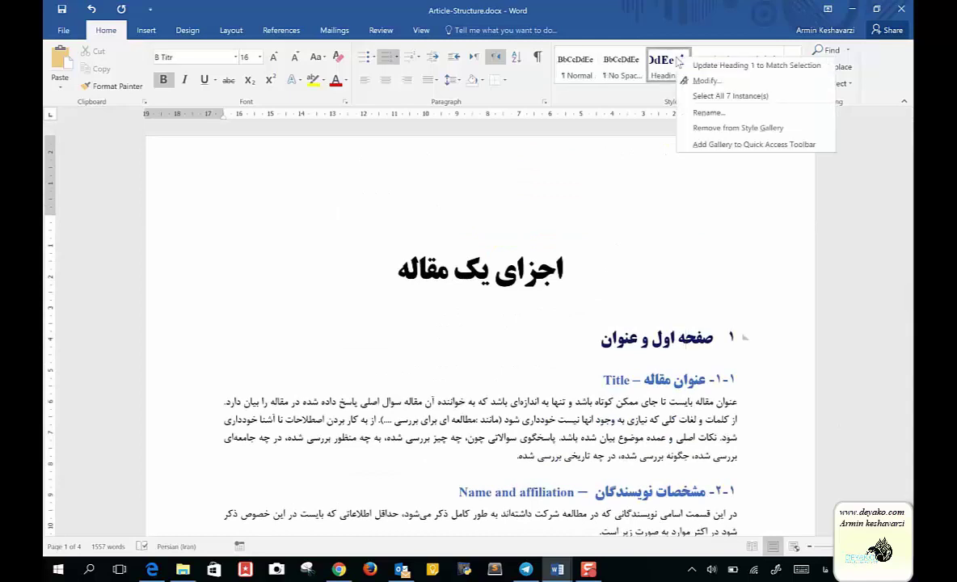
click(705, 80)
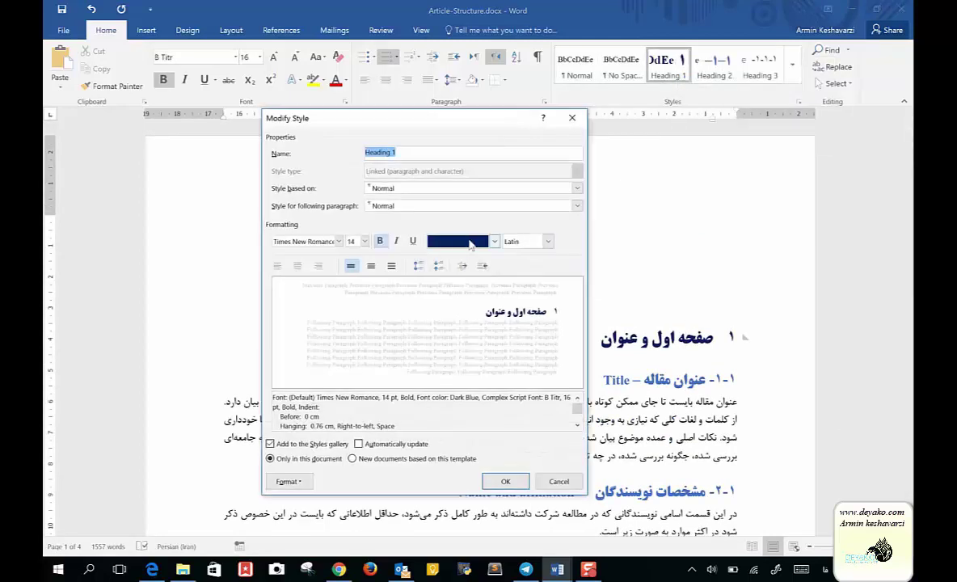
click(307, 481)
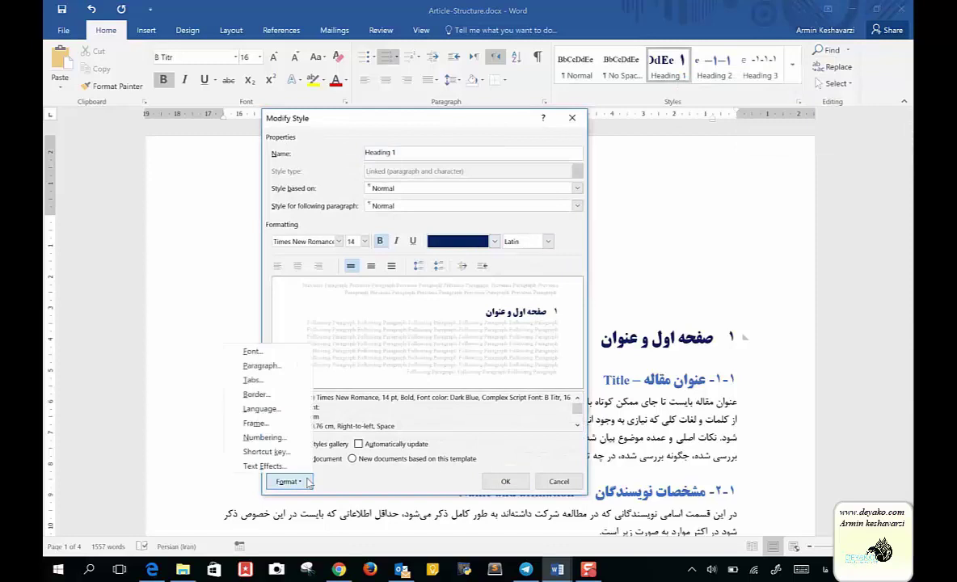
click(253, 351)
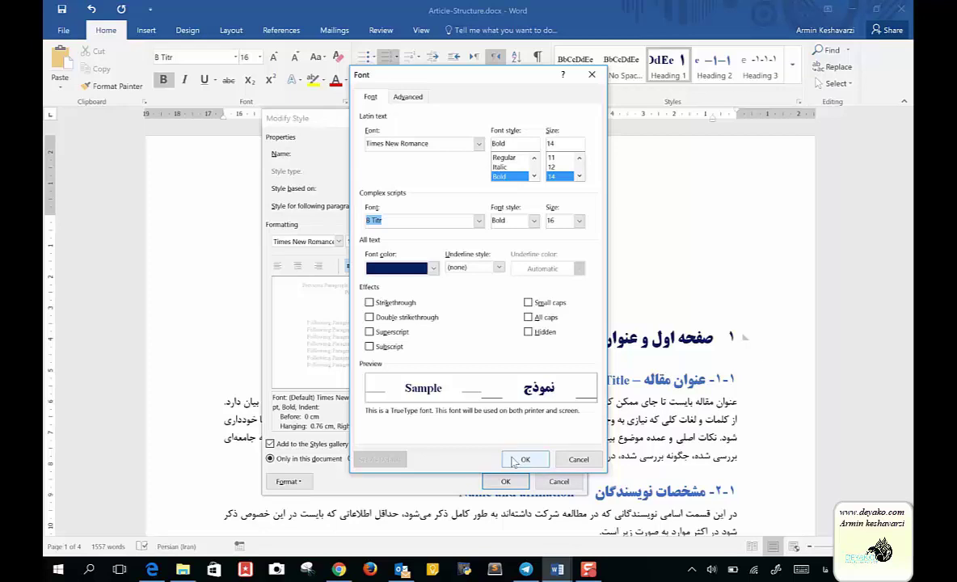
click(521, 459)
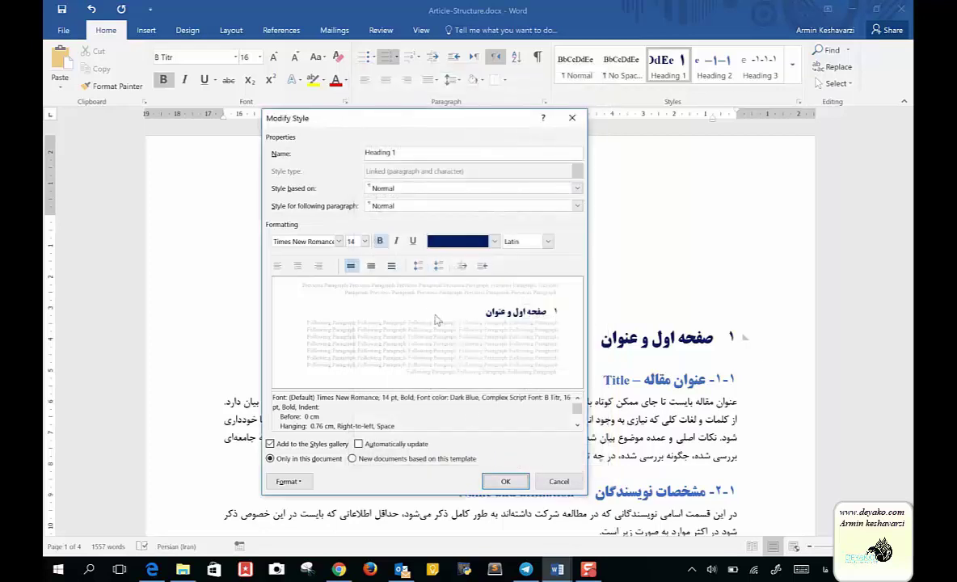
click(559, 481)
click(619, 379)
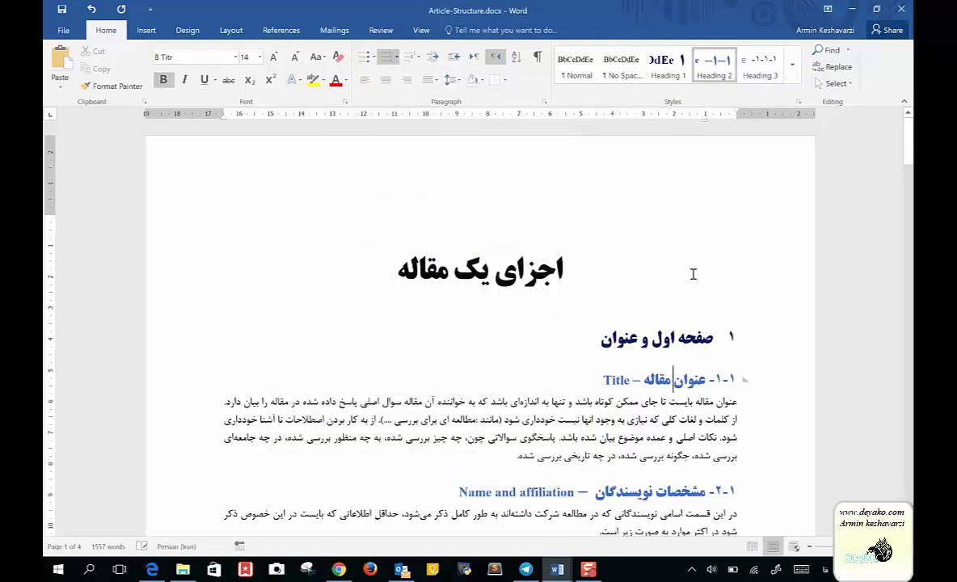
Step: Review the Heading 2 style's paragraph settings and cancel without changes
right_click(727, 75)
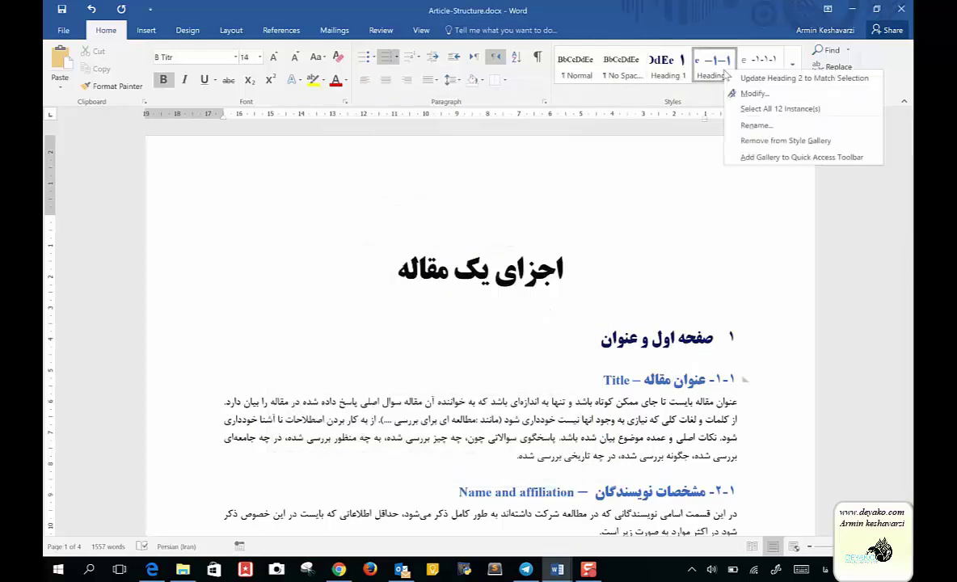
click(752, 94)
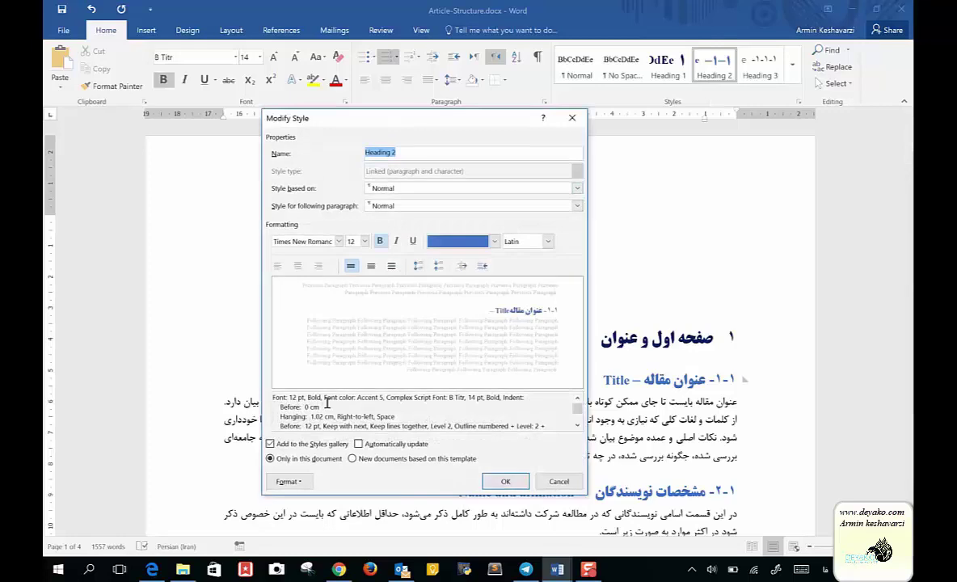
click(295, 482)
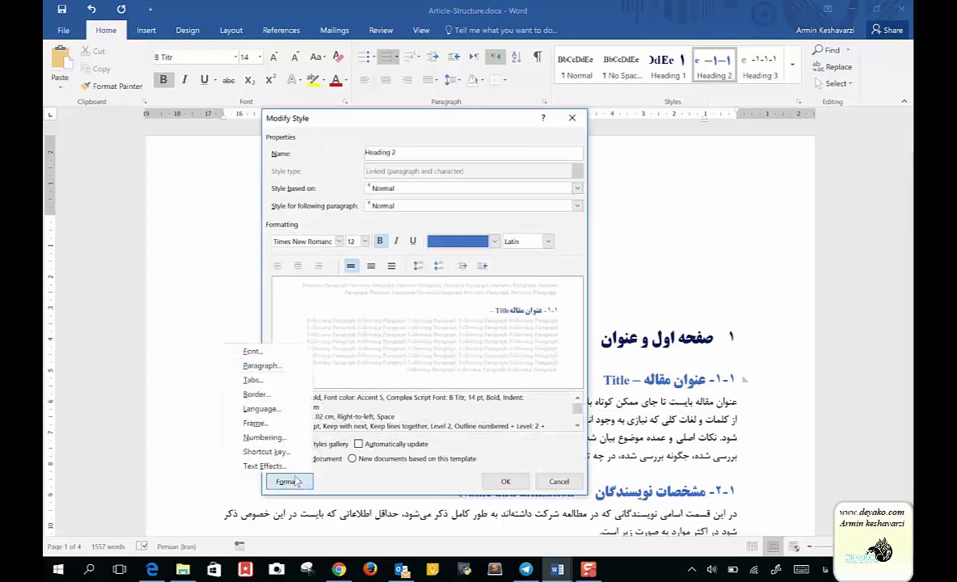
click(291, 365)
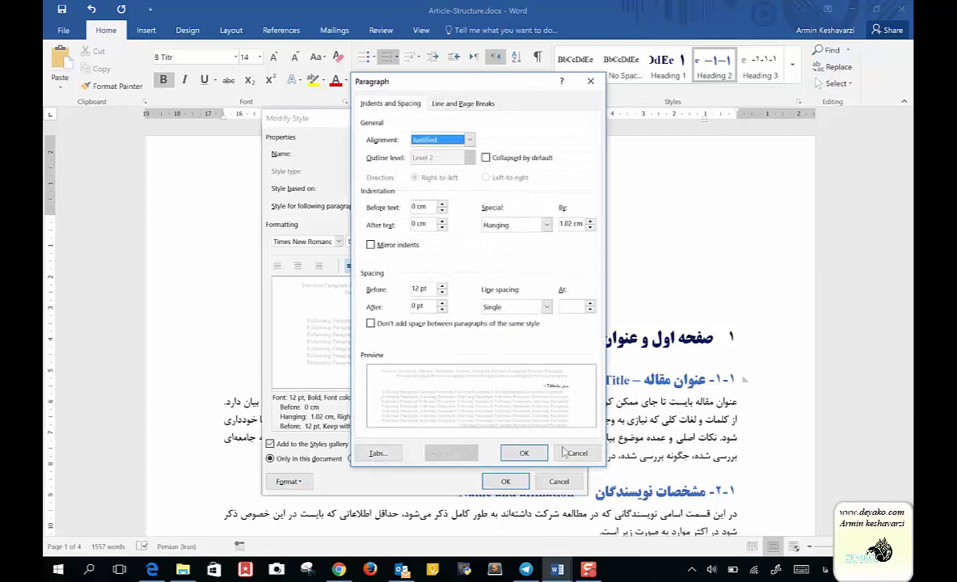
click(570, 454)
click(559, 481)
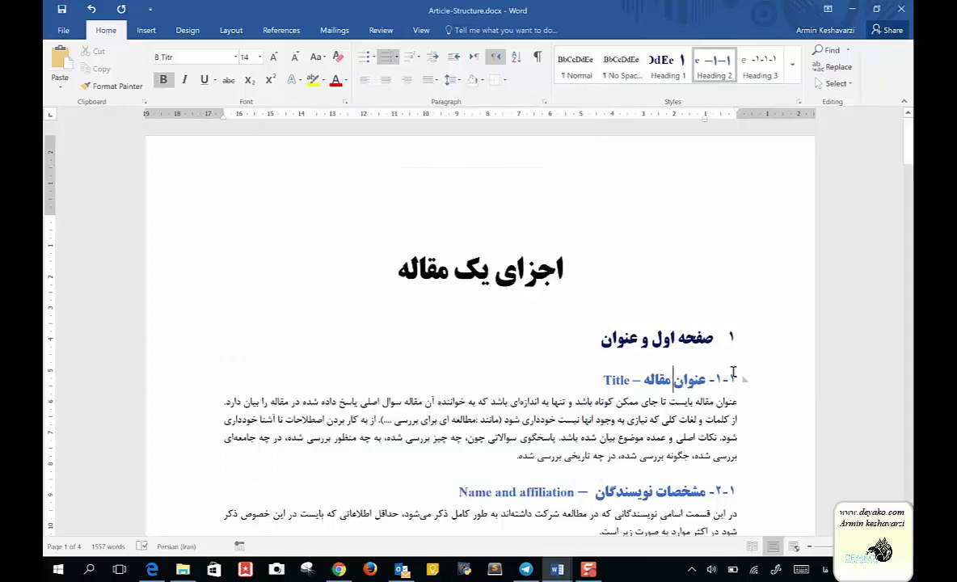
Step: Apply a standard heading scheme from the Multilevel List library to the first main heading
click(725, 493)
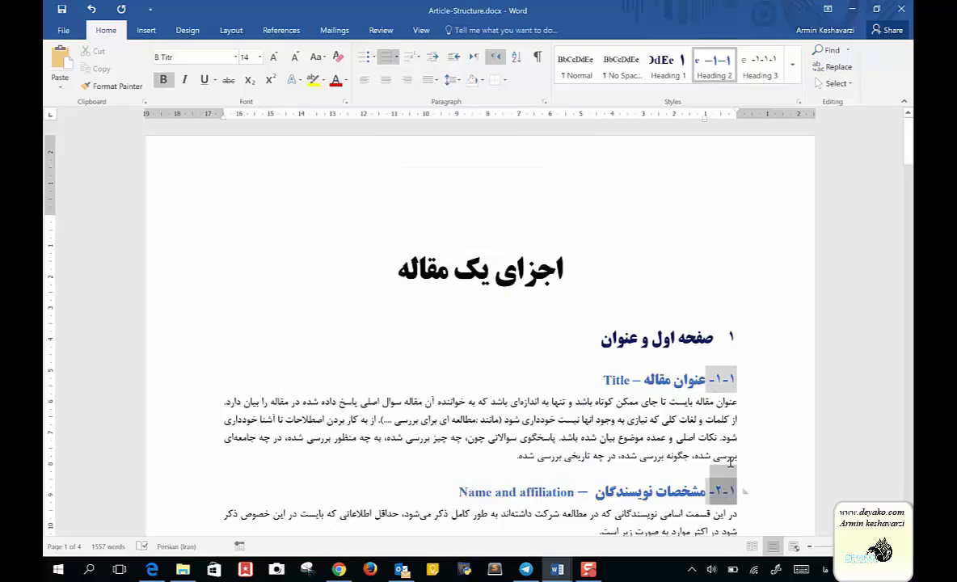
click(675, 379)
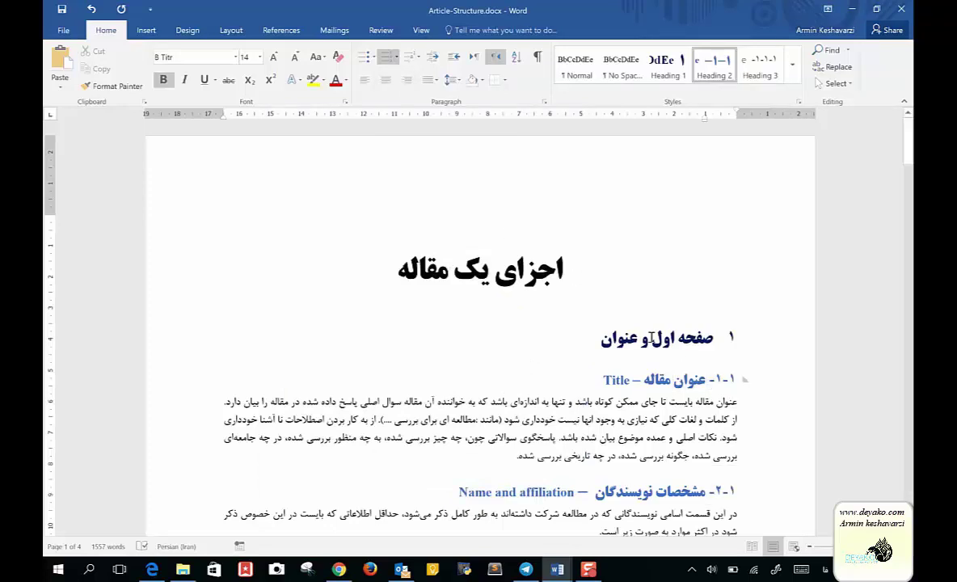
click(677, 338)
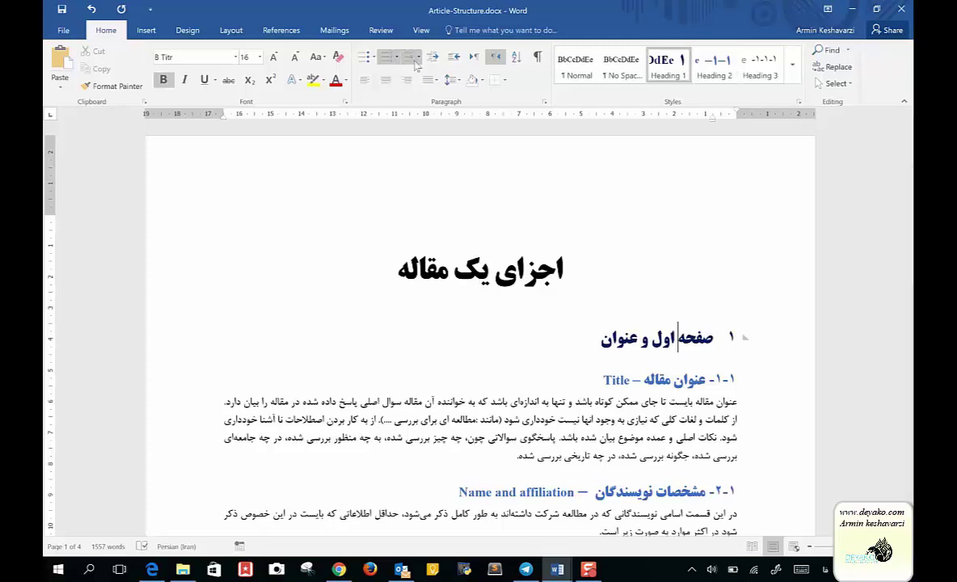
click(387, 57)
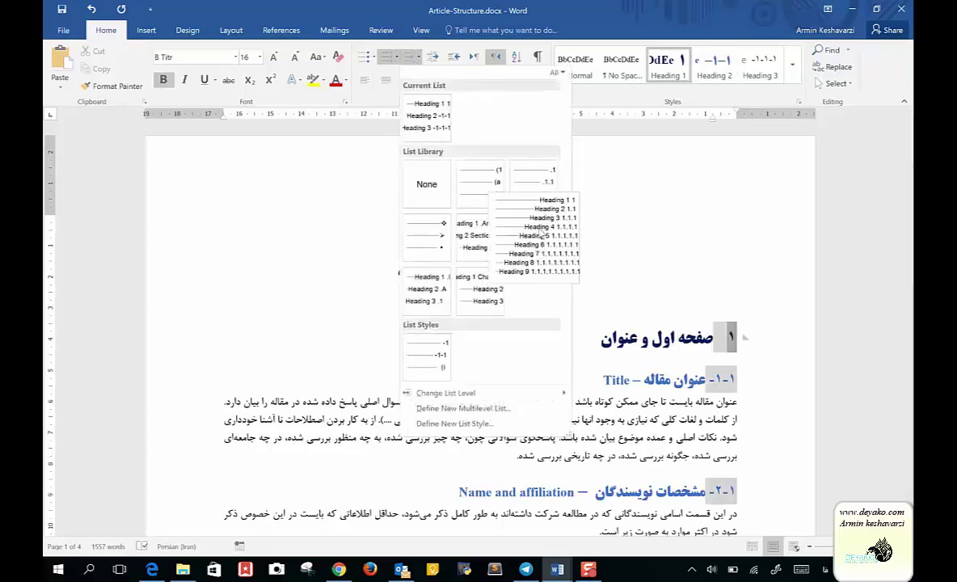
click(541, 230)
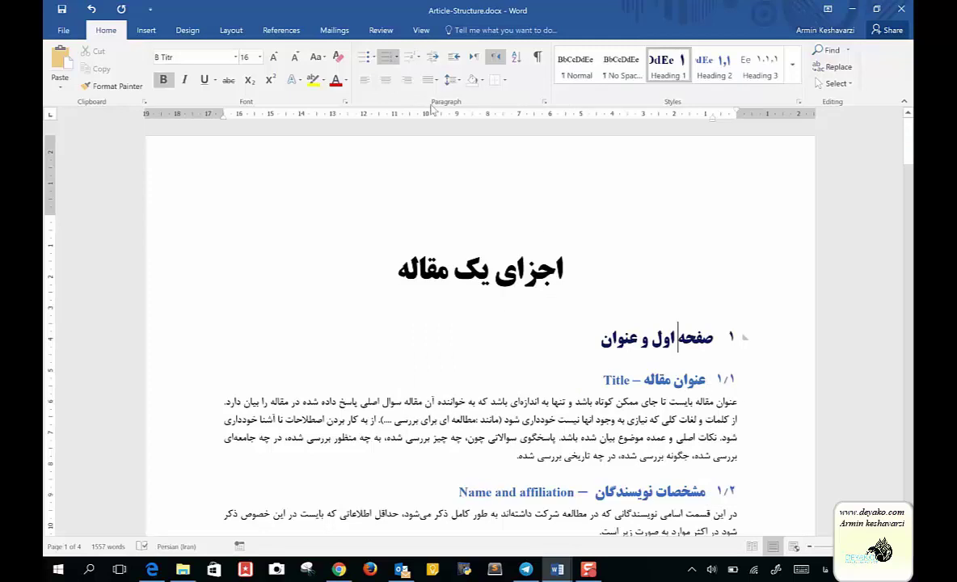
Step: Open the Multilevel List gallery in the Home tab's Paragraph group again
click(413, 56)
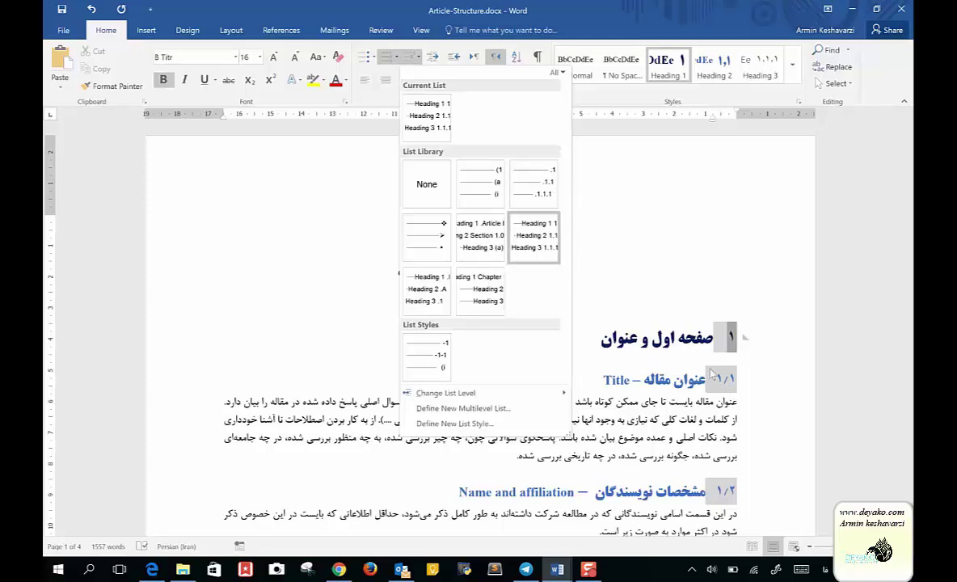
Step: In a new multilevel list definition, select level 2 and retype its number format with dashes
click(480, 408)
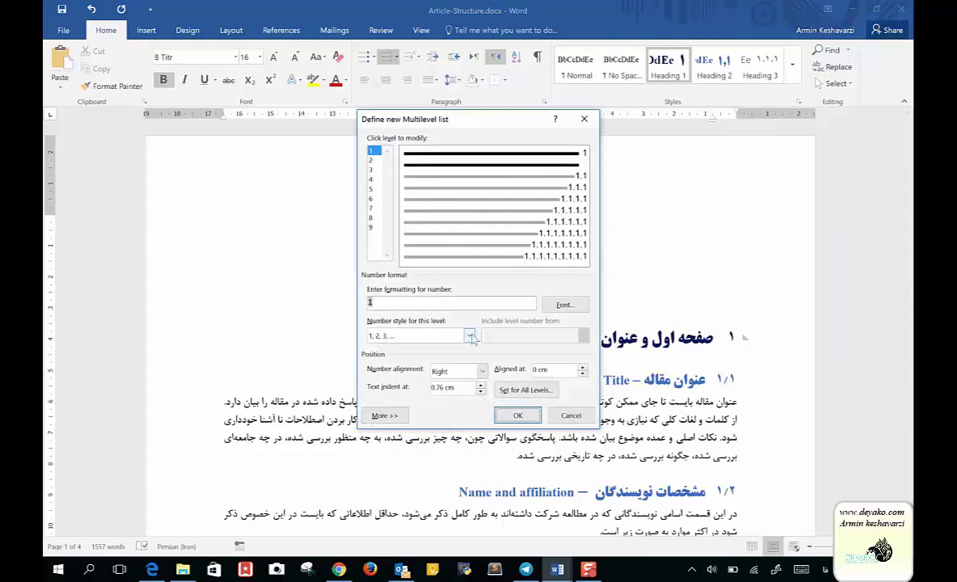
click(373, 161)
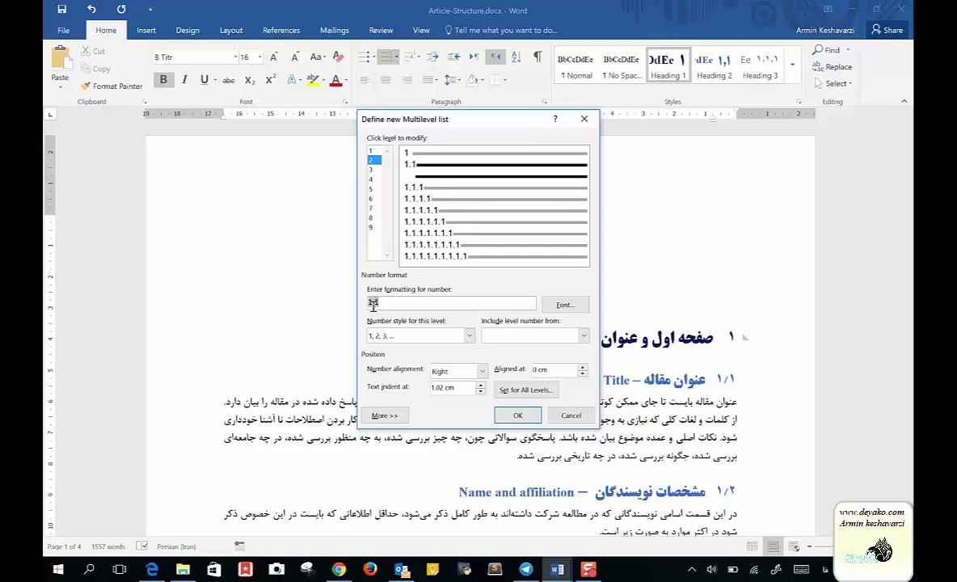
key(BackSpace)
text(-1-)
key(Delete)
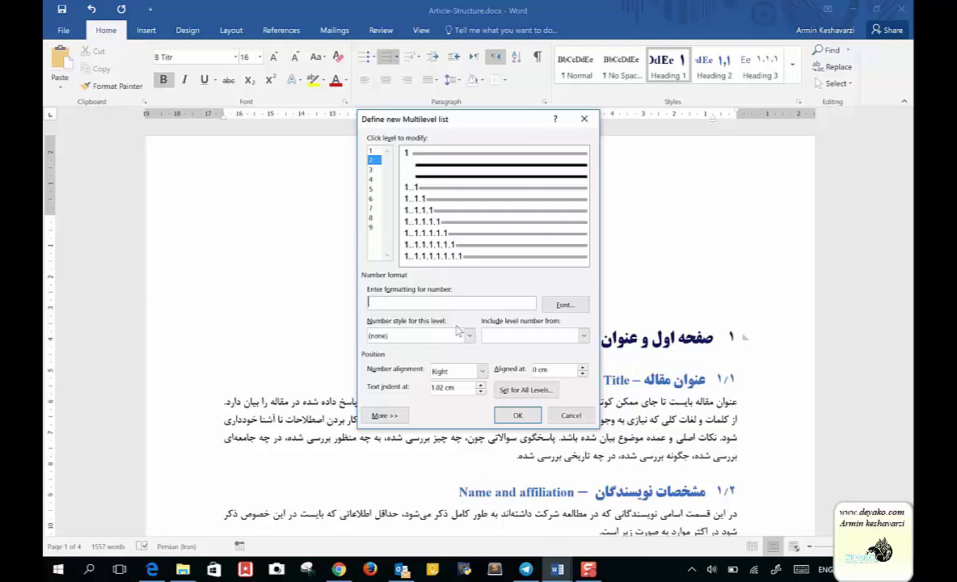
Step: Give level 2 the 1, 2, 3 style, include the Level 1 number, and apply the 1-1 format
click(469, 335)
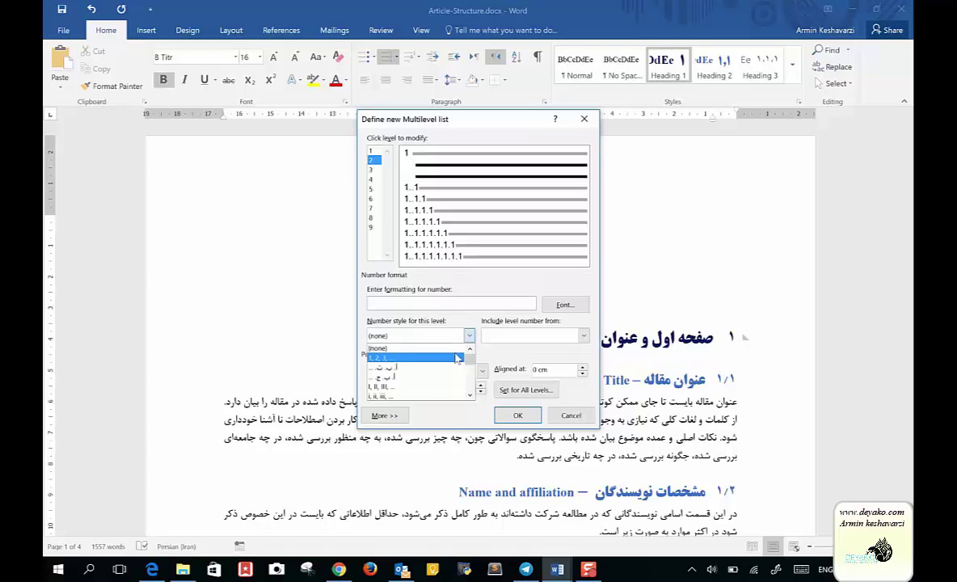
click(457, 358)
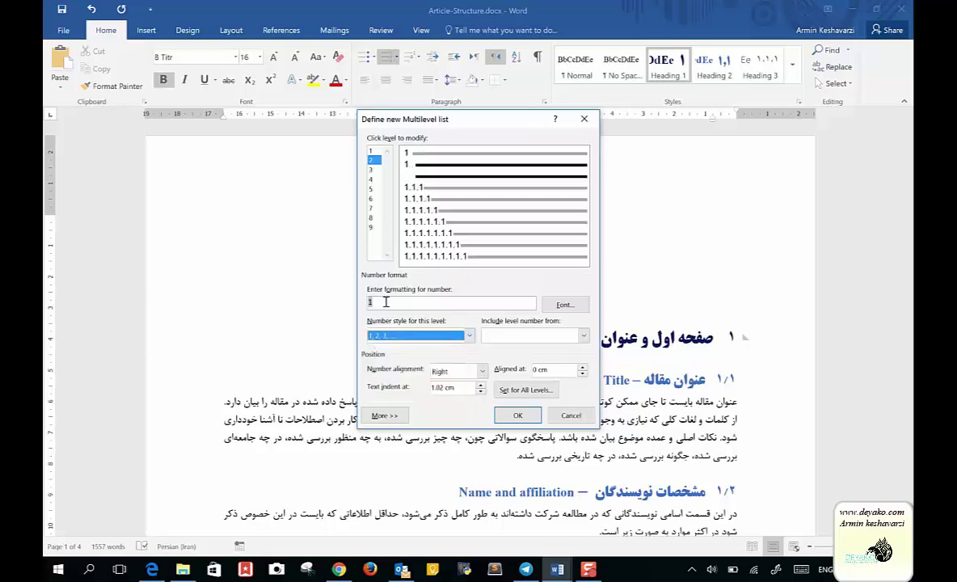
click(444, 303)
text(-)
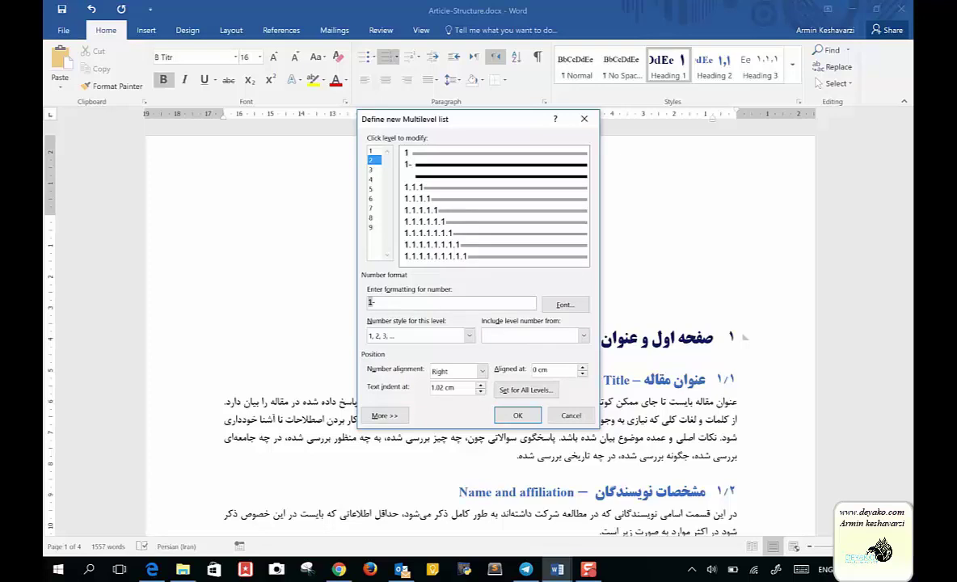
click(583, 336)
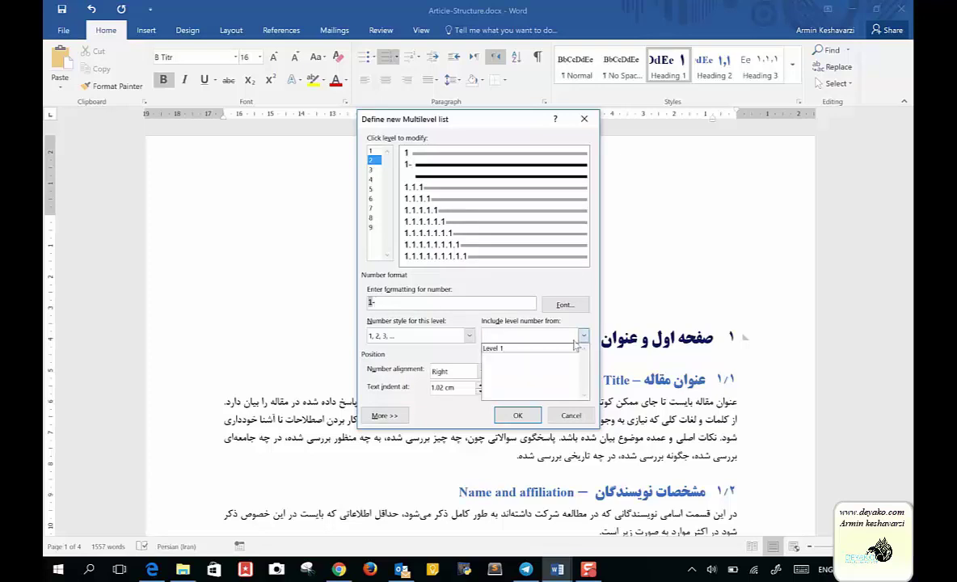
click(552, 349)
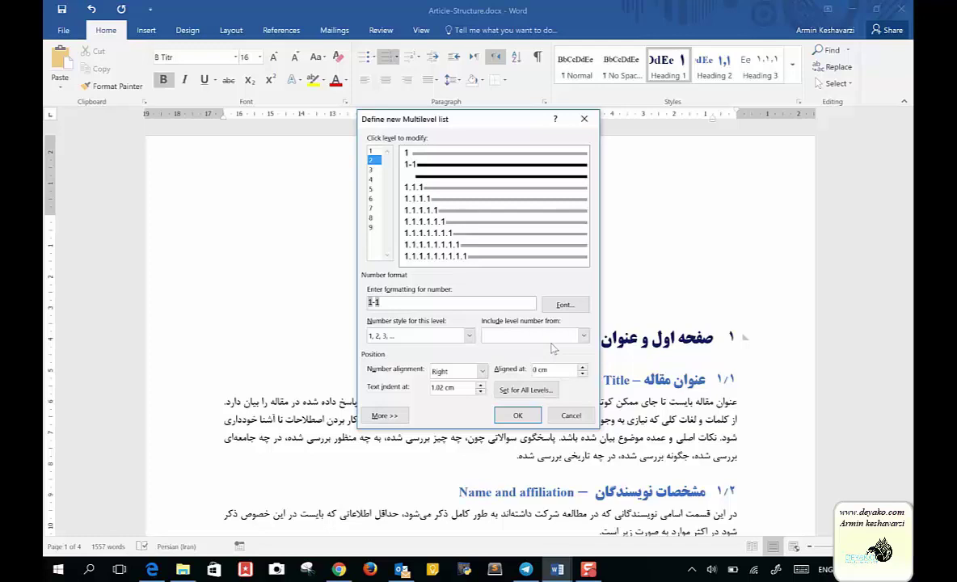
click(387, 301)
click(517, 415)
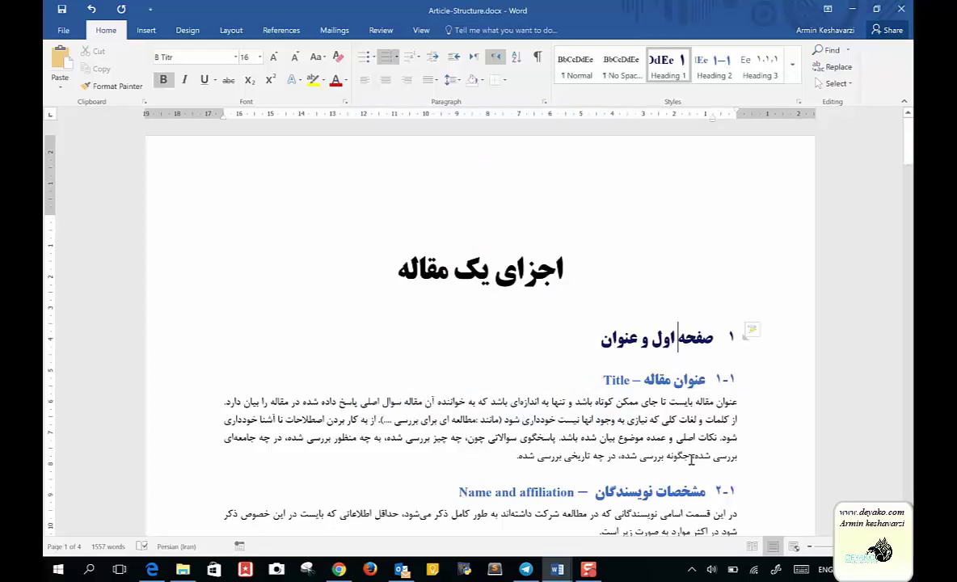
scroll(691, 459, down, 2)
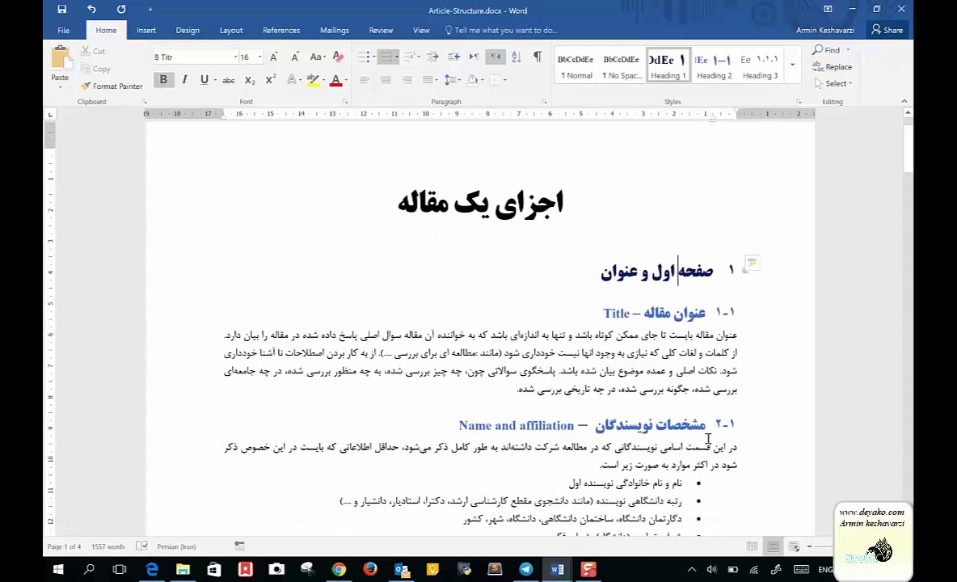
scroll(745, 441, down, 2)
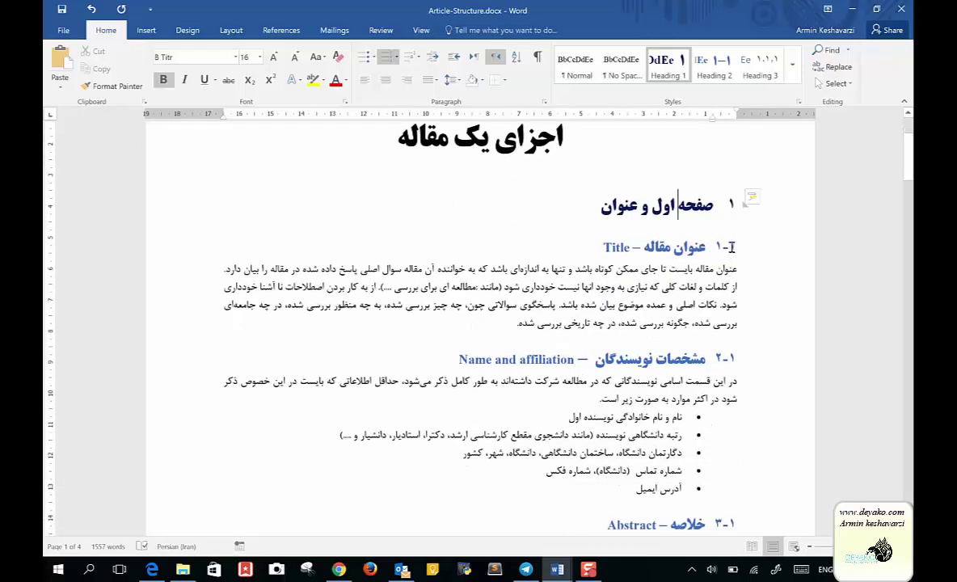
click(725, 246)
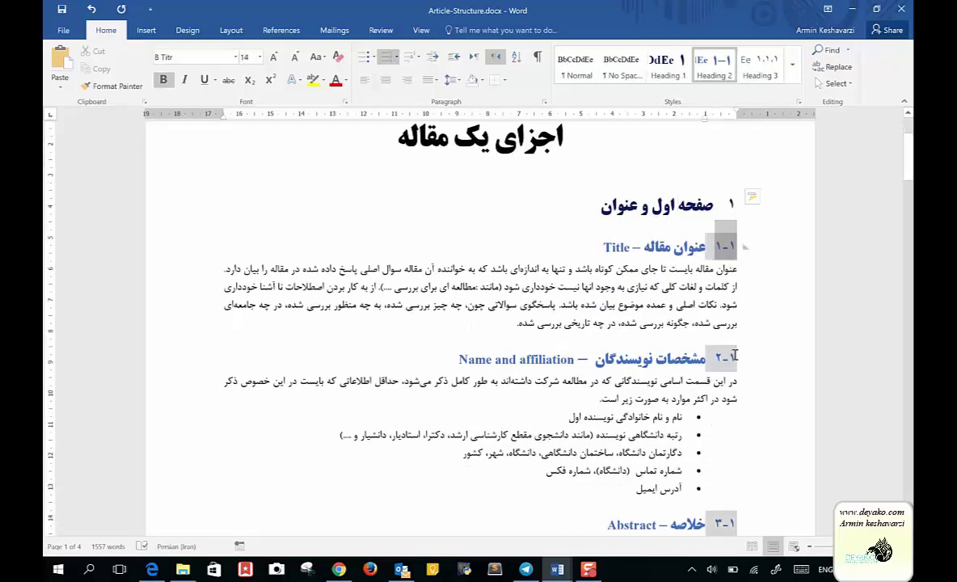
scroll(735, 356, down, 3)
scroll(731, 275, down, 2)
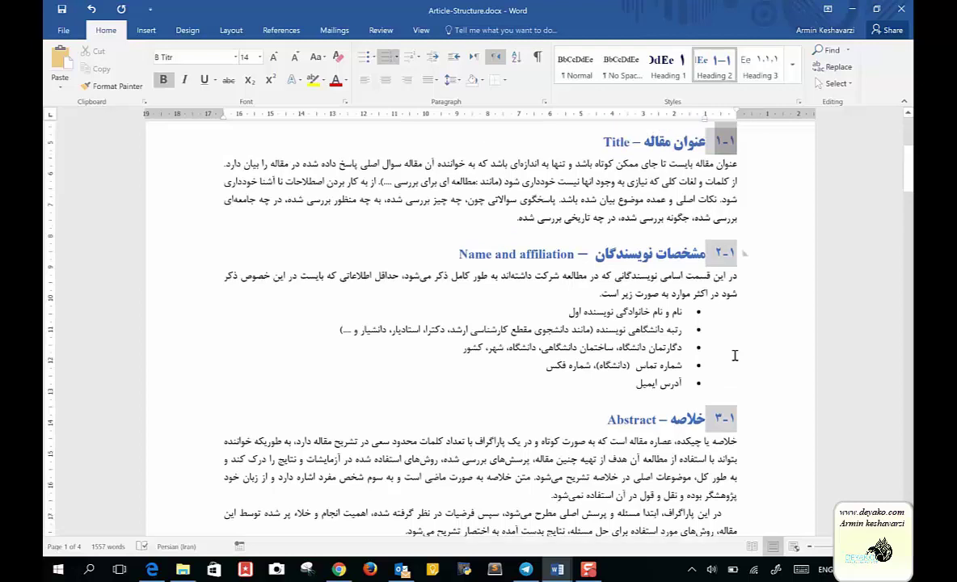
scroll(727, 194, up, 2)
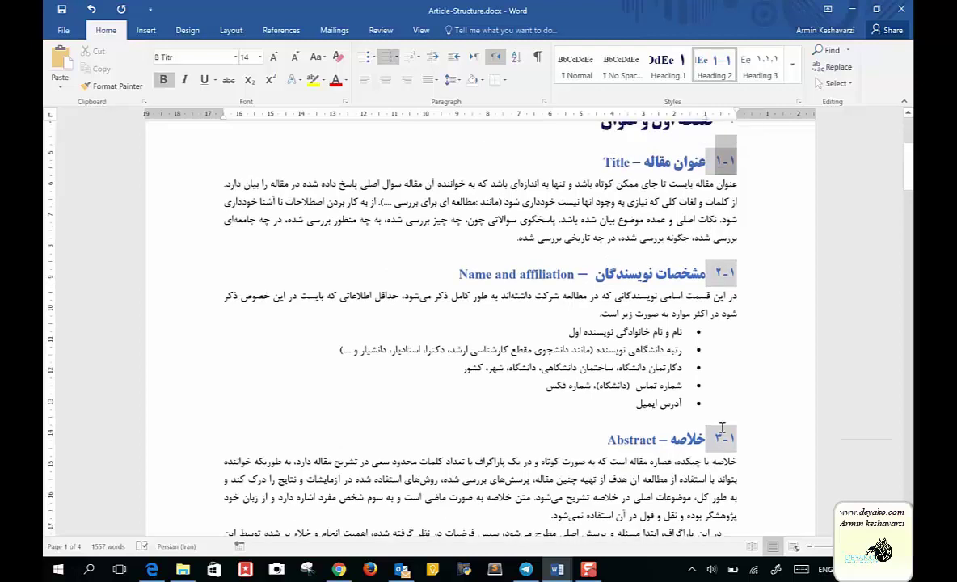
scroll(721, 427, down, 3)
scroll(722, 428, down, 1)
scroll(722, 428, down, 3)
scroll(722, 427, down, 2)
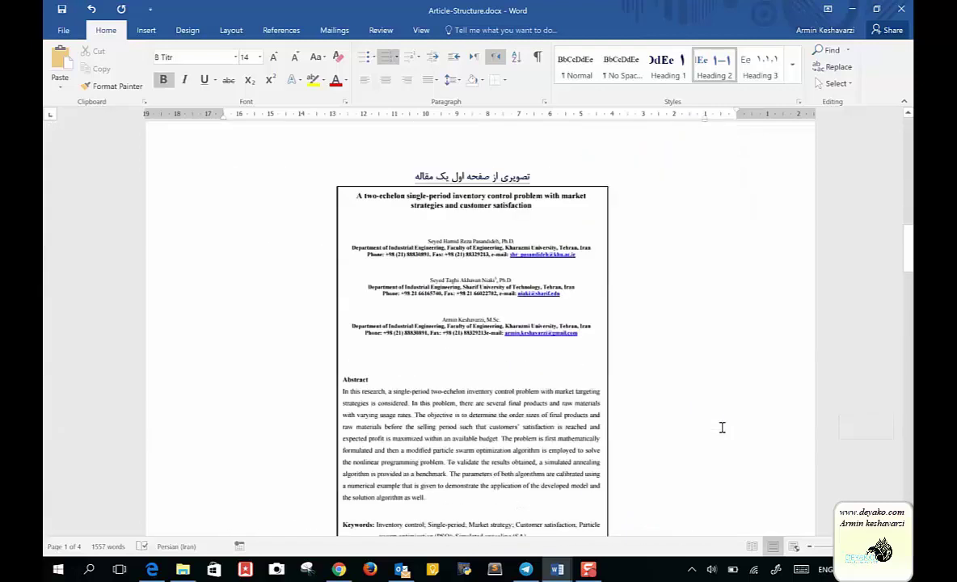
scroll(722, 427, down, 5)
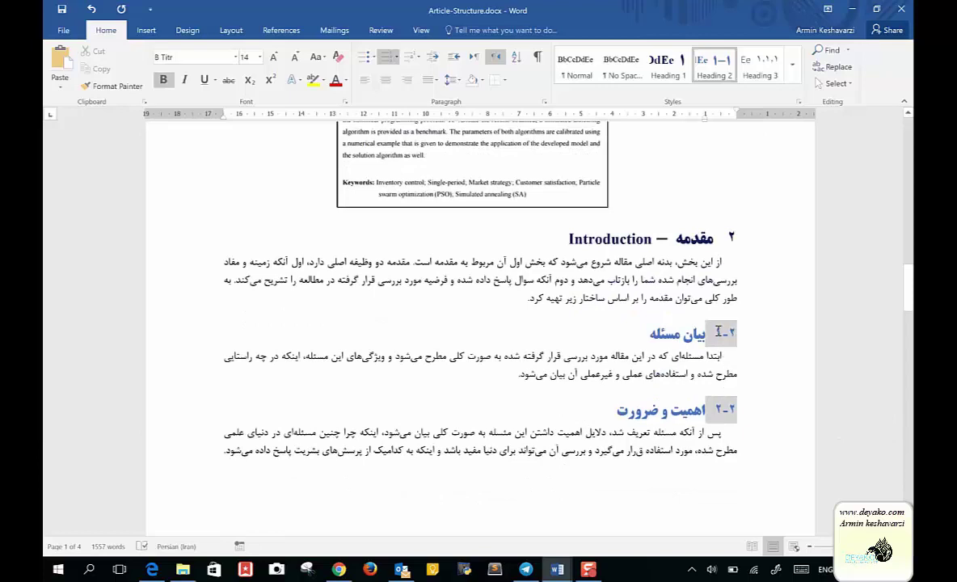
scroll(703, 437, down, 3)
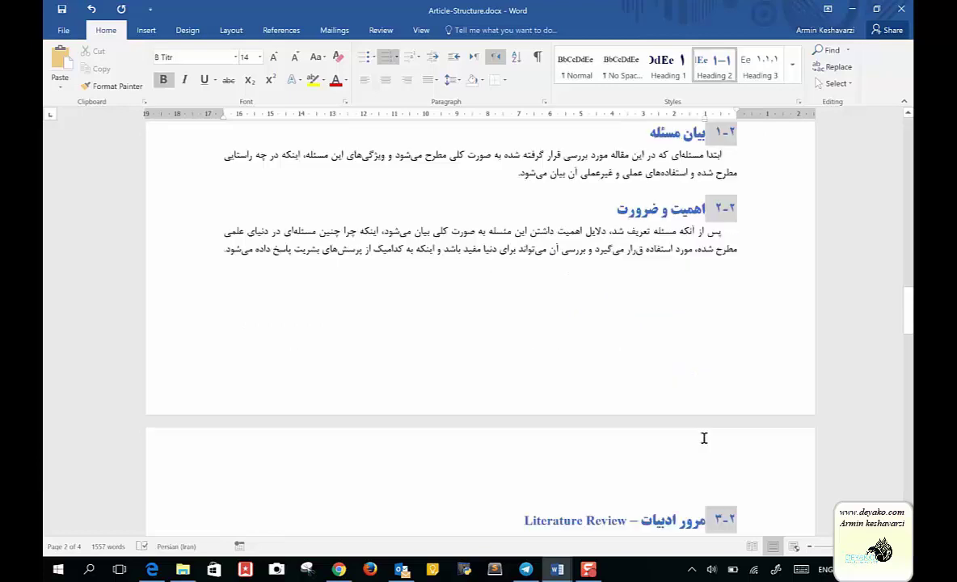
scroll(703, 436, down, 4)
scroll(703, 437, up, 9)
scroll(703, 438, up, 5)
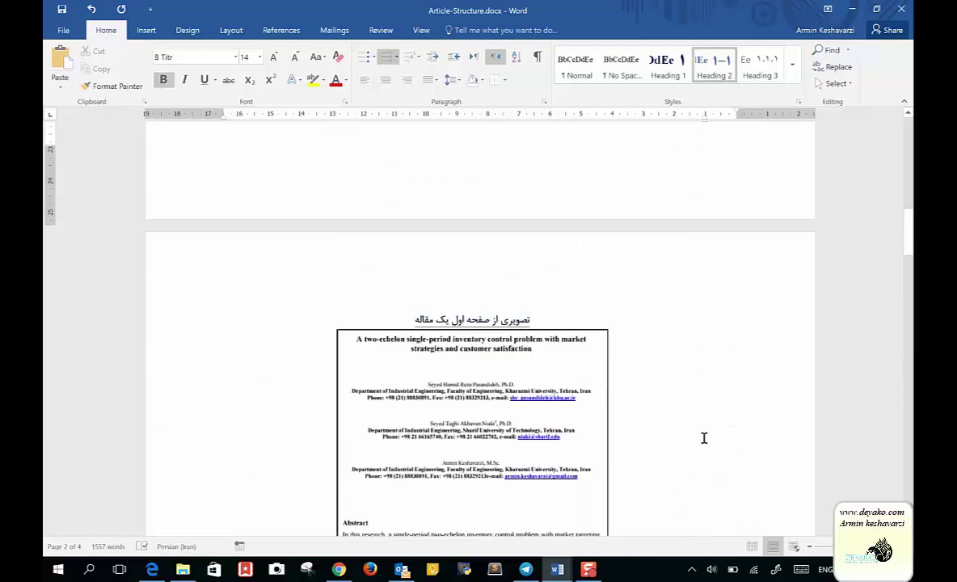
scroll(703, 438, up, 7)
scroll(662, 323, up, 4)
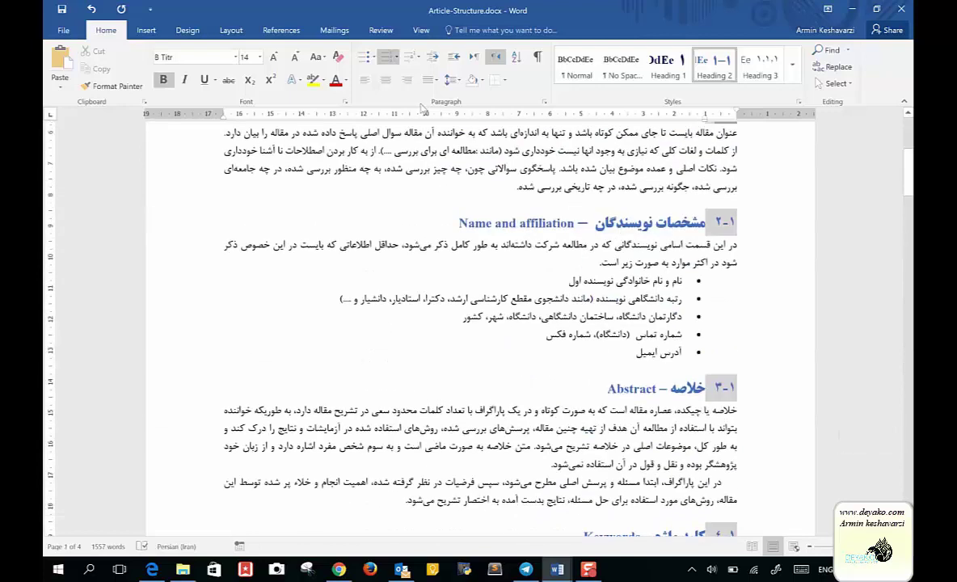
Step: Redefine the multilevel list twice, selecting the level-2 number format and typing an extra dash
click(410, 56)
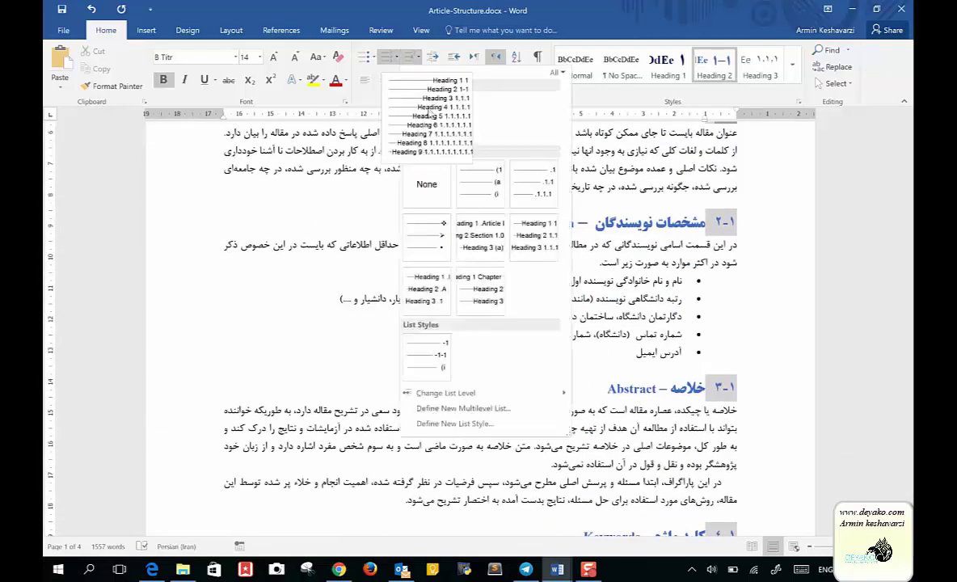
click(453, 408)
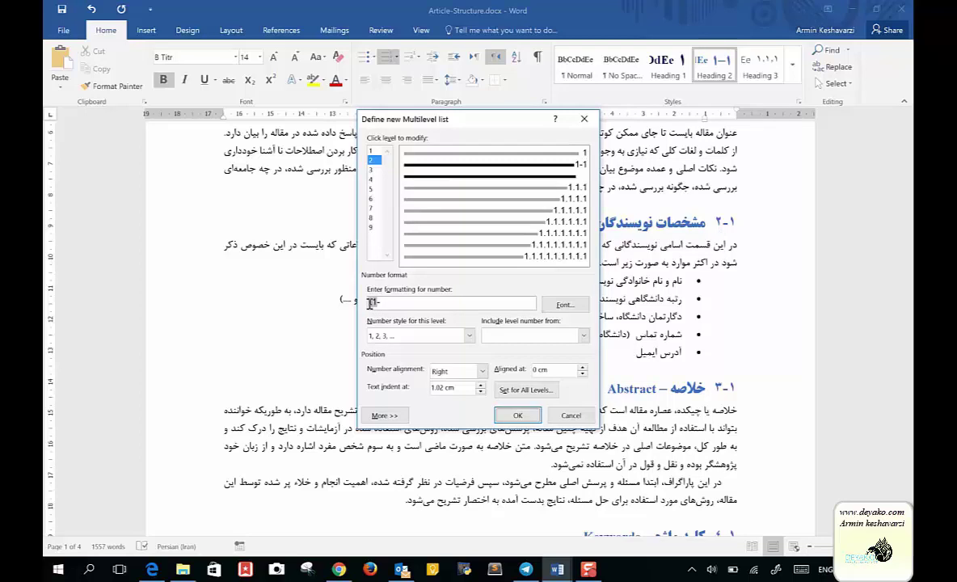
double_click(370, 303)
click(508, 415)
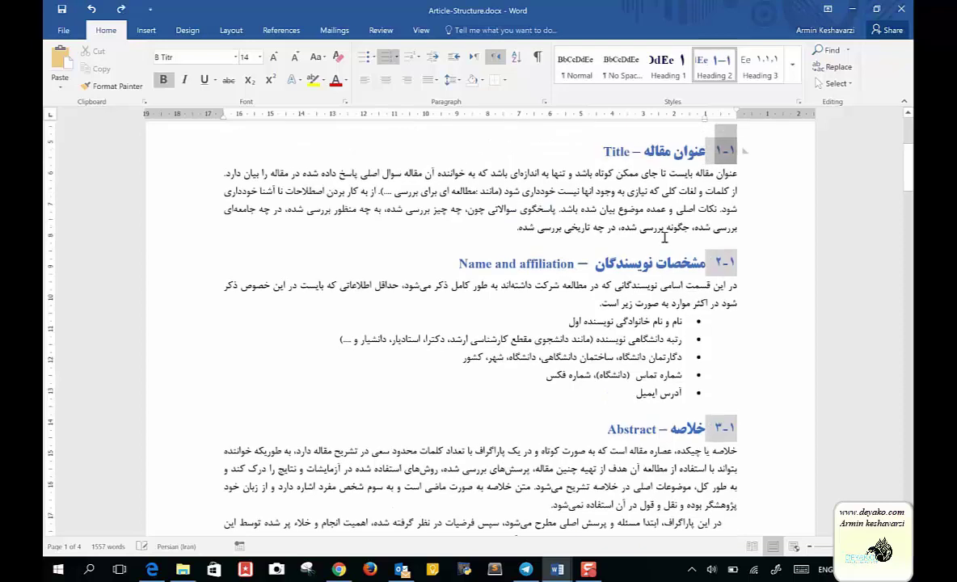
click(412, 60)
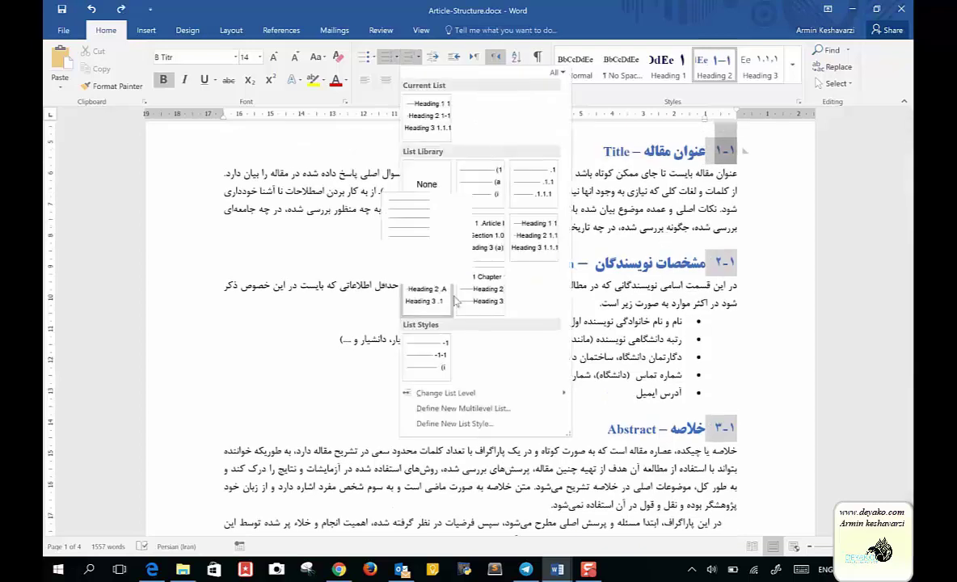
click(480, 411)
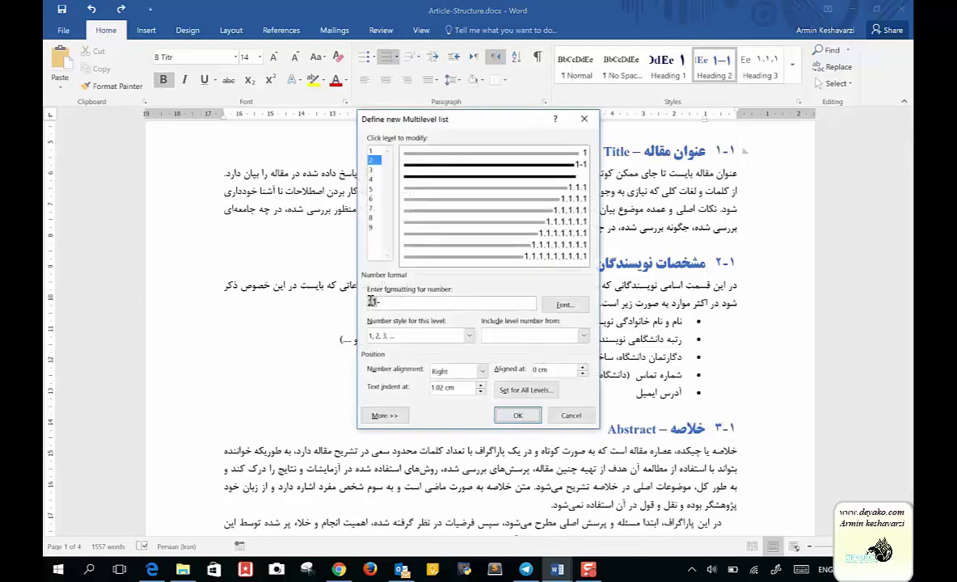
text(-)
click(530, 416)
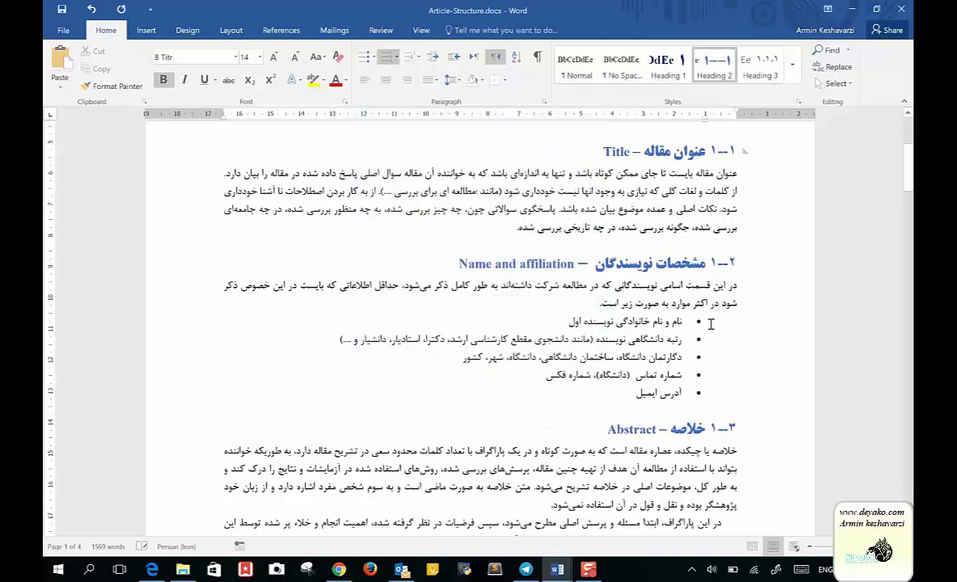
Step: Re-edit the level-2 number format and apply it so subheadings read 1-1-, 2-1-, 3-1-
click(410, 57)
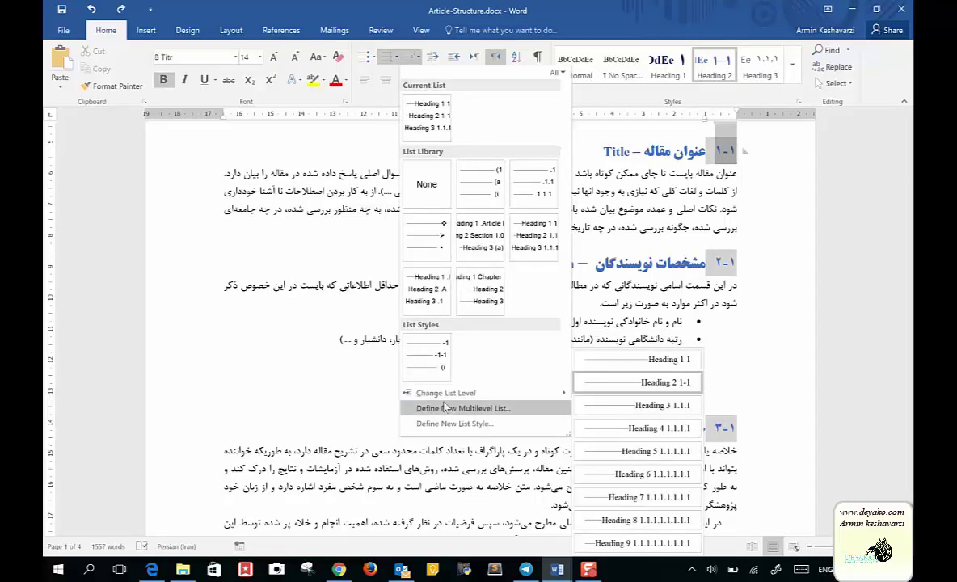
click(443, 408)
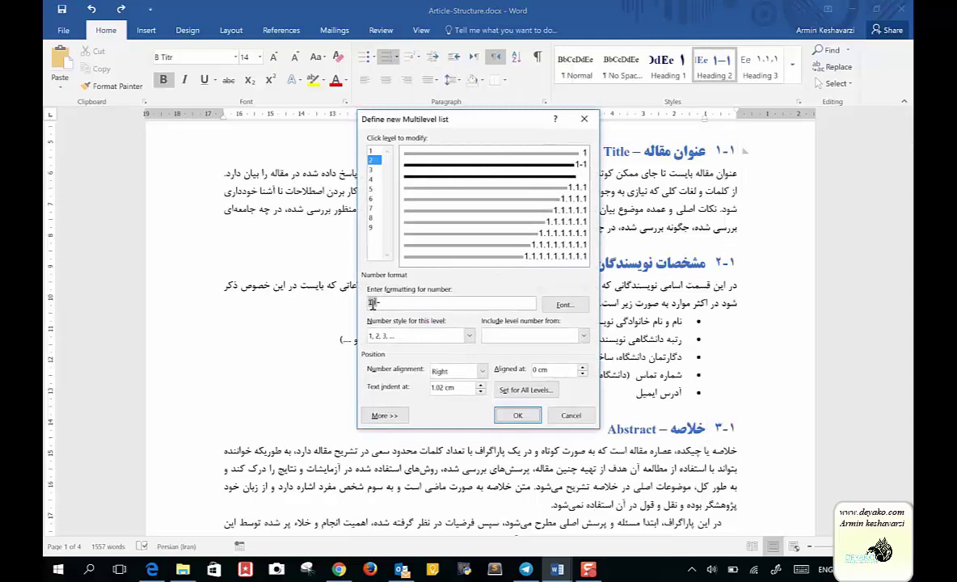
click(386, 303)
click(374, 302)
text(-)
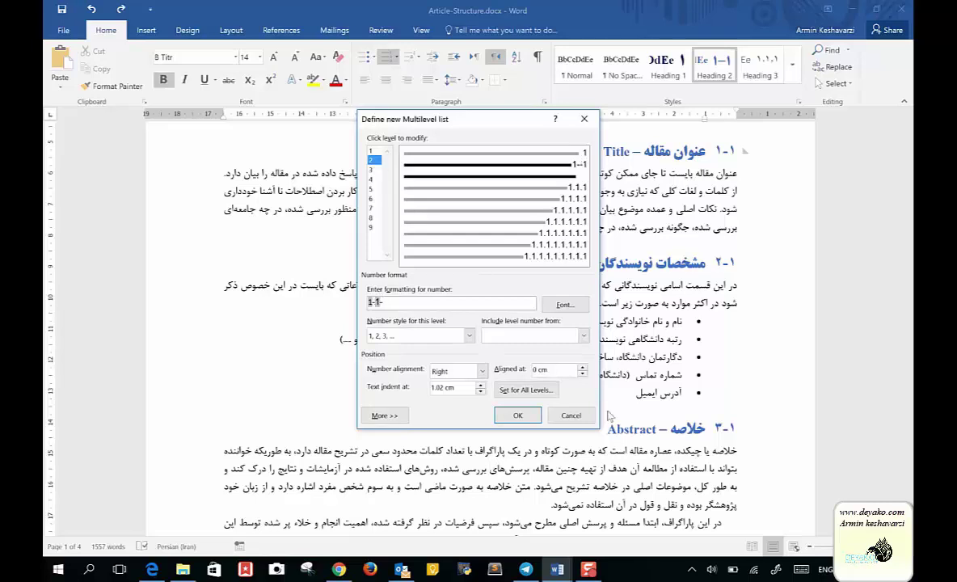
click(518, 415)
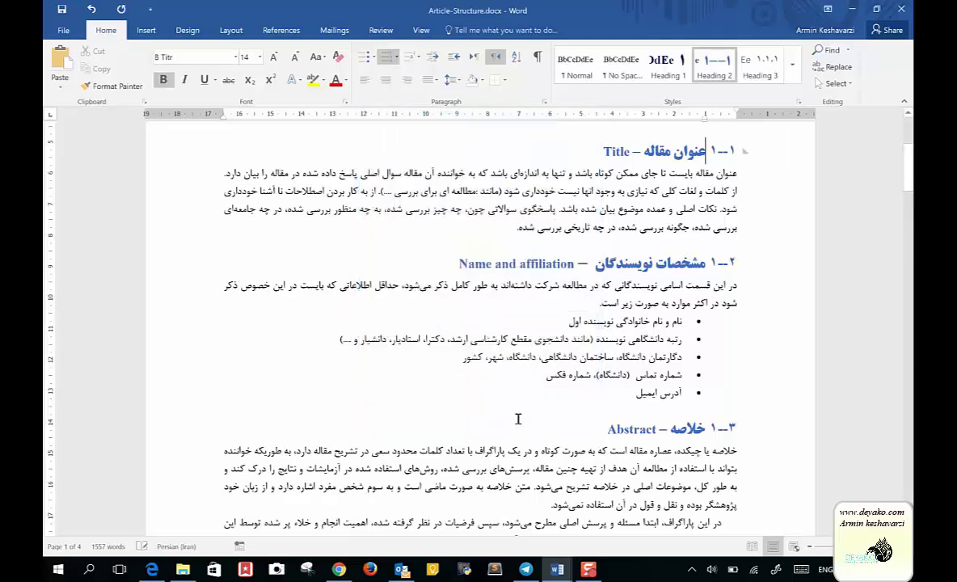
click(414, 58)
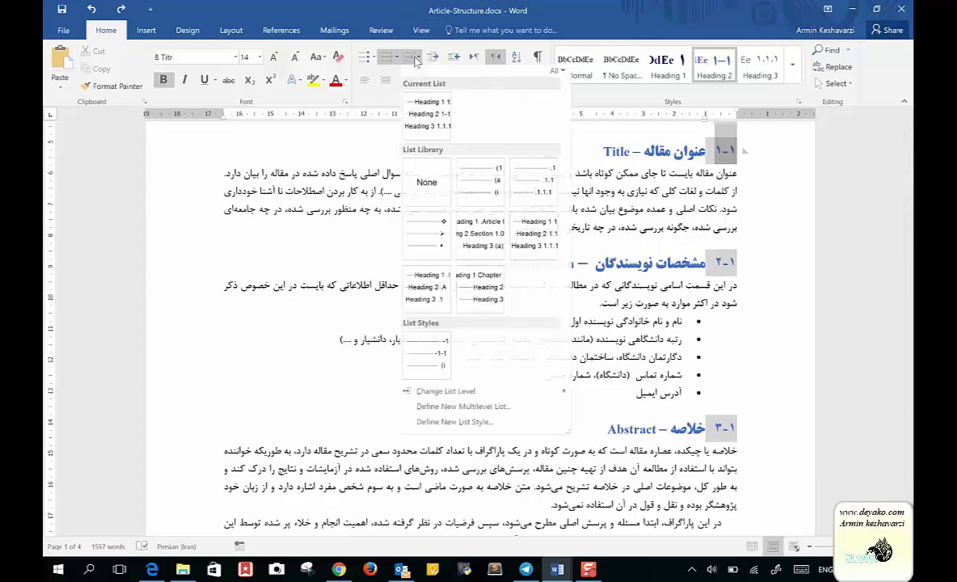
click(463, 408)
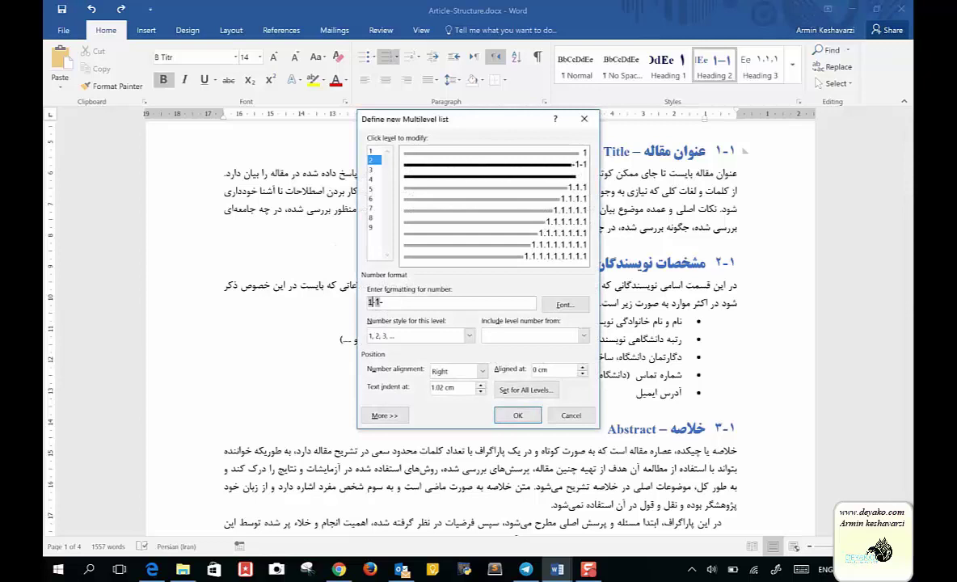
click(514, 415)
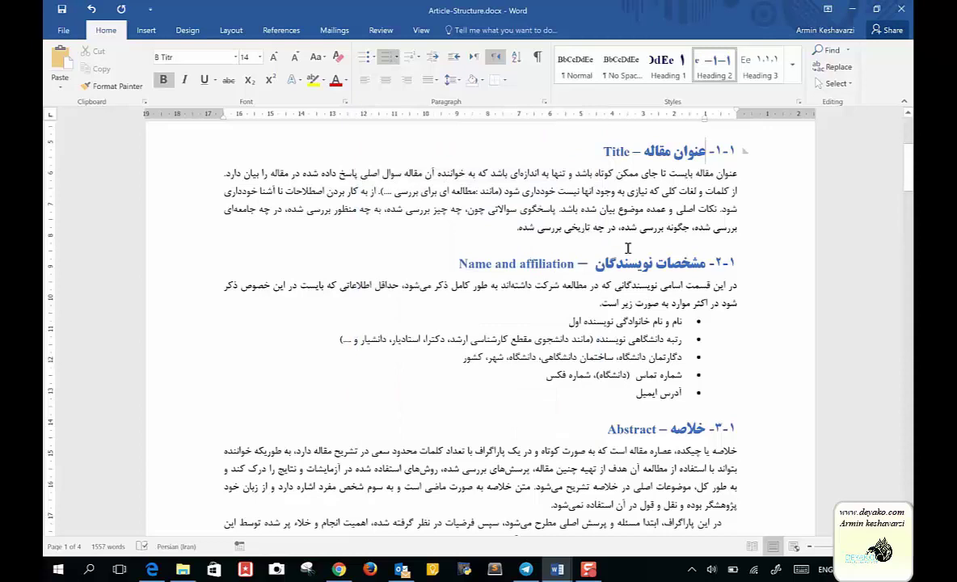
Step: Check the 1-1-, 2-1-, 3-1- subheadings, then move down past the author-details paragraph toward the sample-article image
scroll(622, 254, up, 4)
scroll(622, 254, down, 3)
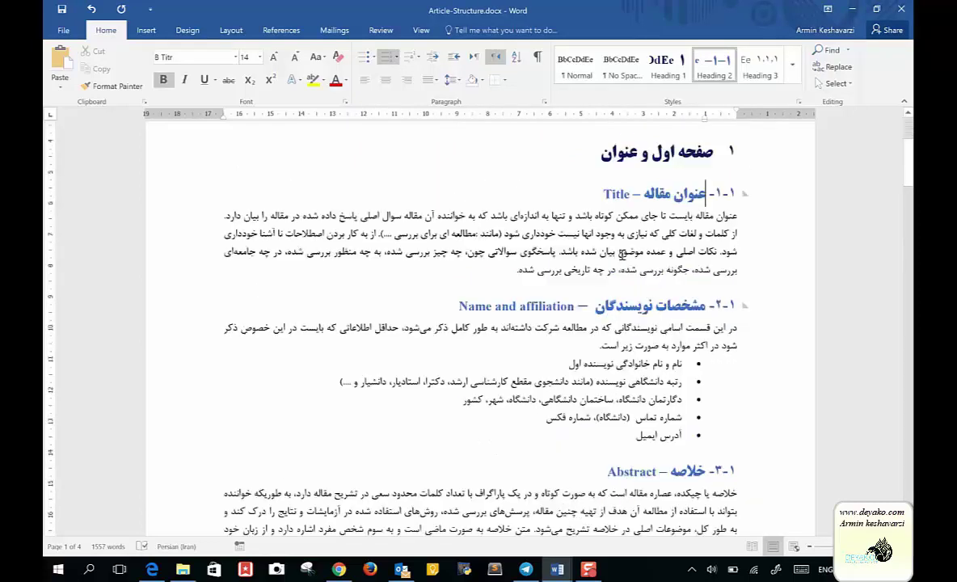
scroll(622, 256, down, 3)
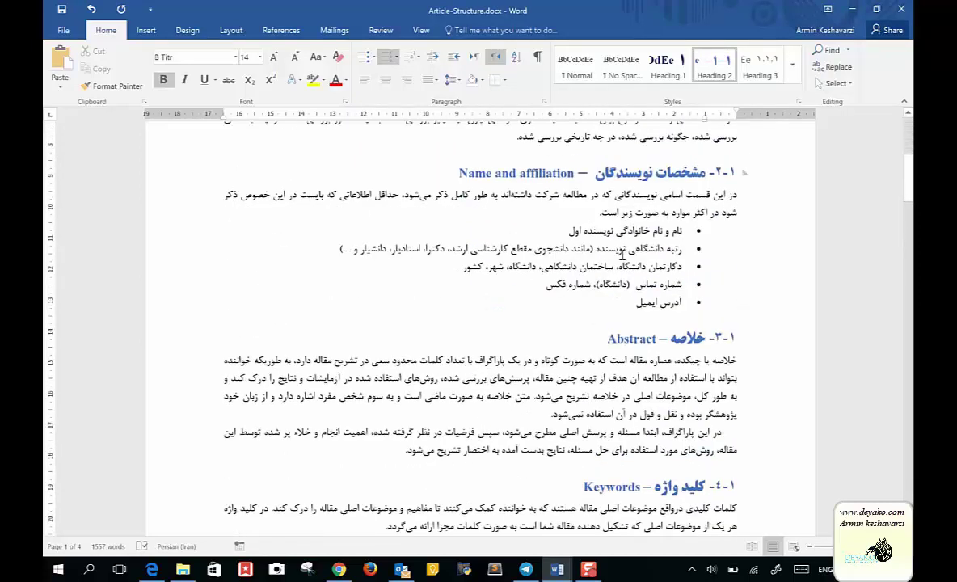
scroll(623, 257, up, 3)
scroll(622, 255, up, 2)
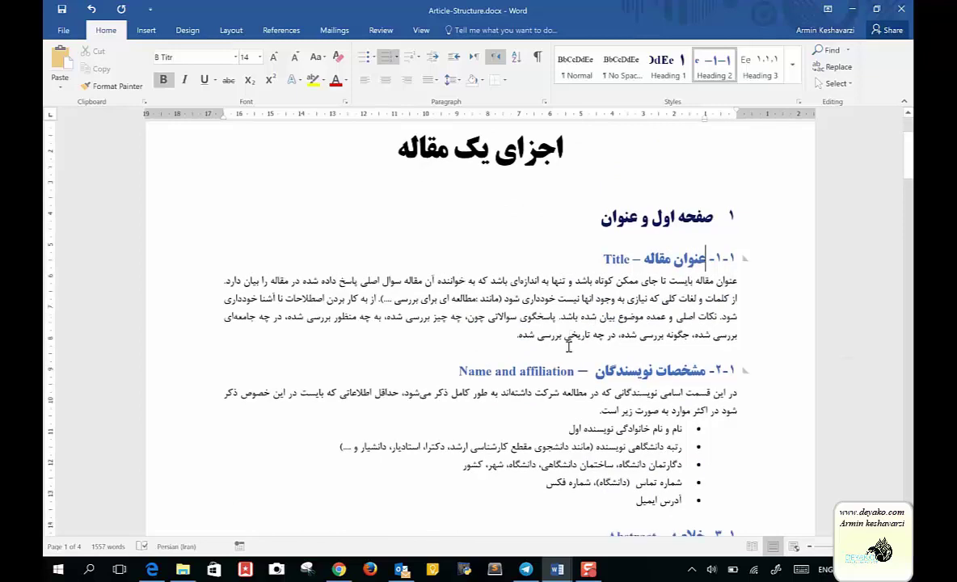
scroll(565, 343, down, 2)
scroll(569, 345, up, 4)
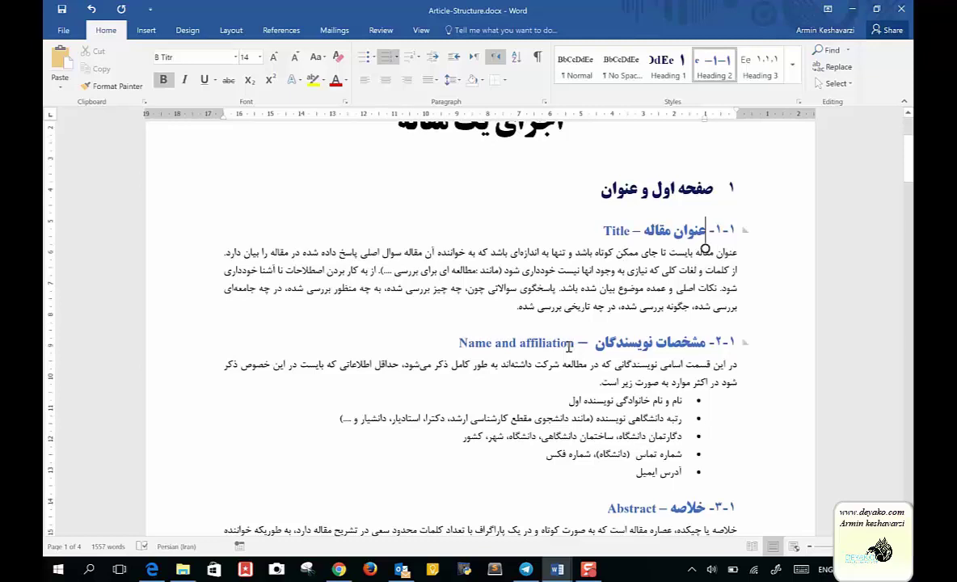
click(683, 364)
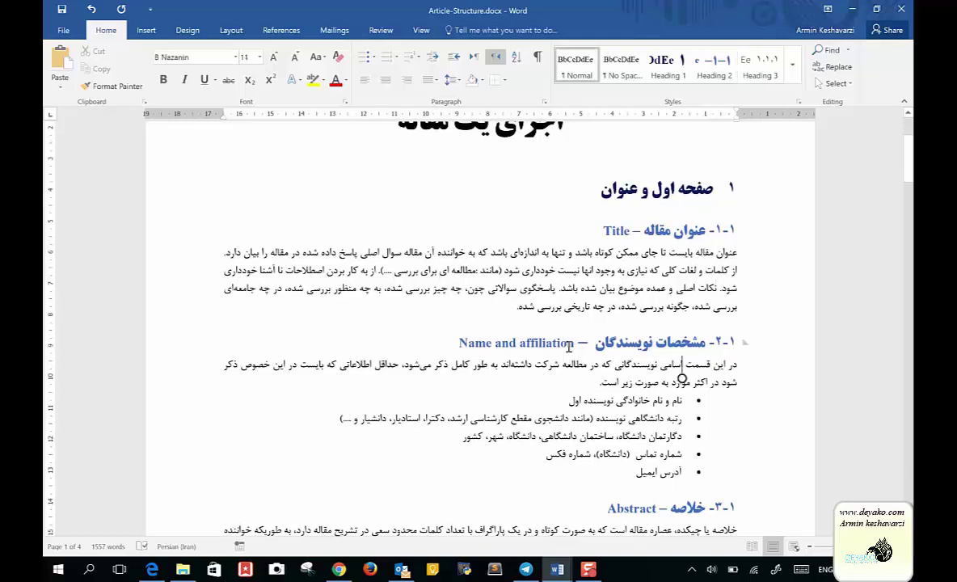
scroll(569, 346, down, 5)
scroll(568, 346, down, 7)
scroll(569, 346, down, 4)
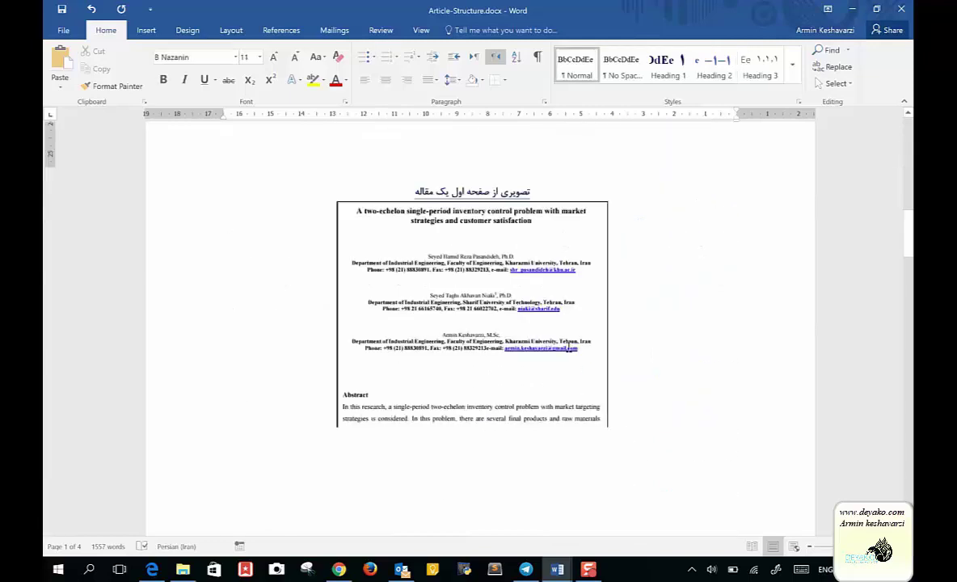
scroll(568, 347, down, 1)
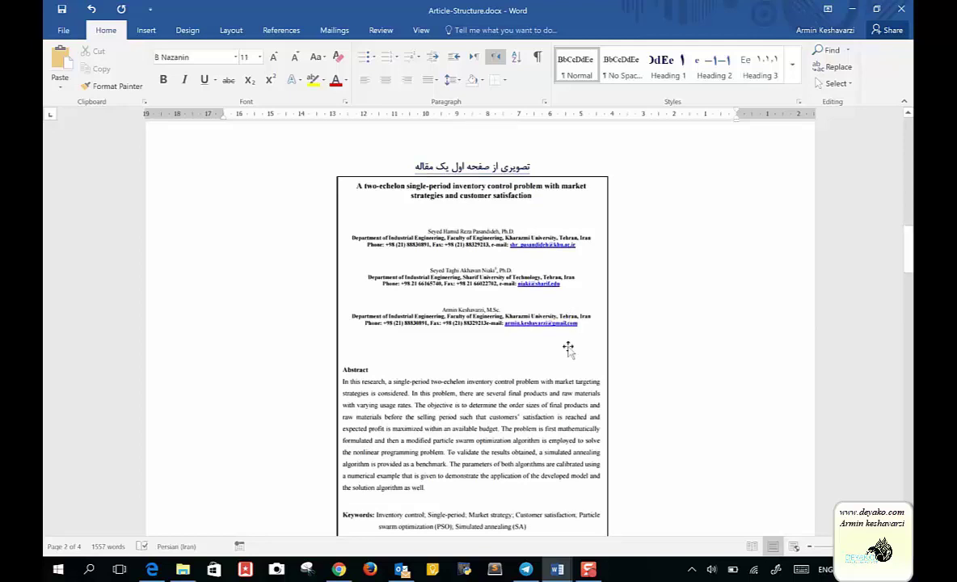
click(568, 348)
scroll(568, 348, up, 1)
scroll(569, 347, up, 3)
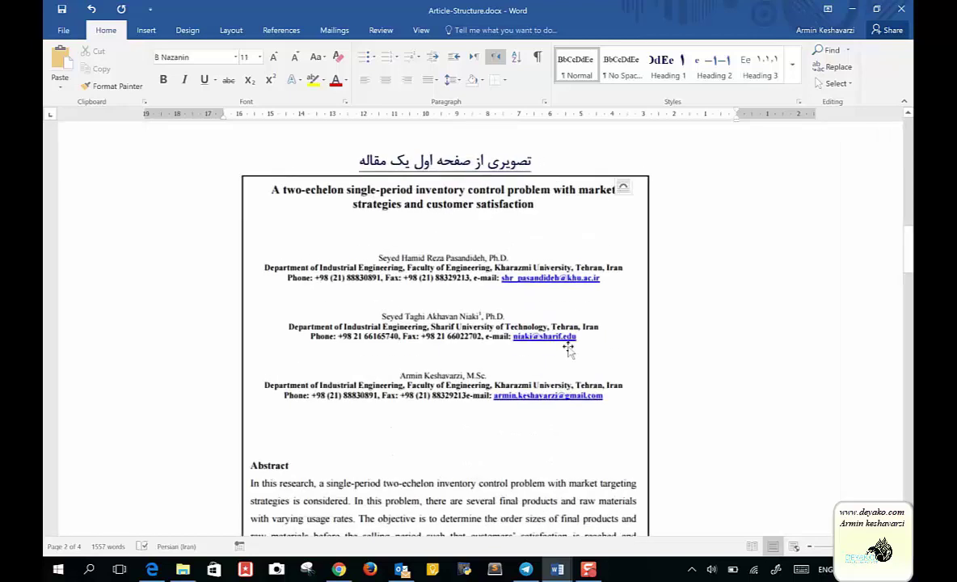
scroll(570, 347, up, 1)
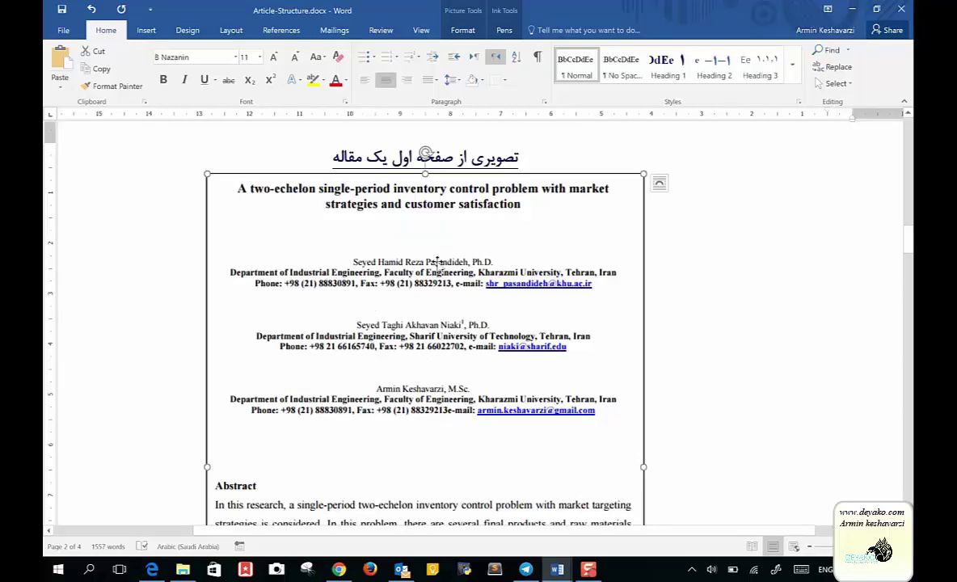
scroll(437, 261, down, 10)
scroll(437, 261, up, 3)
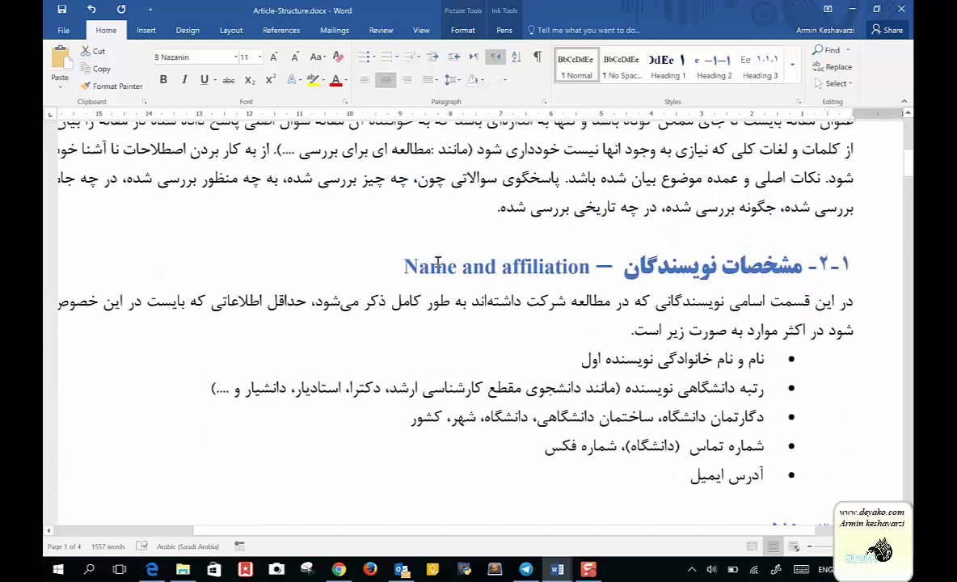
scroll(437, 261, down, 5)
scroll(437, 261, down, 5)
scroll(437, 261, down, 5)
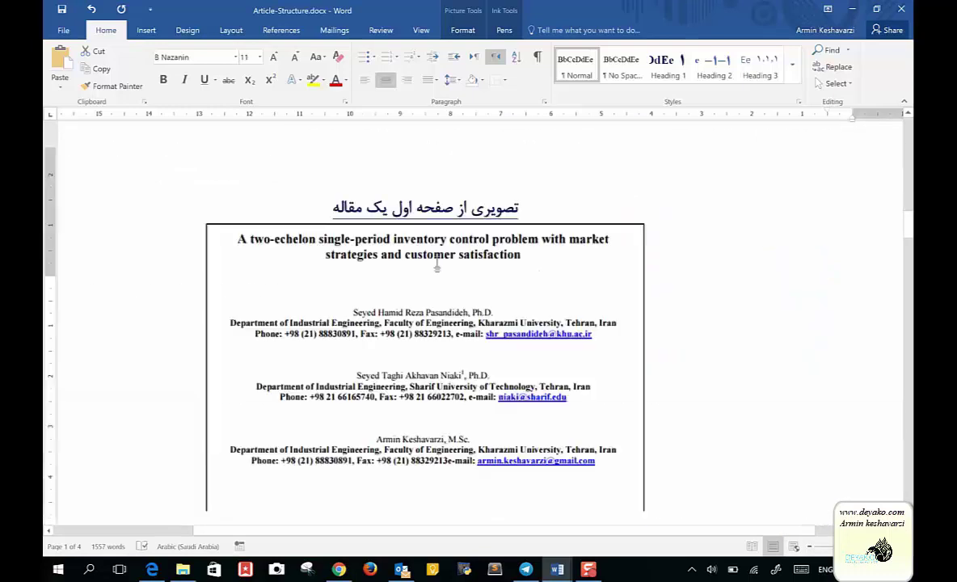
scroll(436, 261, down, 3)
scroll(437, 261, up, 2)
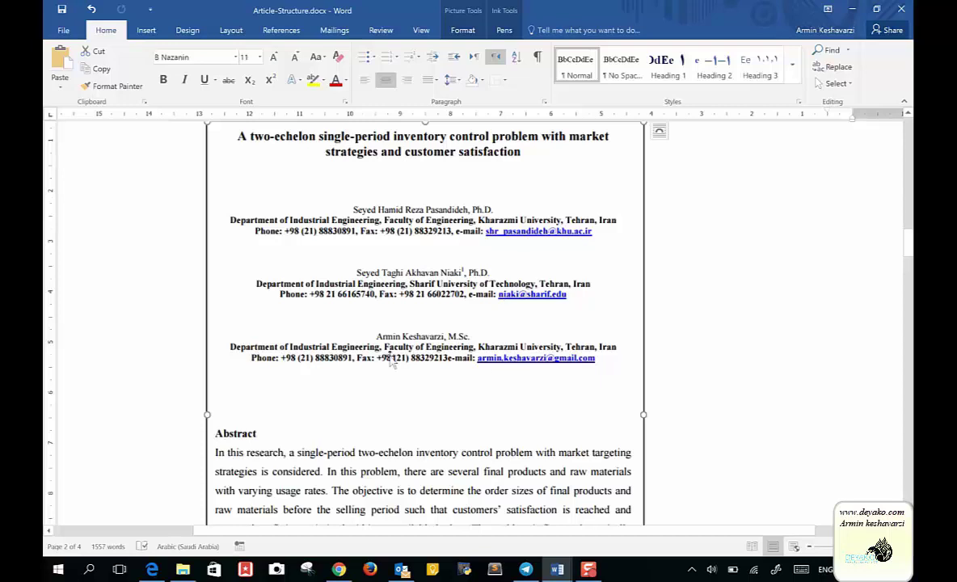
scroll(393, 356, down, 1)
scroll(392, 356, down, 1)
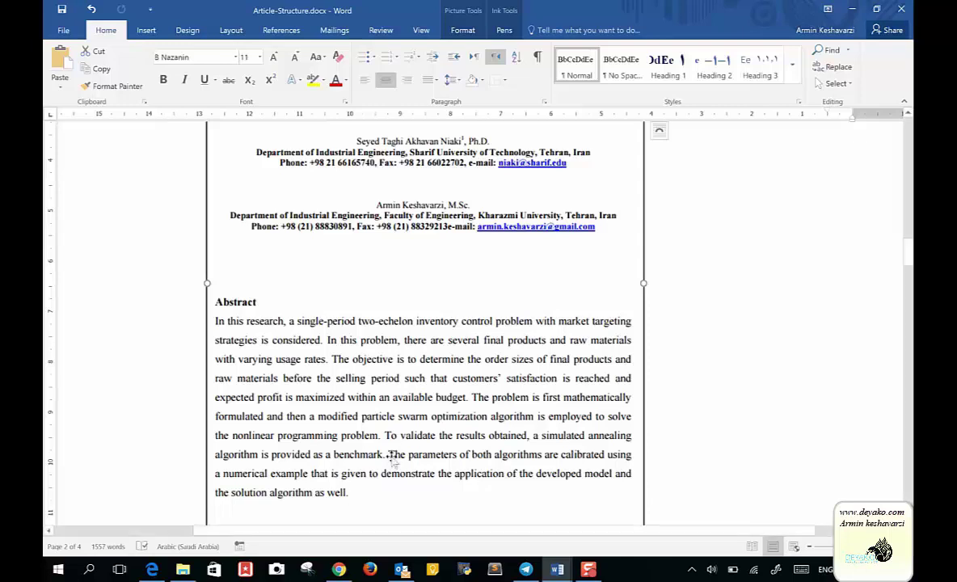
scroll(395, 458, up, 2)
scroll(394, 462, up, 3)
scroll(394, 461, down, 8)
scroll(391, 457, up, 3)
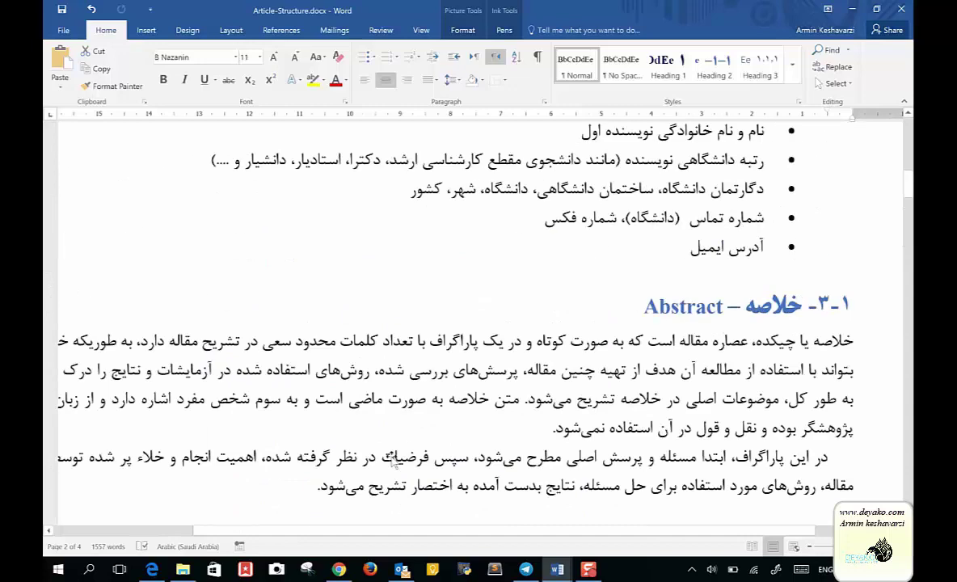
scroll(391, 457, down, 3)
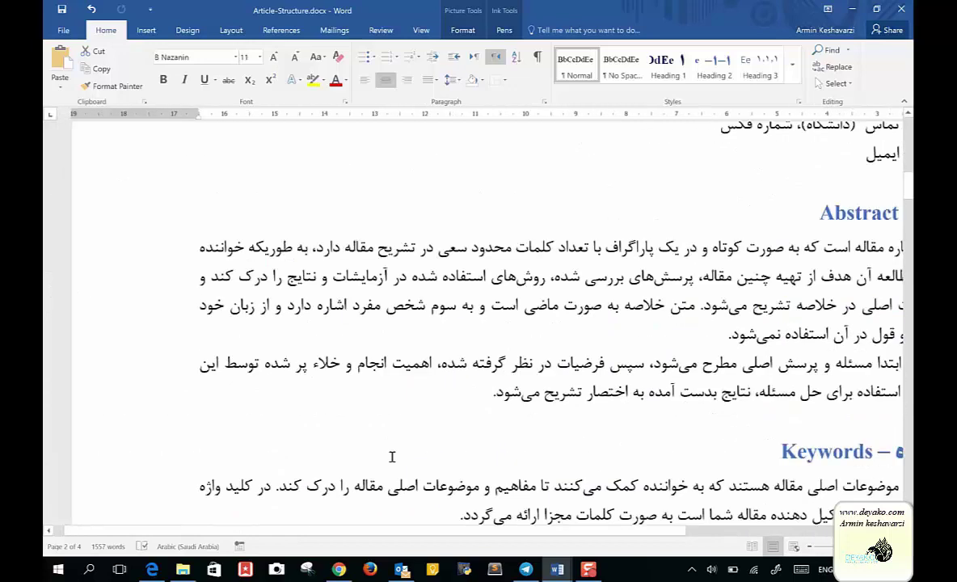
scroll(391, 457, down, 4)
scroll(391, 457, down, 3)
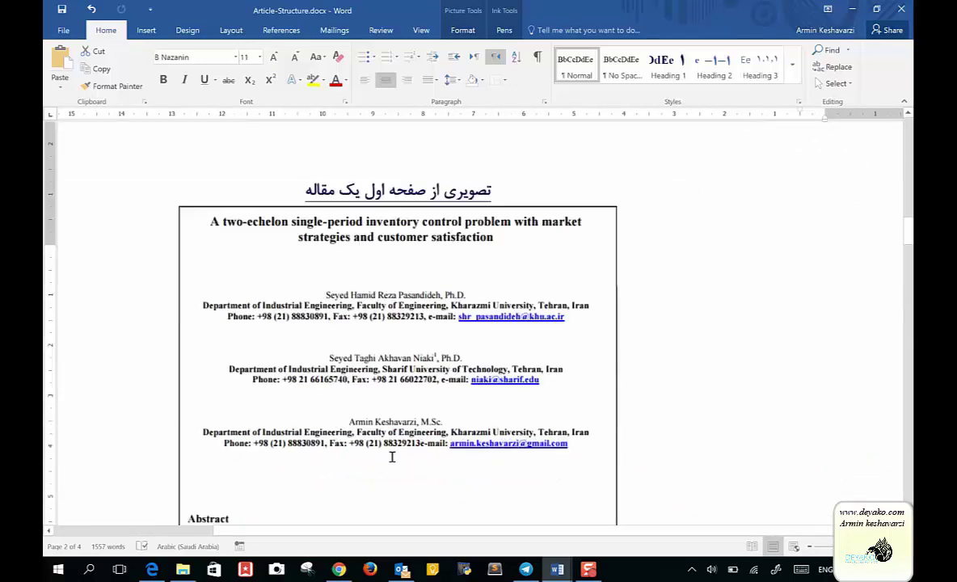
scroll(392, 458, down, 2)
click(391, 459)
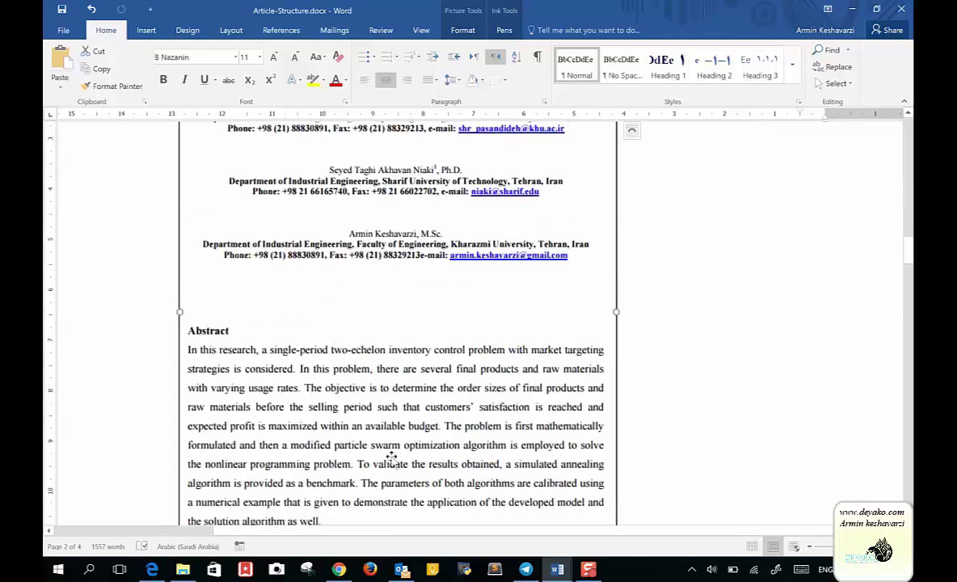
scroll(391, 457, up, 1)
scroll(391, 457, down, 5)
scroll(391, 457, down, 3)
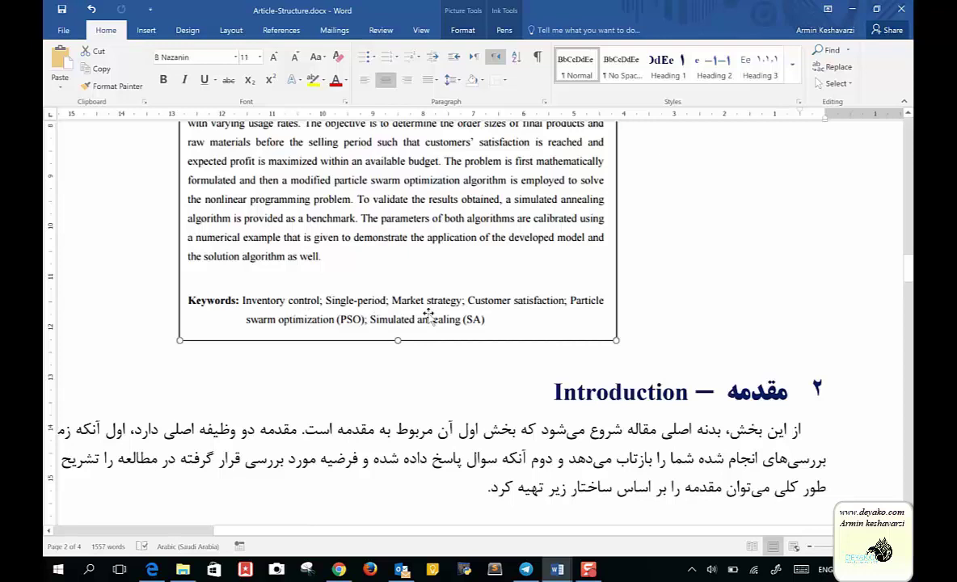
scroll(428, 313, down, 2)
scroll(429, 313, up, 5)
scroll(428, 314, up, 2)
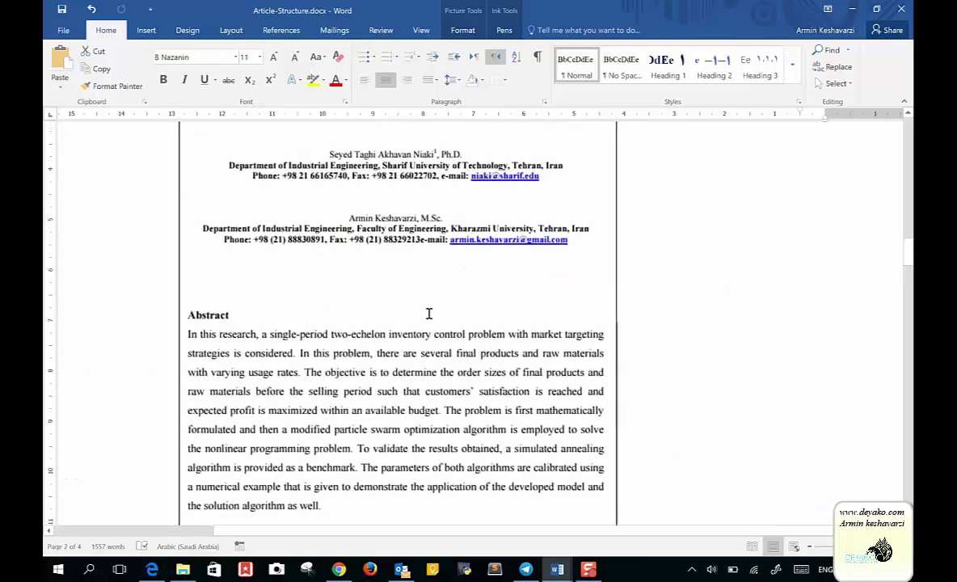
scroll(429, 313, down, 6)
scroll(428, 314, down, 3)
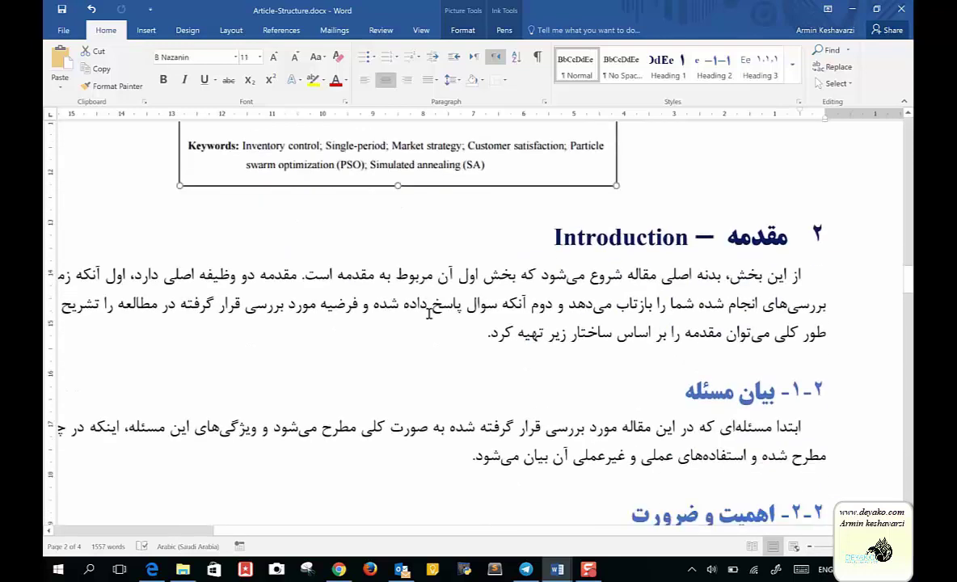
click(428, 313)
scroll(428, 314, down, 4)
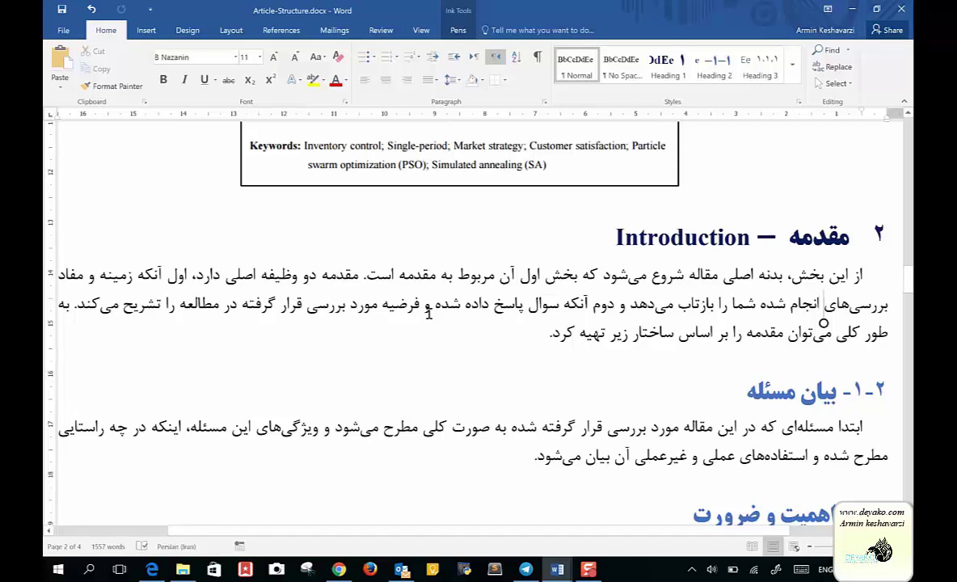
scroll(429, 314, up, 2)
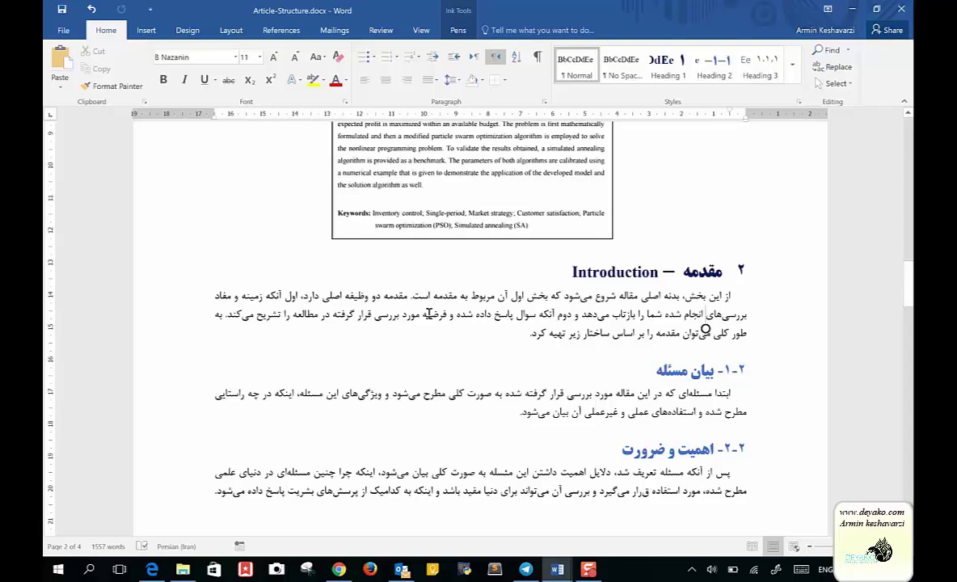
click(731, 296)
drag(731, 296, 533, 339)
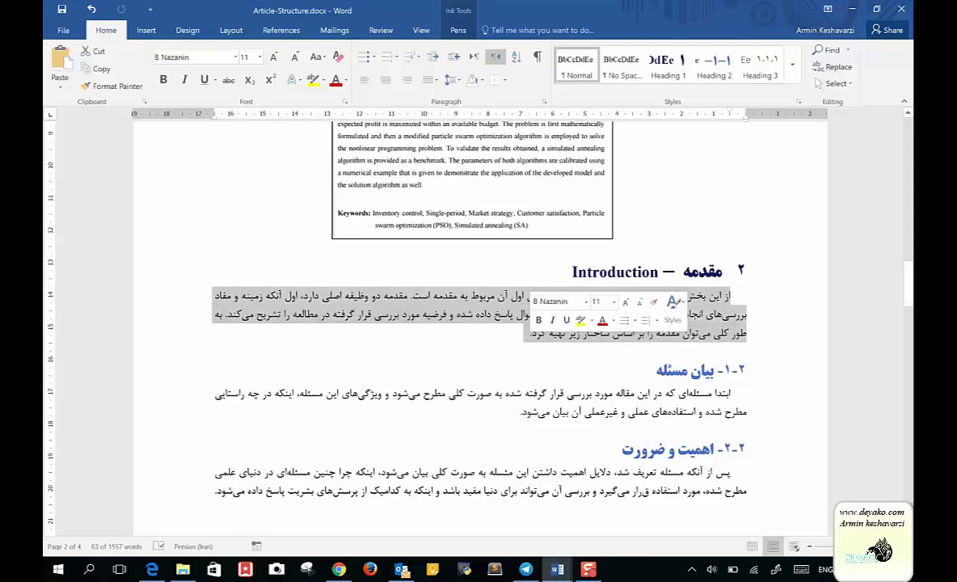
click(708, 394)
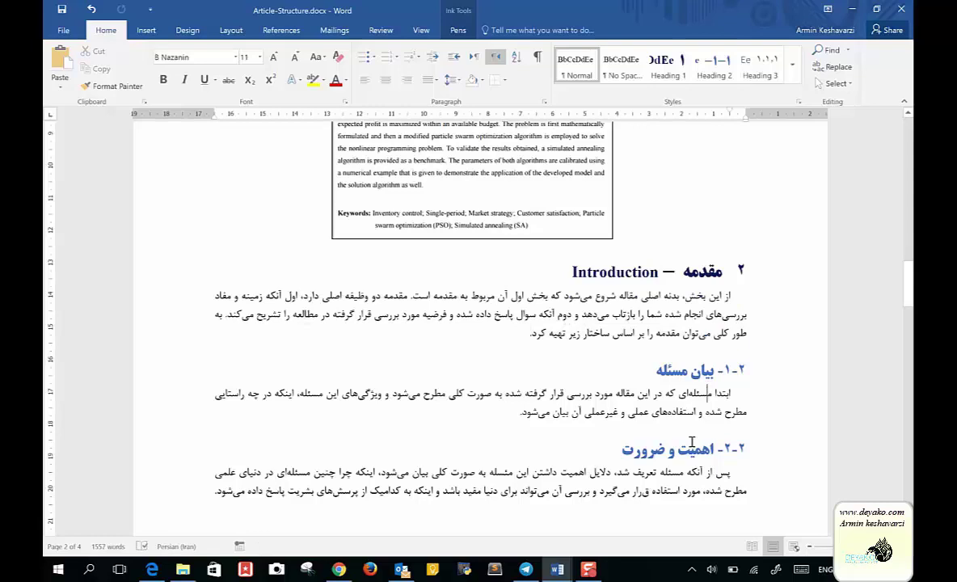
triple_click(698, 297)
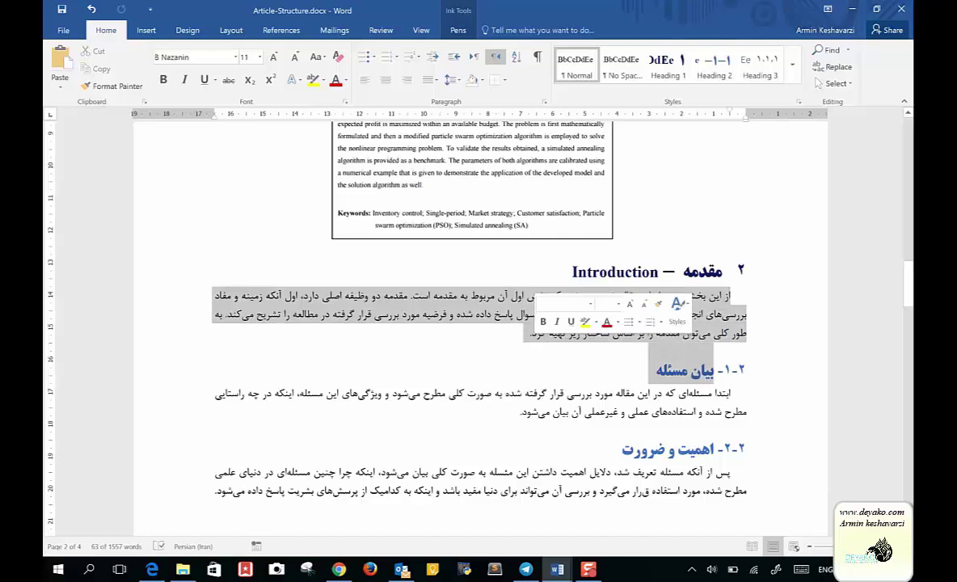
click(517, 399)
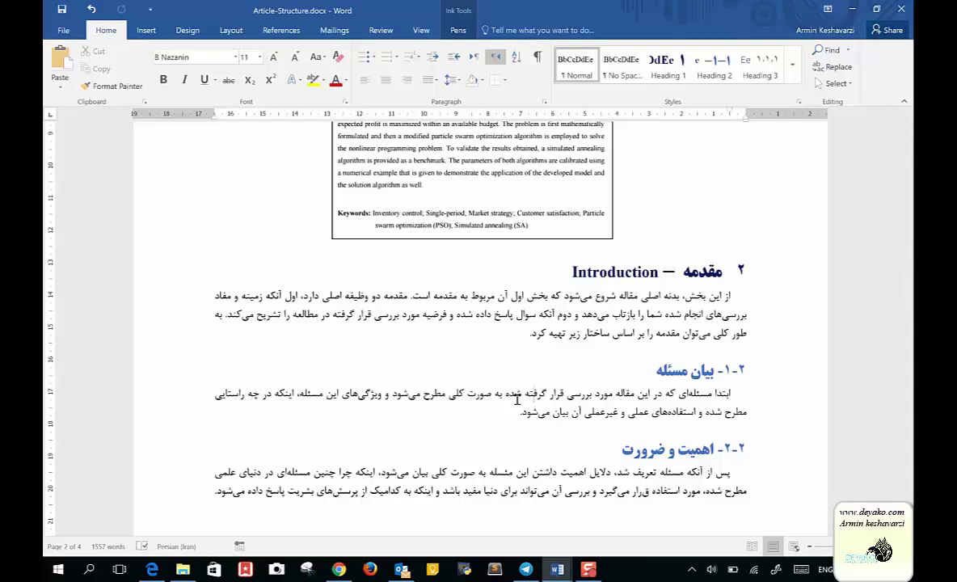
scroll(517, 399, down, 4)
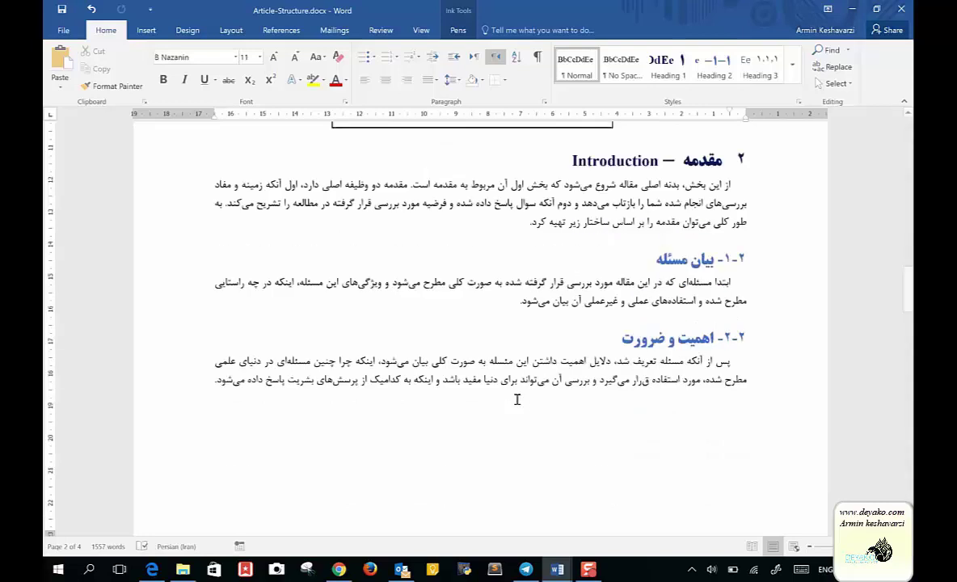
scroll(517, 399, up, 1)
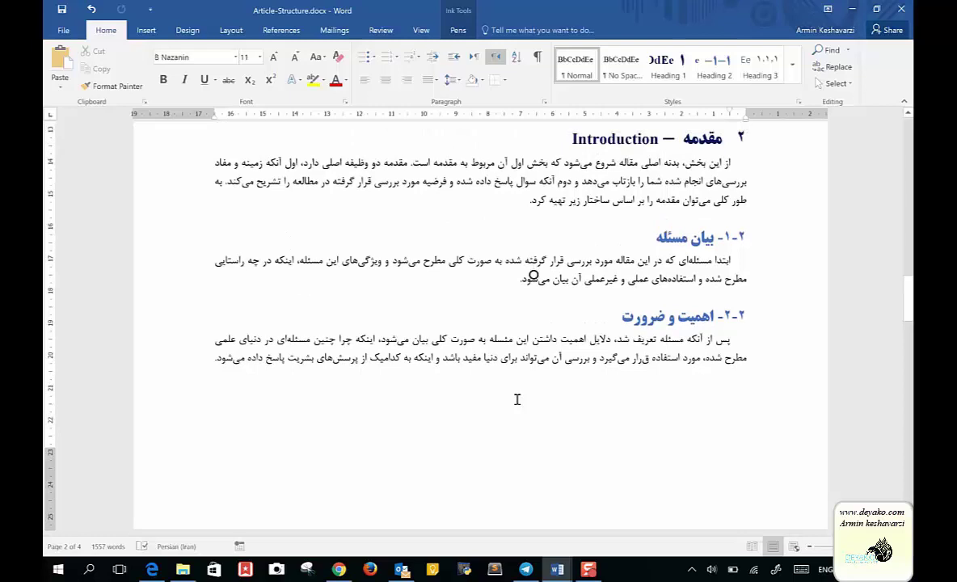
drag(731, 259, 515, 287)
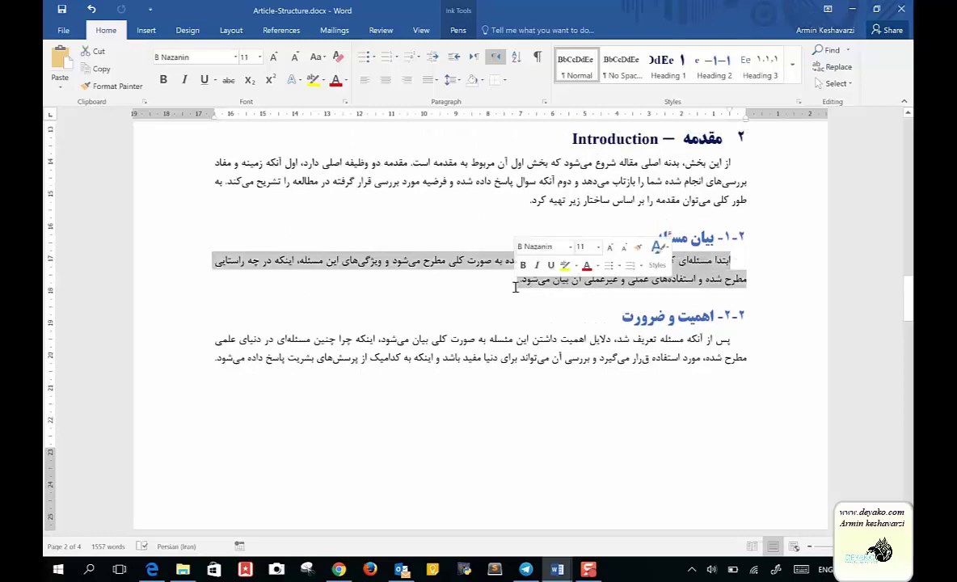
click(668, 229)
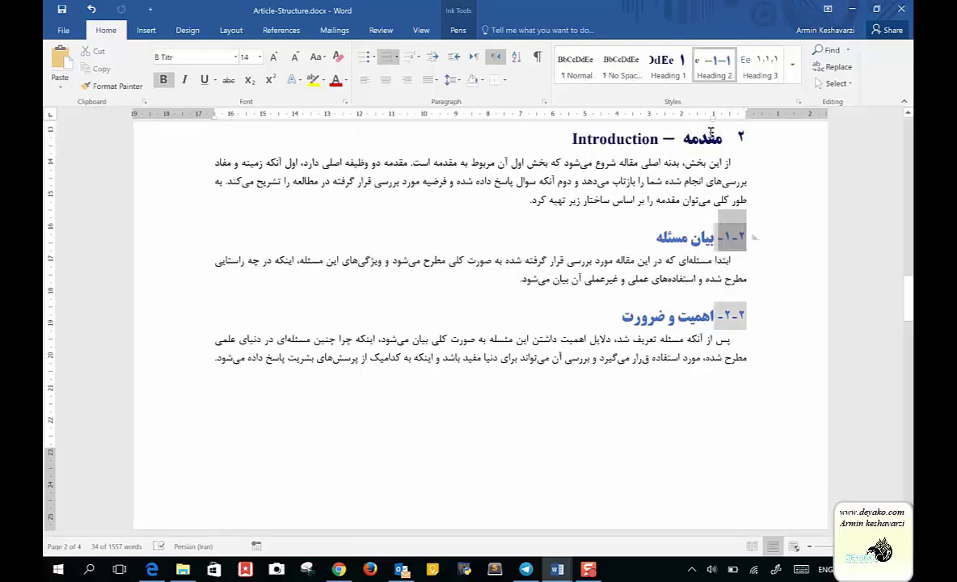
click(710, 132)
triple_click(614, 275)
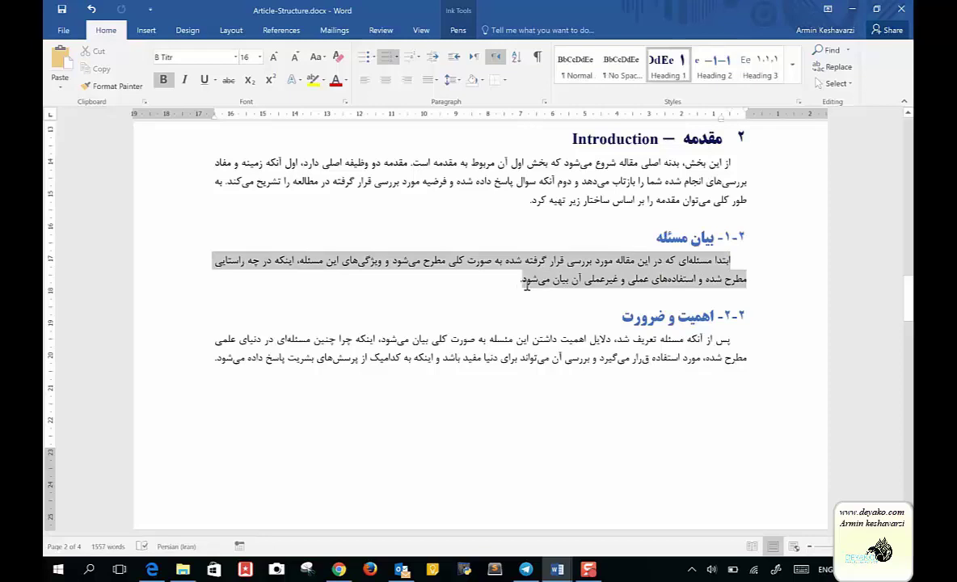
scroll(614, 275, down, 1)
scroll(679, 259, down, 1)
click(683, 260)
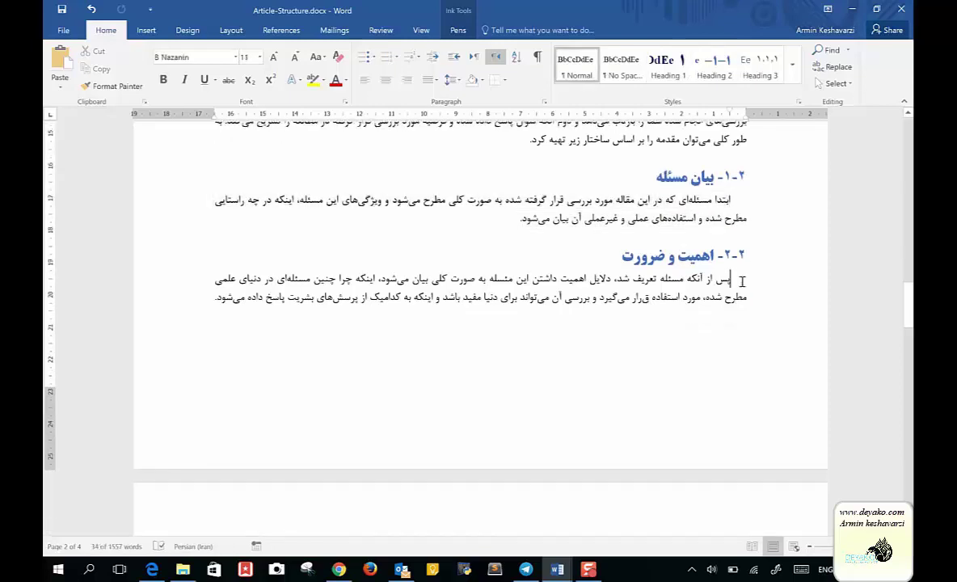
drag(729, 278, 216, 299)
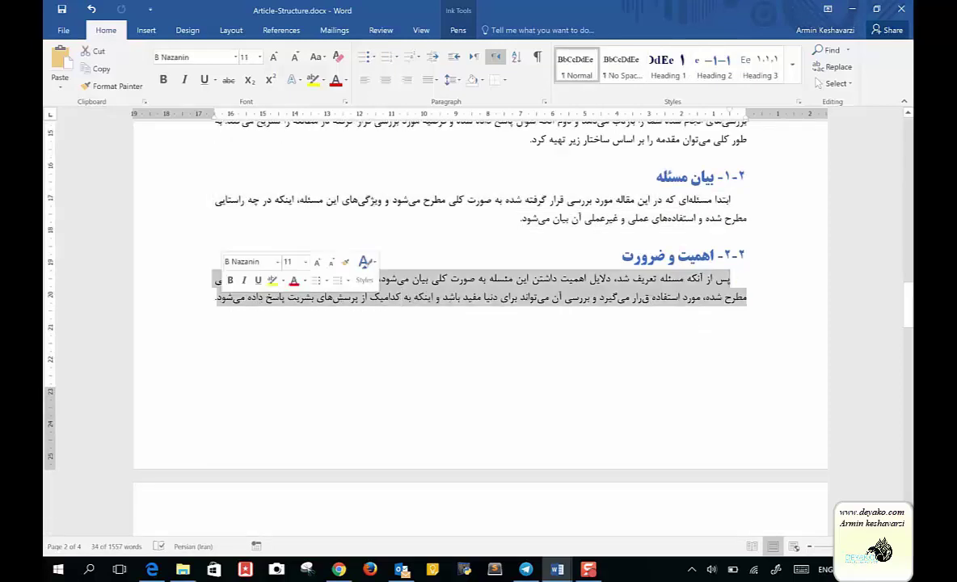
scroll(476, 323, down, 2)
scroll(223, 299, down, 5)
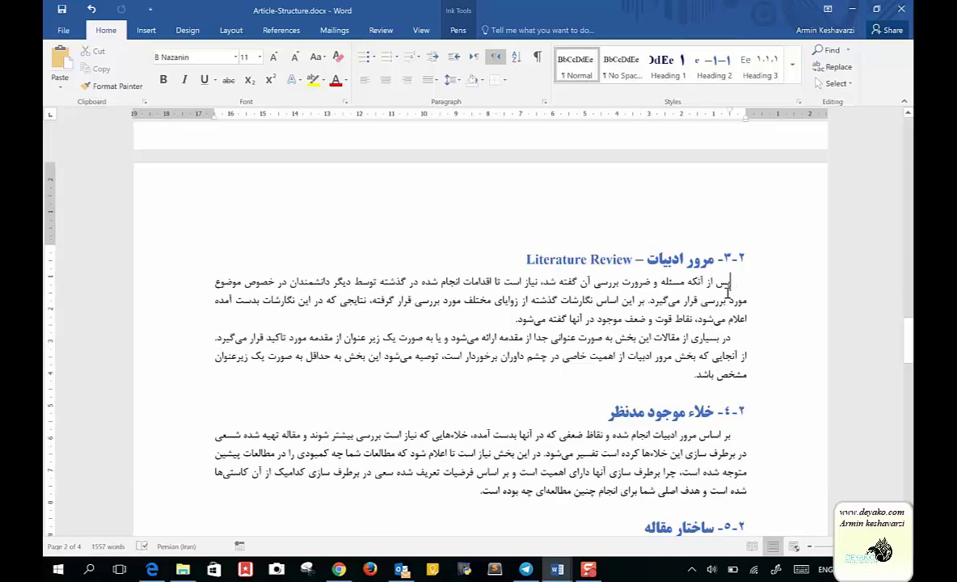
drag(730, 281, 647, 376)
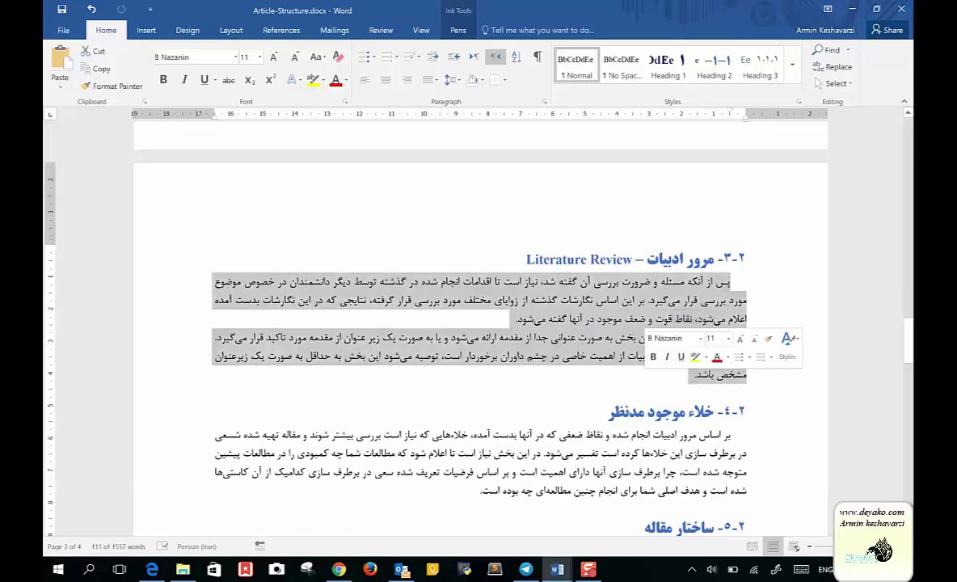
click(563, 332)
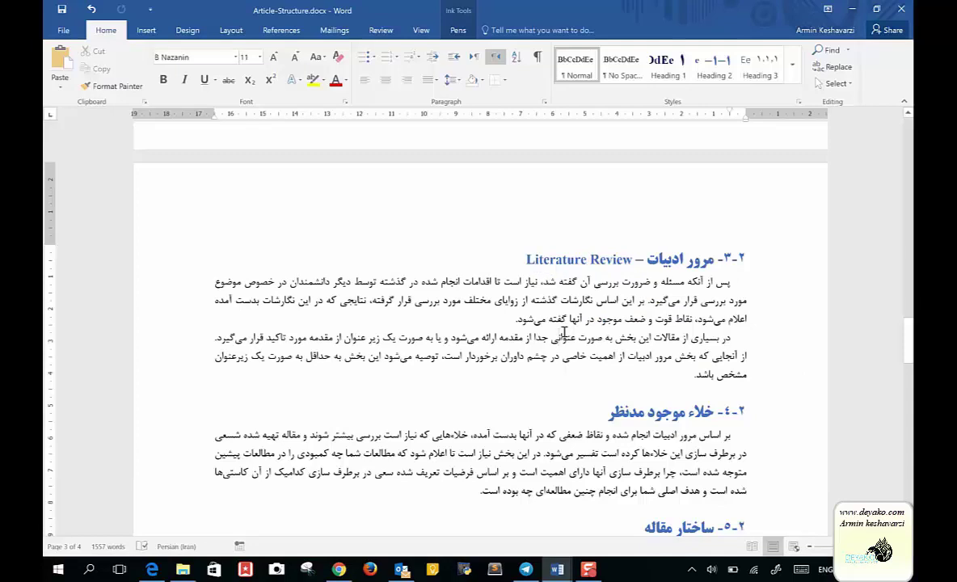
scroll(563, 333, down, 2)
scroll(563, 333, down, 1)
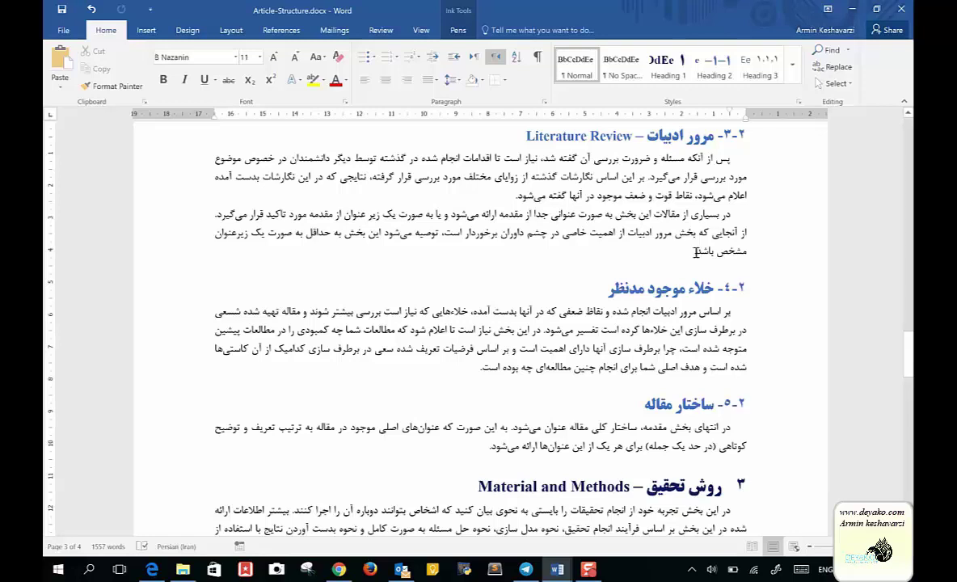
drag(692, 252, 735, 154)
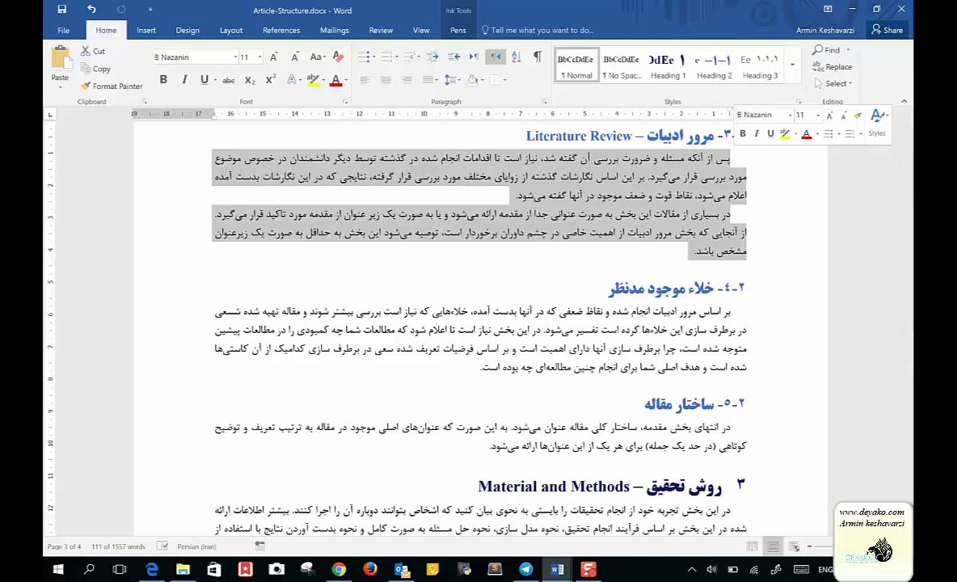
click(735, 312)
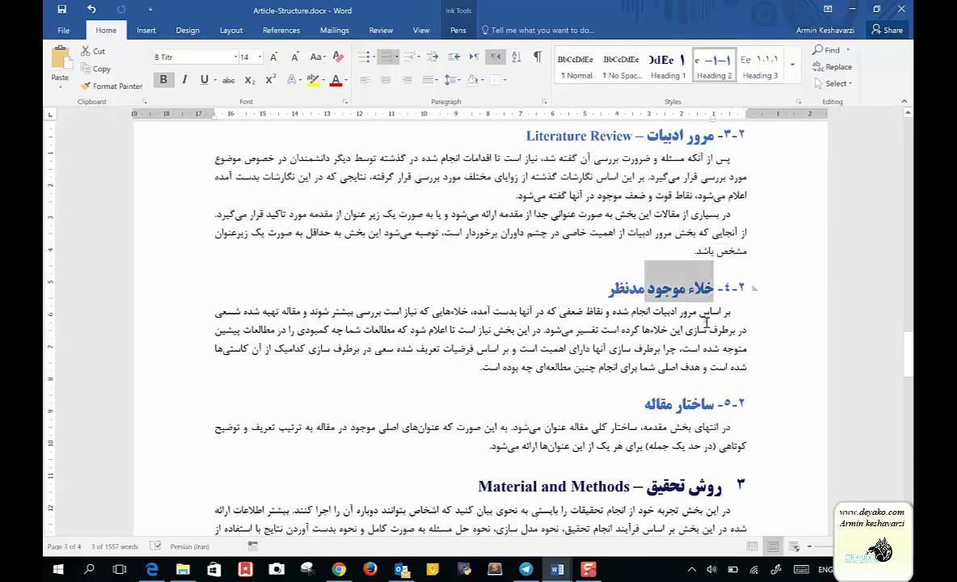
drag(735, 312, 480, 368)
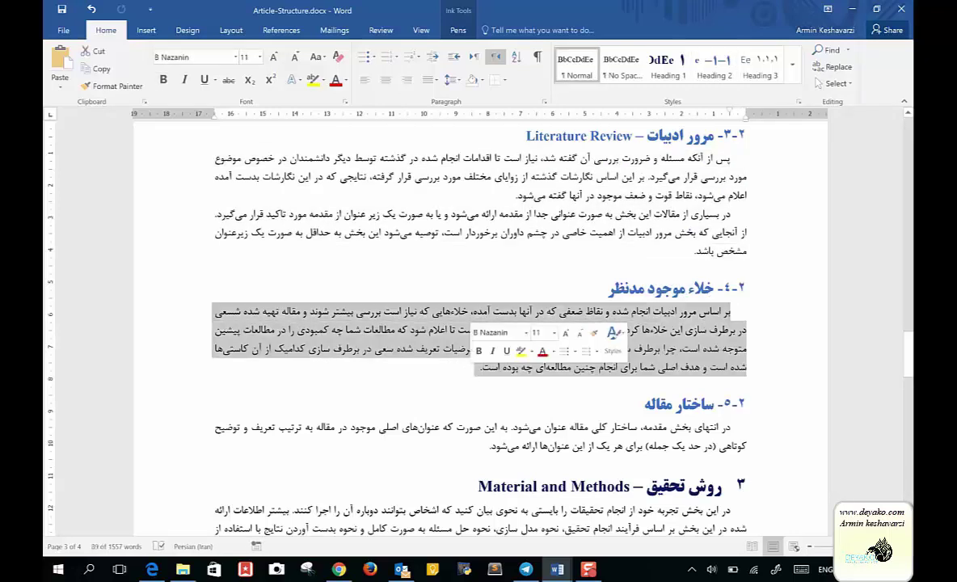
scroll(473, 377, down, 1)
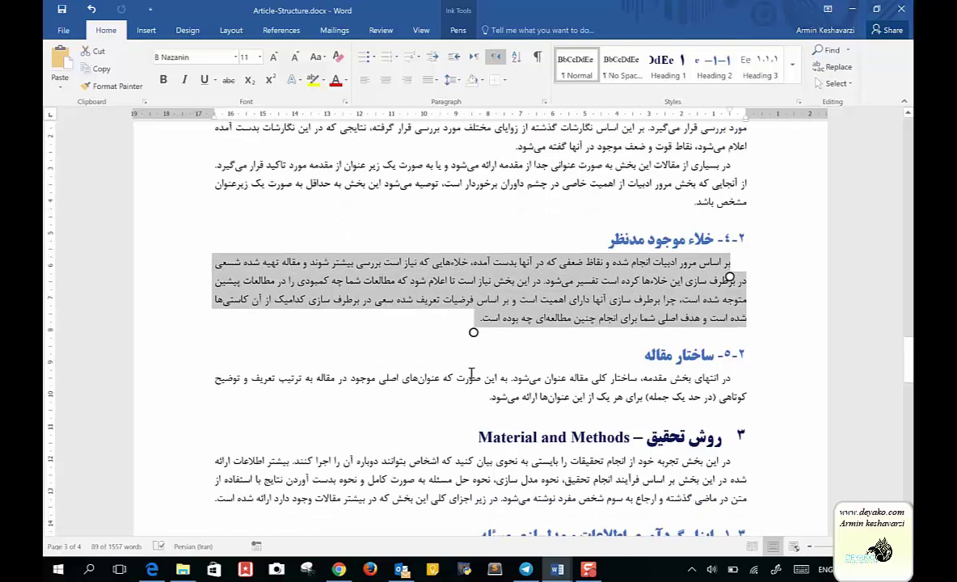
scroll(473, 377, up, 3)
scroll(472, 377, down, 3)
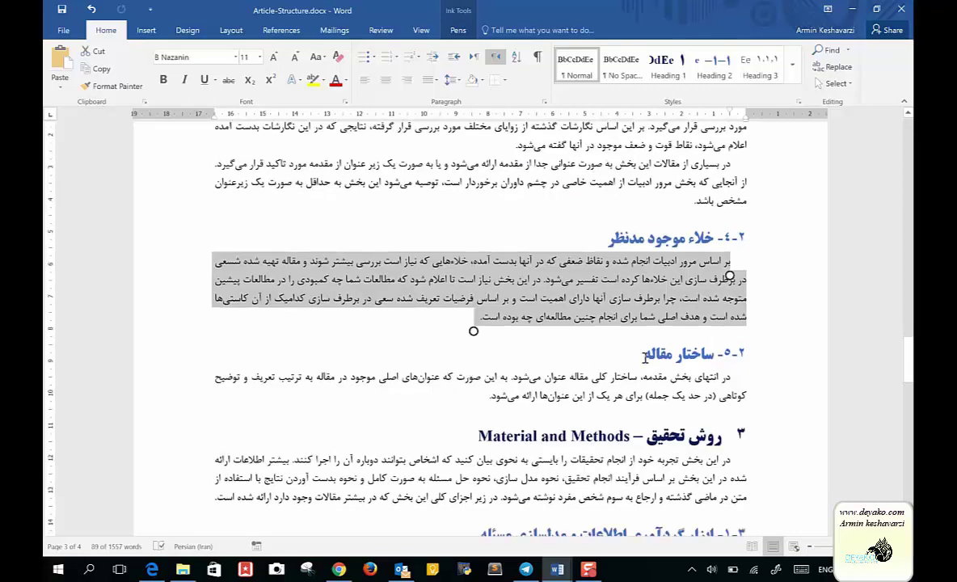
drag(634, 353, 715, 353)
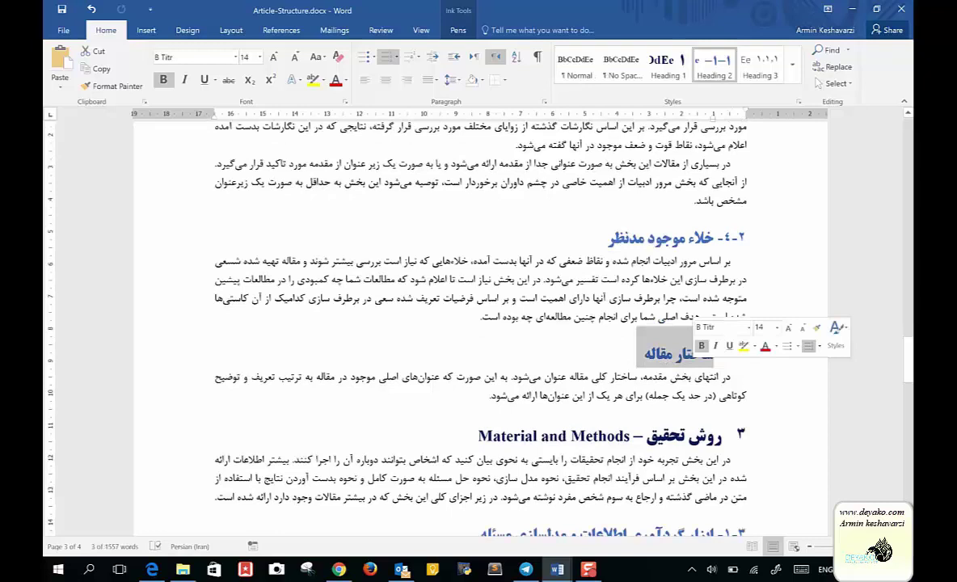
click(519, 396)
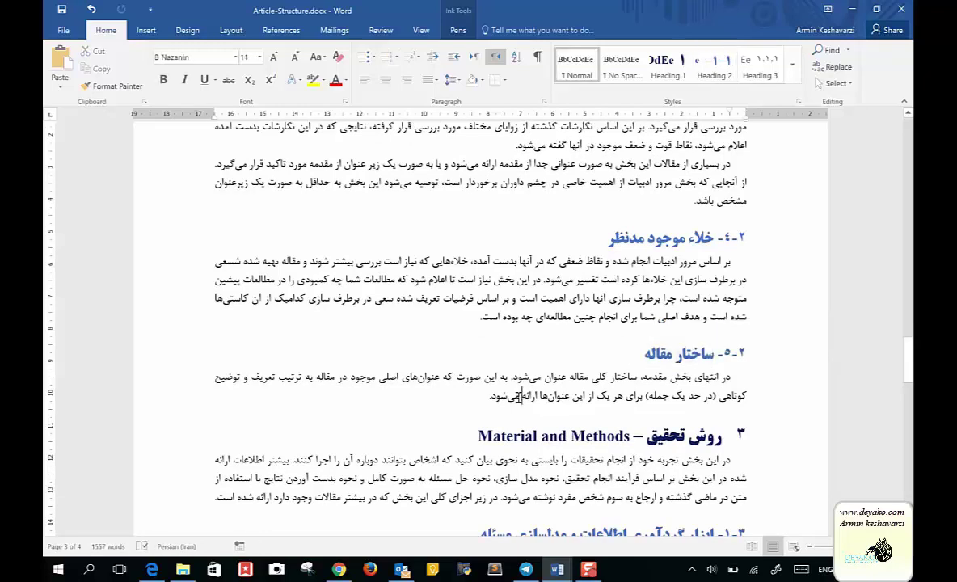
scroll(518, 396, down, 3)
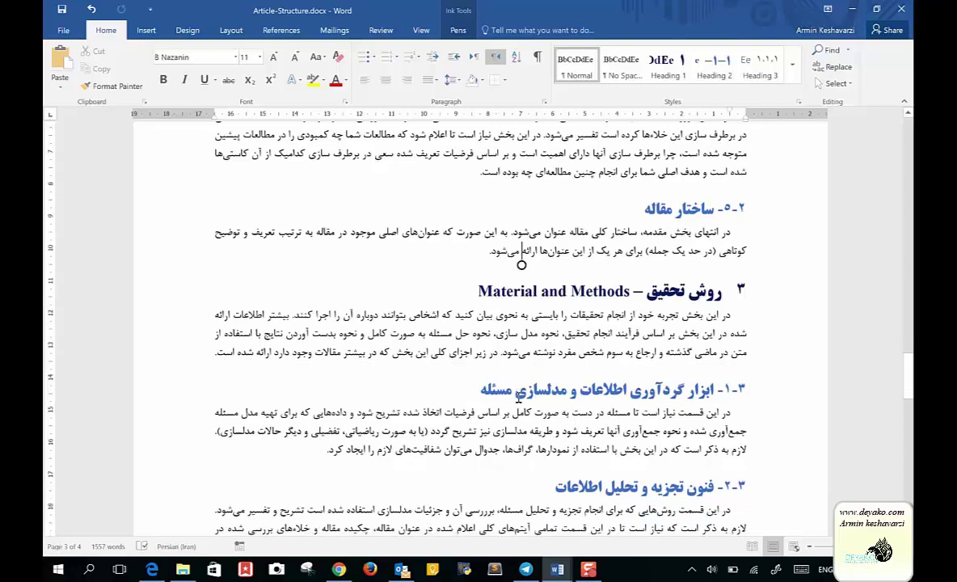
key(Down)
key(Down)
click(564, 326)
drag(731, 313, 216, 352)
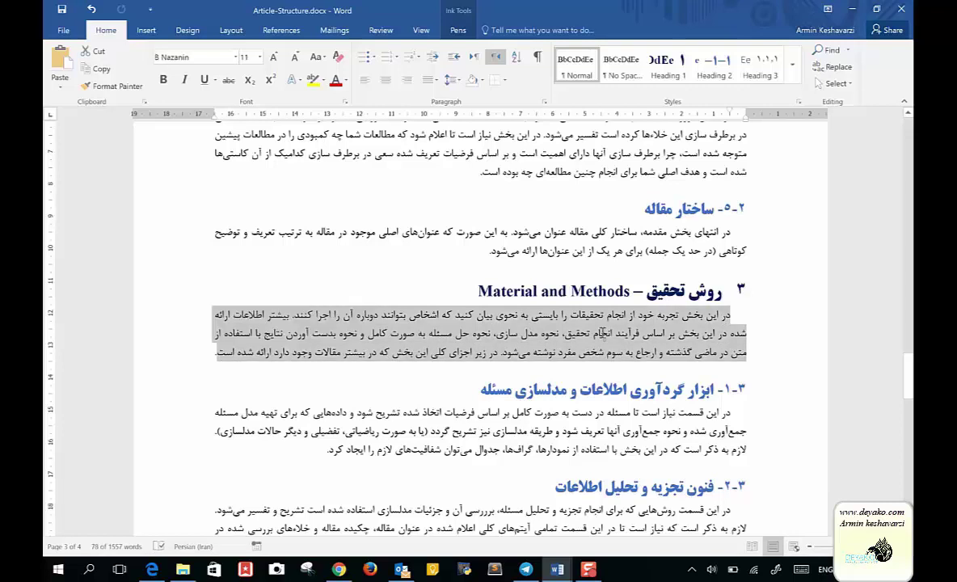
click(564, 314)
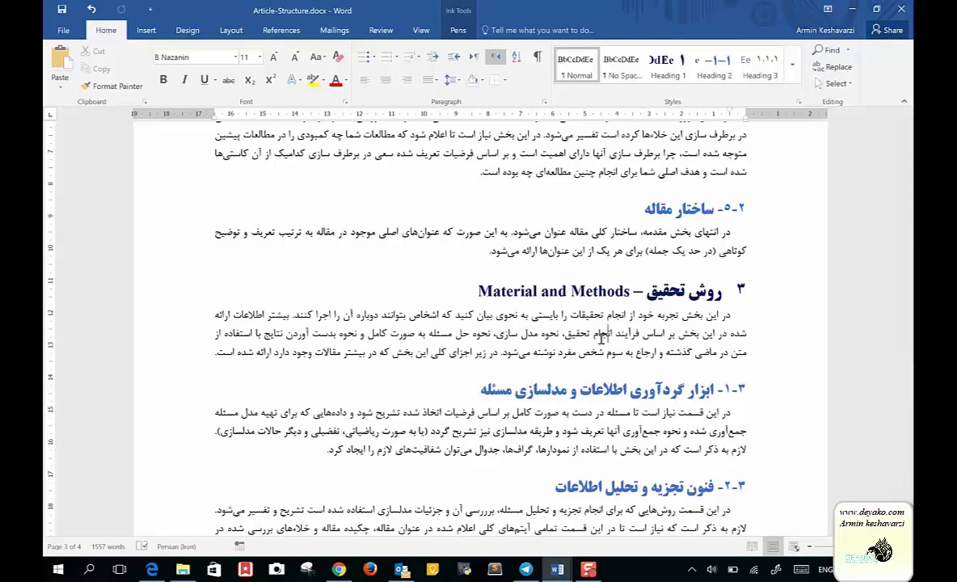
scroll(601, 338, down, 3)
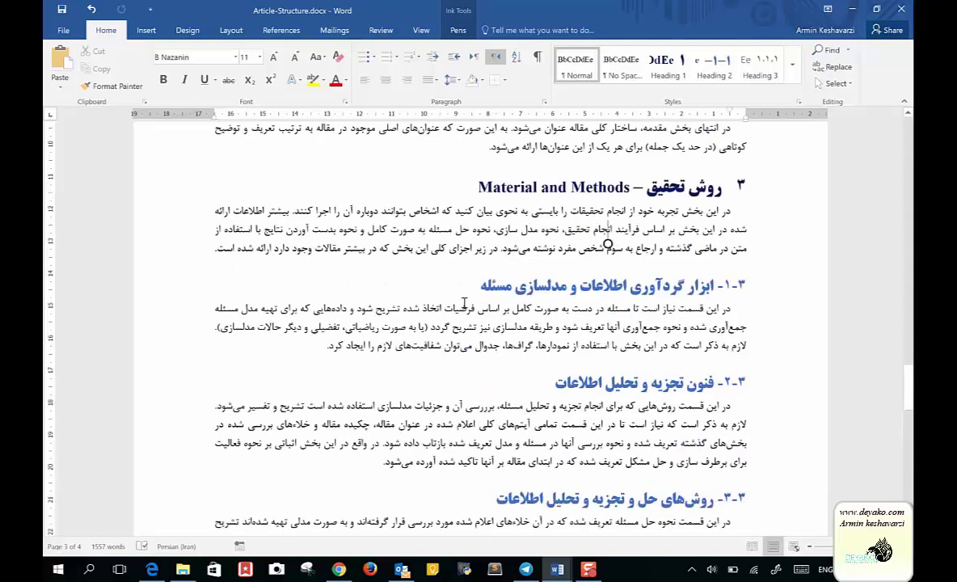
drag(476, 286, 684, 307)
drag(712, 296, 702, 309)
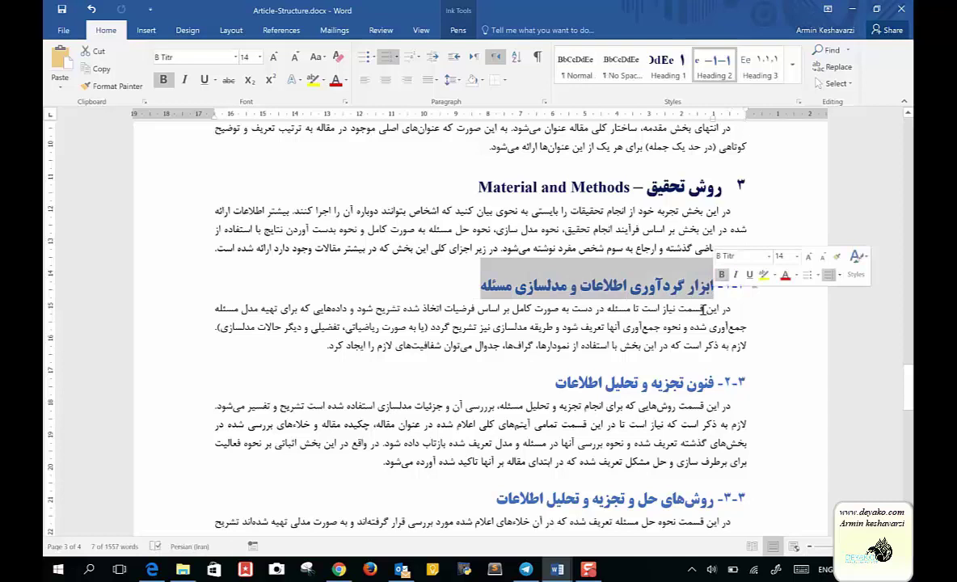
click(659, 308)
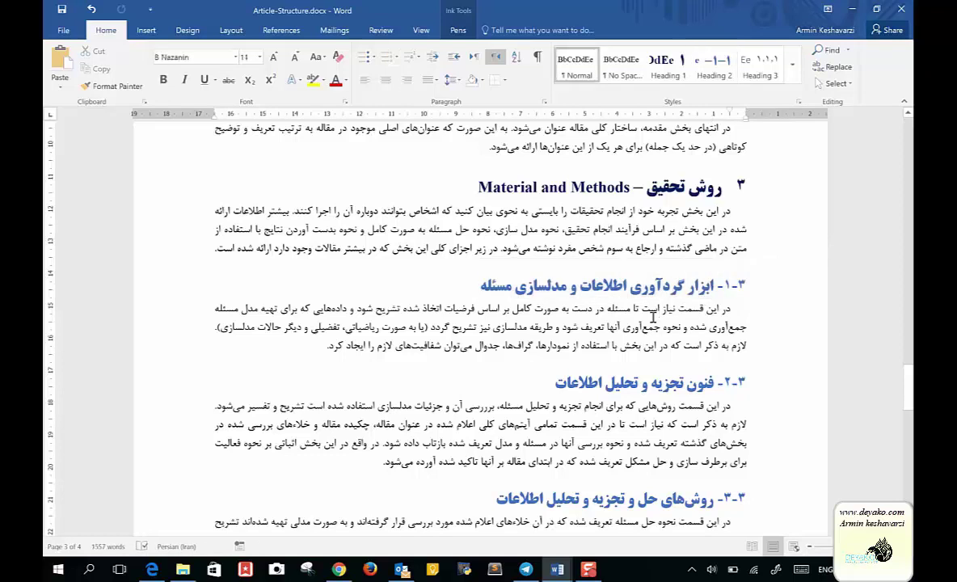
click(548, 286)
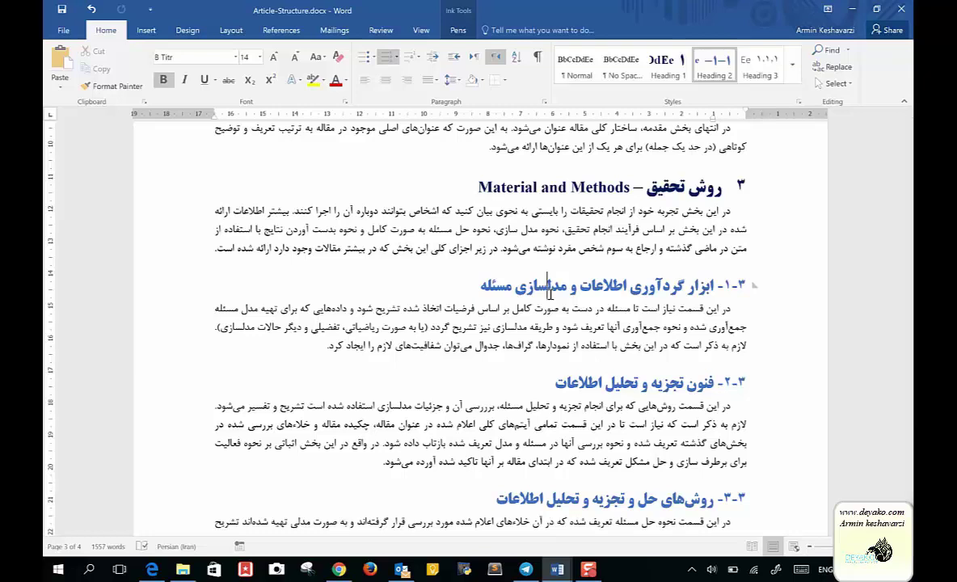
double_click(583, 282)
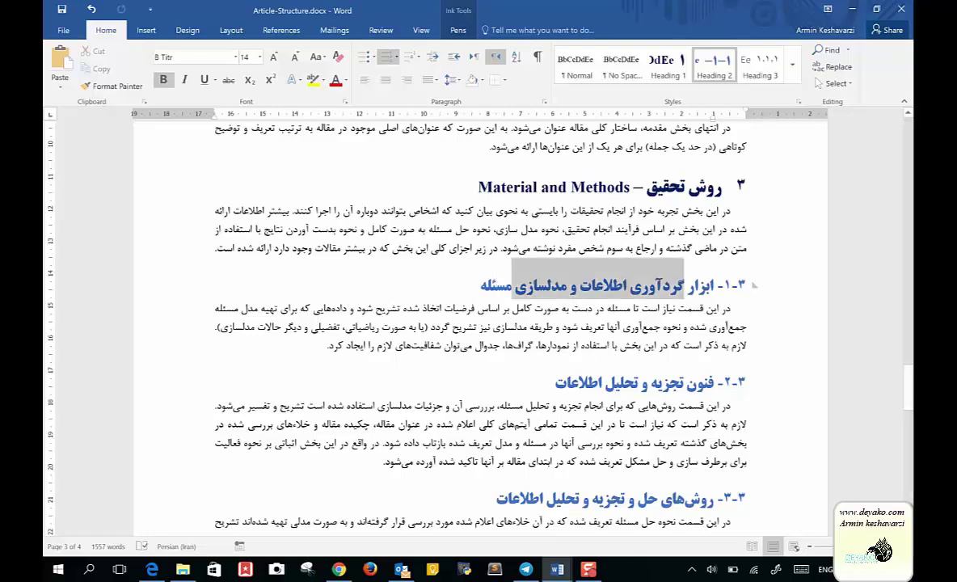
click(470, 344)
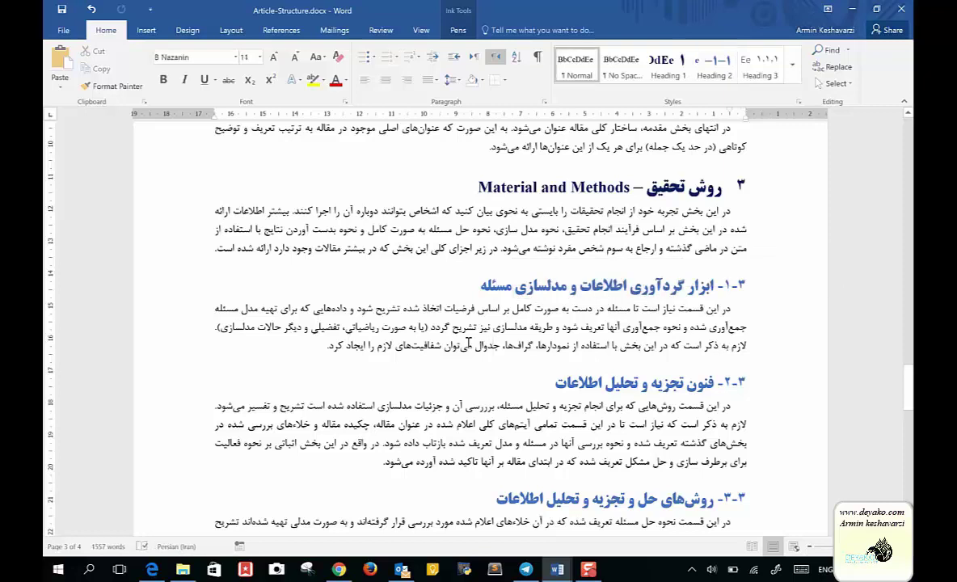
double_click(552, 347)
click(550, 347)
scroll(548, 346, down, 1)
scroll(547, 347, down, 1)
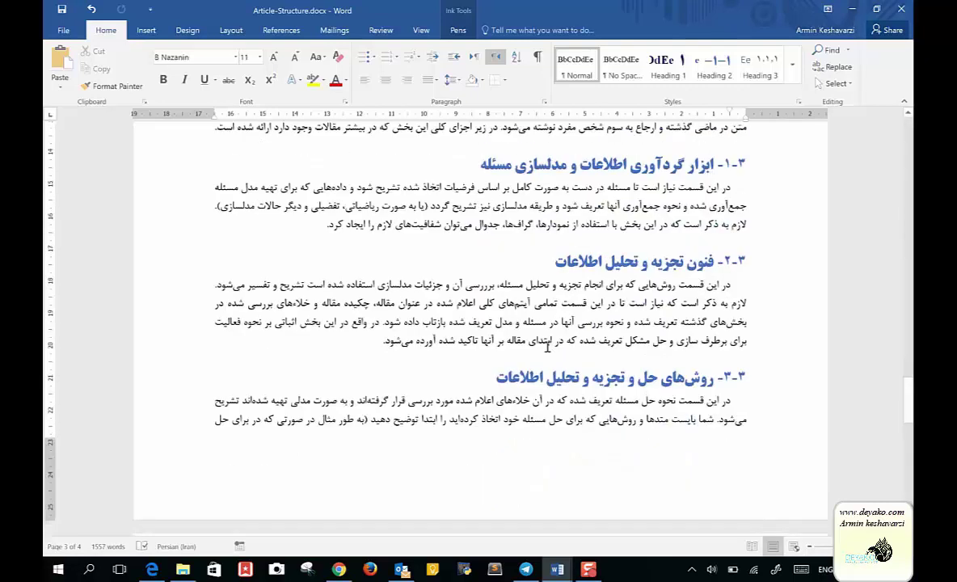
click(552, 262)
drag(552, 262, 714, 262)
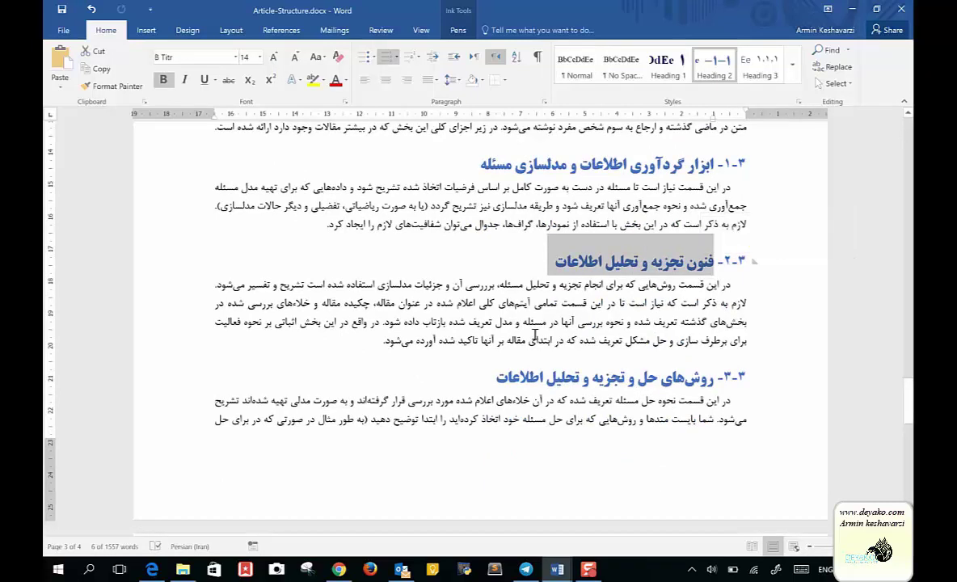
click(529, 341)
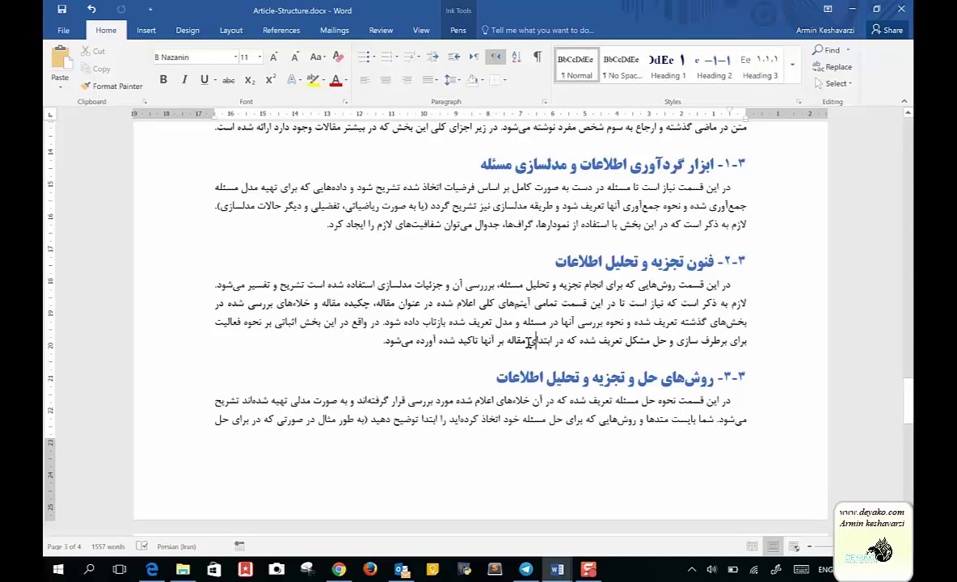
scroll(529, 341, down, 1)
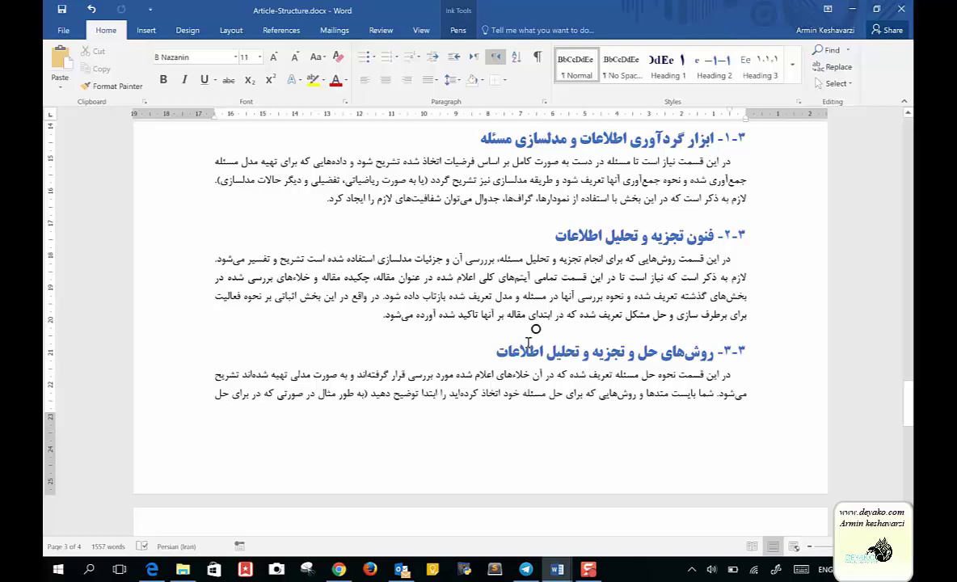
scroll(529, 341, down, 2)
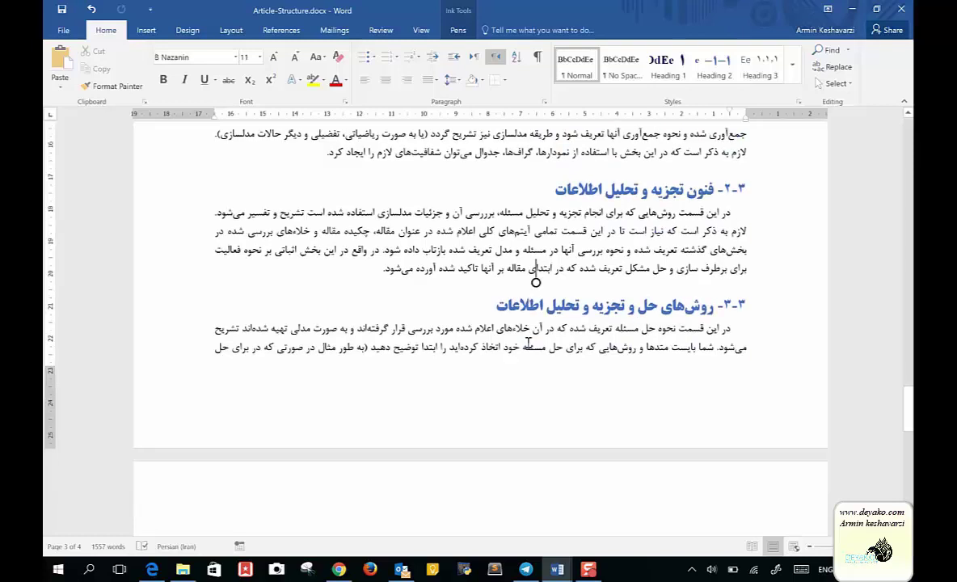
drag(501, 185, 501, 349)
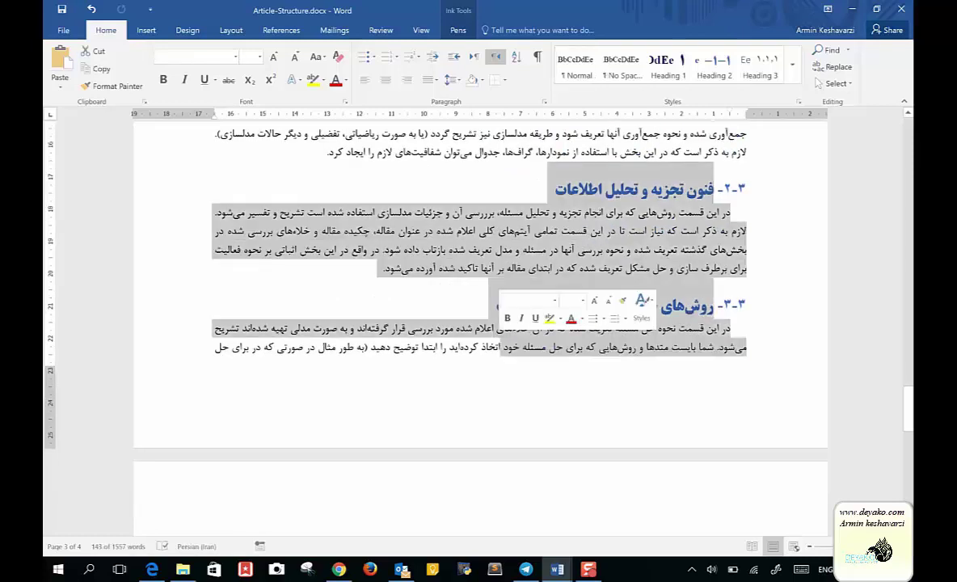
scroll(494, 335, down, 4)
scroll(494, 336, up, 3)
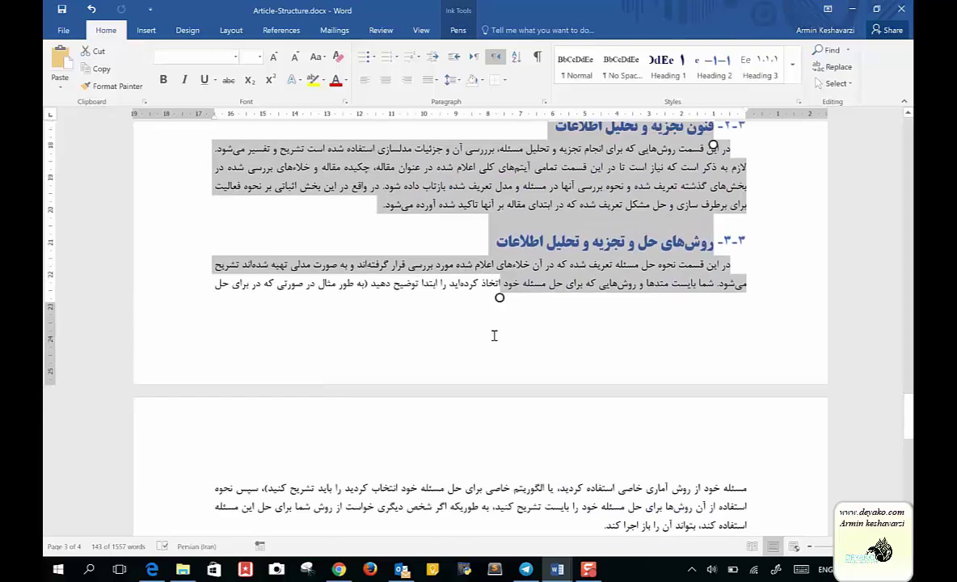
scroll(493, 335, up, 3)
click(719, 269)
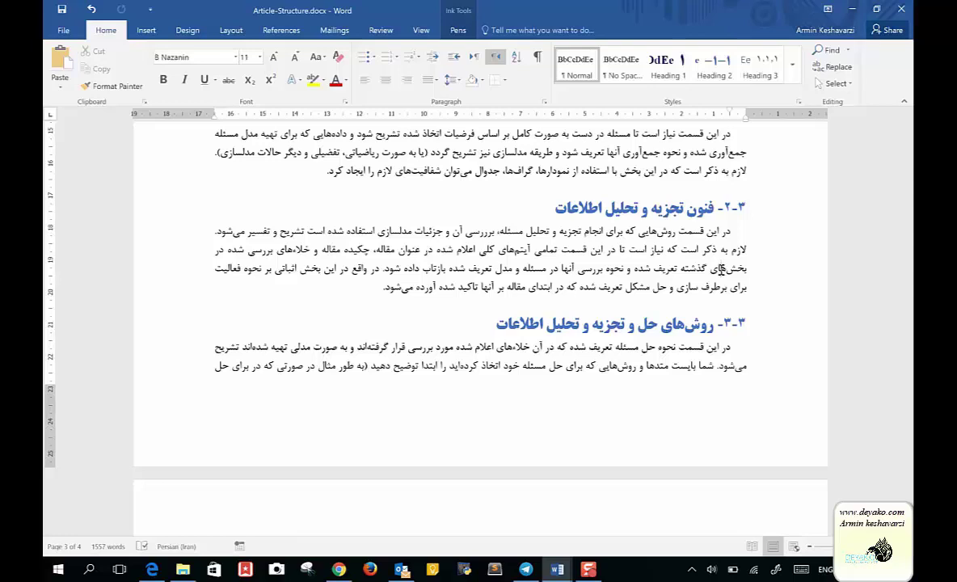
scroll(720, 270, down, 3)
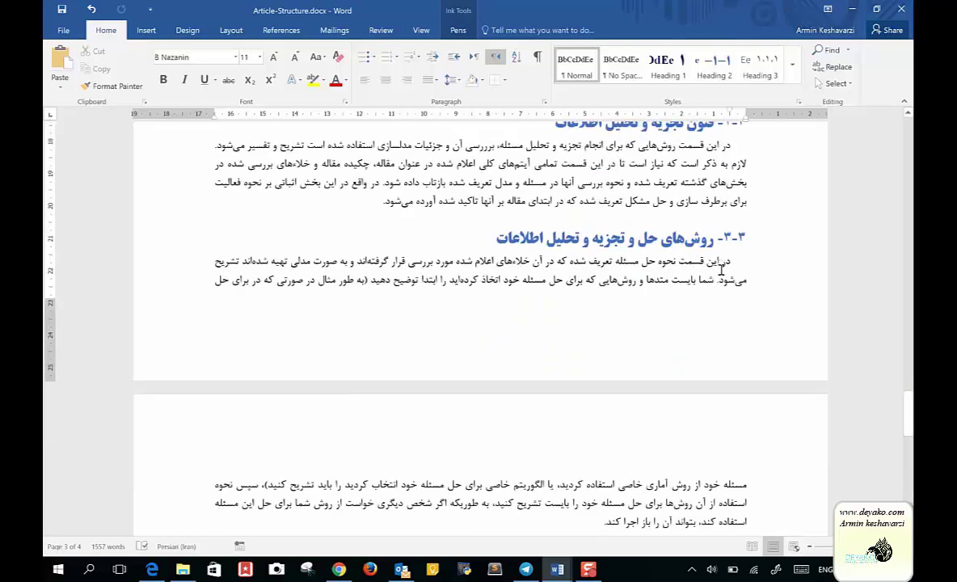
scroll(721, 269, down, 2)
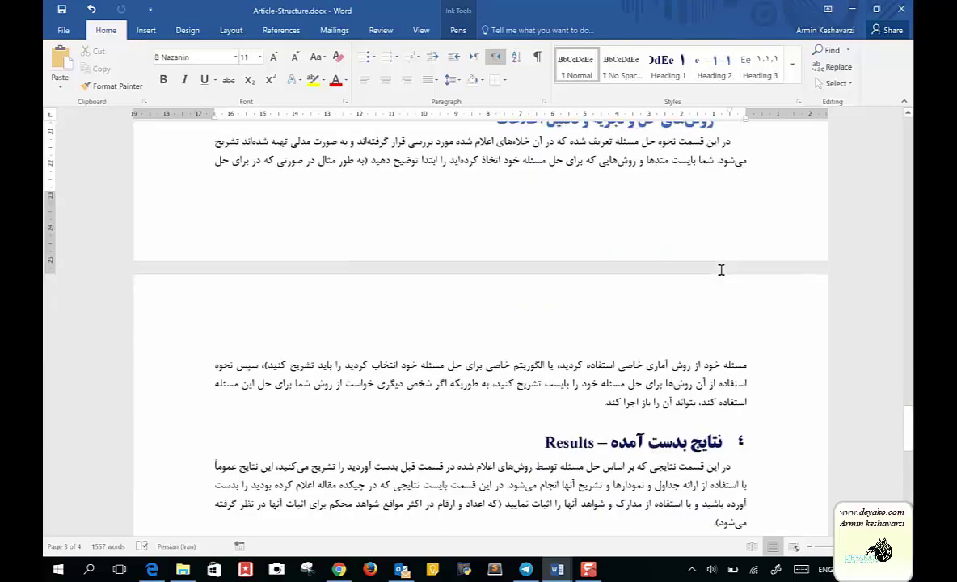
scroll(721, 269, down, 5)
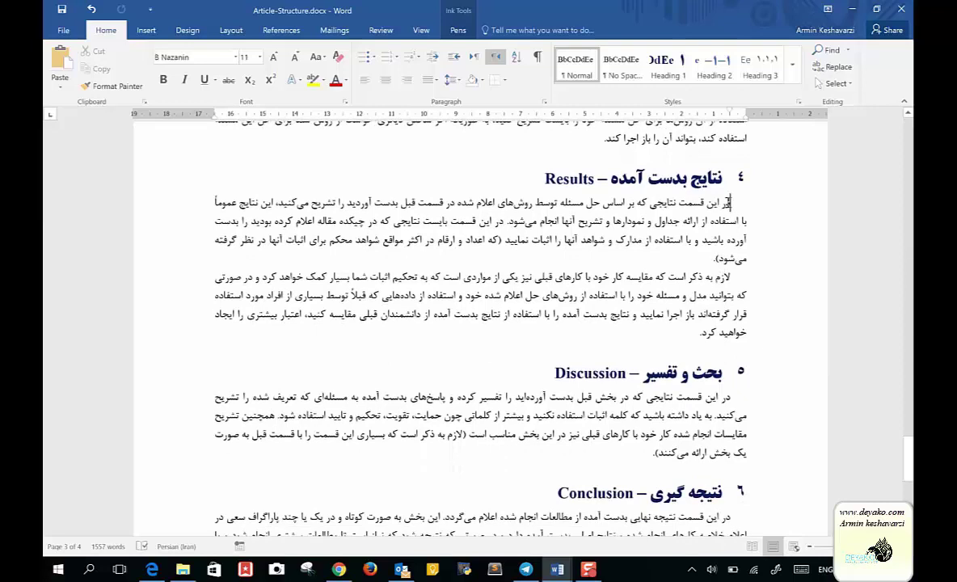
drag(730, 202, 701, 332)
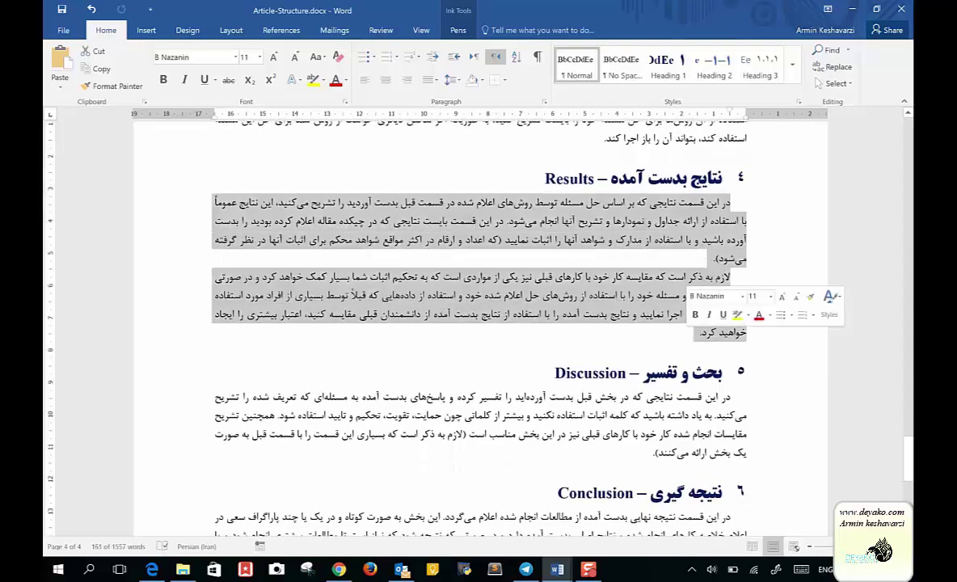
click(512, 275)
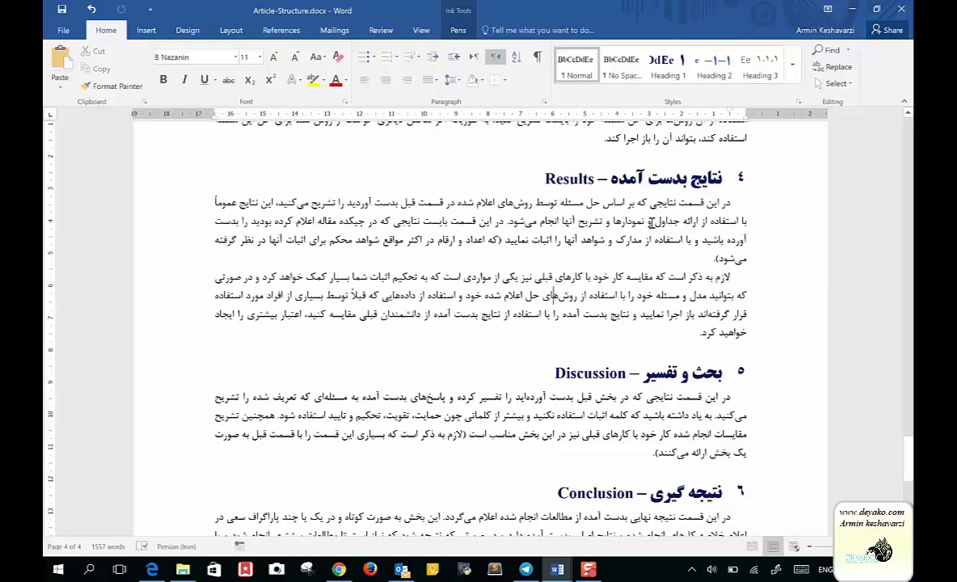
double_click(627, 220)
click(589, 203)
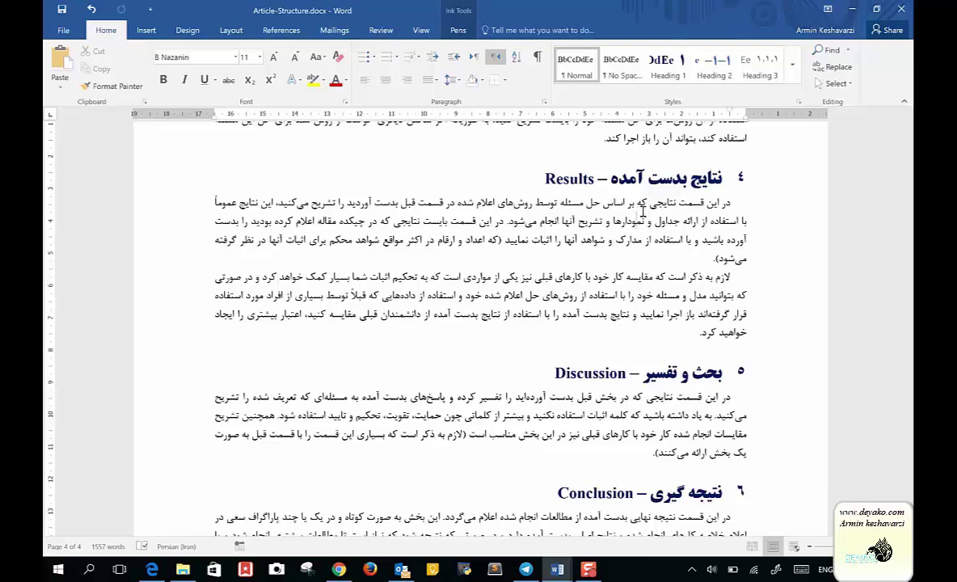
scroll(638, 243, down, 3)
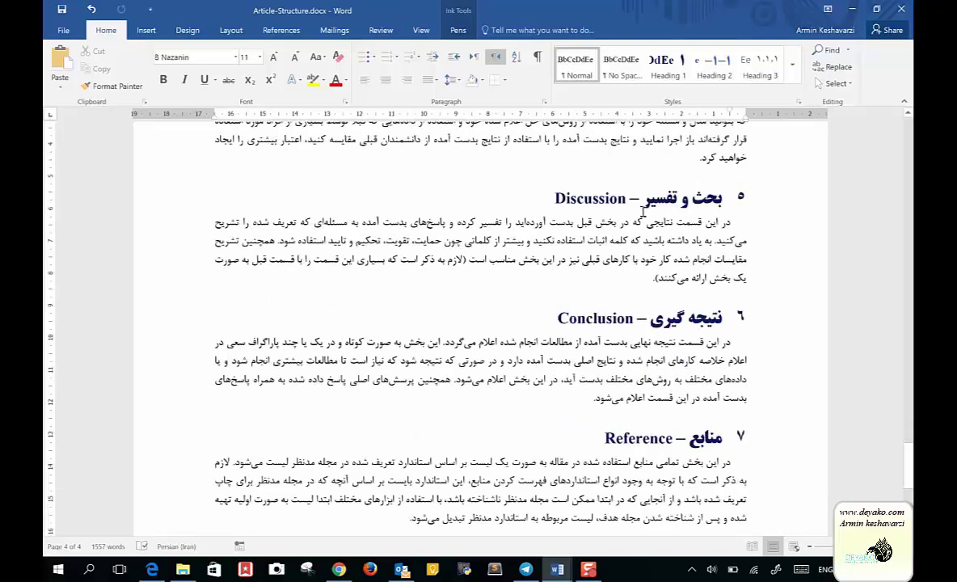
triple_click(649, 214)
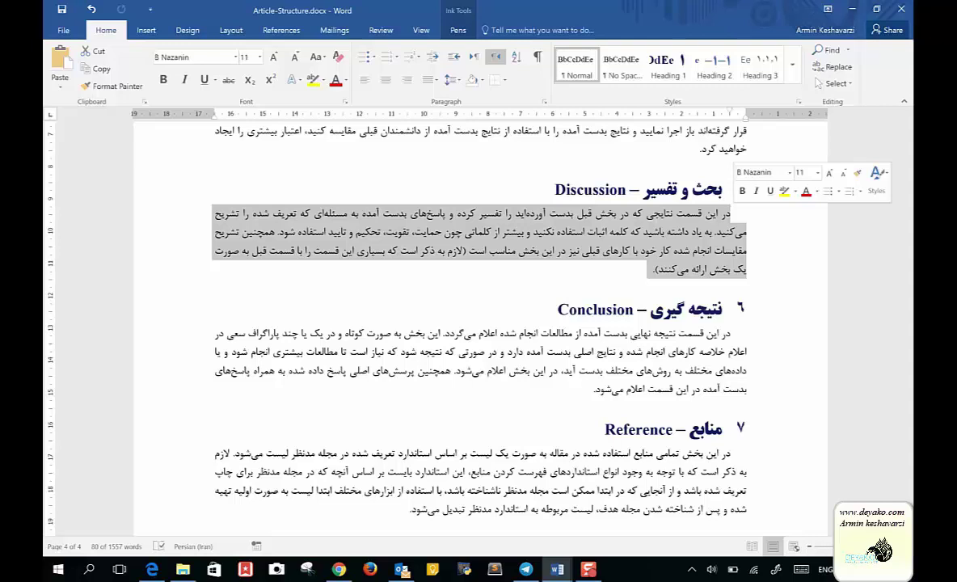
scroll(734, 213, down, 2)
click(661, 214)
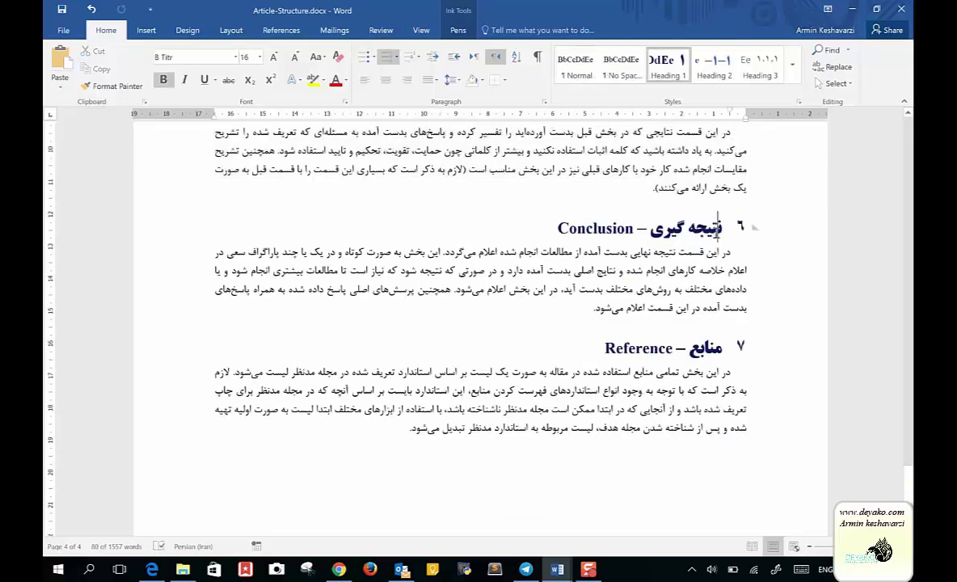
triple_click(621, 232)
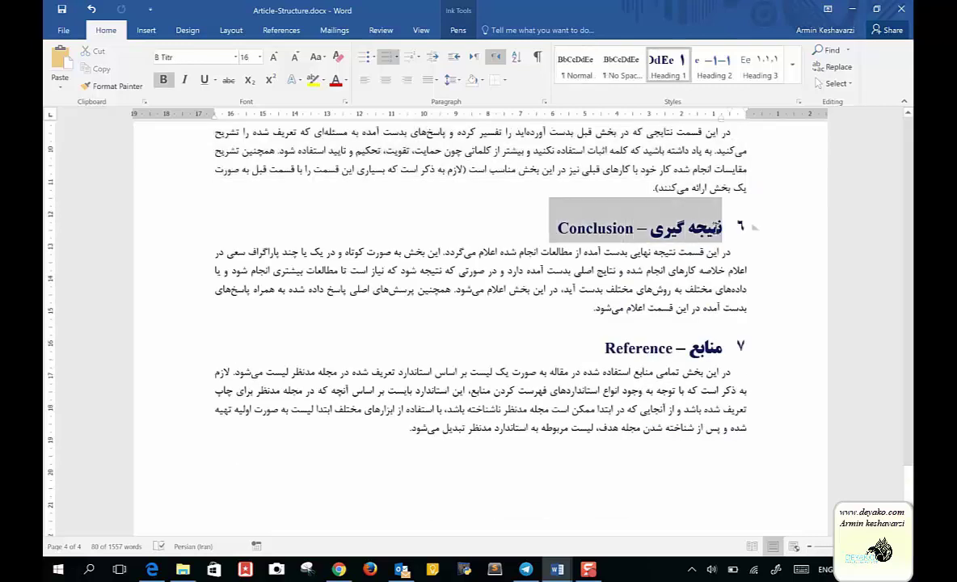
scroll(656, 301, up, 3)
Step: Select text up through Material and Methods, then check the Introduction heading's style and font
drag(657, 302, 774, 71)
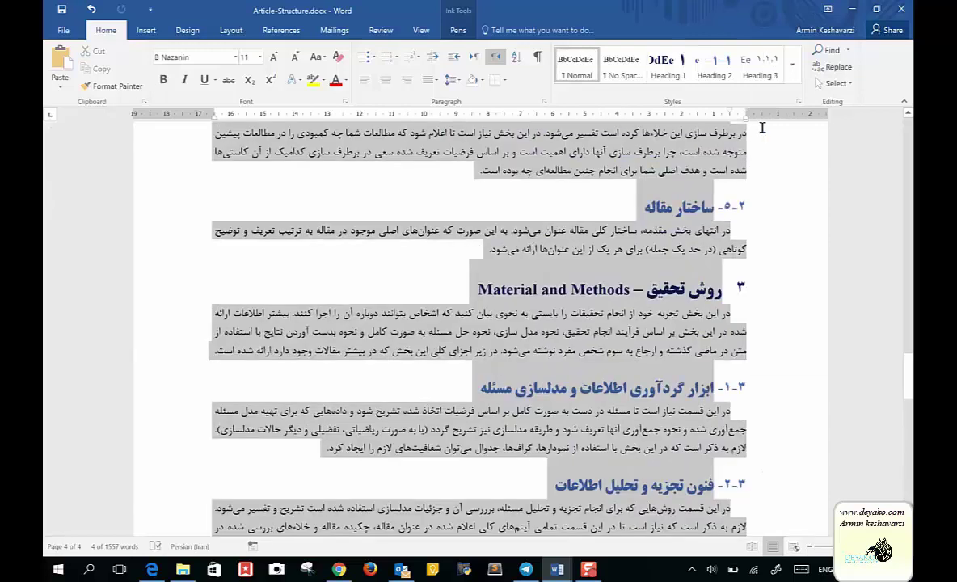
mouse_move(775, 71)
mouse_down()
mouse_move(719, 333)
mouse_move(670, 305)
mouse_up()
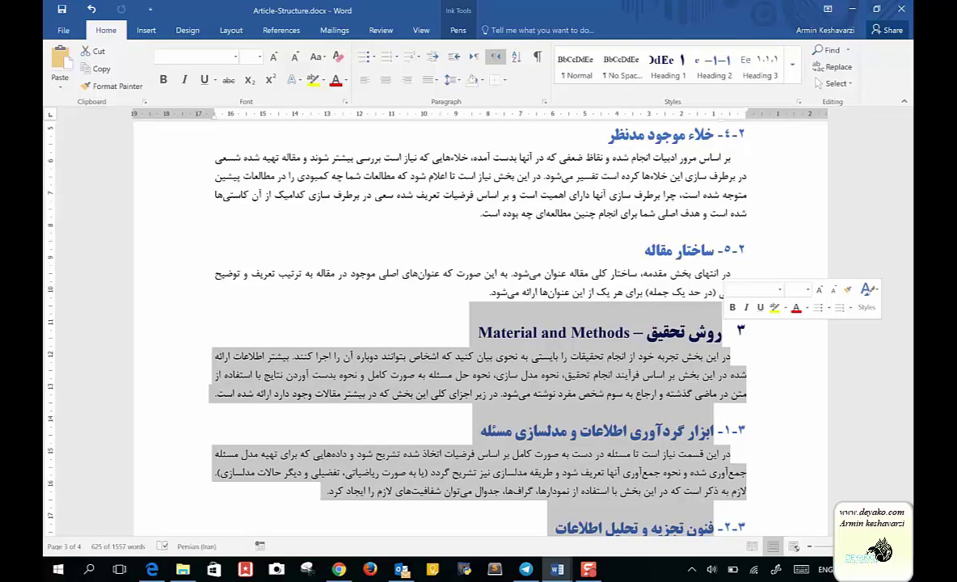
scroll(727, 316, up, 4)
scroll(727, 317, up, 1)
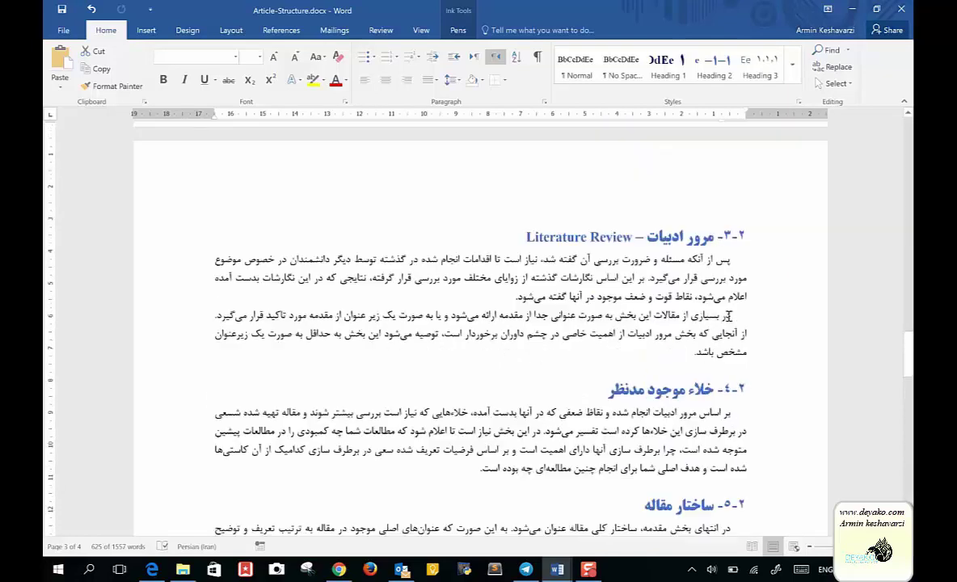
scroll(727, 316, up, 4)
scroll(727, 316, up, 3)
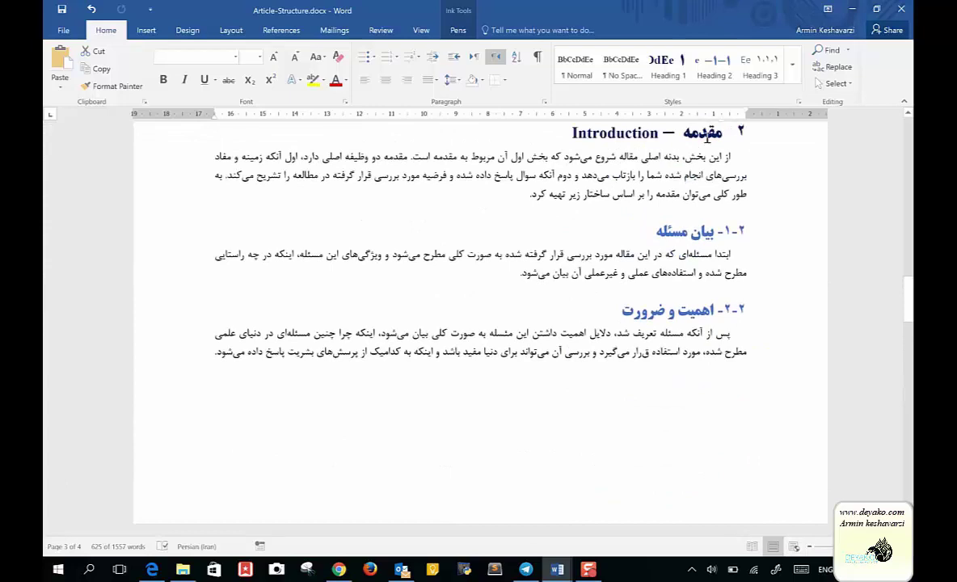
click(708, 137)
scroll(710, 139, down, 2)
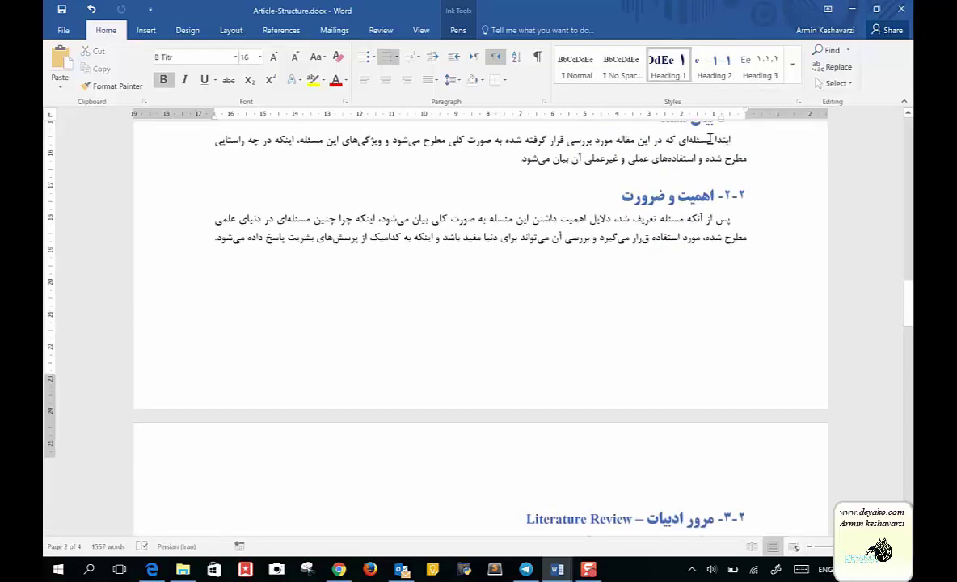
scroll(709, 139, down, 3)
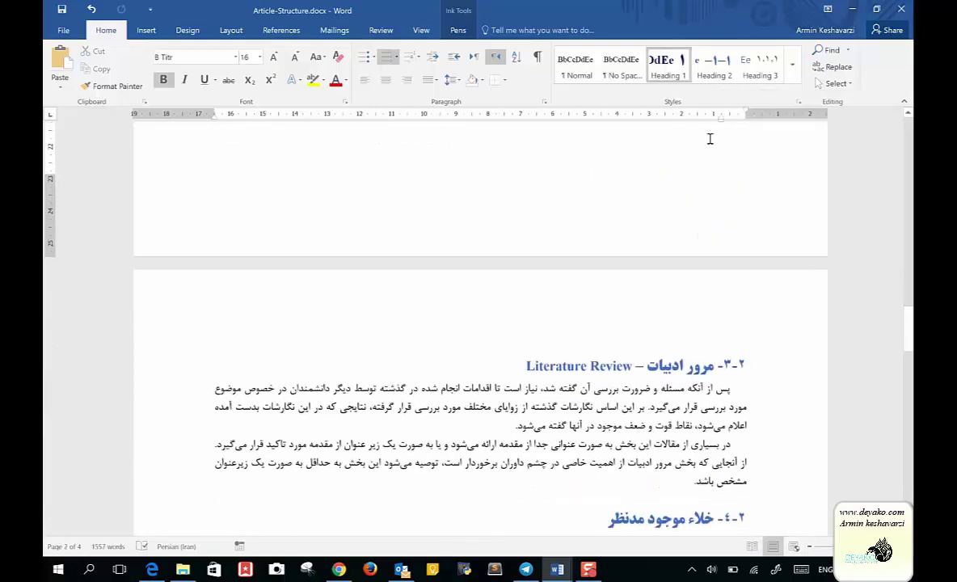
Step: Select the Literature Review and Methods heading words and check the body text's style
double_click(685, 365)
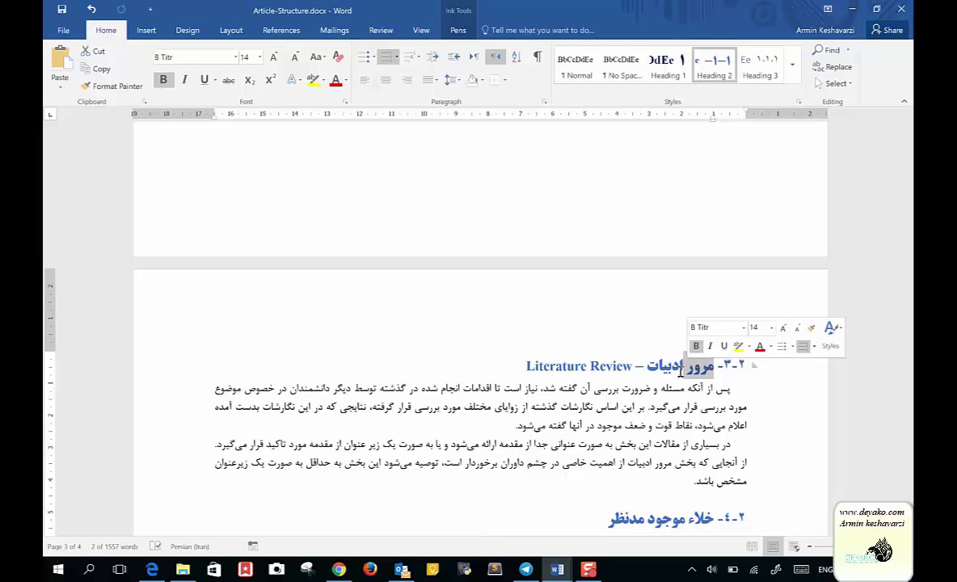
mouse_move(525, 363)
mouse_down()
mouse_move(627, 376)
mouse_move(712, 368)
mouse_up()
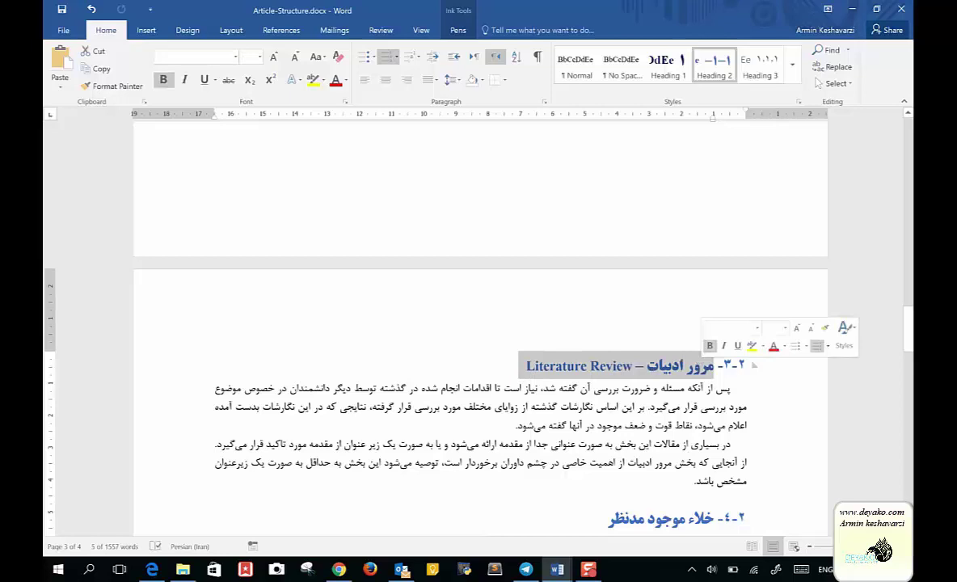
scroll(480, 323, down, 3)
scroll(480, 323, down, 4)
scroll(480, 324, down, 1)
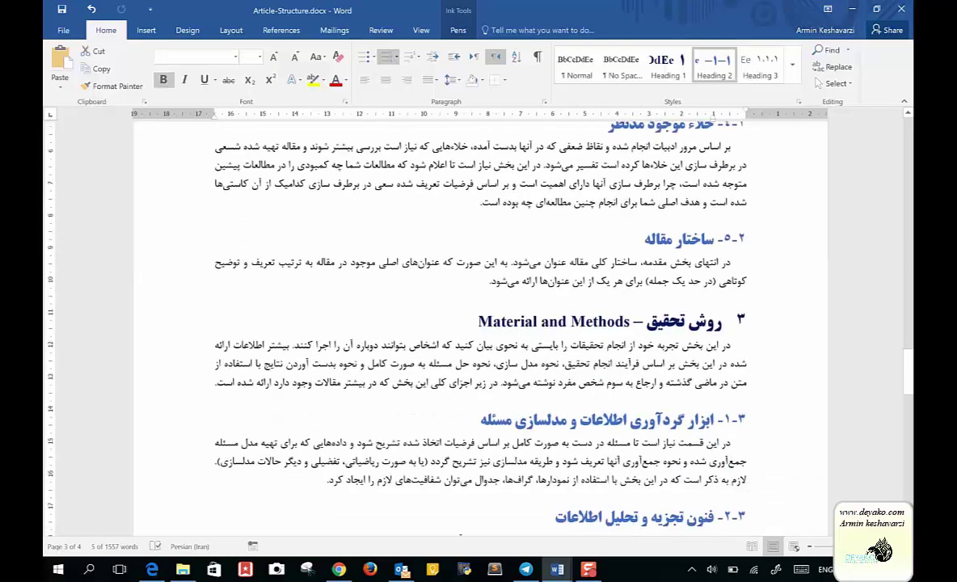
scroll(677, 374, down, 3)
scroll(677, 373, down, 3)
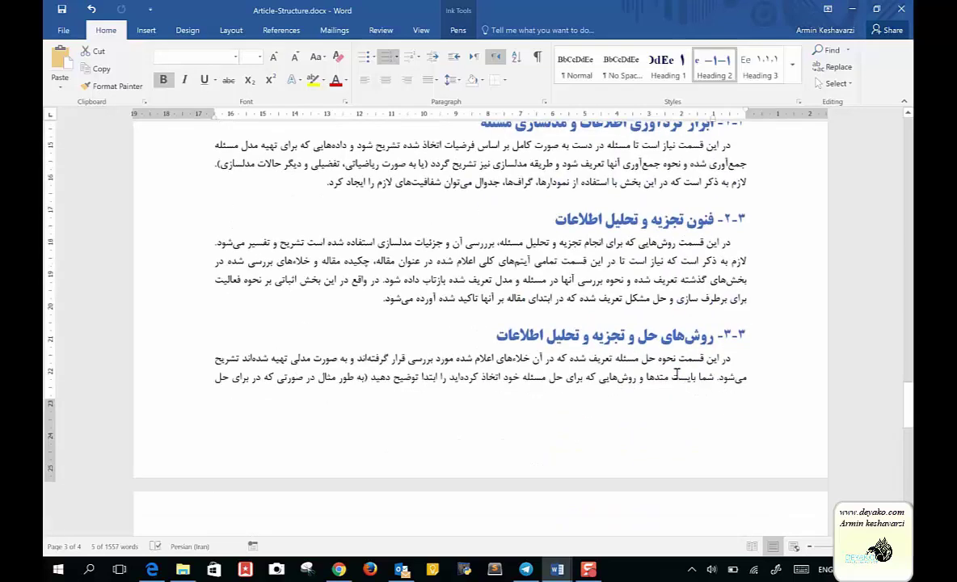
scroll(677, 373, up, 4)
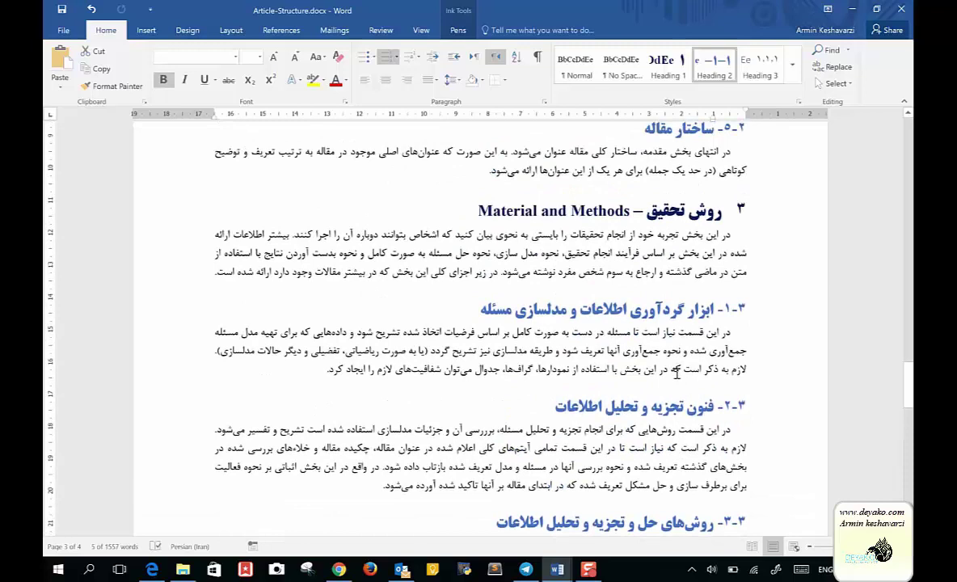
double_click(703, 210)
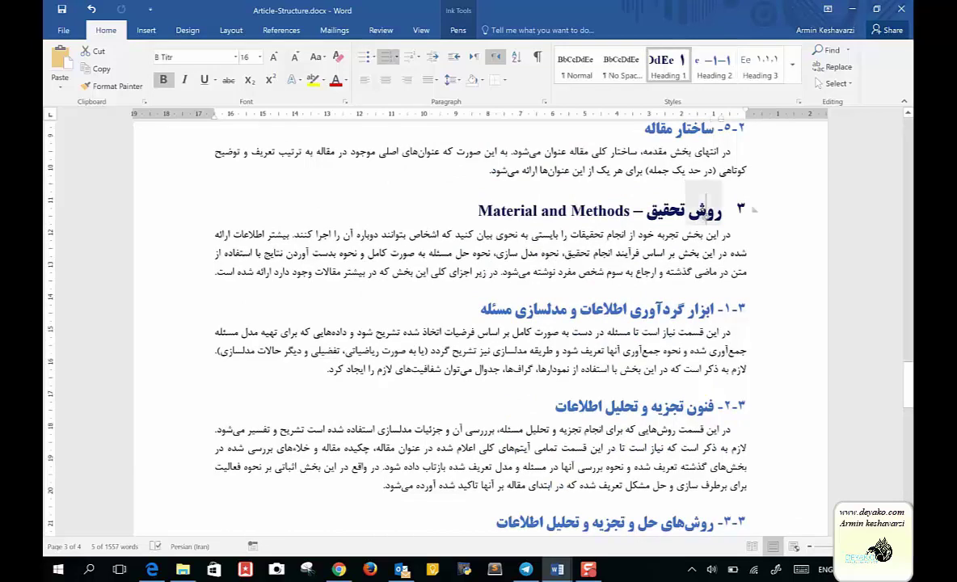
scroll(700, 208, down, 3)
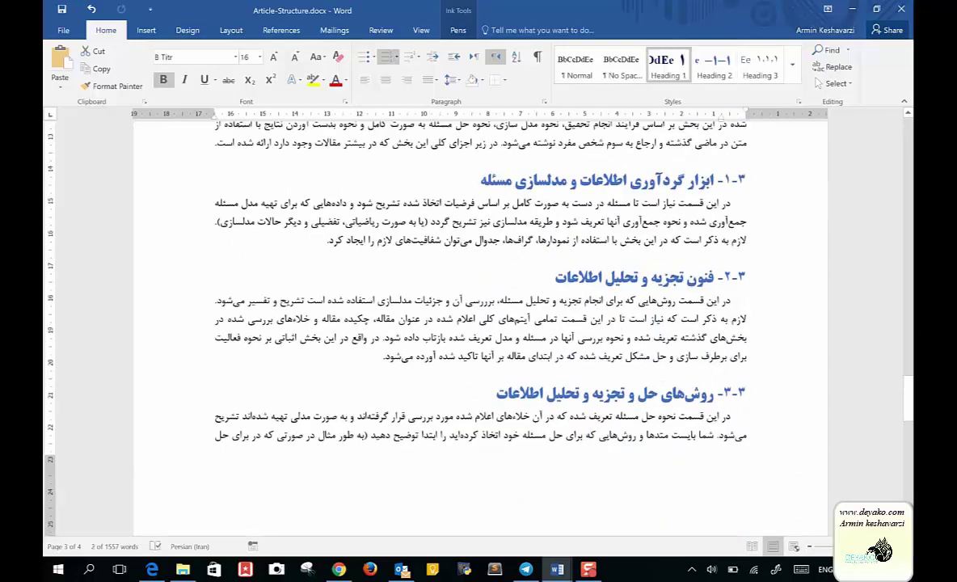
click(700, 209)
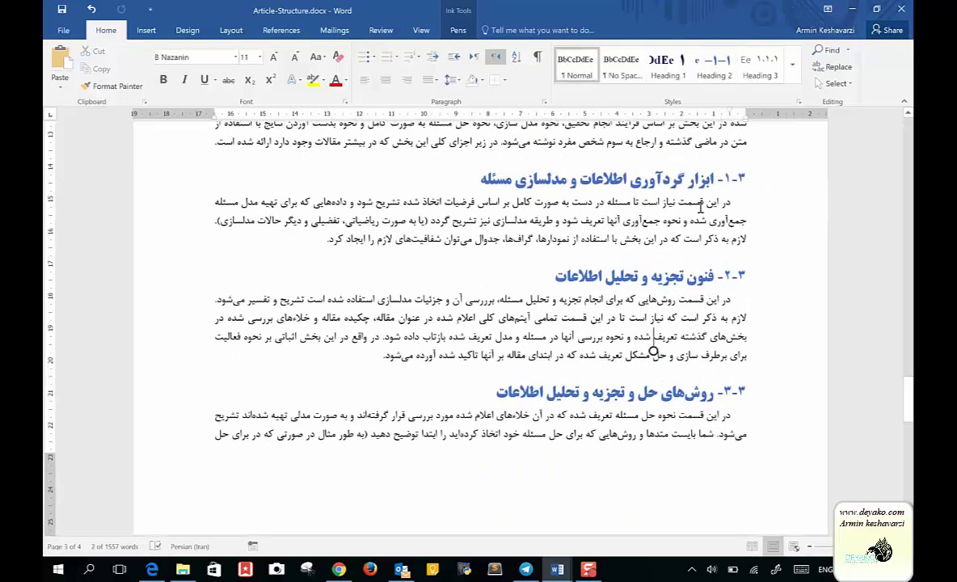
Step: Select the Conclusion heading and its paragraph to inspect their formatting
scroll(699, 209, down, 10)
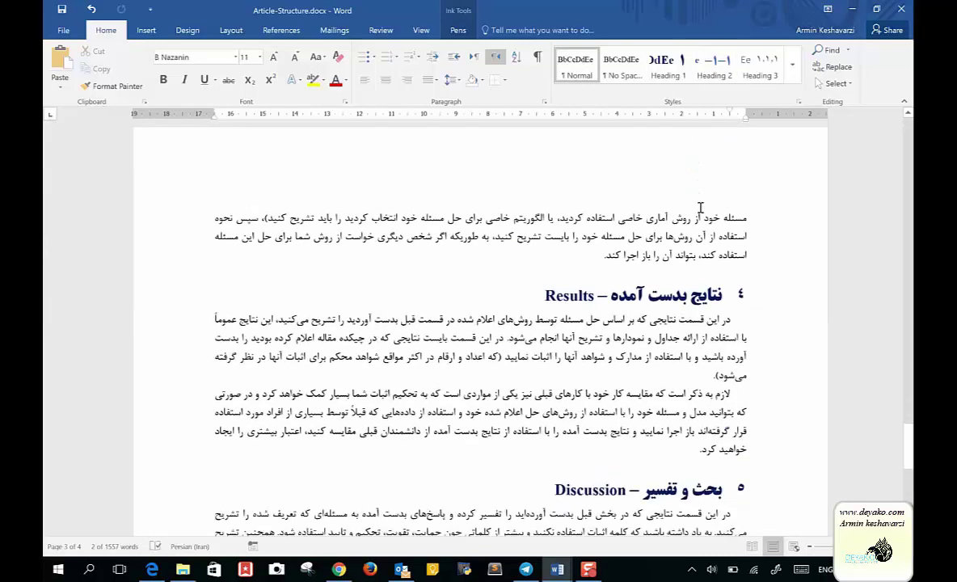
scroll(700, 208, down, 3)
scroll(700, 208, down, 3)
scroll(700, 209, down, 1)
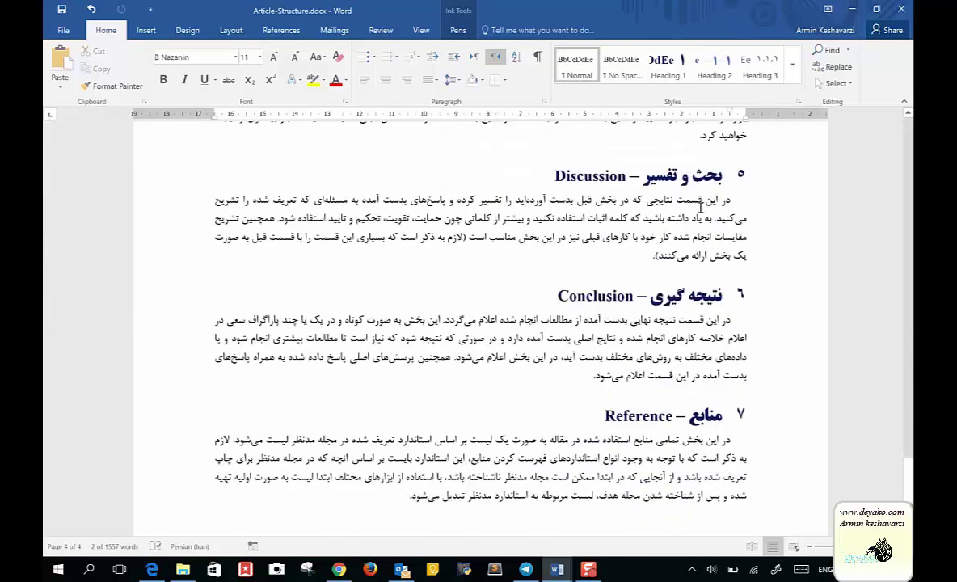
drag(499, 280, 699, 307)
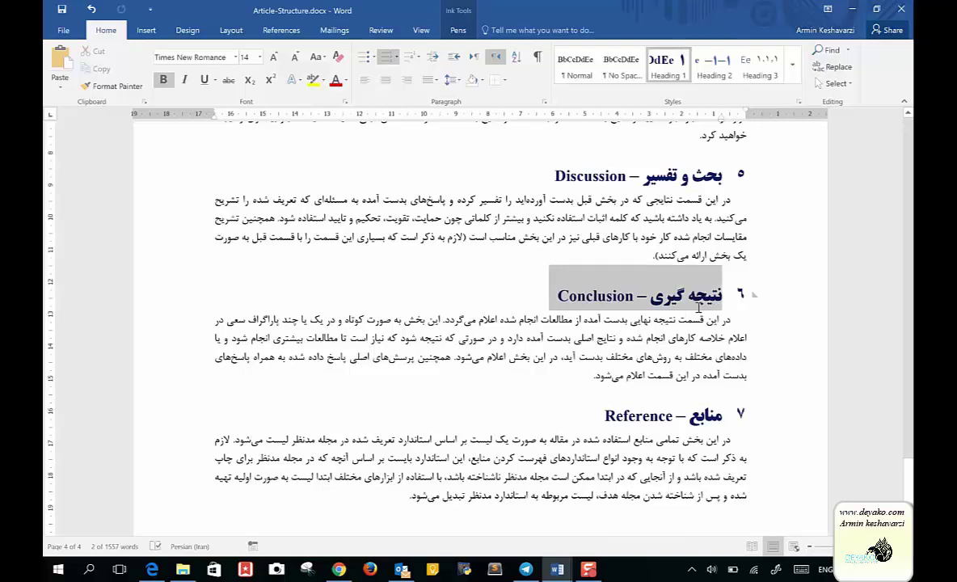
click(576, 384)
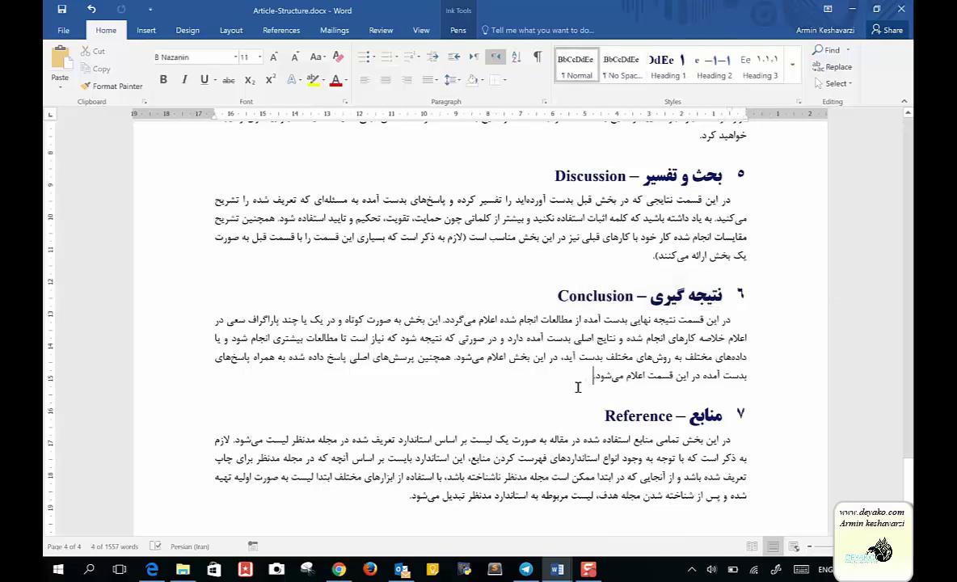
triple_click(658, 354)
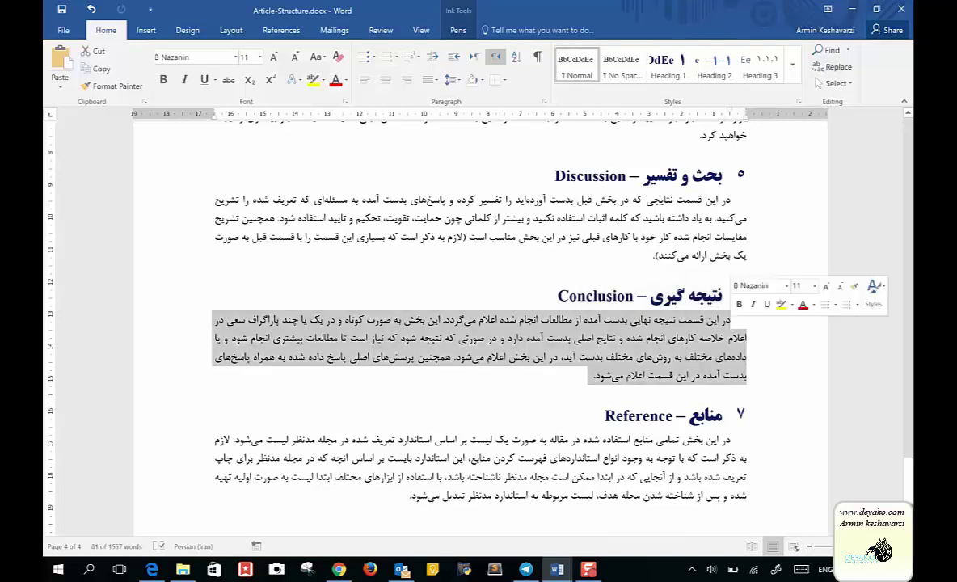
click(615, 338)
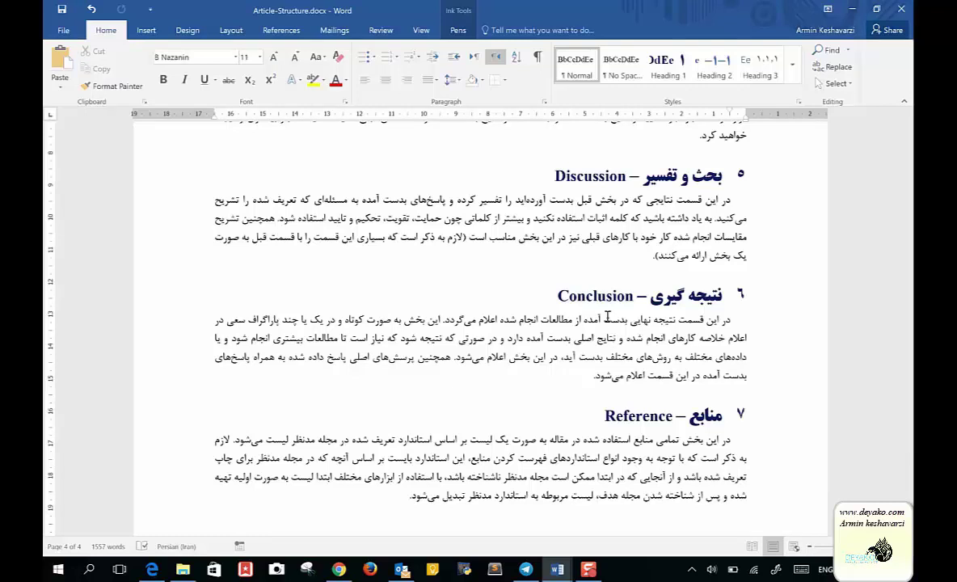
Step: Select the Reference paragraph to inspect it, then review the rest of the article
scroll(408, 366, down, 3)
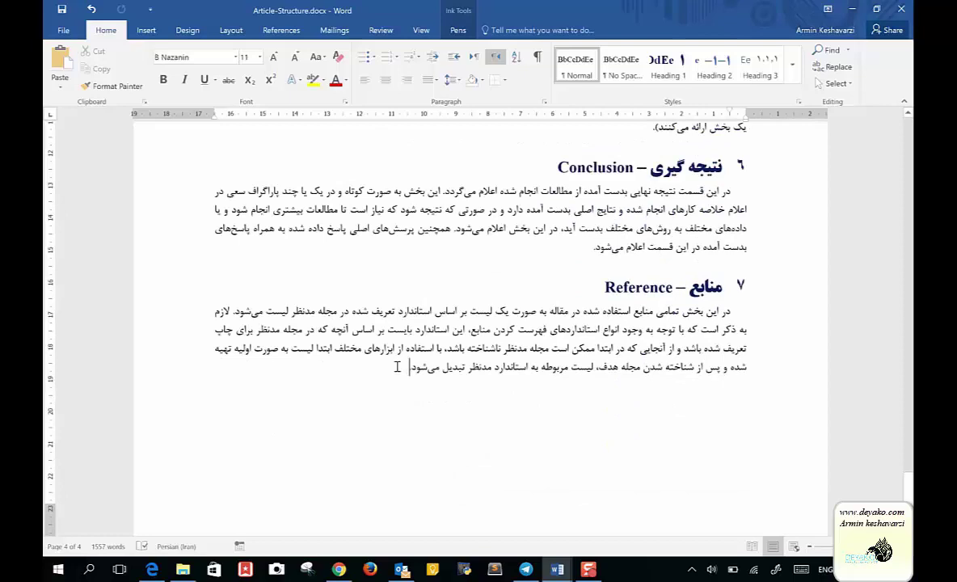
drag(408, 366, 734, 316)
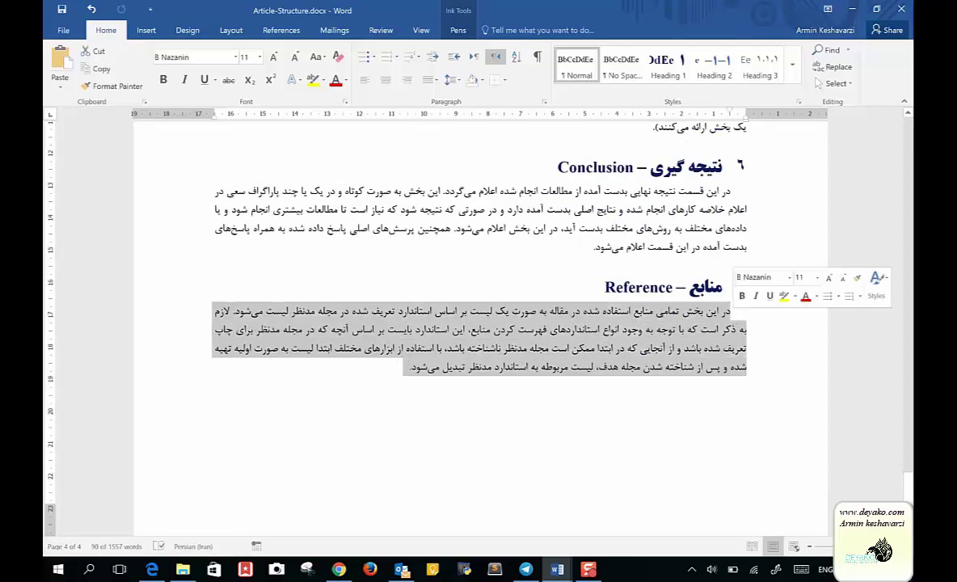
click(411, 366)
drag(410, 366, 726, 316)
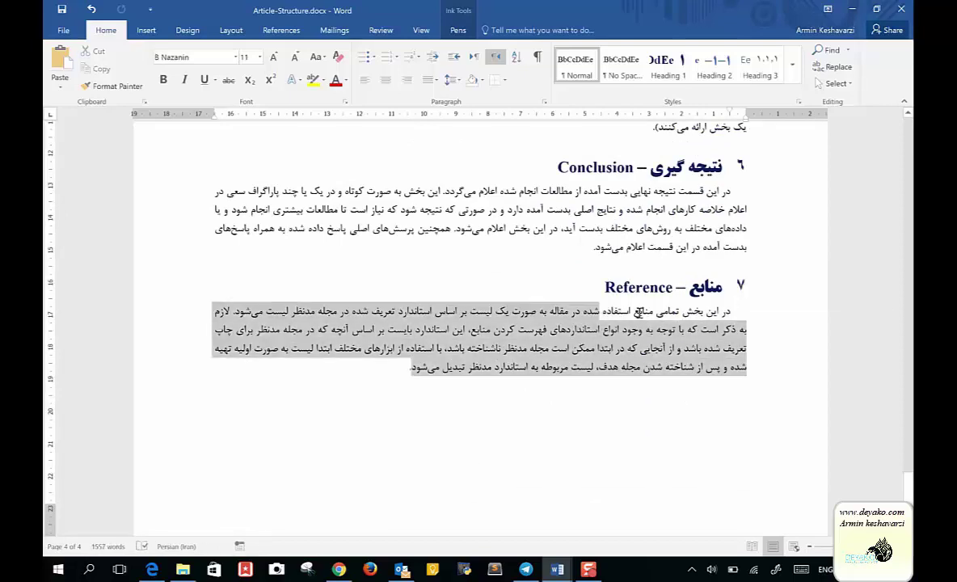
click(406, 395)
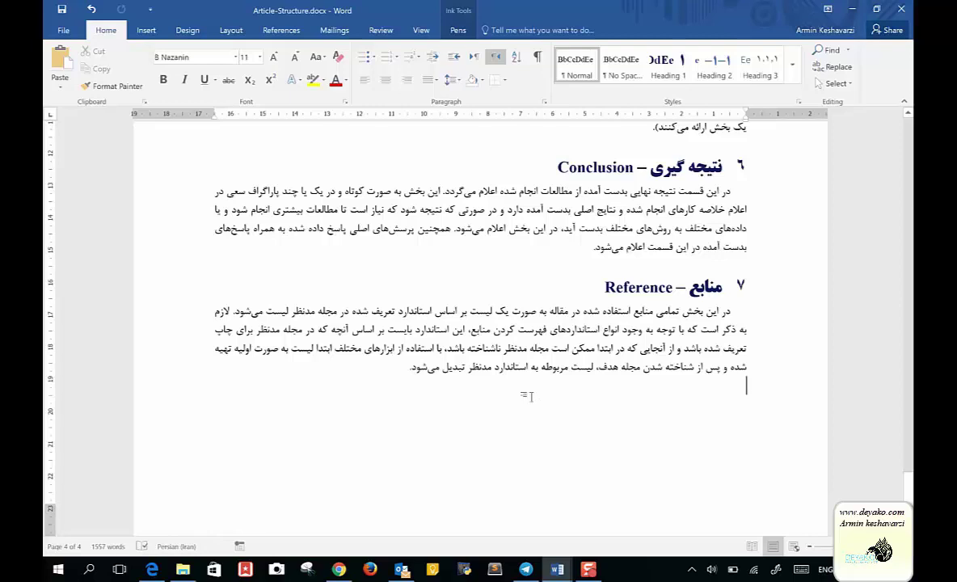
scroll(527, 395, down, 2)
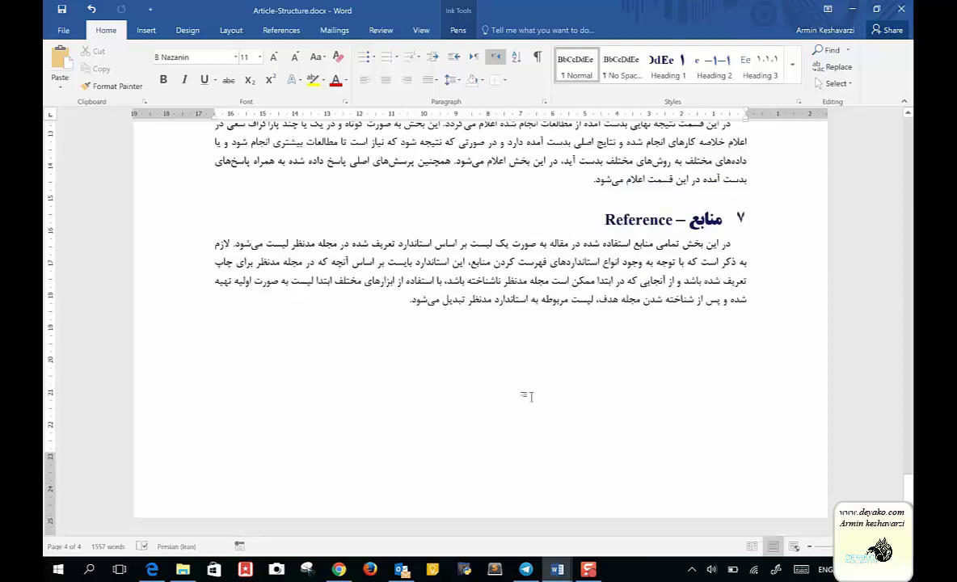
scroll(526, 395, up, 15)
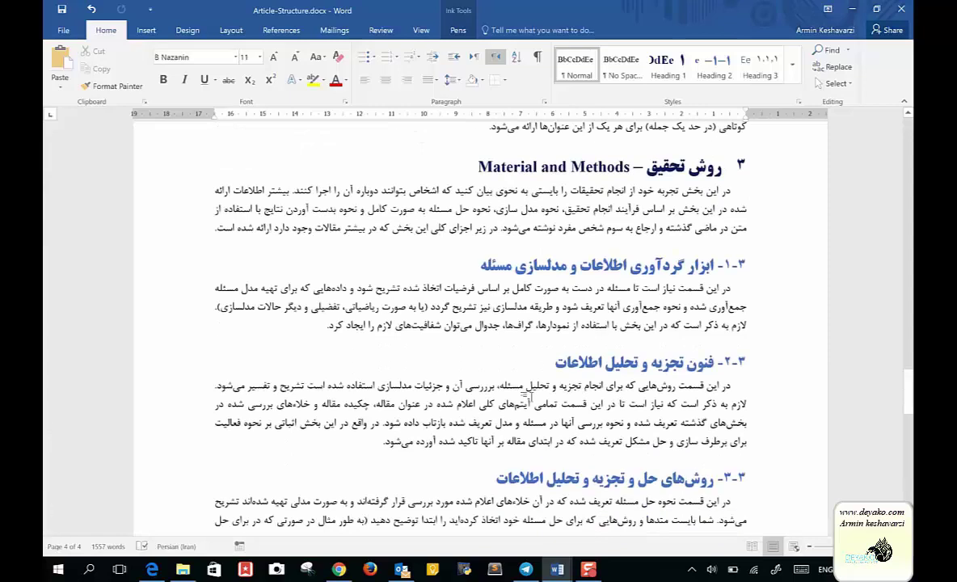
scroll(527, 395, down, 5)
scroll(530, 396, down, 5)
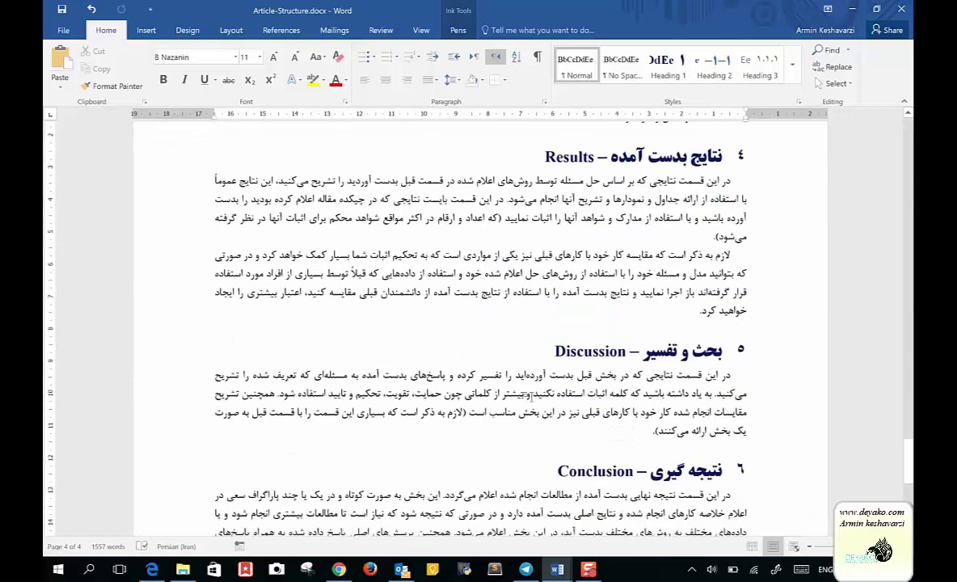
scroll(530, 395, down, 6)
scroll(530, 396, down, 3)
scroll(530, 396, up, 5)
scroll(531, 396, up, 5)
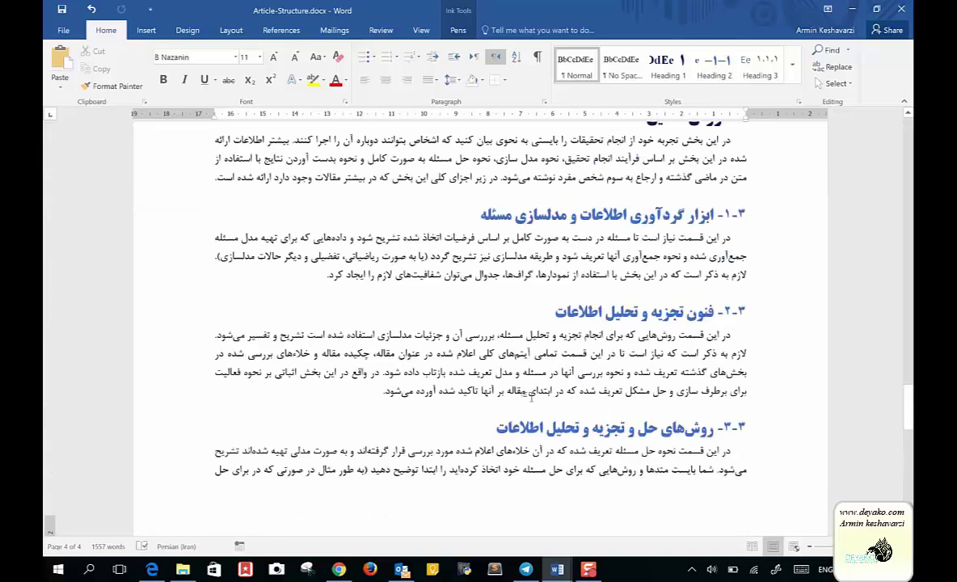
scroll(531, 396, up, 3)
scroll(531, 396, up, 1)
scroll(531, 396, up, 6)
scroll(531, 396, up, 5)
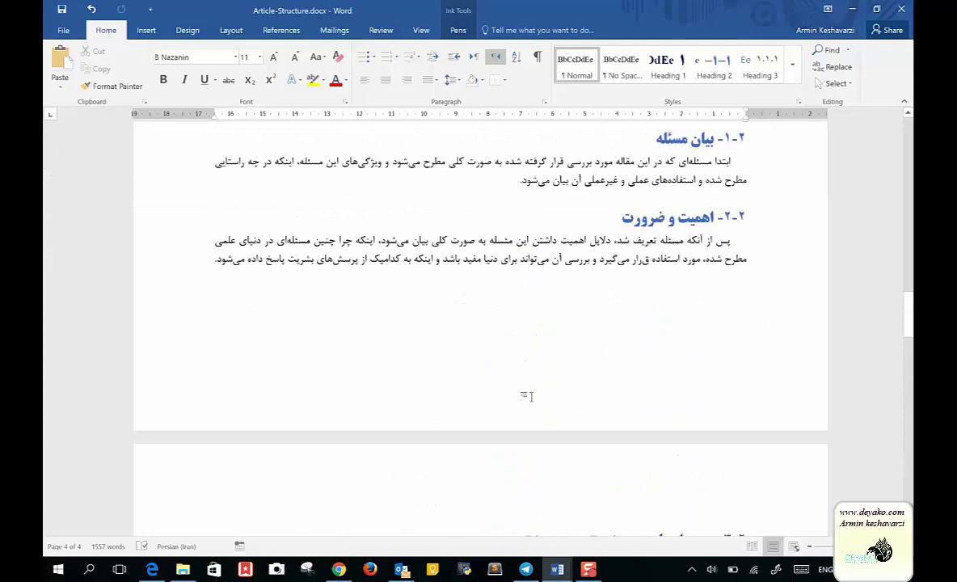
scroll(530, 396, up, 2)
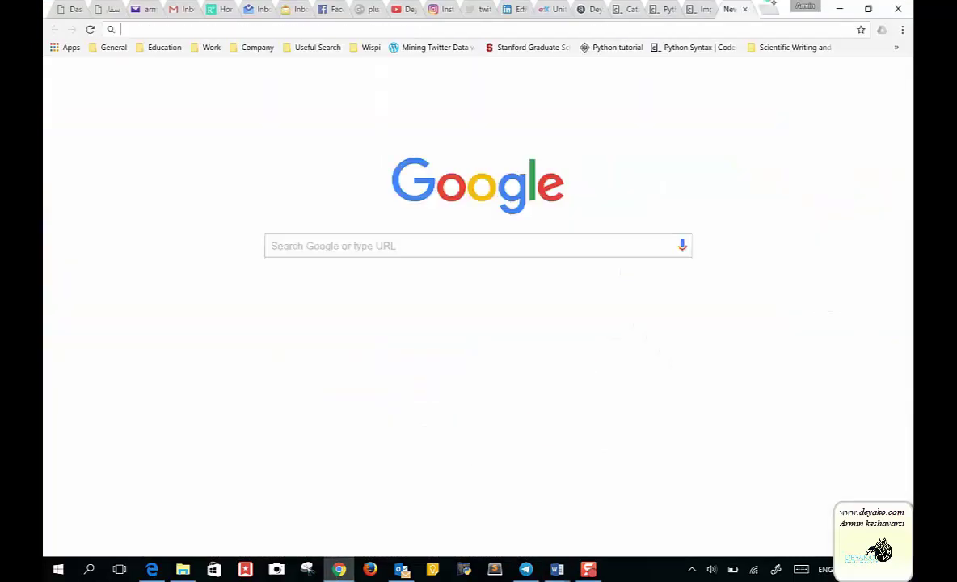
Step: Enter the sciencedirect.com address in Chrome's address bar and load it
text(si)
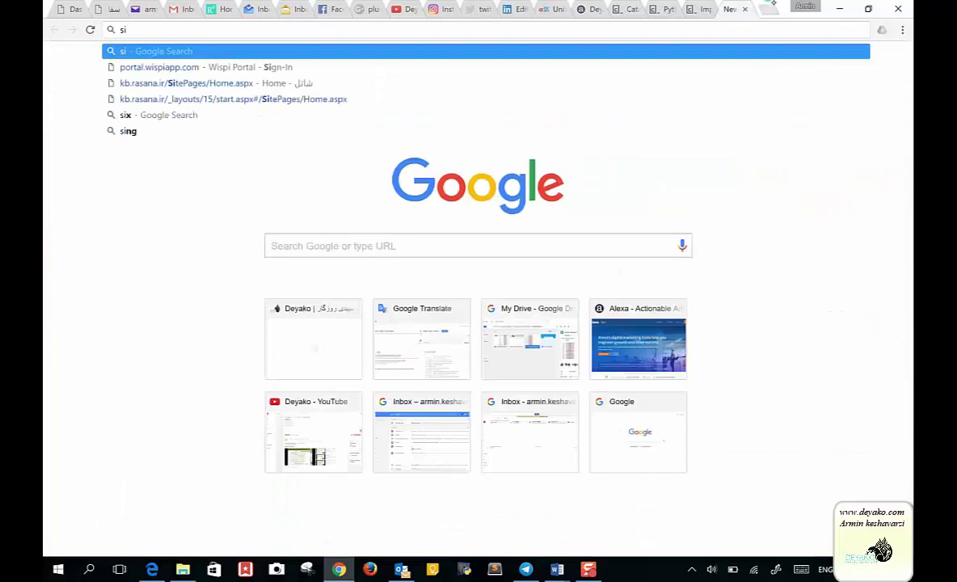
key(BackSpace)
text(ciencedirect.com)
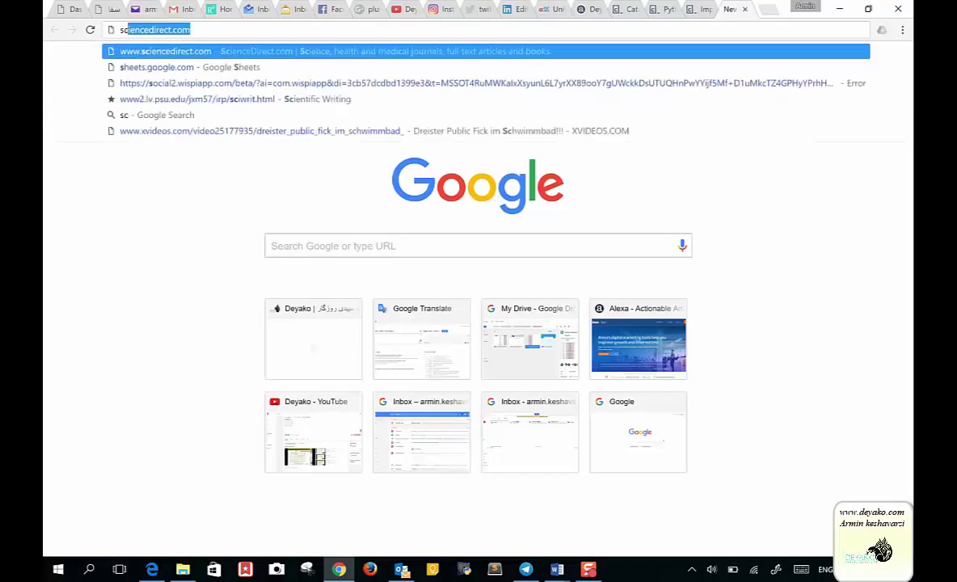
key(Return)
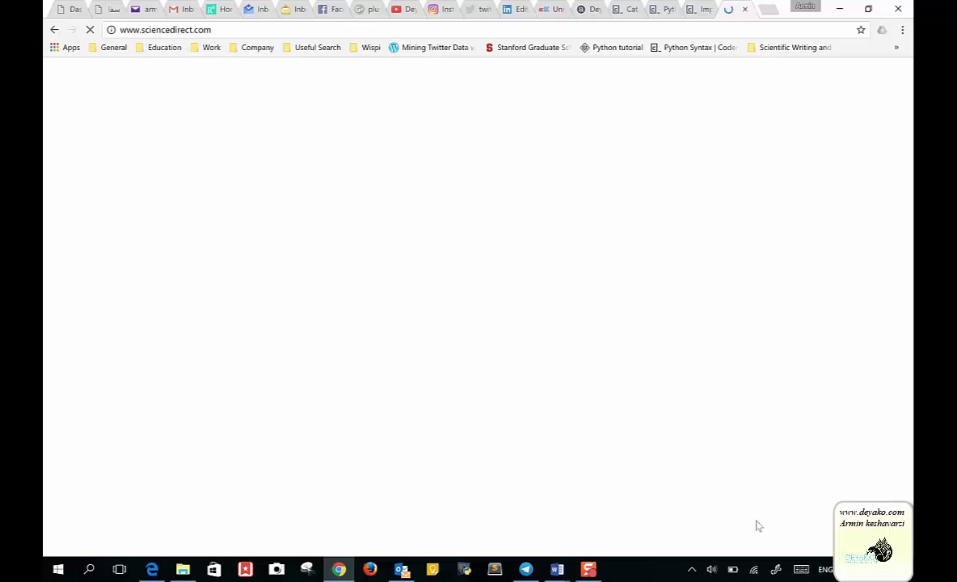
Step: Check the network connection and the ScienceDirect address while the page loads
click(755, 570)
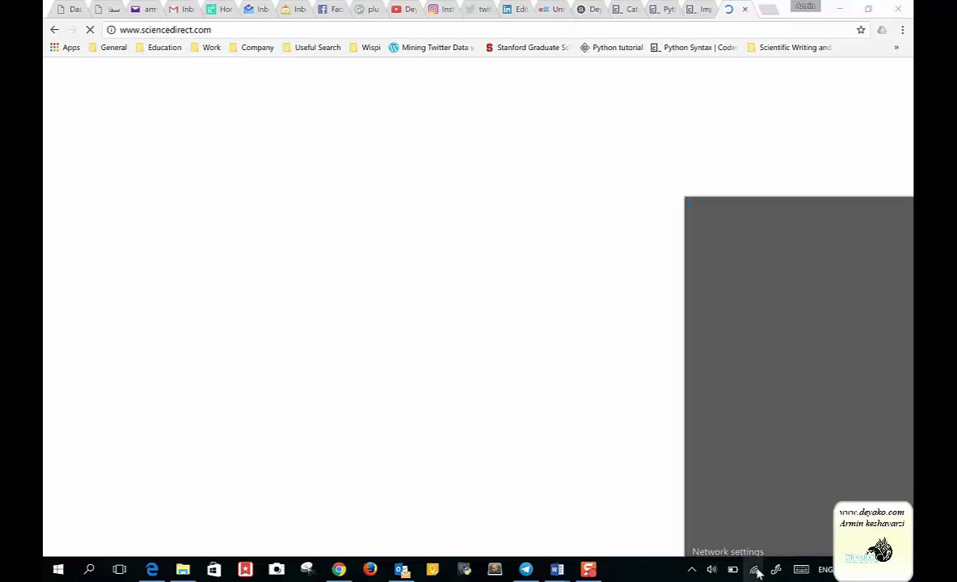
click(594, 304)
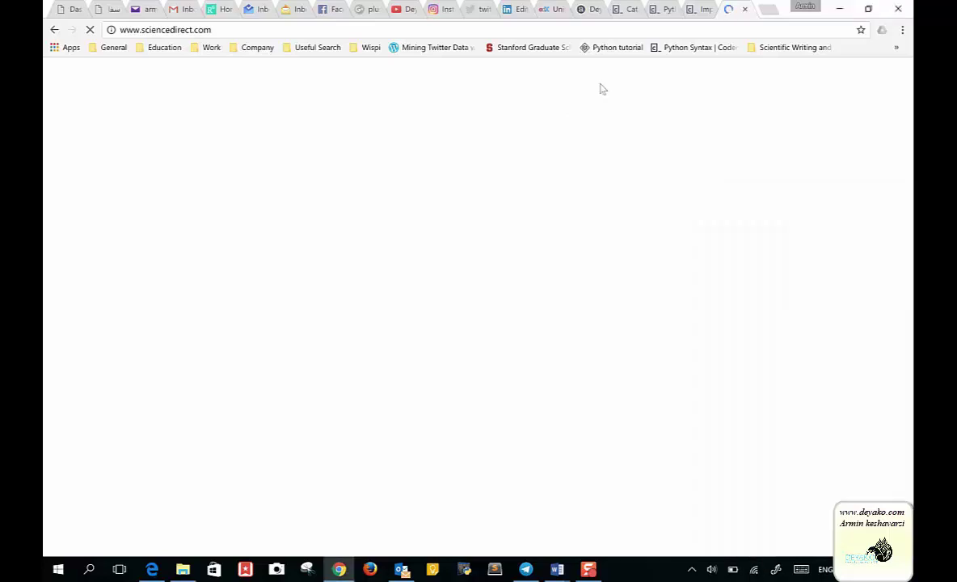
click(615, 27)
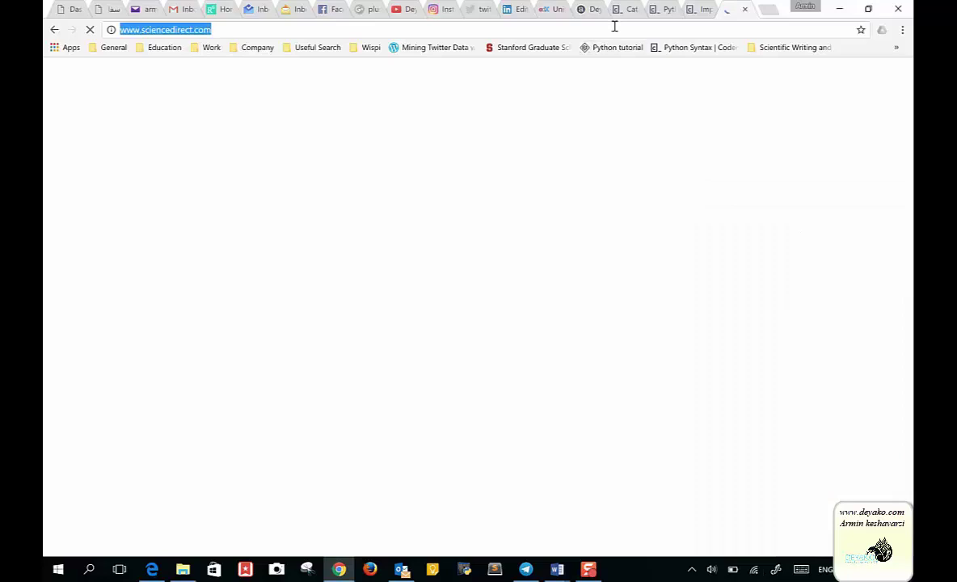
click(456, 181)
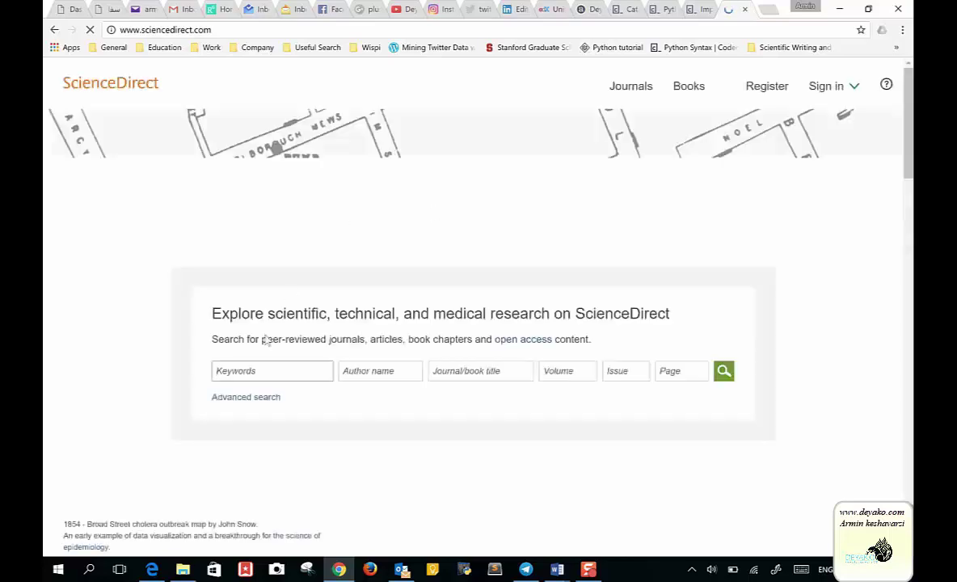
Step: Type 'news' in the Keywords field and pick the 'newsboy' suggestion
click(227, 376)
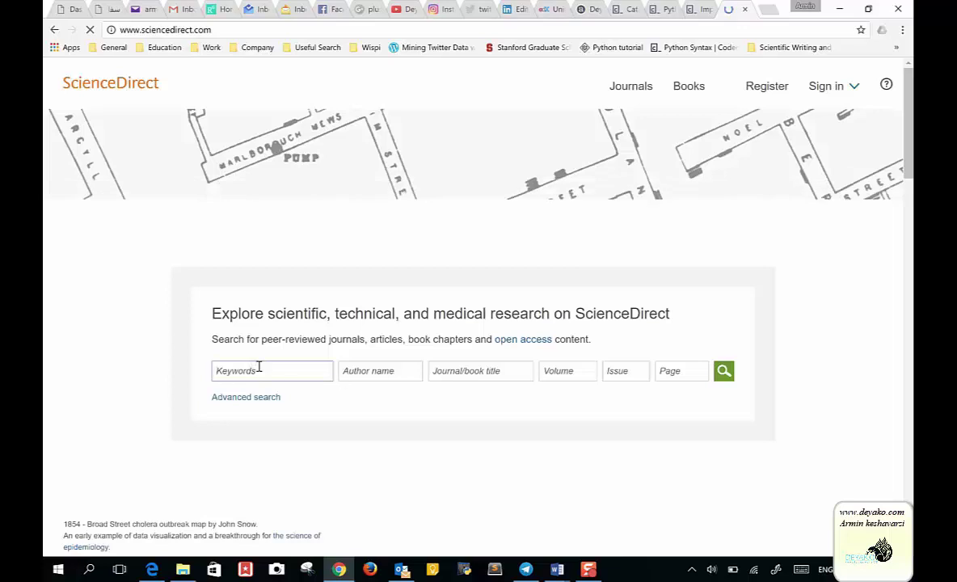
text(n)
text(ewsboy)
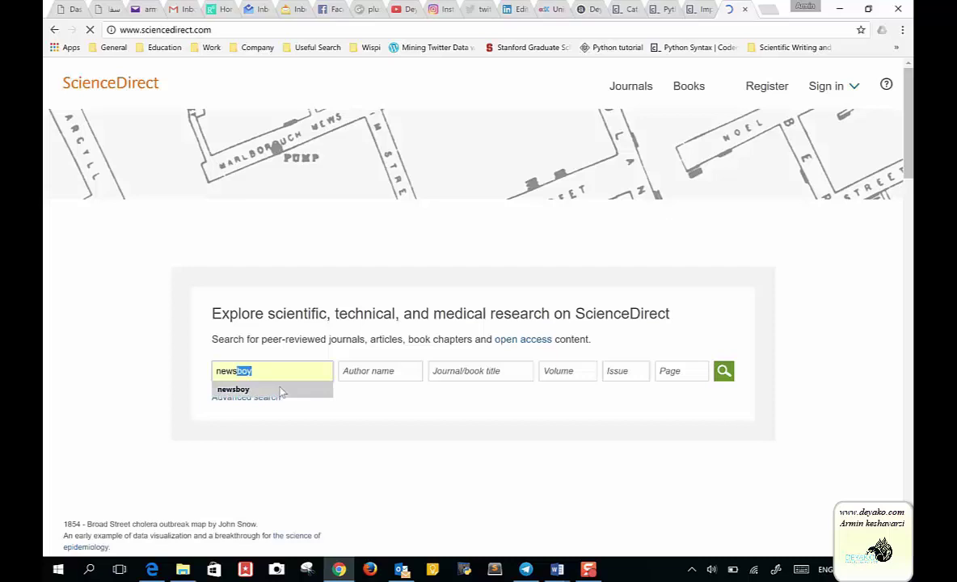
click(243, 390)
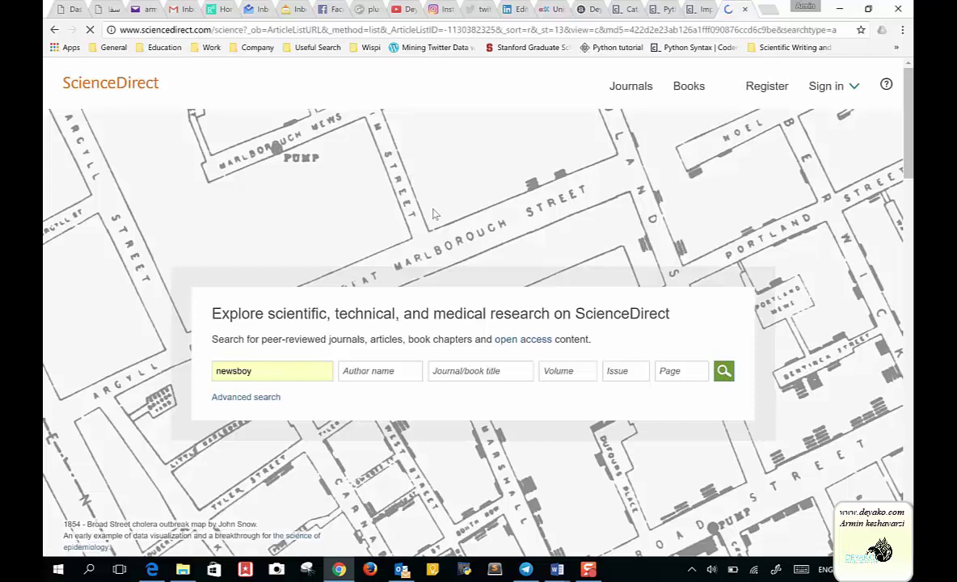
scroll(434, 214, down, 2)
scroll(434, 213, up, 1)
scroll(435, 213, up, 1)
Step: Switch from Document1 to the Article-Structure.docx window and return to its top
mouse_move(557, 570)
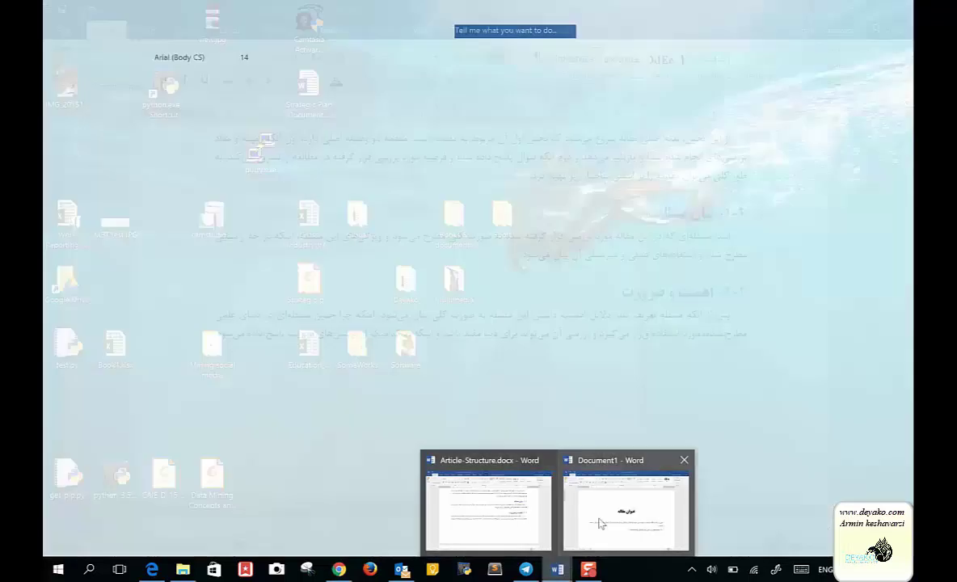
click(599, 524)
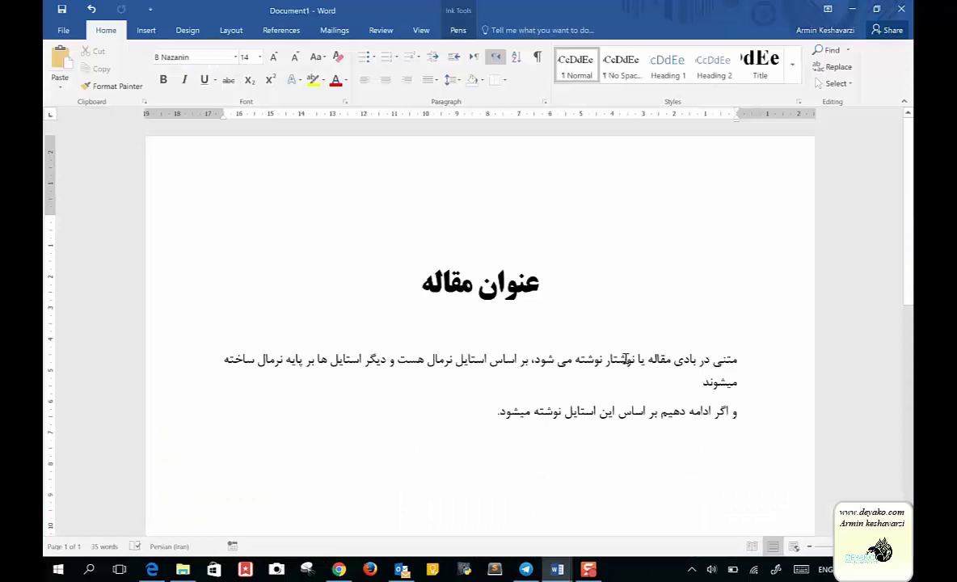
scroll(627, 358, down, 3)
scroll(626, 358, up, 1)
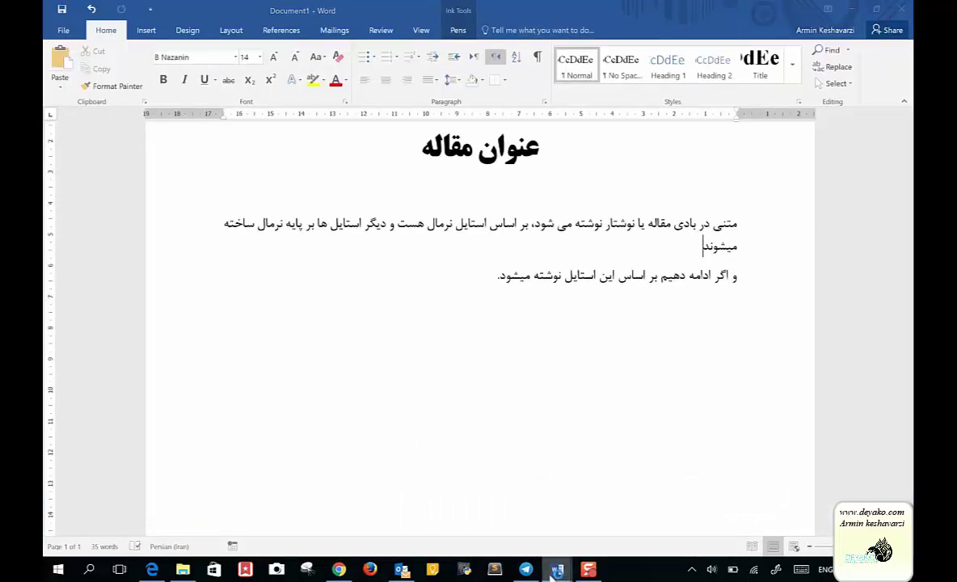
mouse_move(556, 570)
click(468, 501)
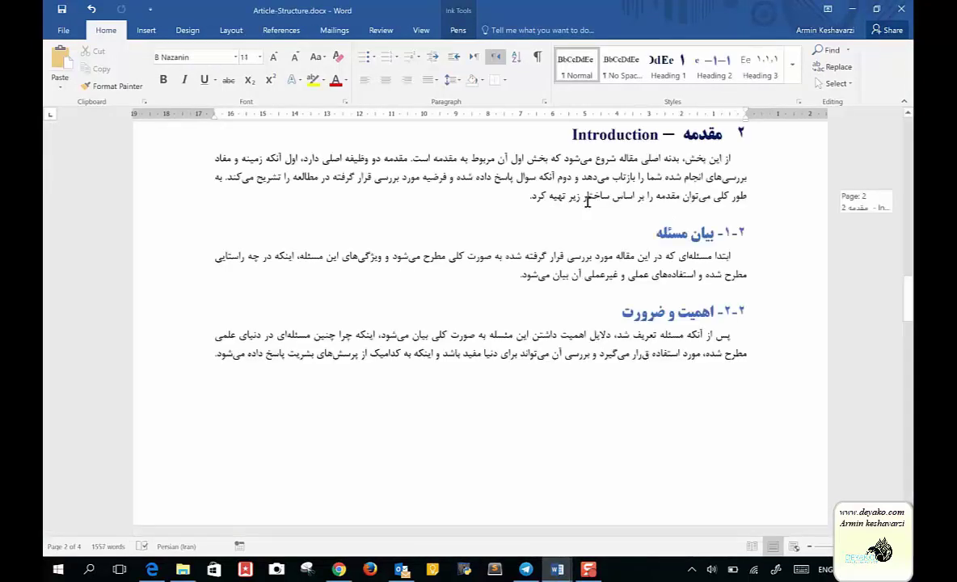
scroll(587, 201, up, 5)
scroll(588, 202, up, 5)
scroll(587, 201, up, 5)
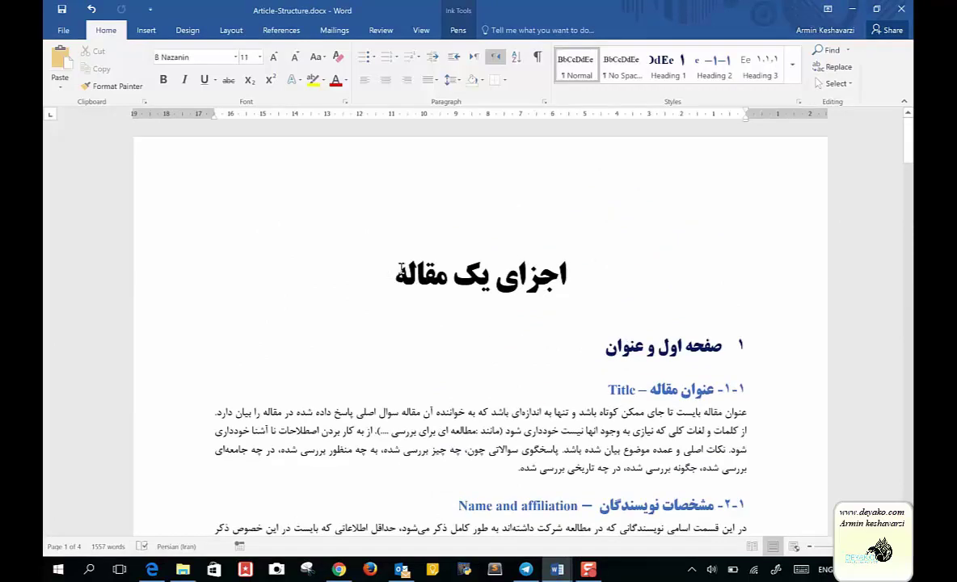
Step: Insert two empty lines below the title اجزای یک مقاله
click(399, 271)
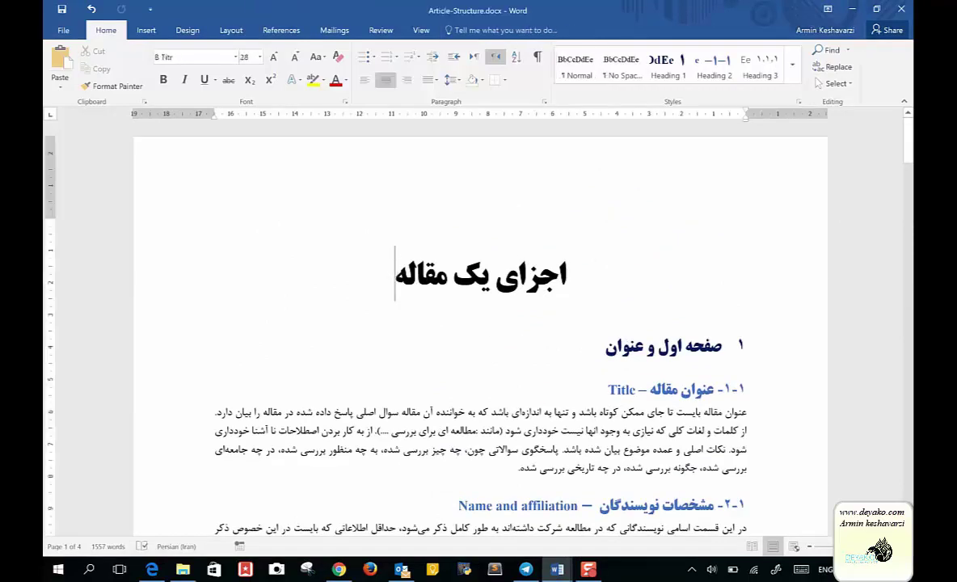
key(Return)
key(Up)
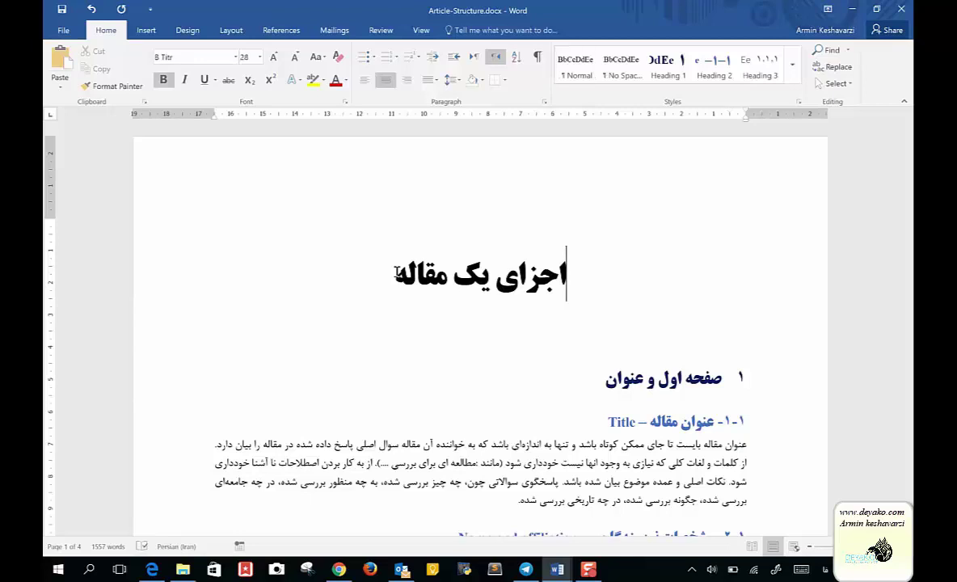
key(Down)
key(Return)
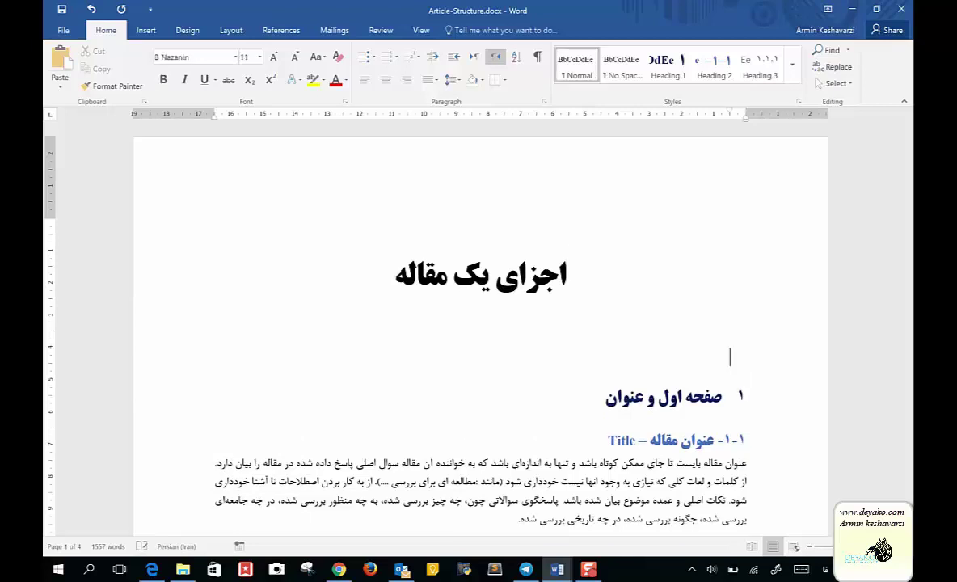
click(282, 33)
Step: Insert the Automatic Table 1 table of contents below the title
click(69, 79)
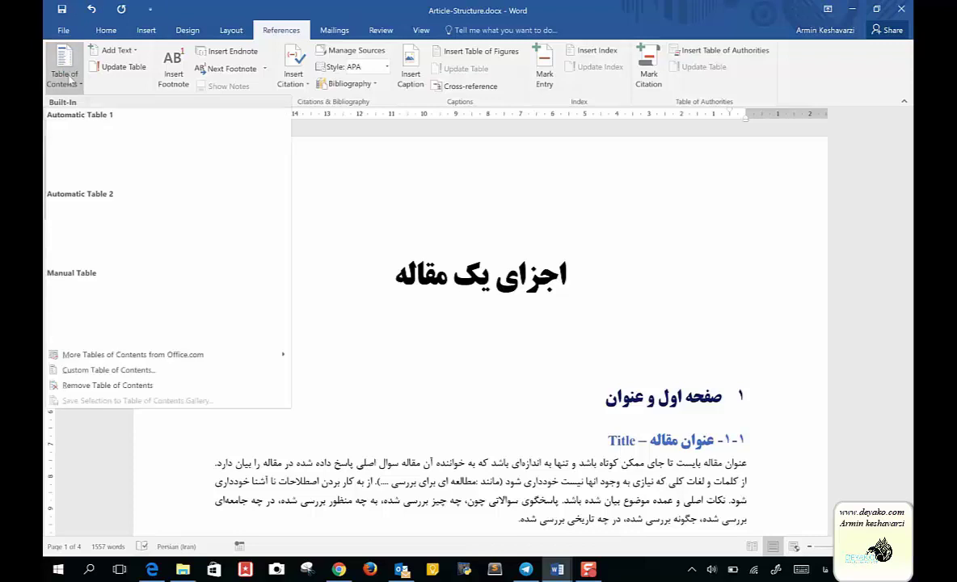
click(94, 145)
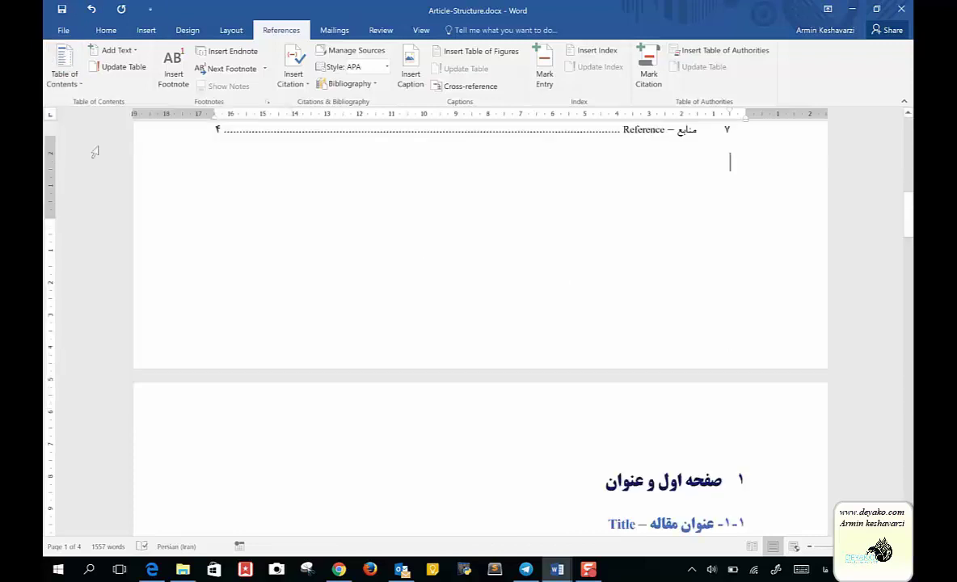
scroll(613, 246, up, 5)
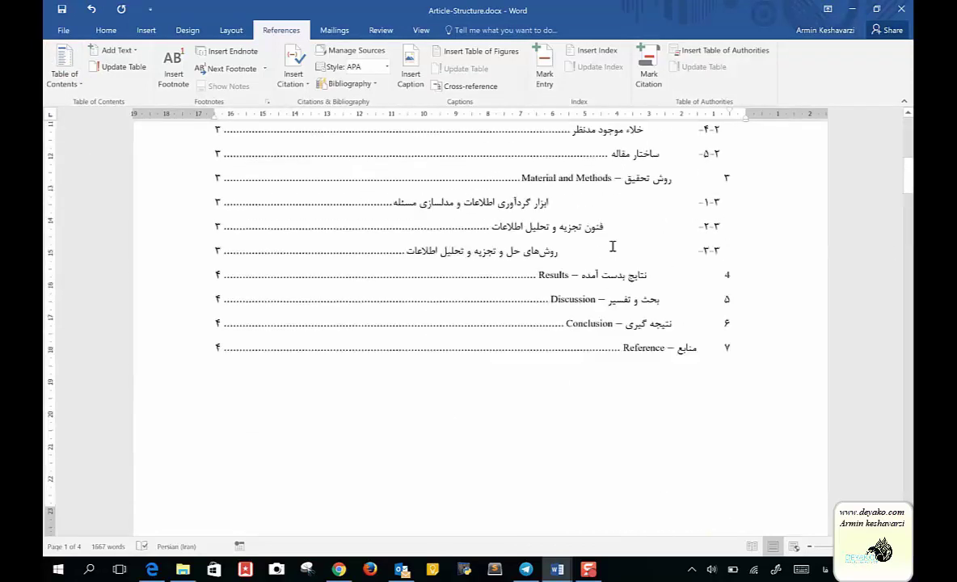
scroll(612, 246, up, 1)
scroll(613, 246, up, 2)
scroll(612, 246, up, 4)
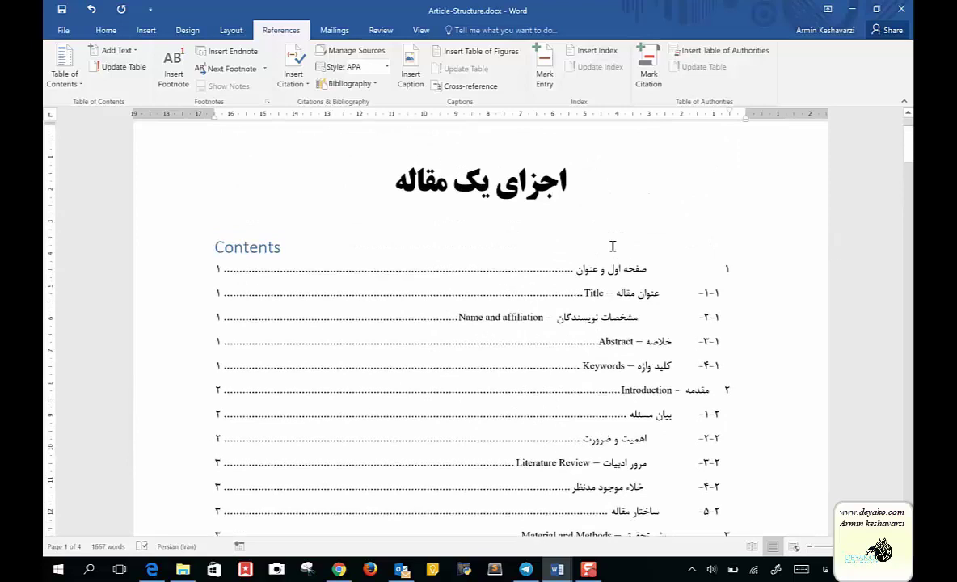
Step: Replace the 'Contents' heading with a right-aligned Persian heading فهرست
double_click(227, 247)
key(ctrl+r)
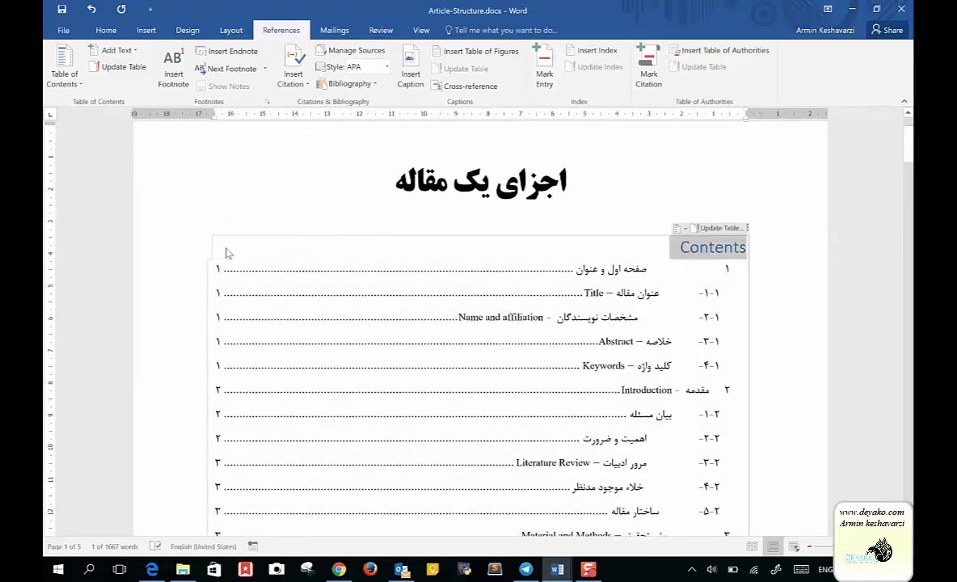
text(tiv)
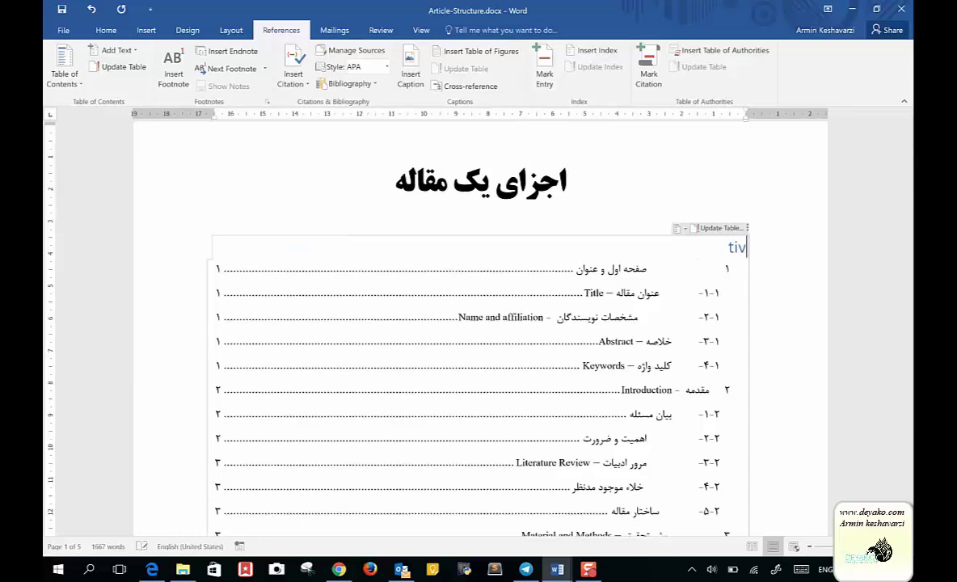
key(BackSpace)
key(BackSpace)
key(BackSpace)
key(alt+shift)
text(ف)
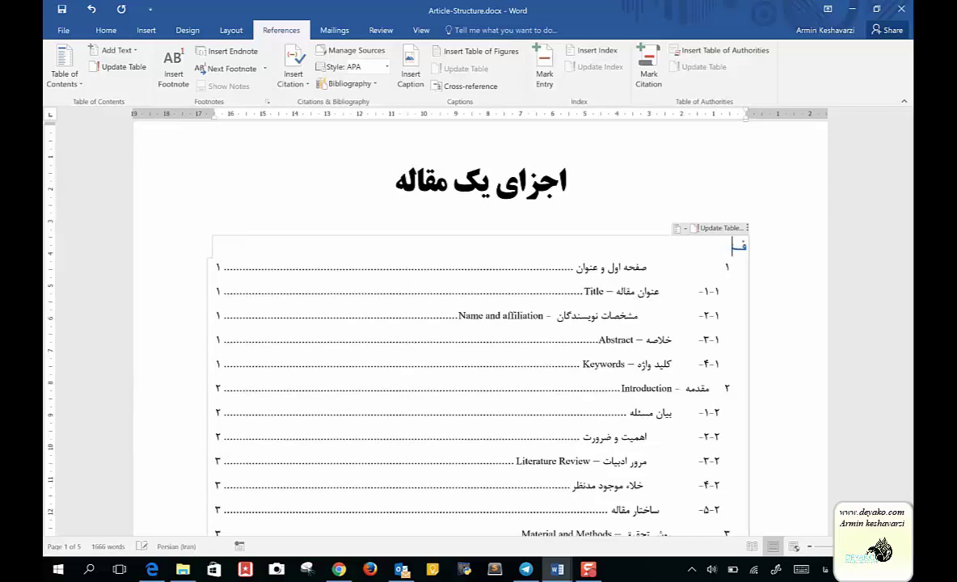
text(هرست)
key(shift+Right)
key(shift+Right)
key(shift+Right)
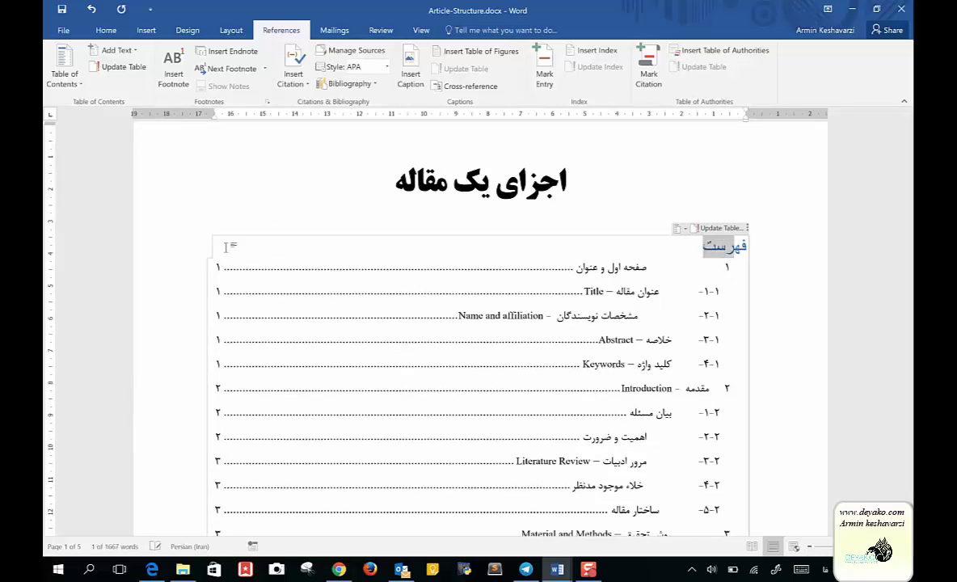
key(shift+Right)
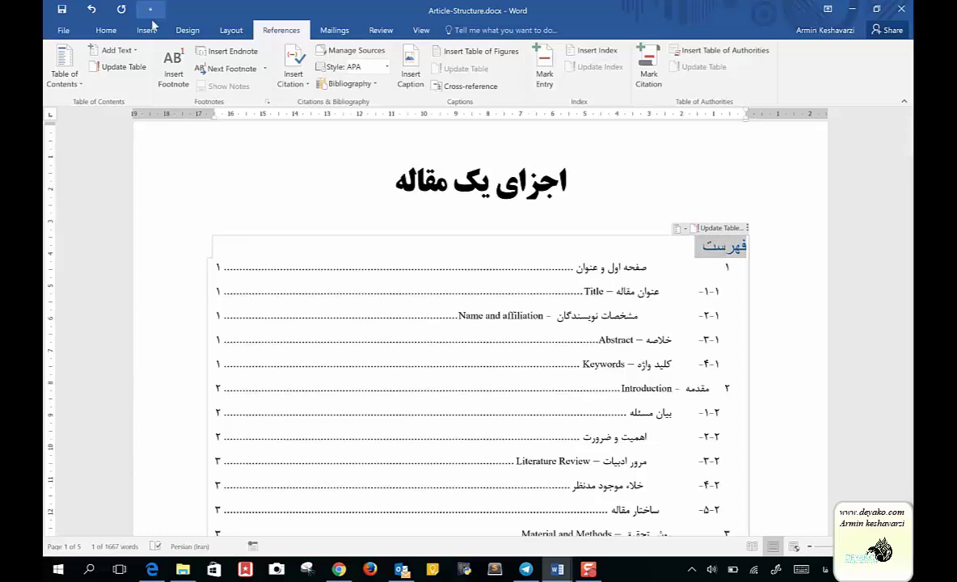
Step: Set the فهرست heading's font to B Titr
click(106, 30)
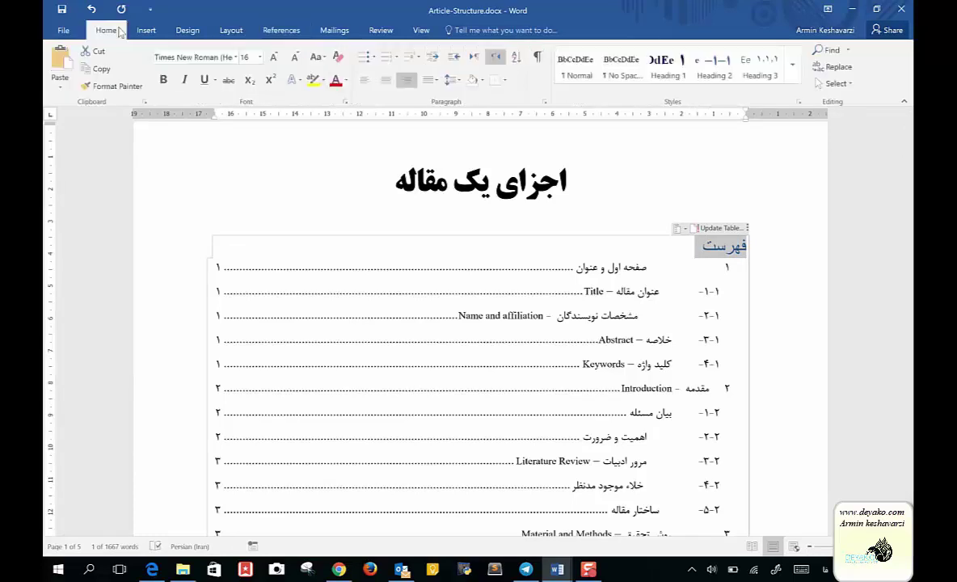
click(187, 57)
text(B Titr)
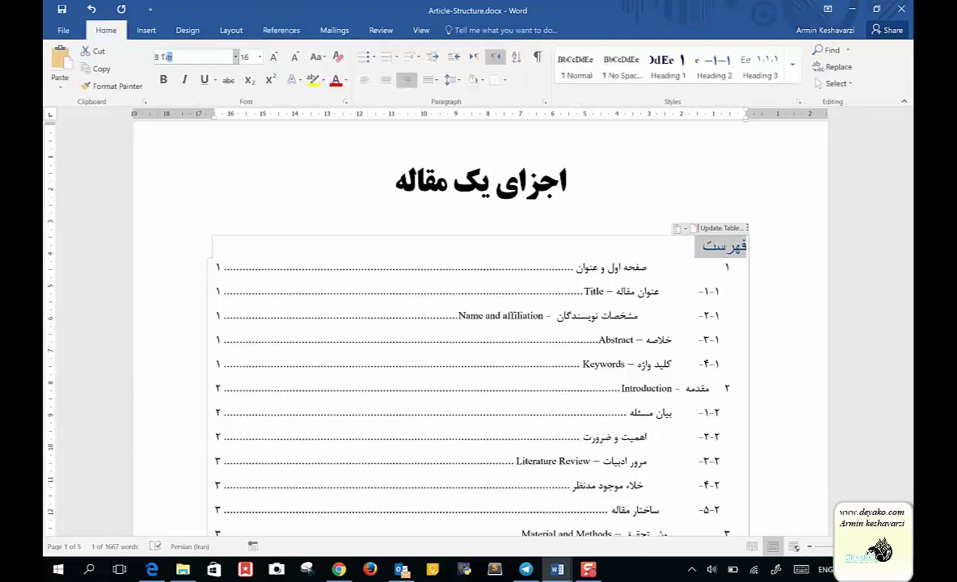
key(Return)
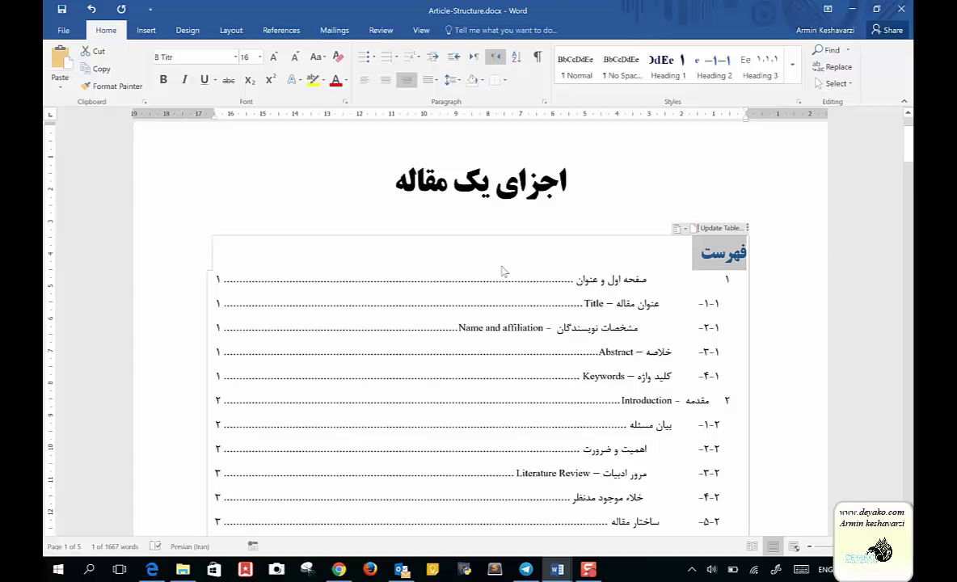
click(662, 331)
scroll(660, 331, down, 1)
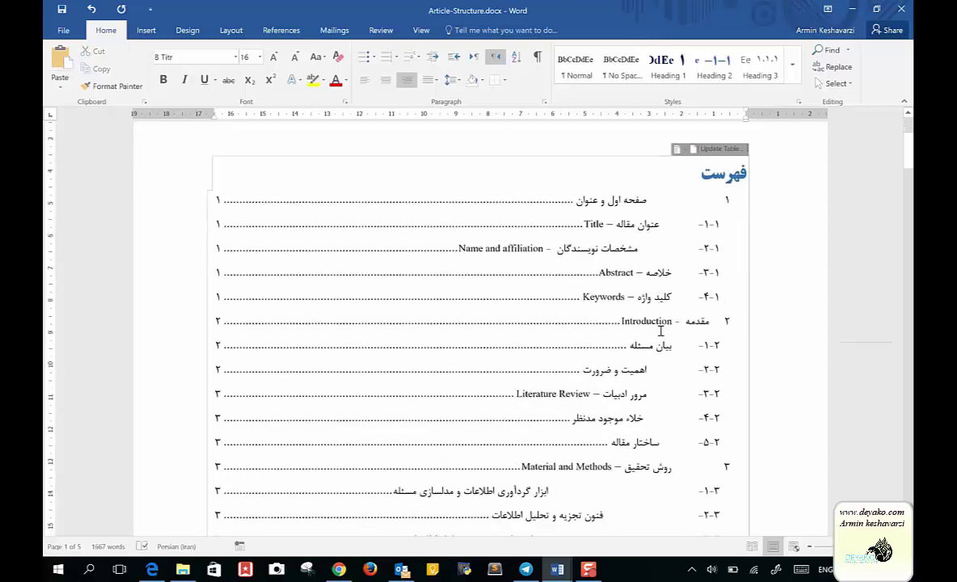
scroll(660, 332, down, 1)
scroll(660, 329, down, 1)
scroll(658, 299, up, 1)
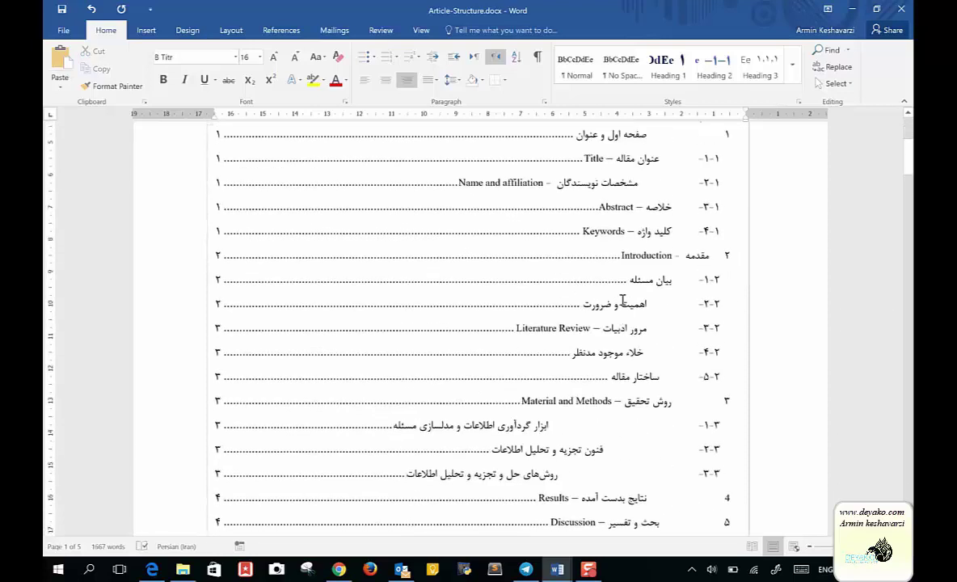
click(281, 30)
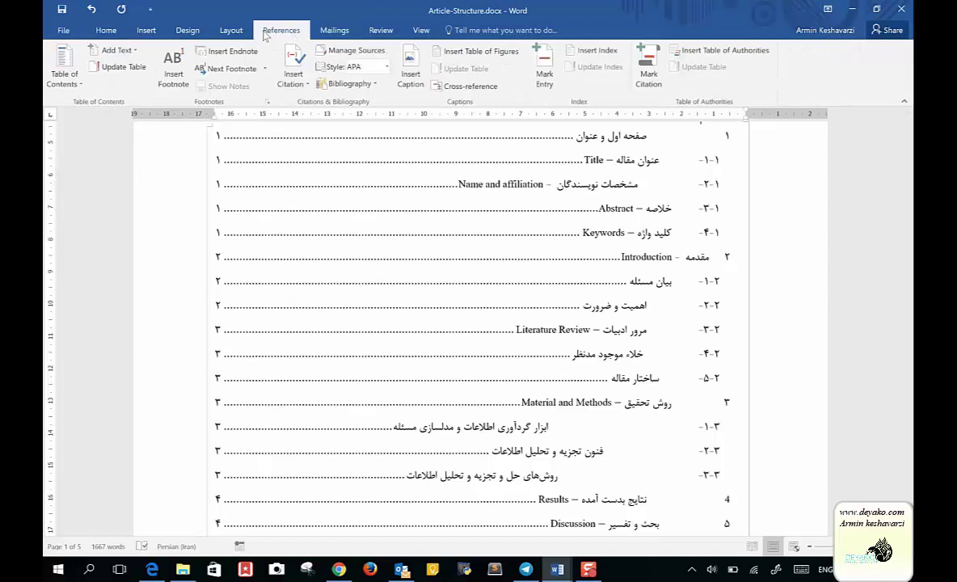
click(48, 88)
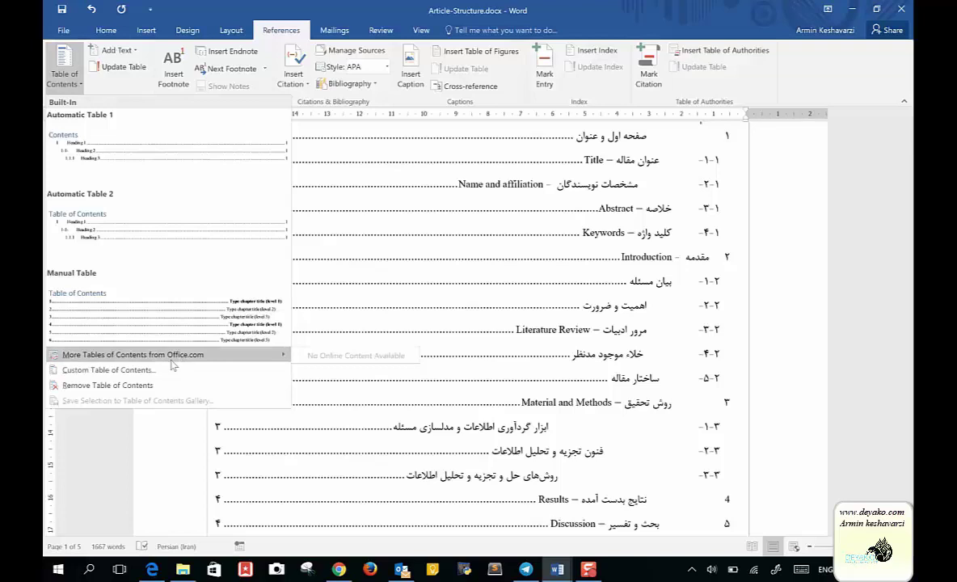
Step: Try removing the tab gap after the first contents entry's number, restoring its dotted leader and page number
click(109, 369)
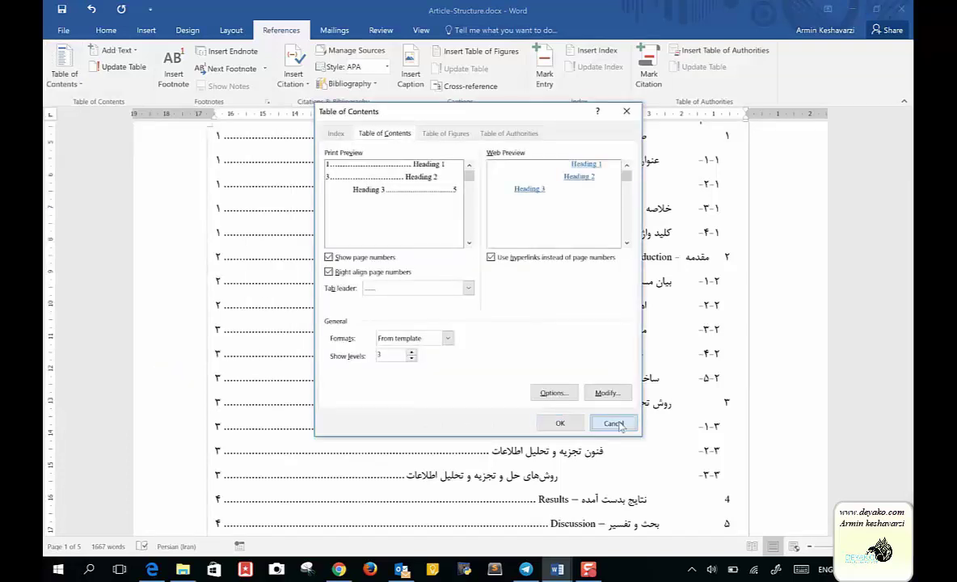
click(563, 422)
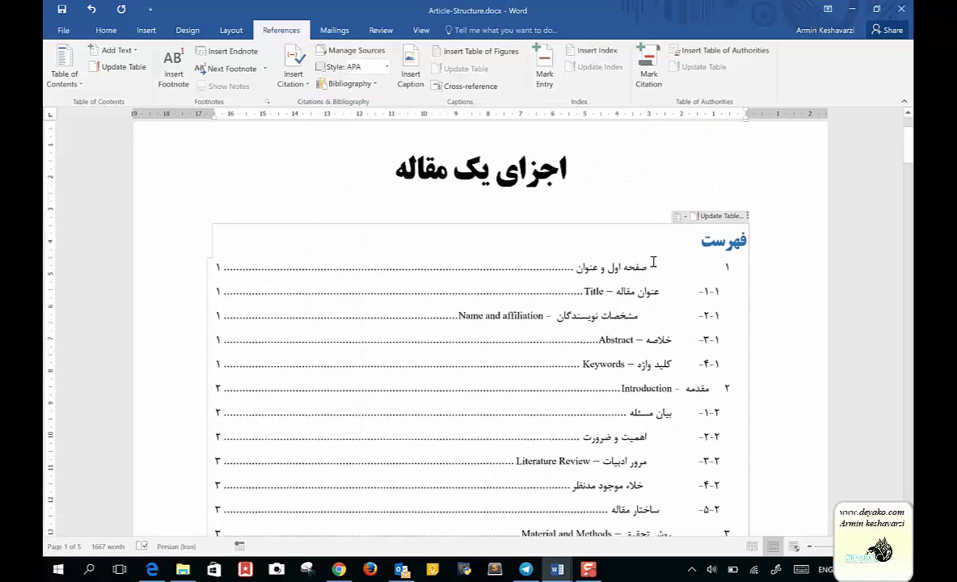
click(648, 268)
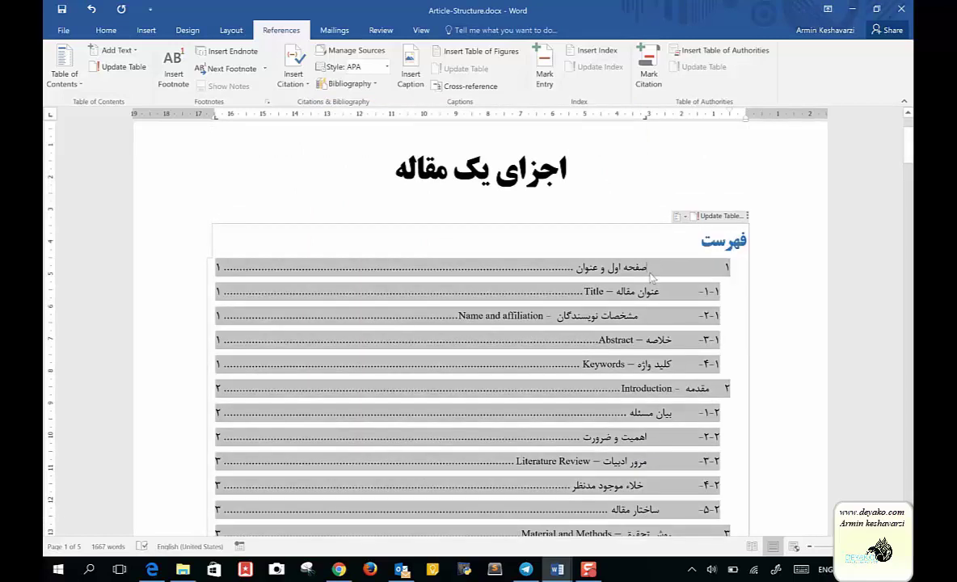
key(BackSpace)
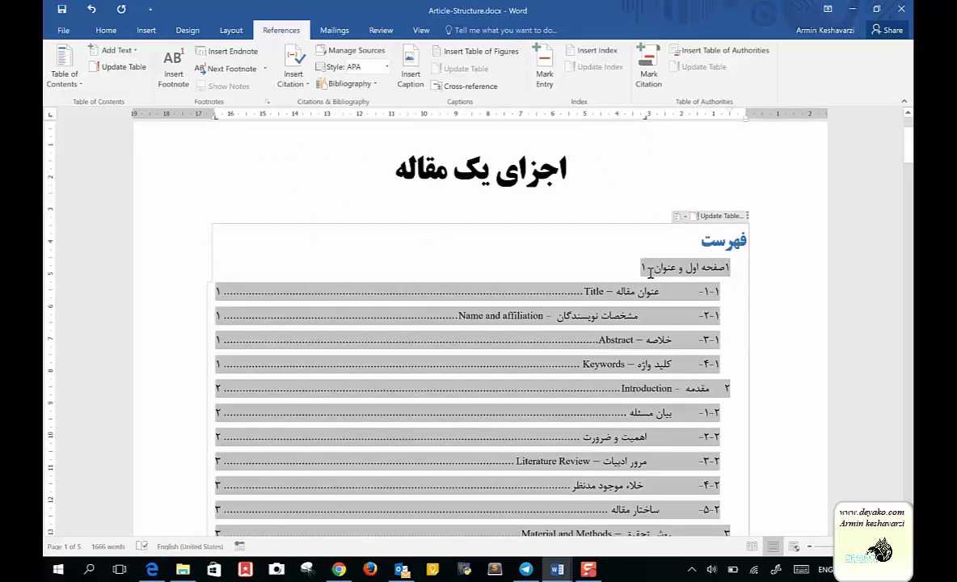
key(Tab)
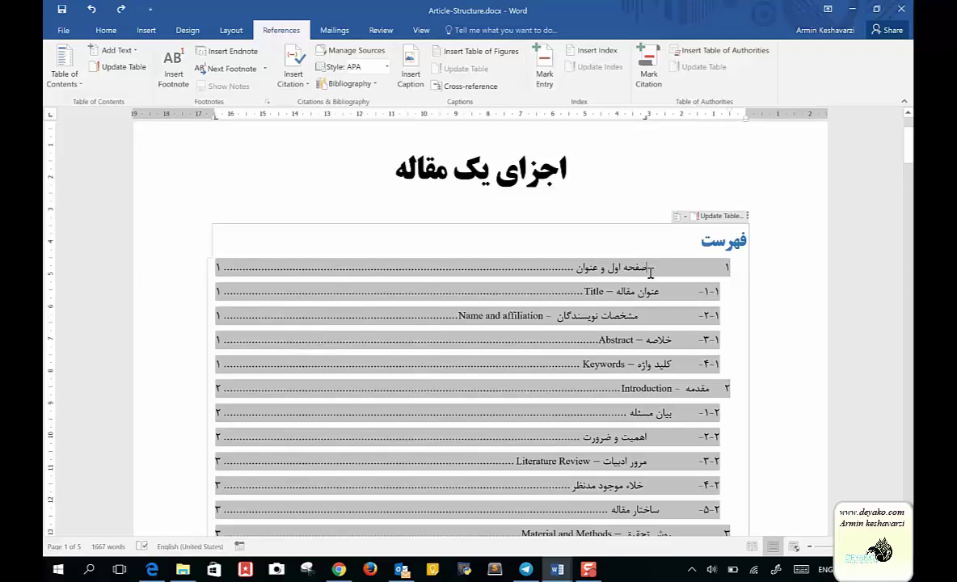
key(BackSpace)
key(Tab)
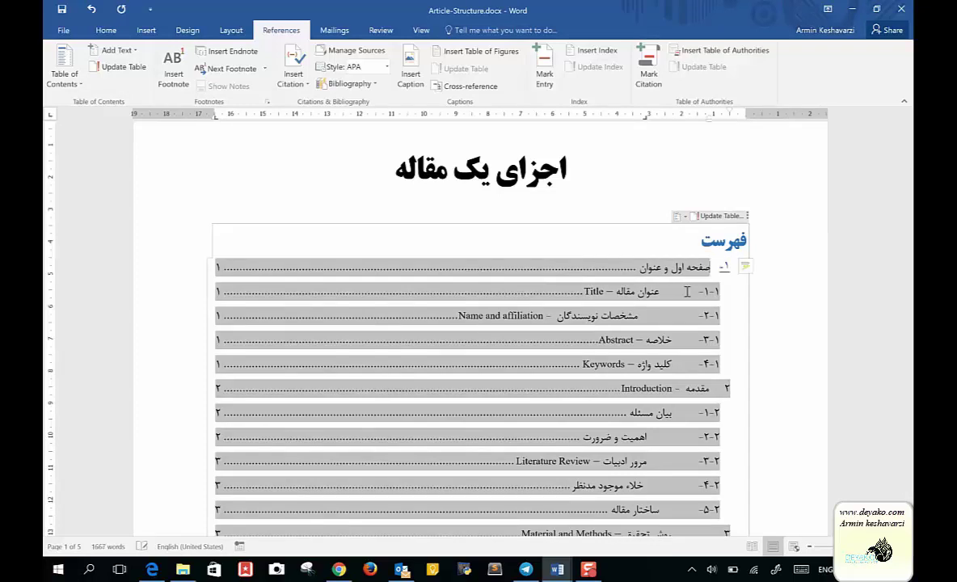
key(BackSpace)
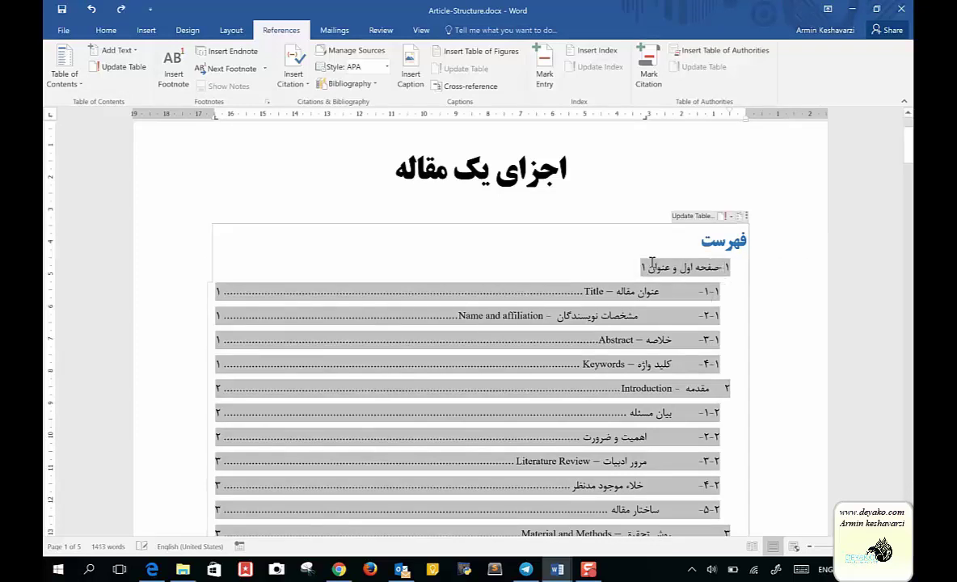
text(ن)
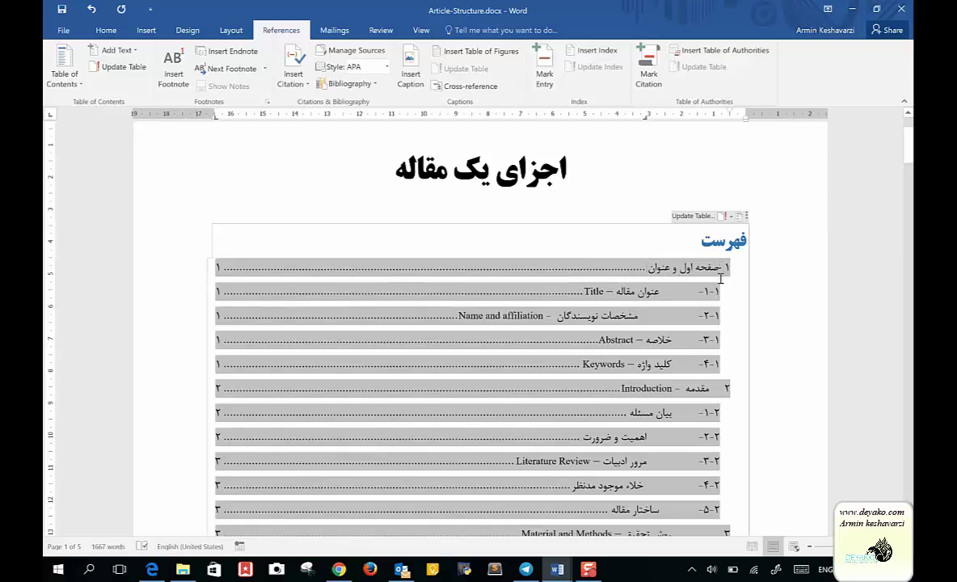
key(BackSpace)
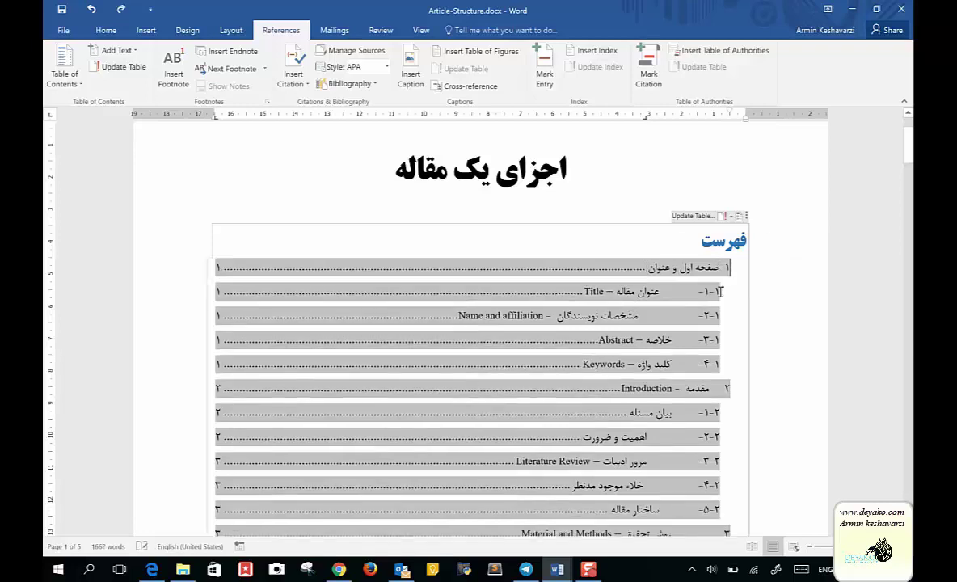
key(BackSpace)
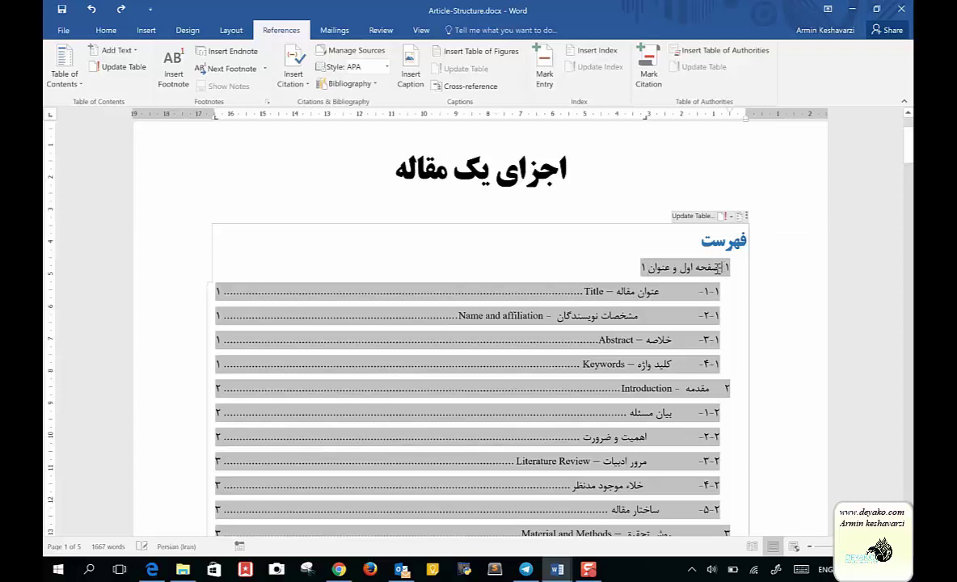
key(Tab)
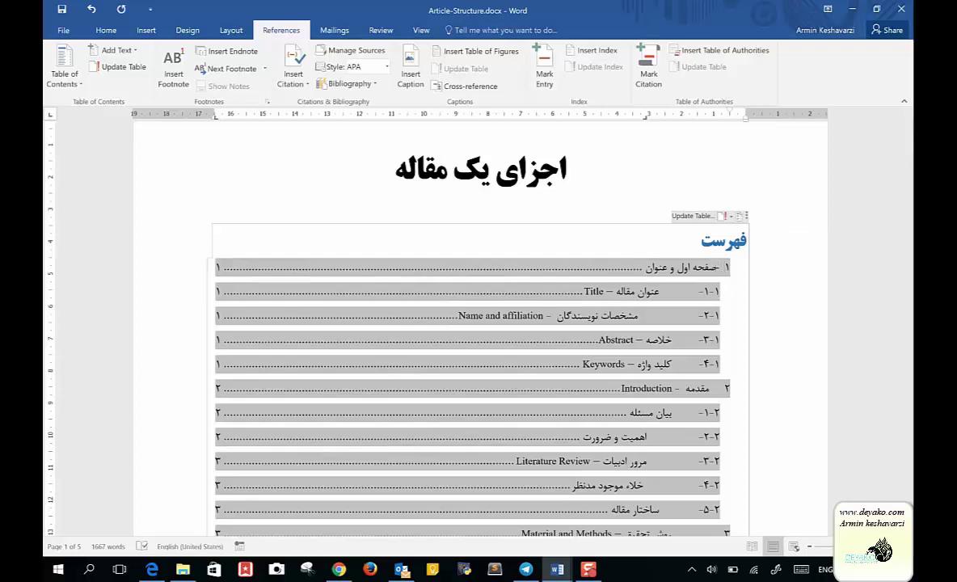
key(BackSpace)
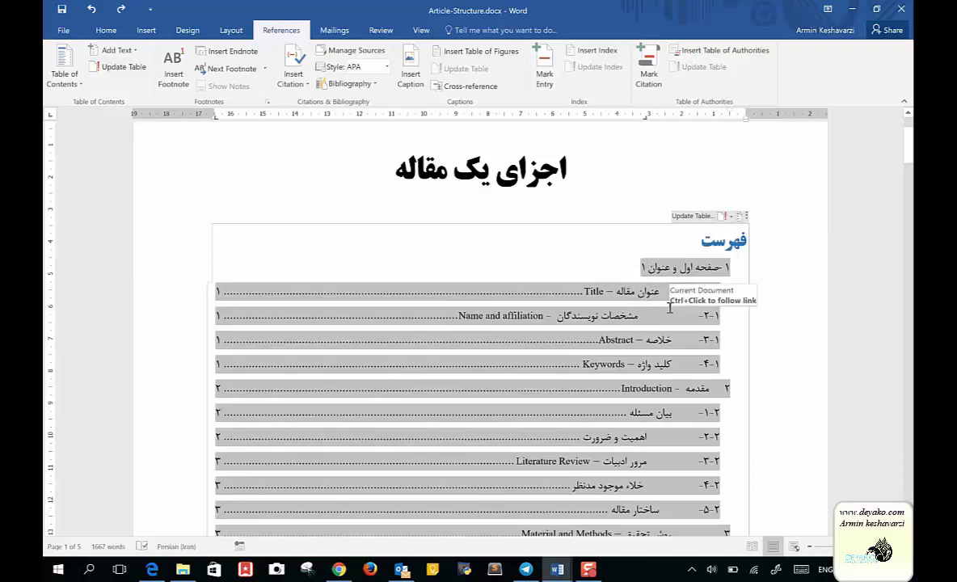
key(Tab)
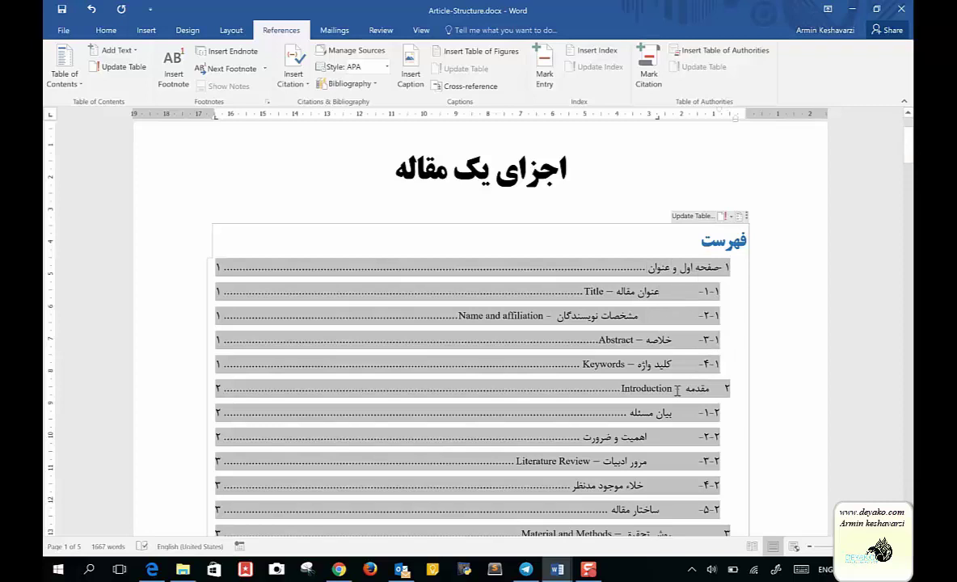
Step: Close the gap between the number and the title in the 1-1- entry
scroll(635, 359, down, 2)
scroll(693, 391, down, 1)
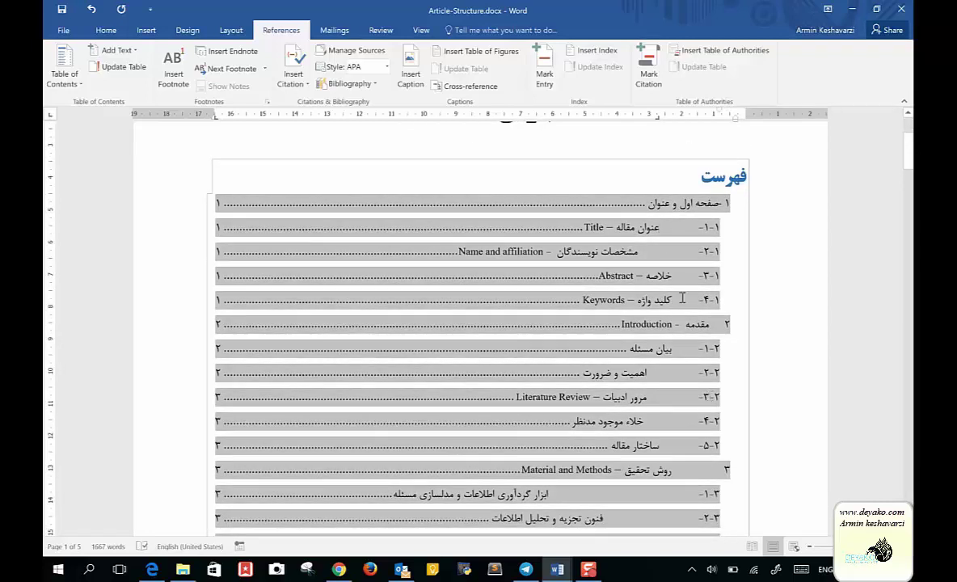
click(661, 227)
key(BackSpace)
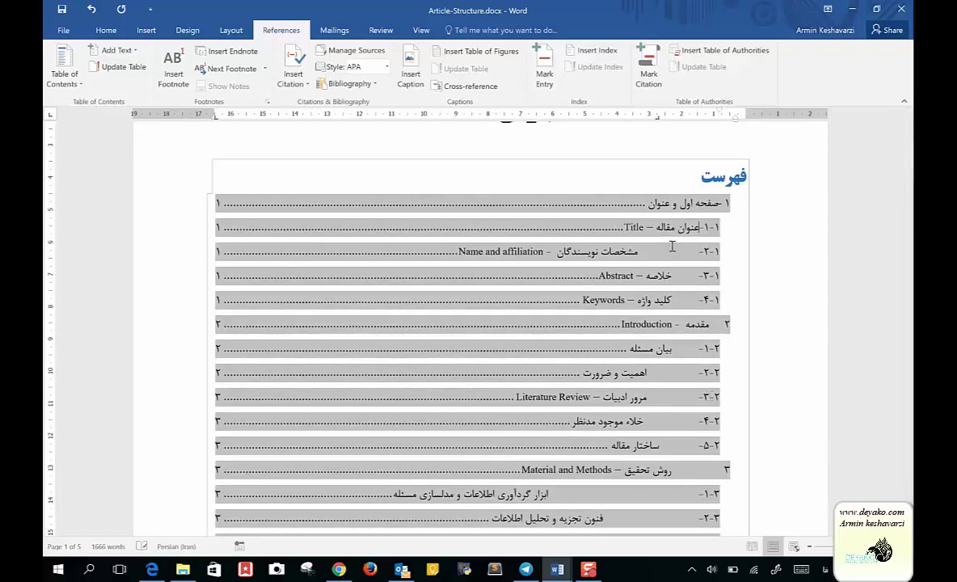
key(alt+shift)
key(Tab)
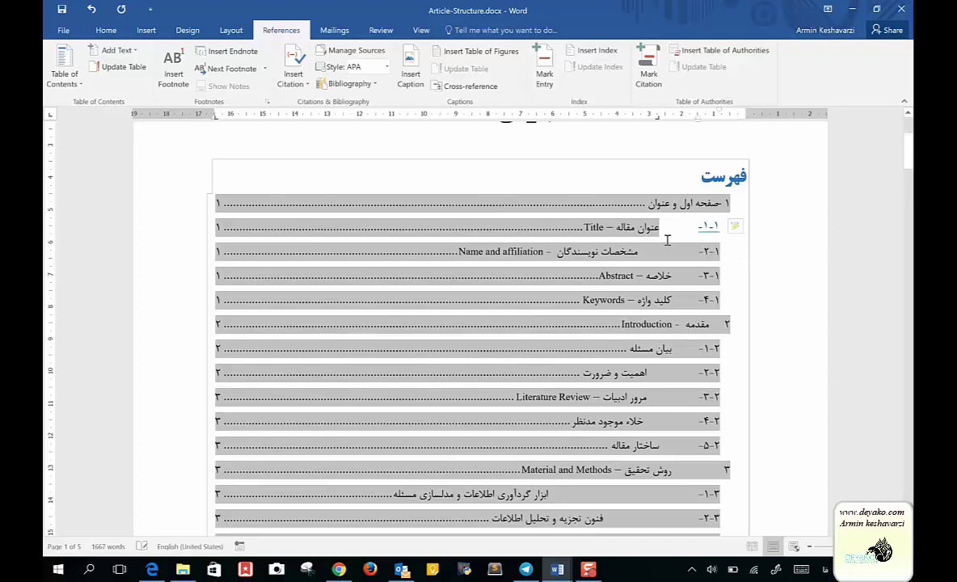
key(BackSpace)
click(648, 250)
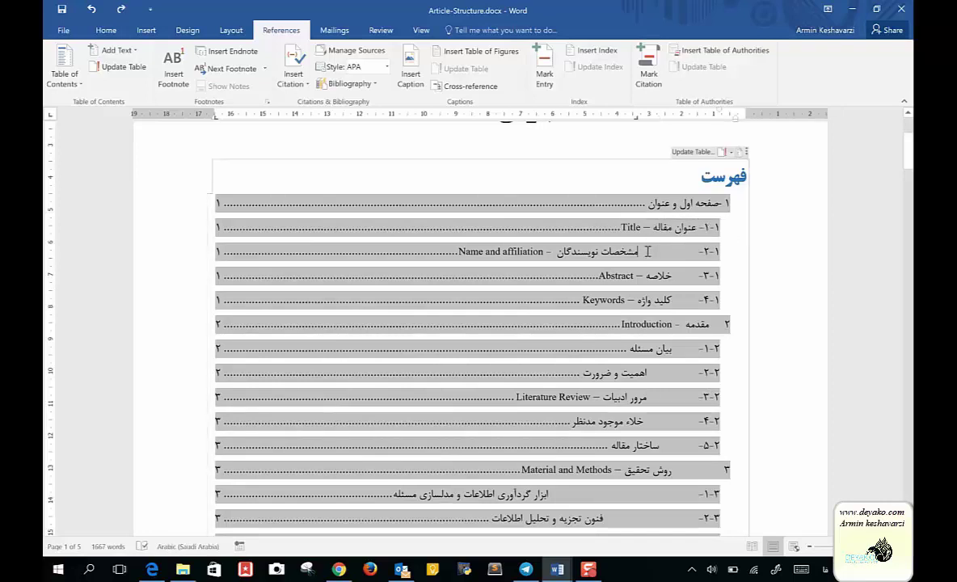
key(alt+shift)
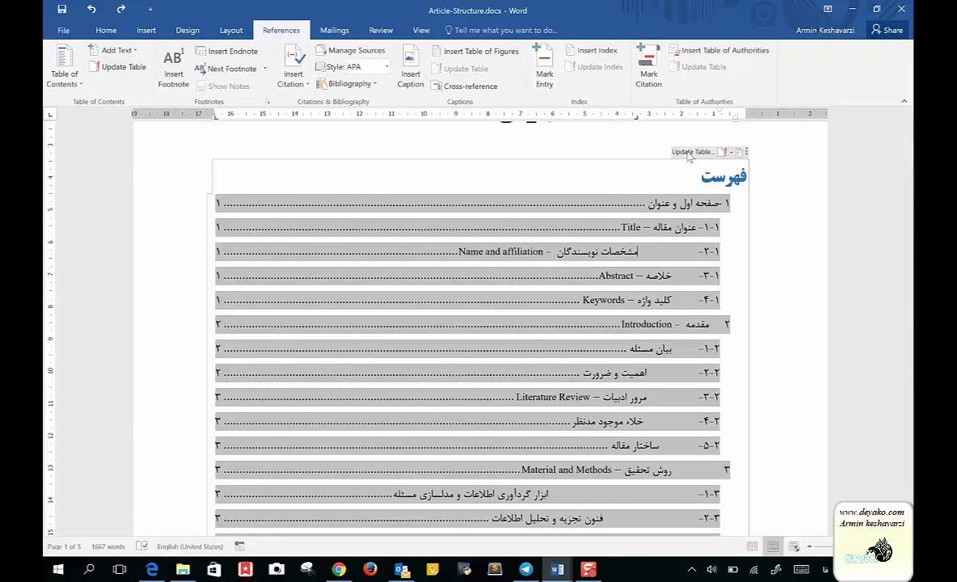
Step: Rebuild the entire table of contents and make it right-to-left
click(688, 151)
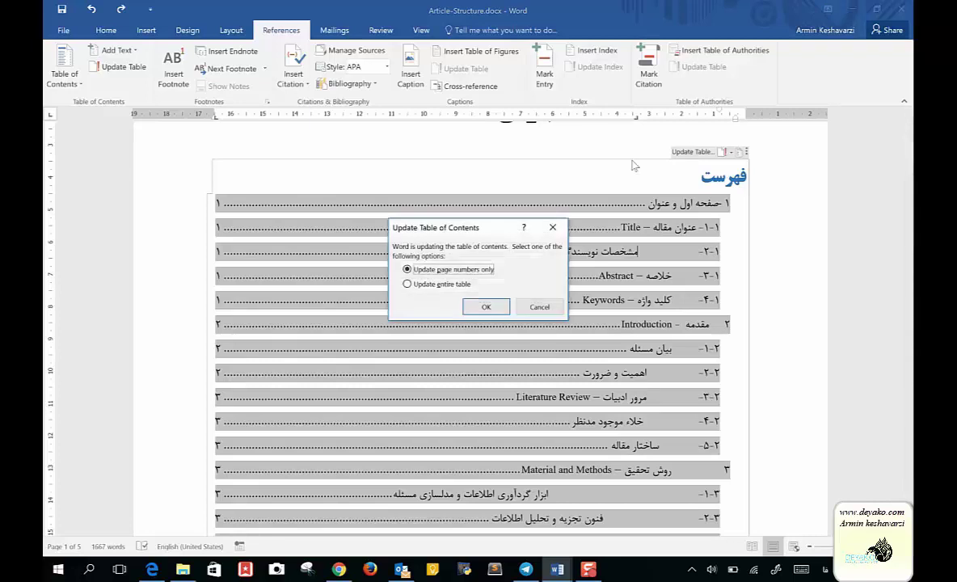
click(453, 286)
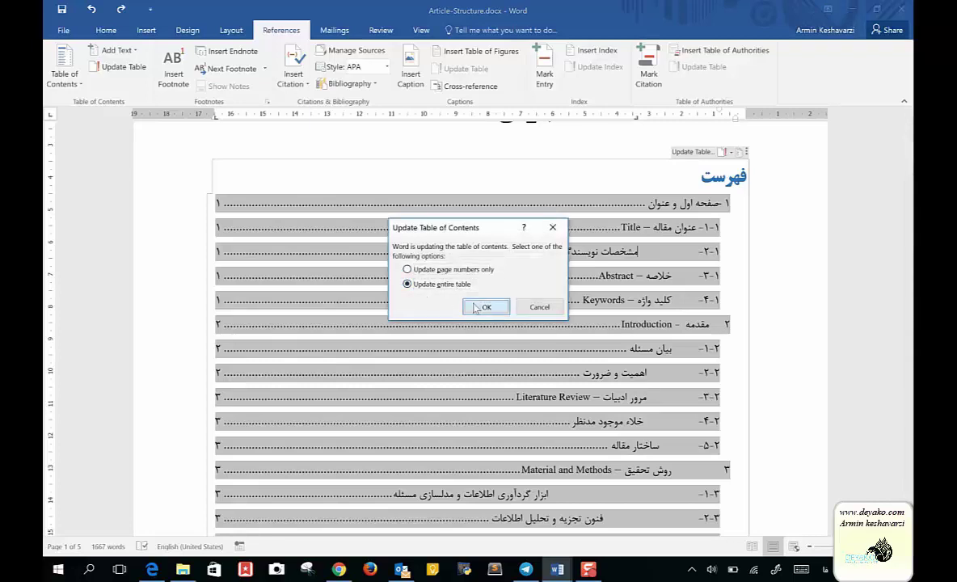
click(474, 305)
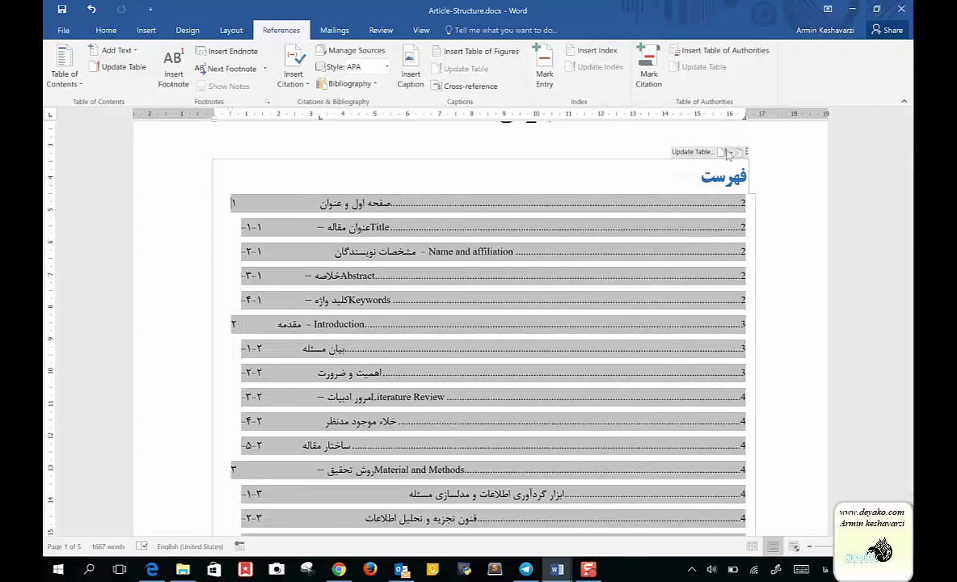
click(748, 154)
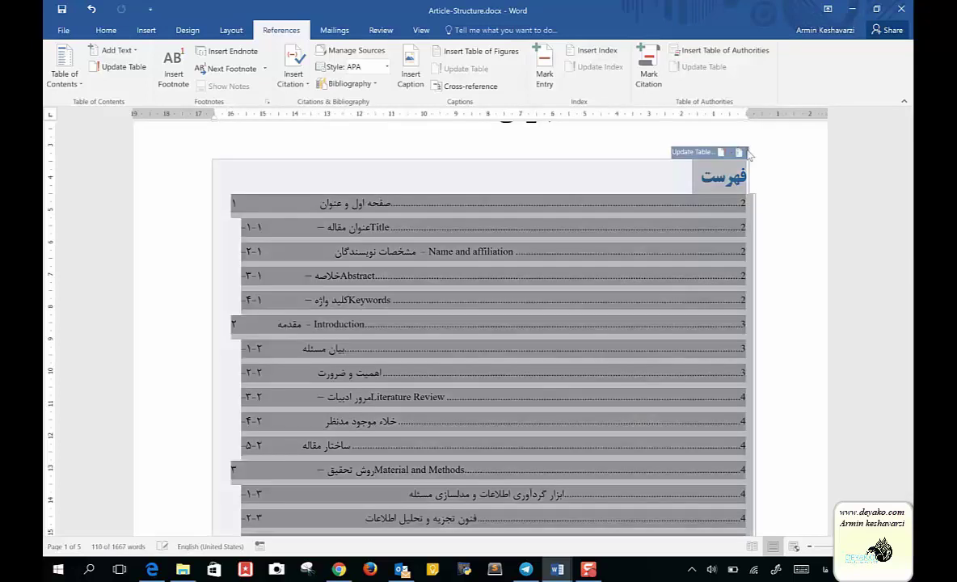
key(ctrl+Shift_R)
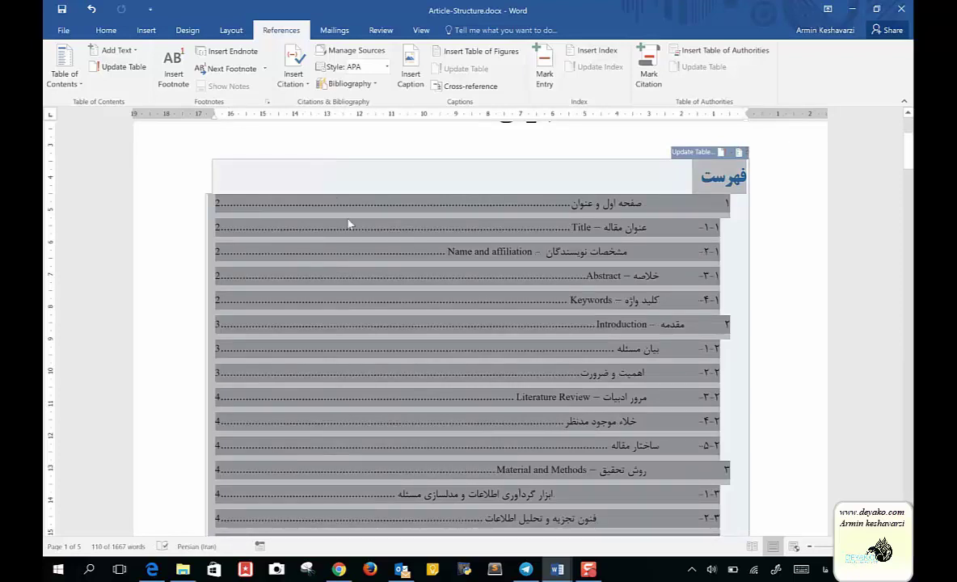
click(106, 30)
click(268, 253)
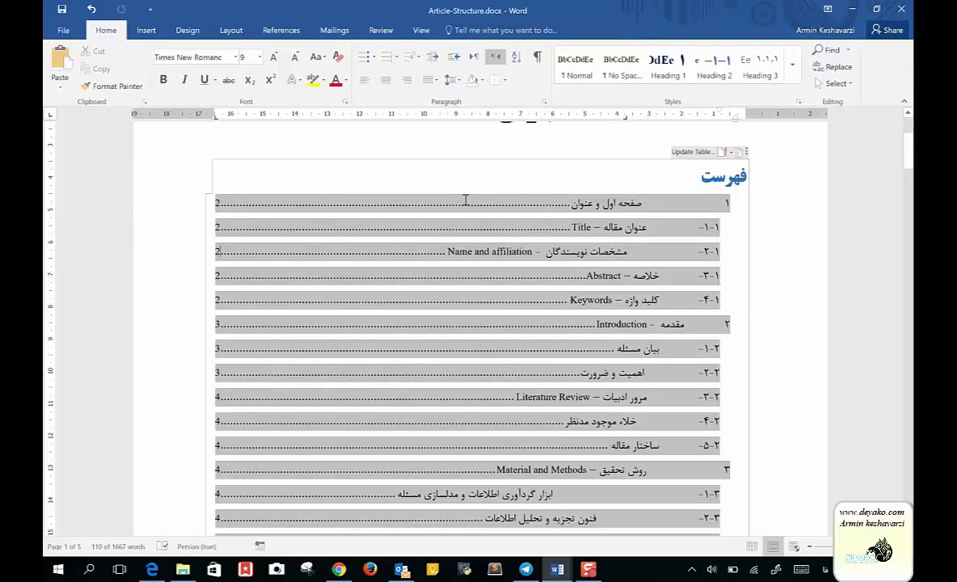
Step: Update the table of contents again so its page numbers show as Persian digits ۲–۵
click(692, 151)
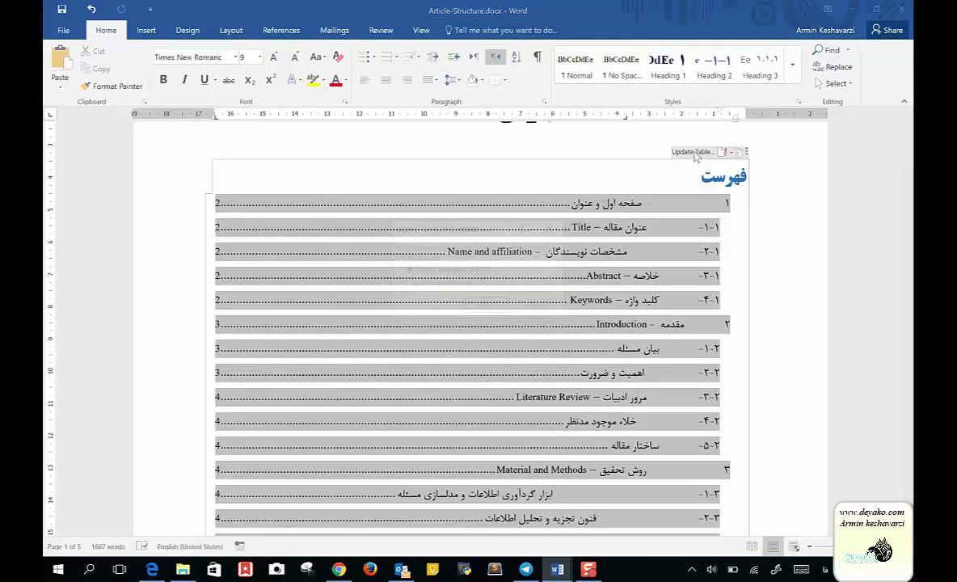
click(440, 283)
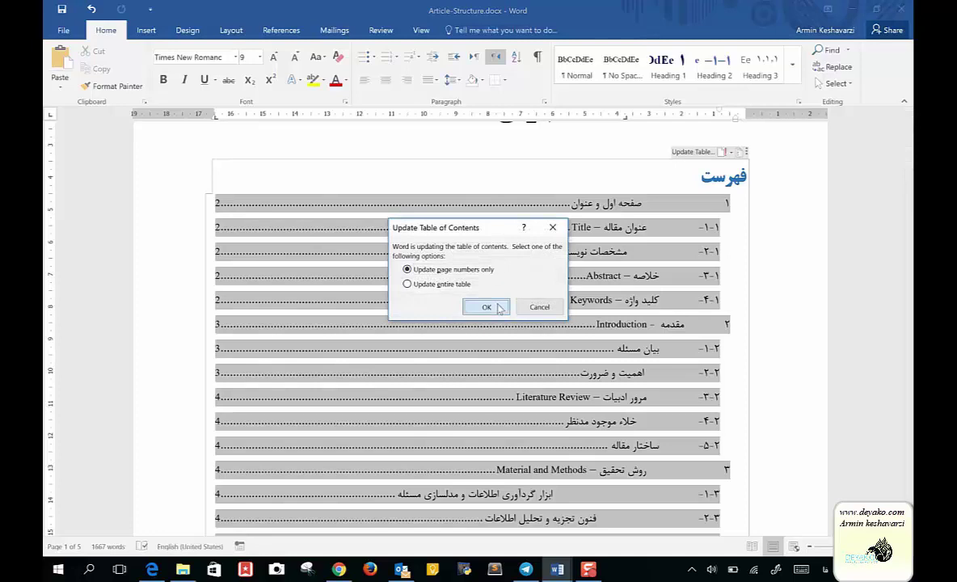
click(486, 306)
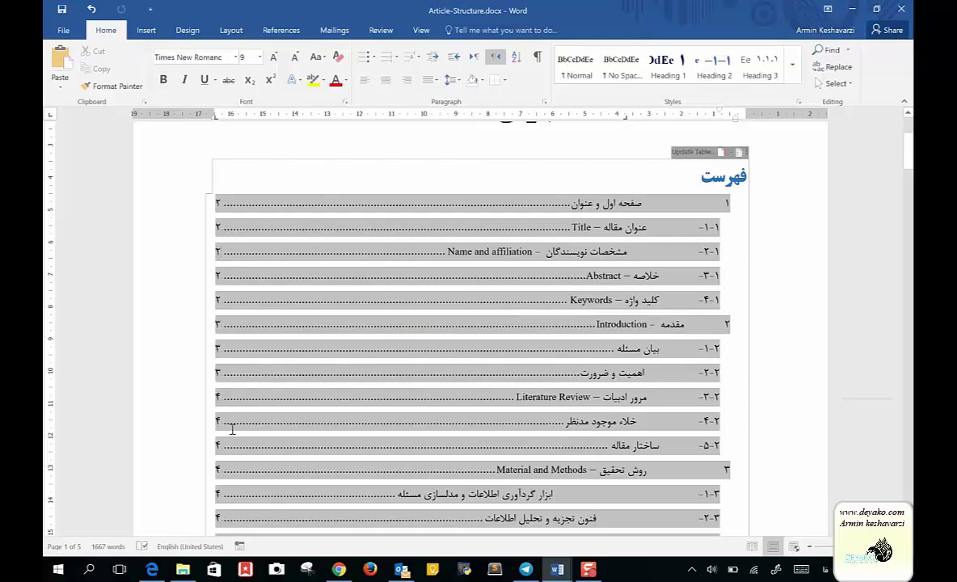
scroll(230, 416, down, 5)
scroll(232, 430, down, 3)
scroll(232, 429, down, 3)
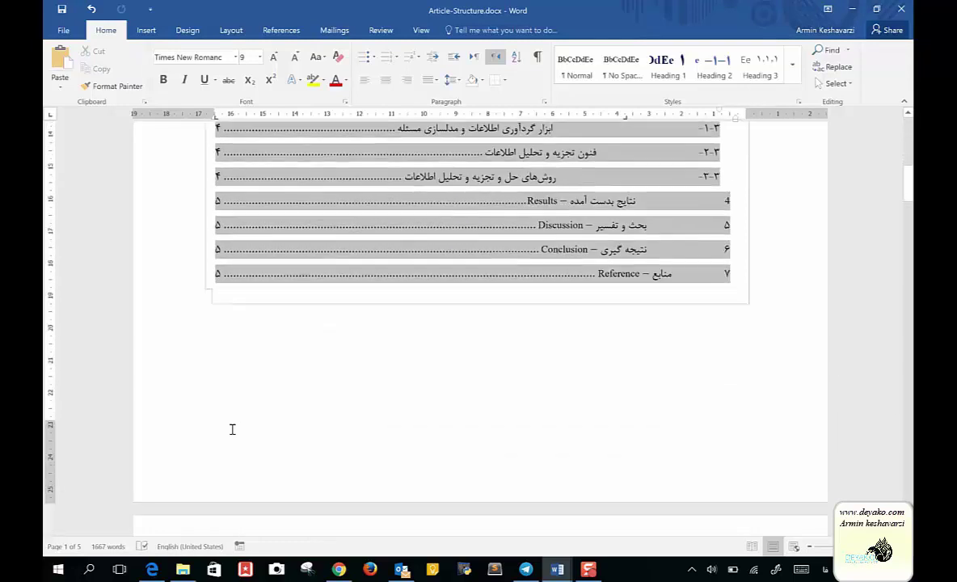
scroll(232, 430, down, 3)
scroll(232, 429, up, 6)
scroll(231, 429, up, 3)
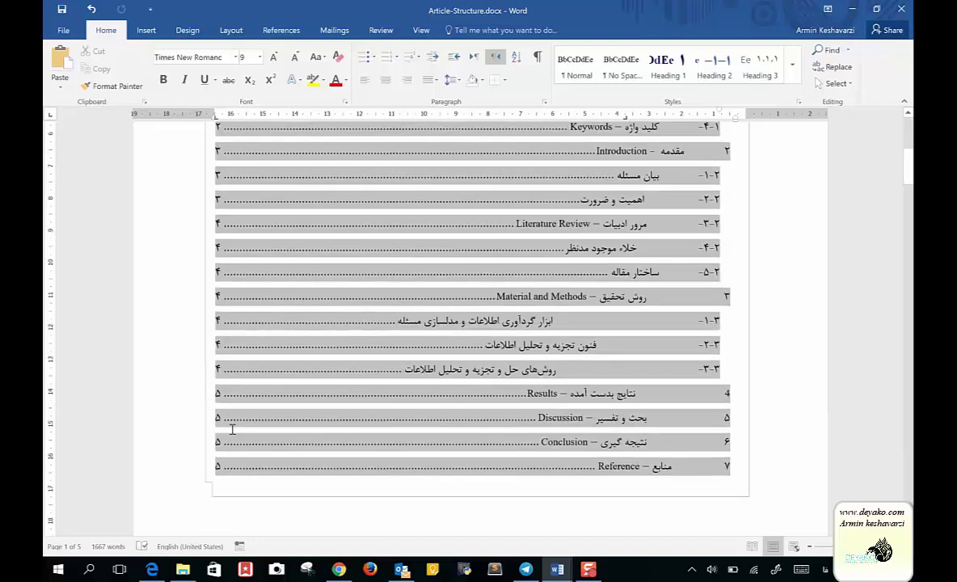
scroll(232, 429, up, 3)
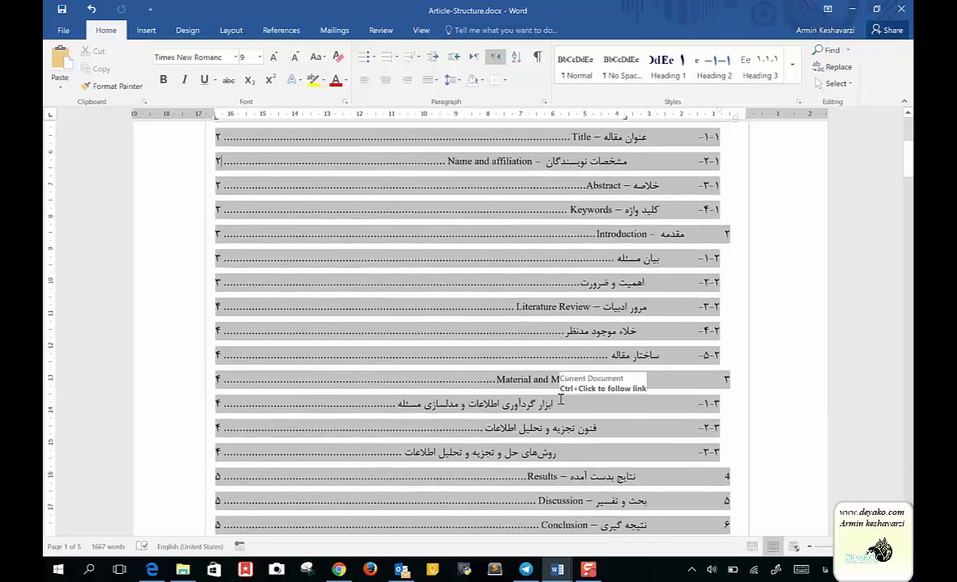
scroll(525, 364, down, 3)
scroll(380, 167, down, 1)
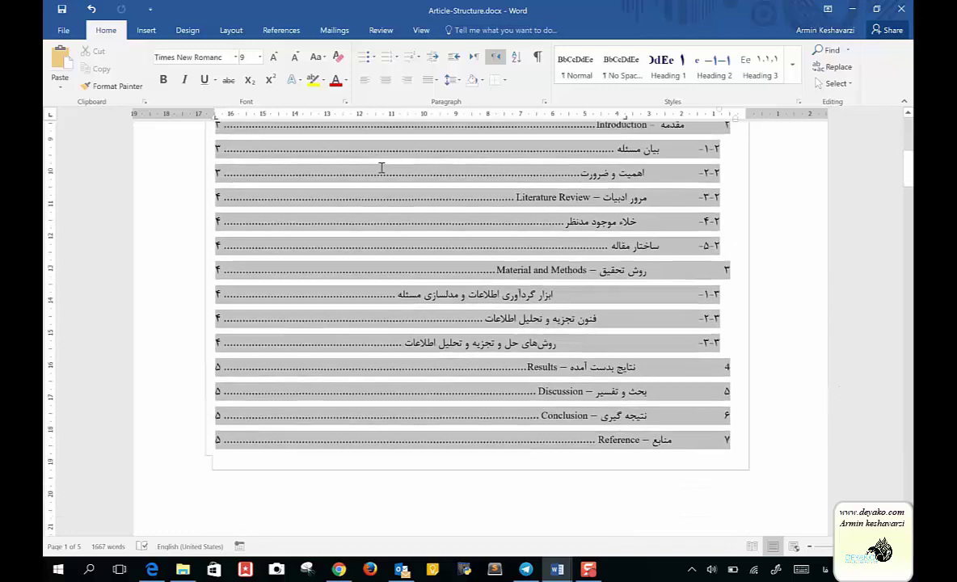
Step: Replace the table of contents with a custom one that shows only level 1 headings
click(258, 31)
click(59, 77)
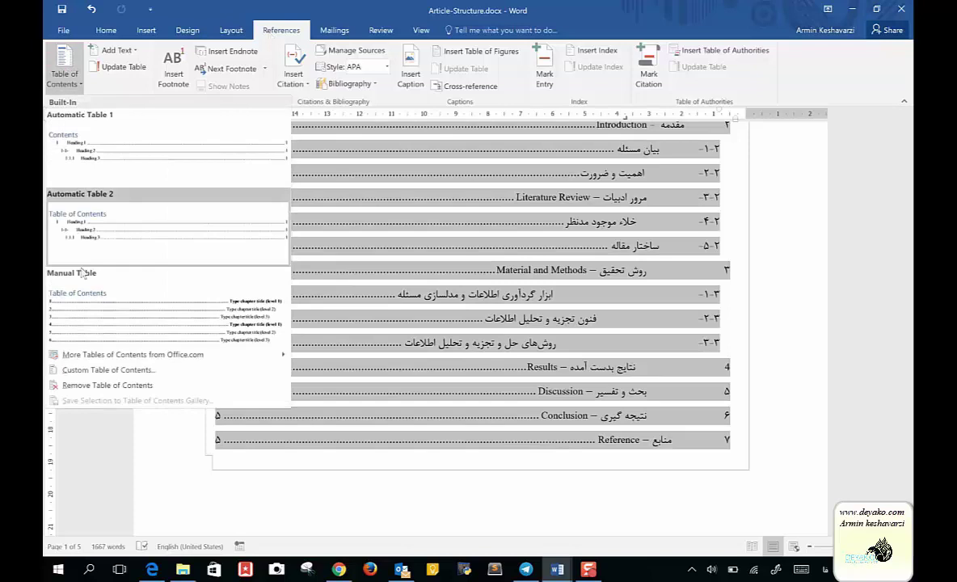
click(100, 369)
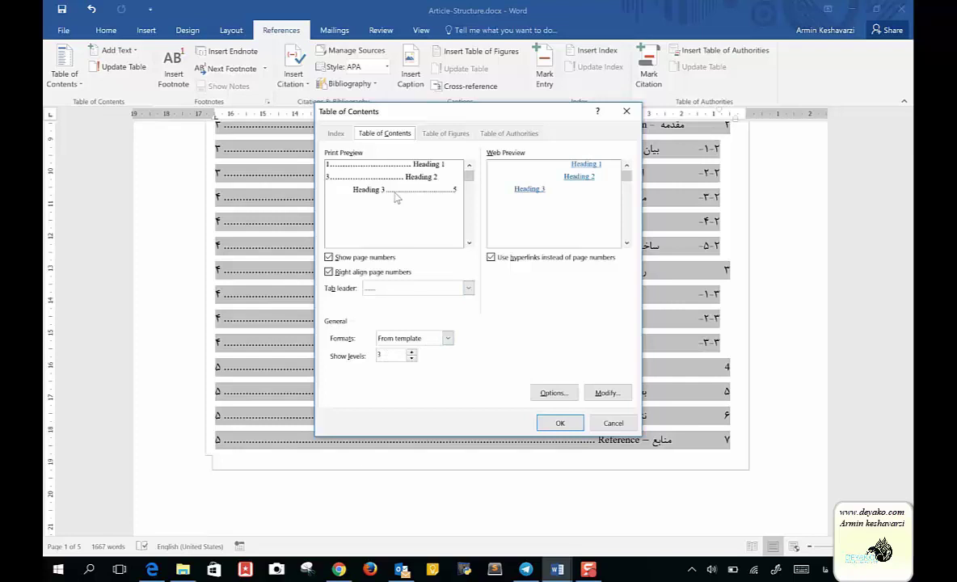
click(412, 359)
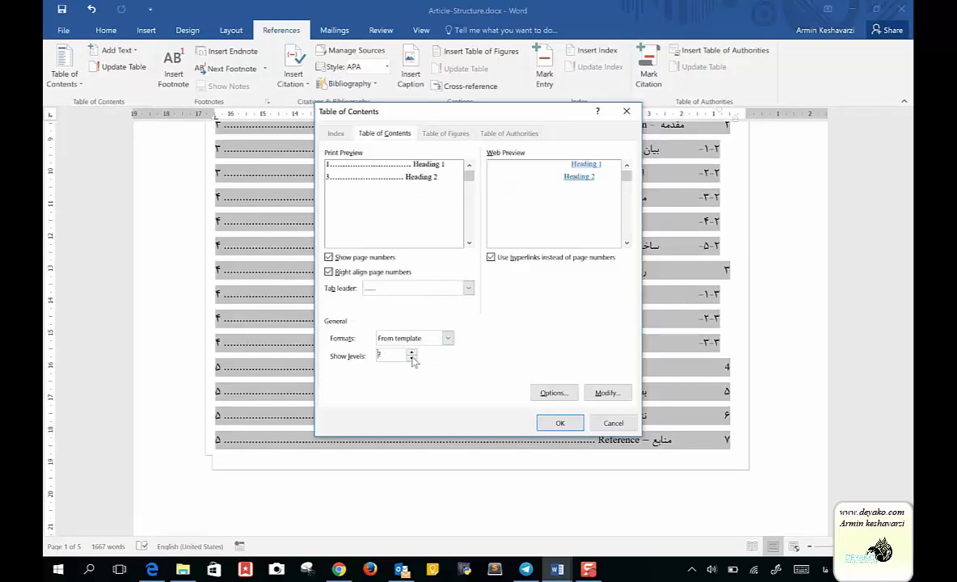
click(412, 359)
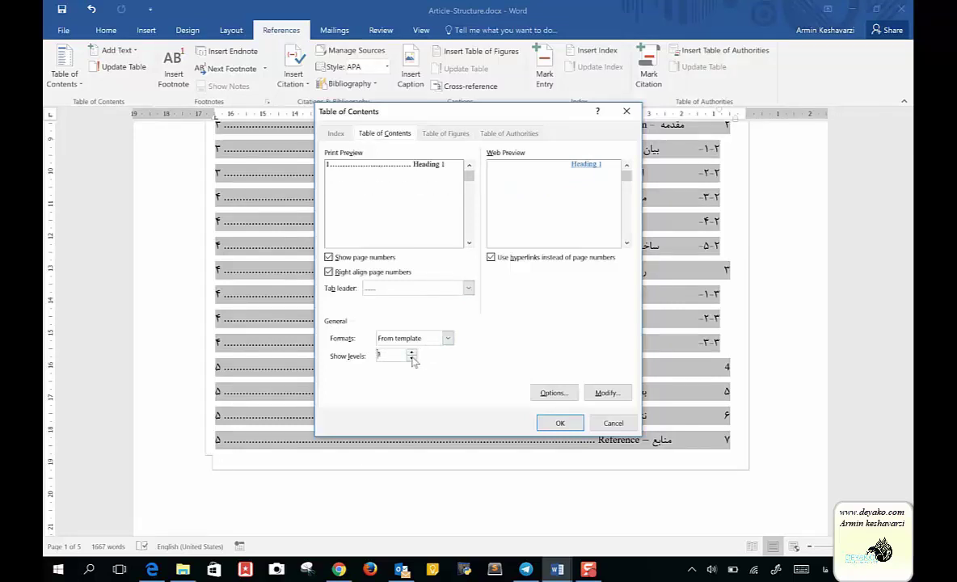
click(558, 422)
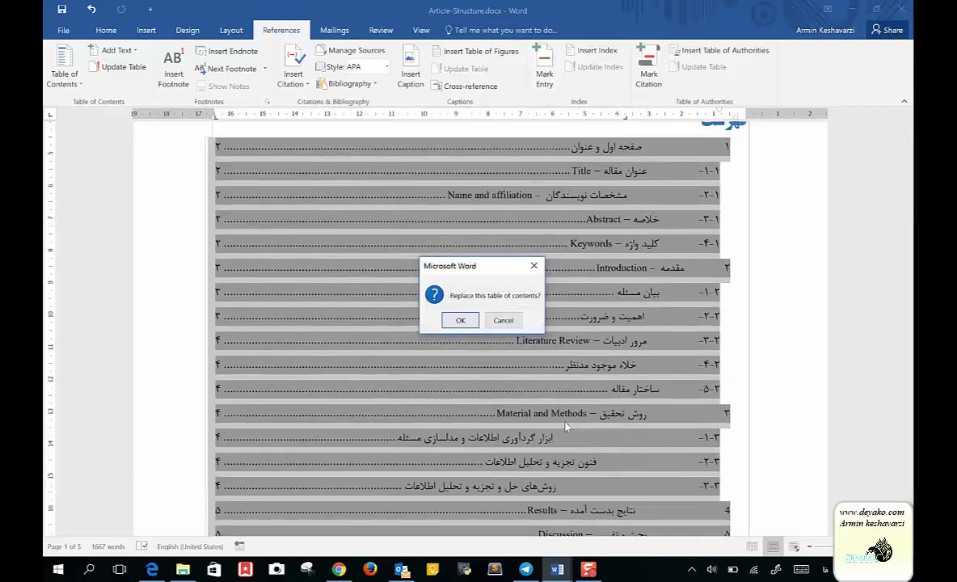
click(460, 320)
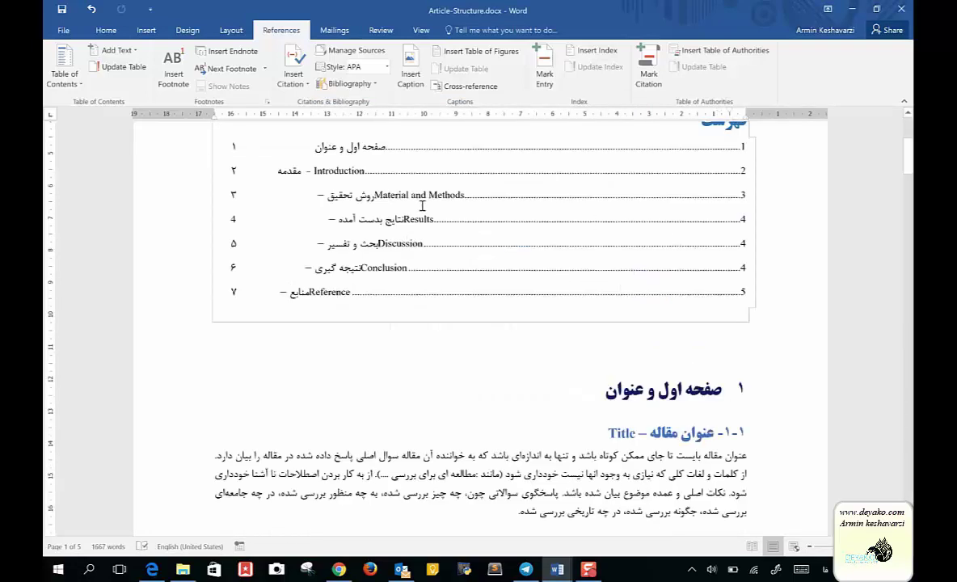
Step: Make the new table of contents right-to-left and refresh its page numbers
scroll(532, 211, up, 2)
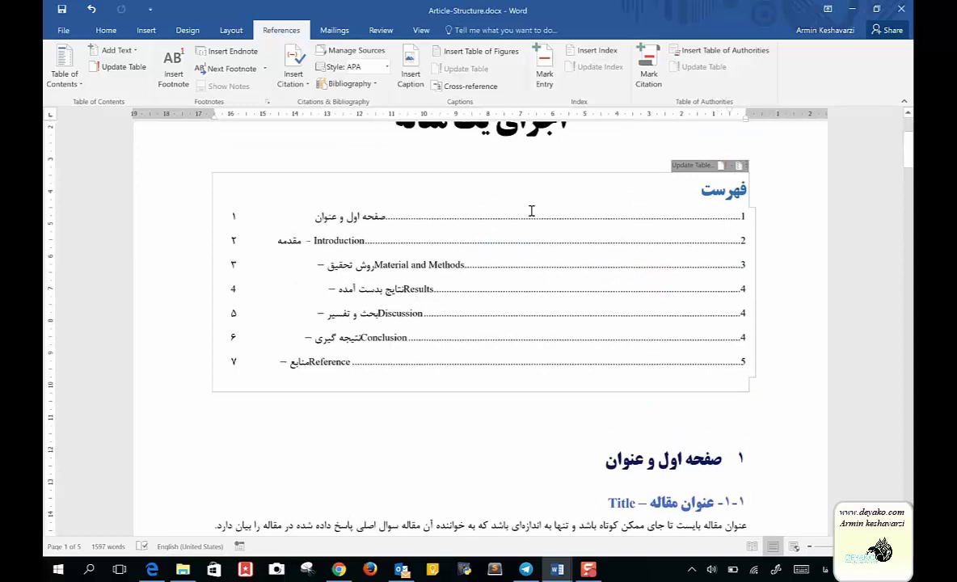
click(692, 166)
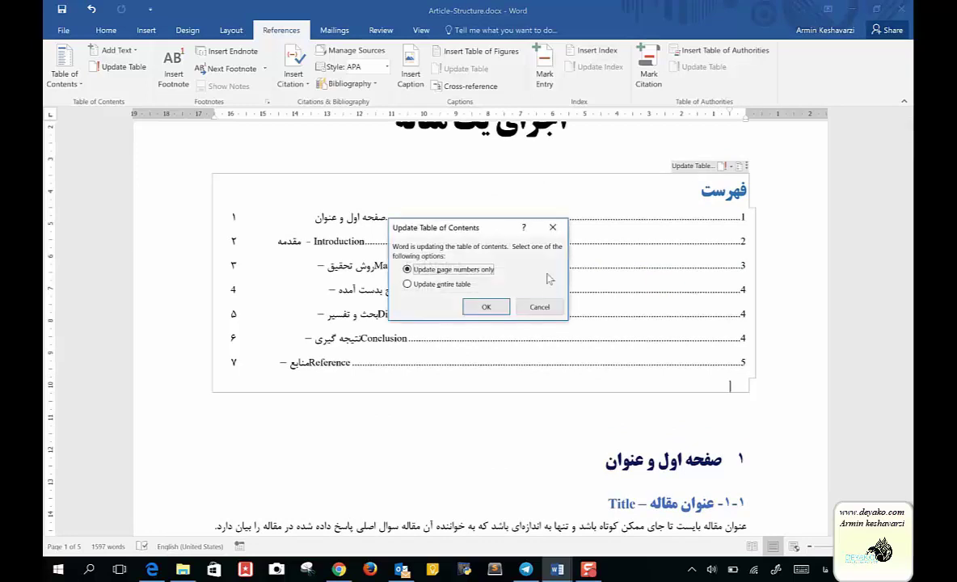
click(539, 307)
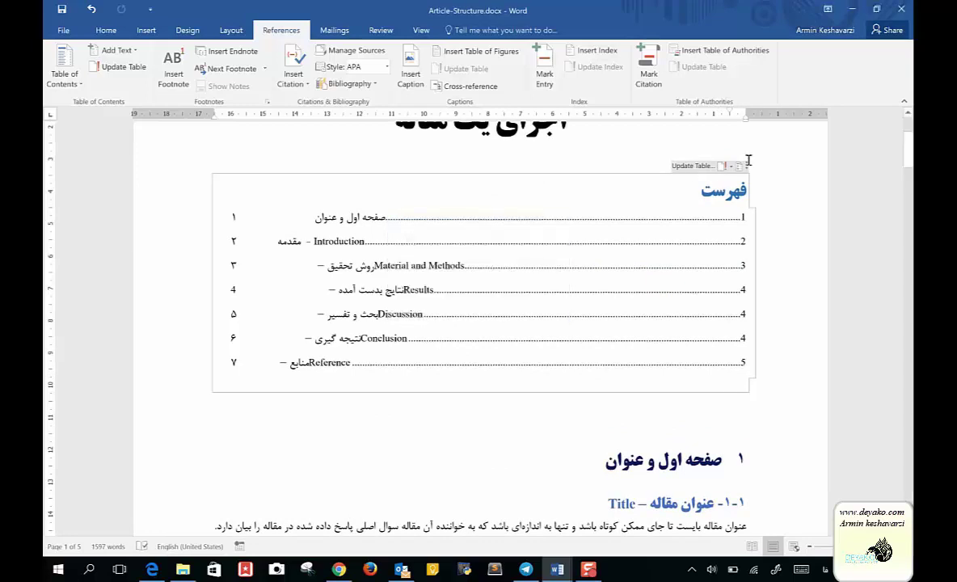
click(747, 168)
click(746, 167)
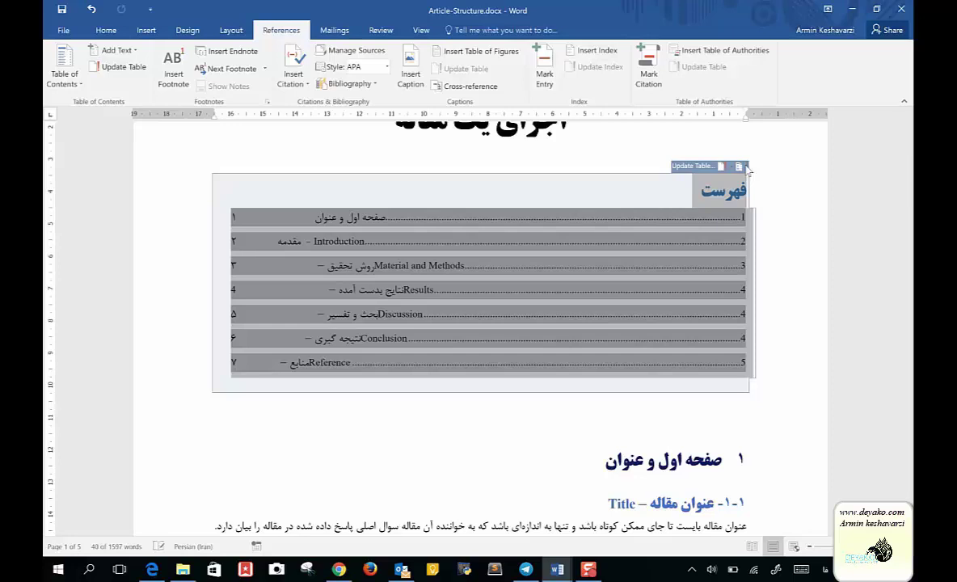
key(ctrl+Shift_R)
click(692, 166)
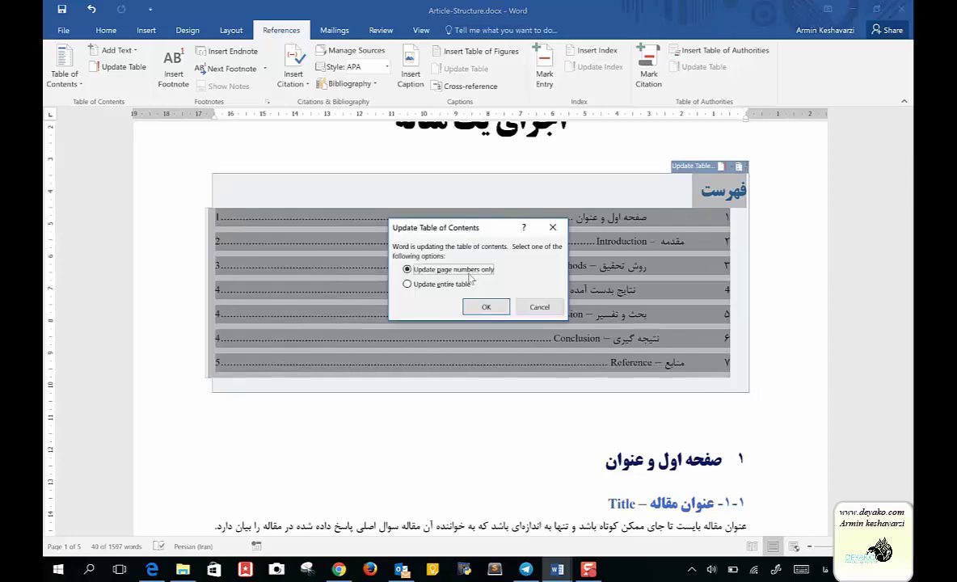
click(488, 307)
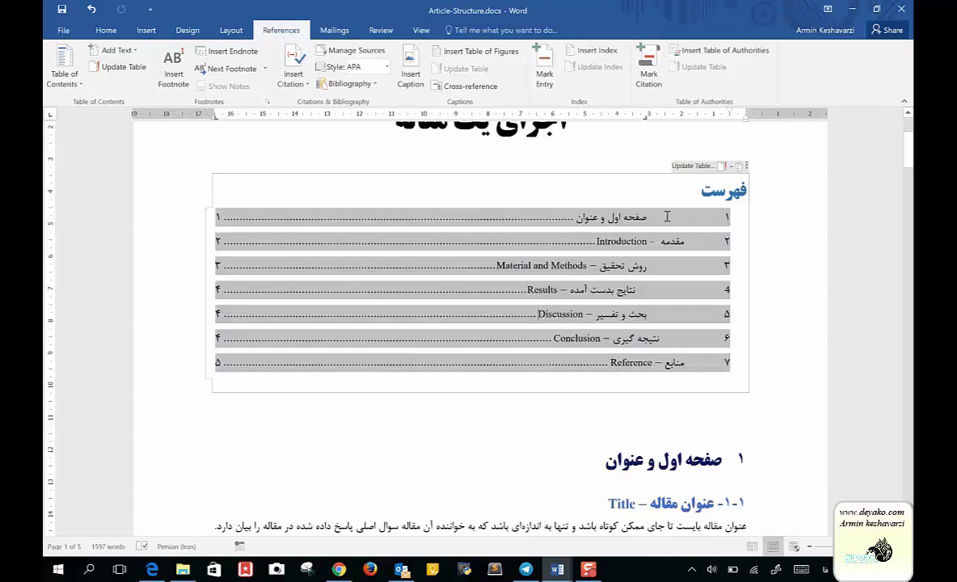
key(alt+shift)
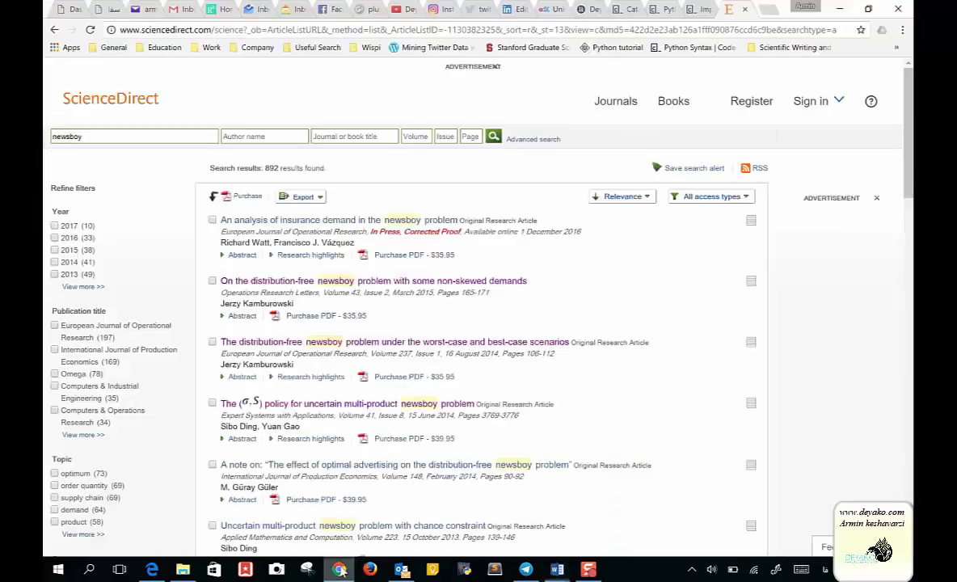
Step: Return to the ScienceDirect 'newsboy' search results in Chrome and scroll through them
click(339, 569)
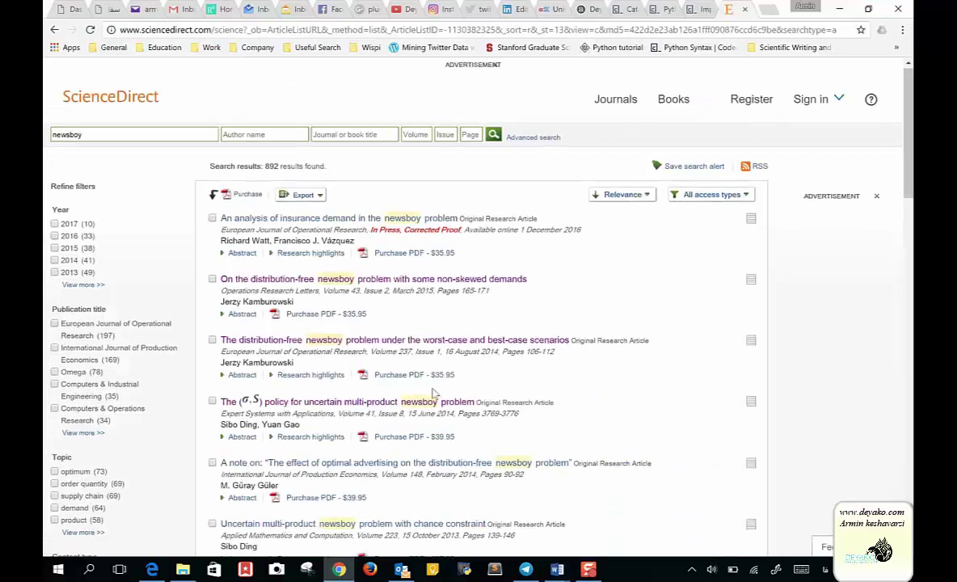
scroll(434, 392, down, 3)
scroll(434, 393, up, 2)
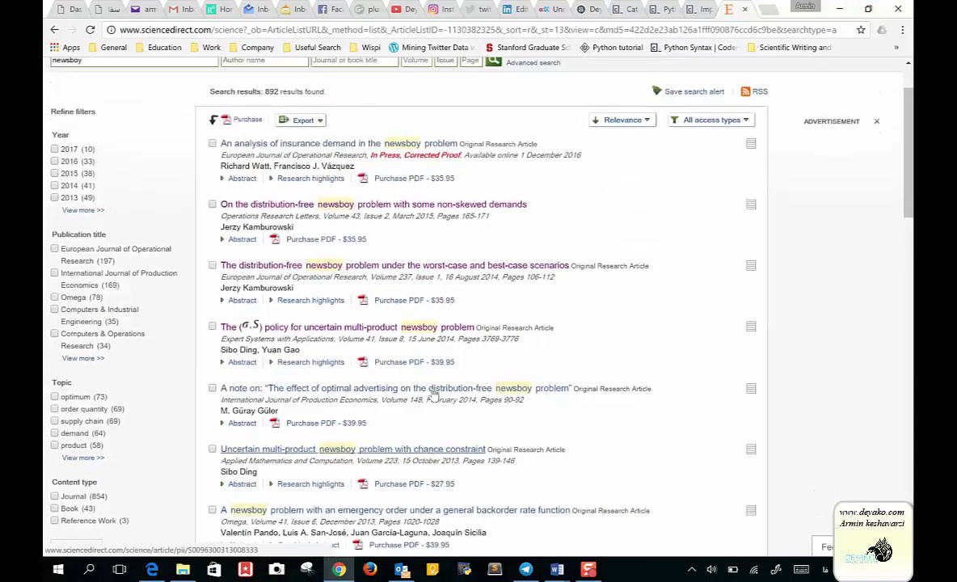
scroll(434, 393, down, 3)
scroll(434, 394, down, 3)
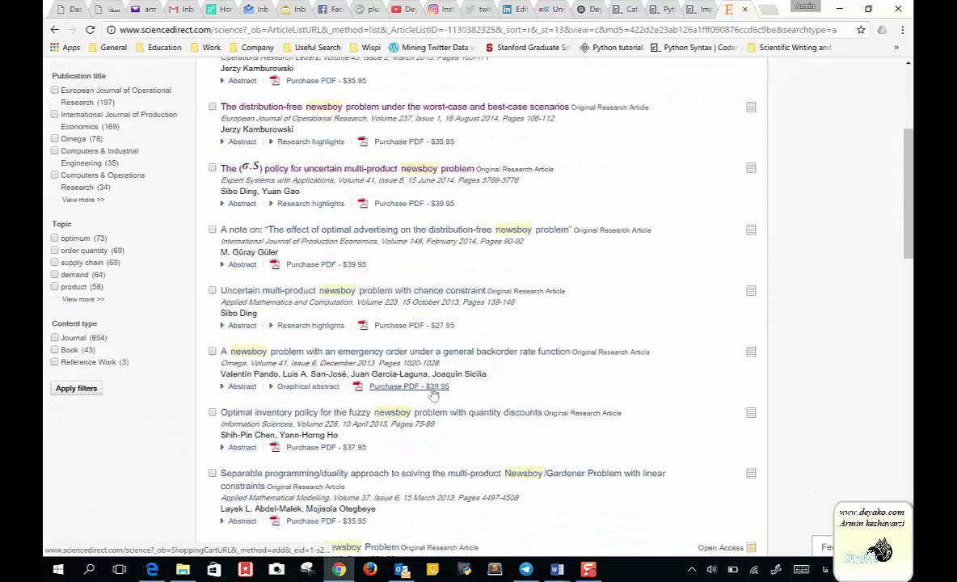
scroll(434, 393, down, 1)
scroll(434, 394, down, 3)
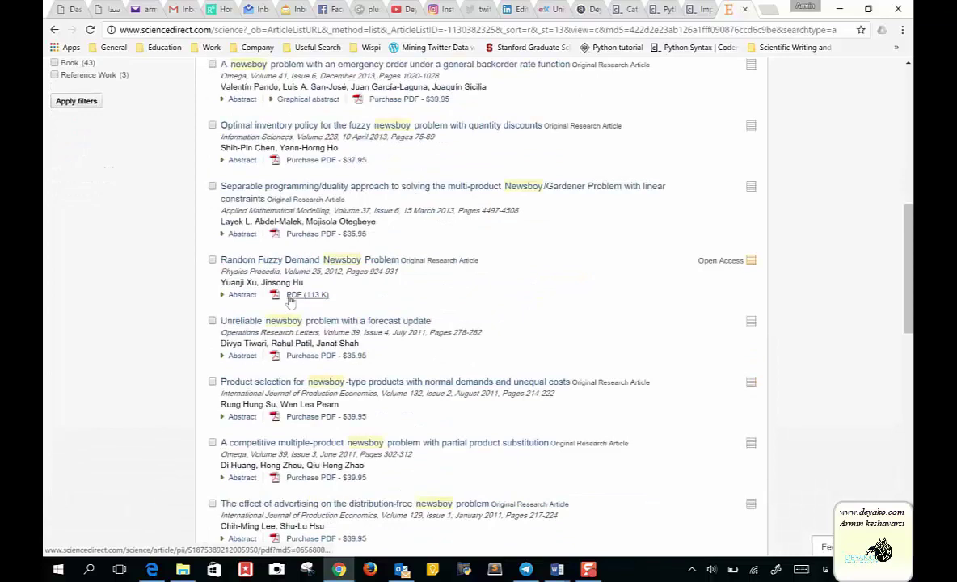
Step: Try opening an article's PDF in a new tab and reload it after it fails
right_click(291, 297)
click(340, 305)
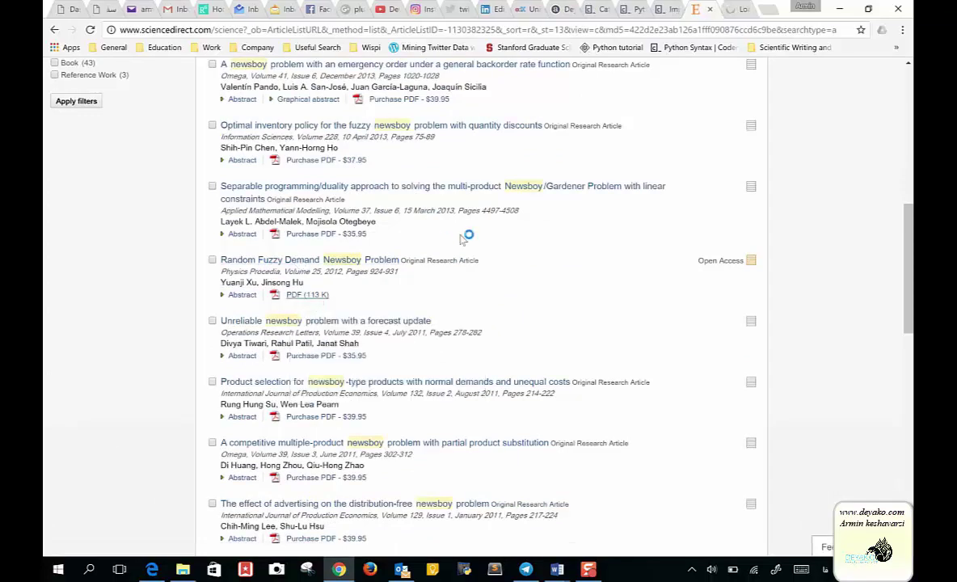
click(742, 6)
click(704, 8)
click(731, 8)
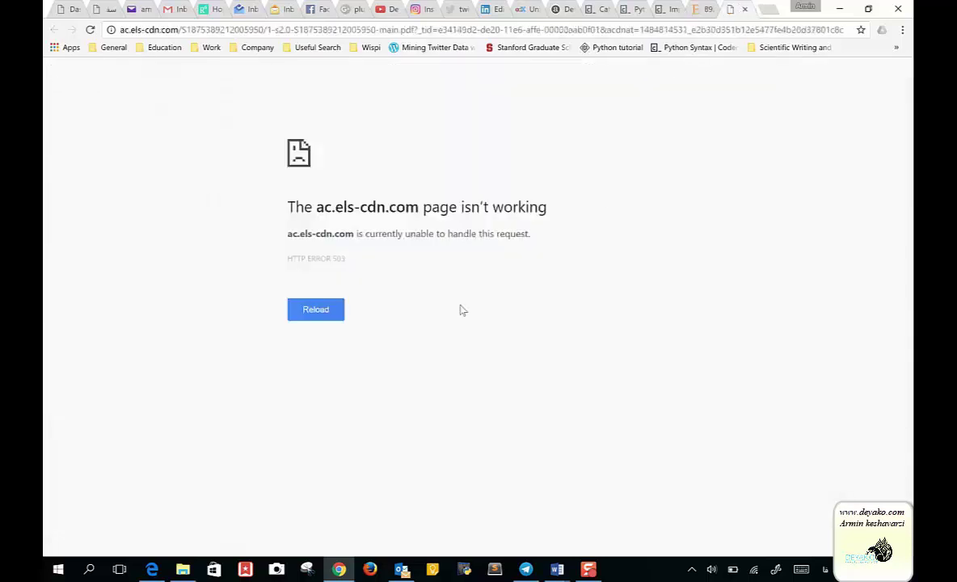
click(323, 313)
click(704, 8)
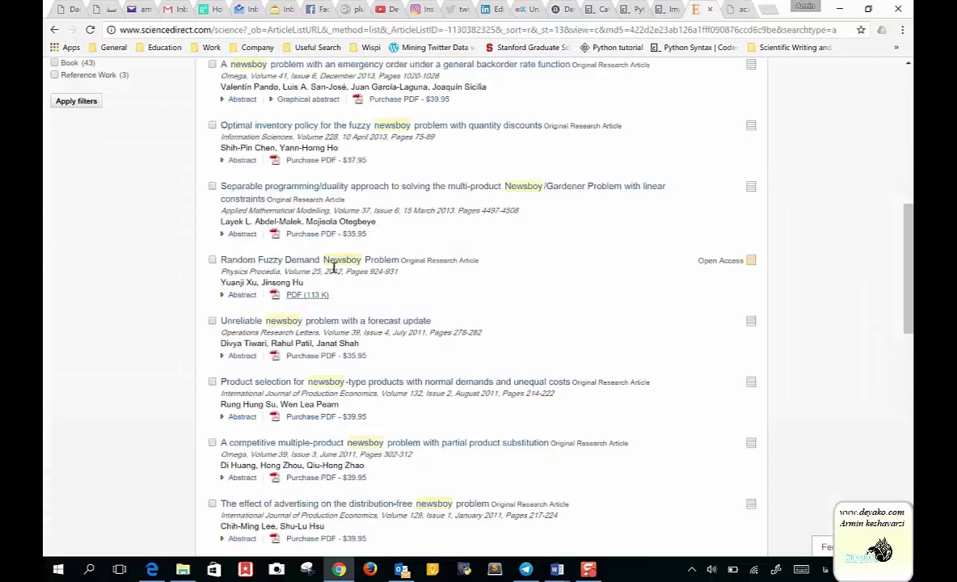
Step: Open 'Random Fuzzy Demand Newsboy Problem' in a new tab and view it
right_click(310, 251)
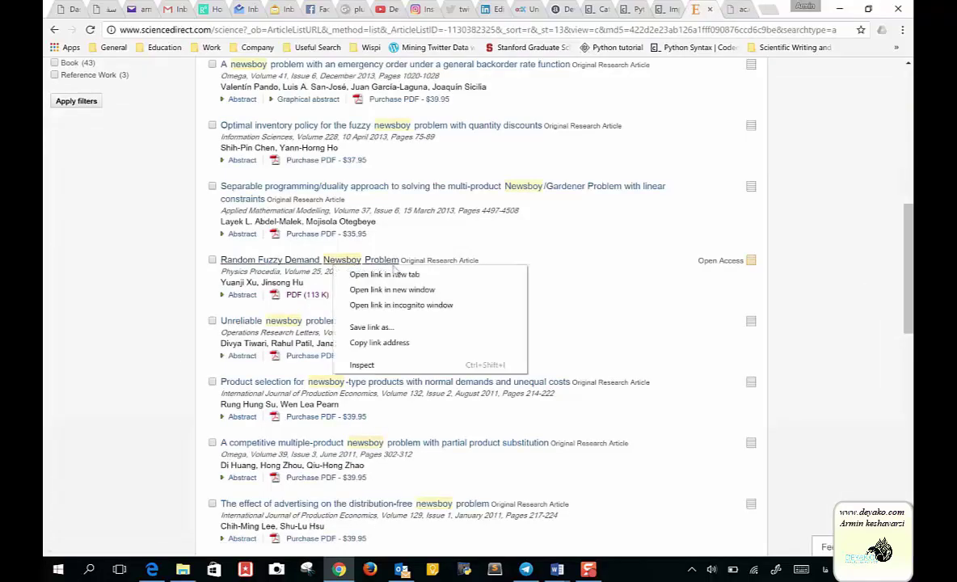
click(340, 252)
click(700, 9)
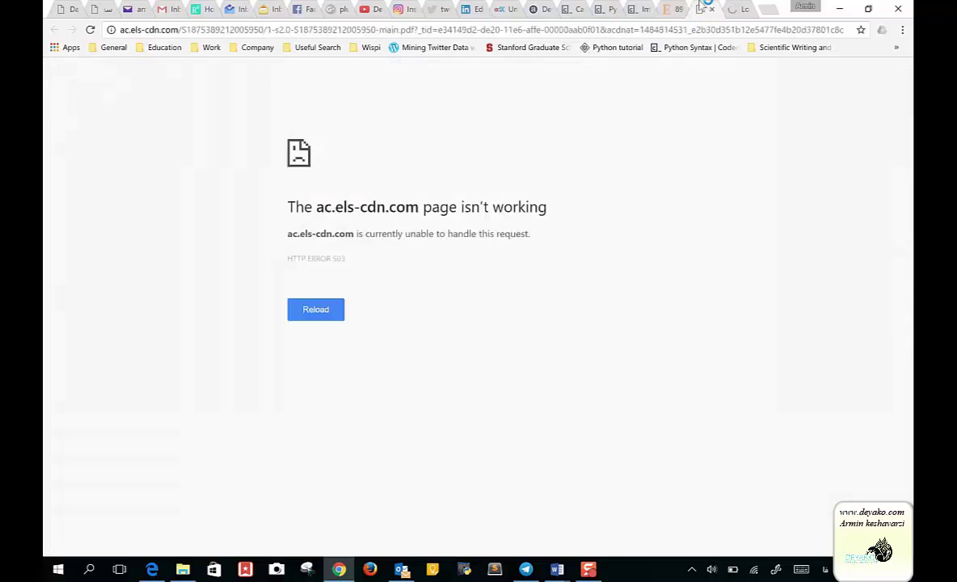
click(733, 9)
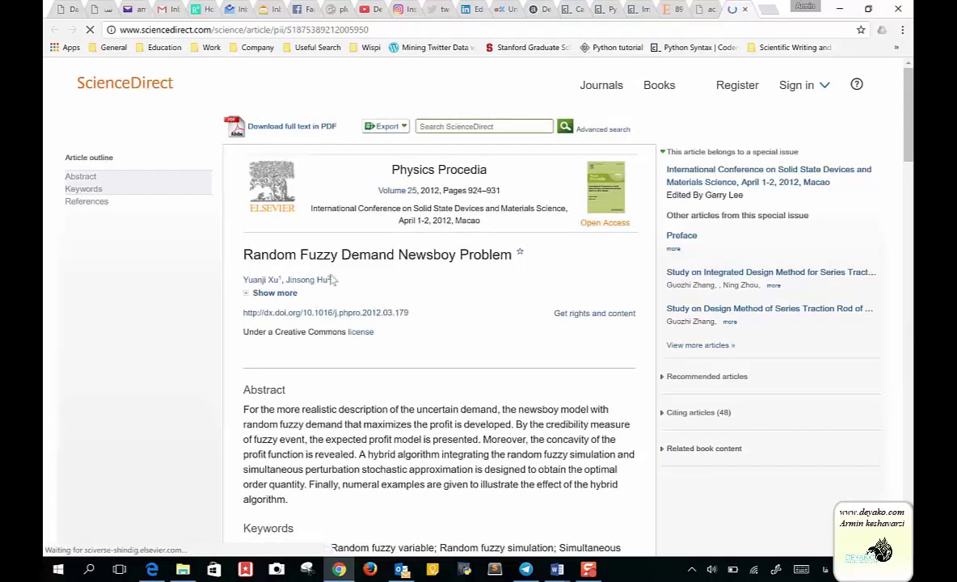
Step: Show the authors' affiliations and scroll through the abstract and references
click(248, 296)
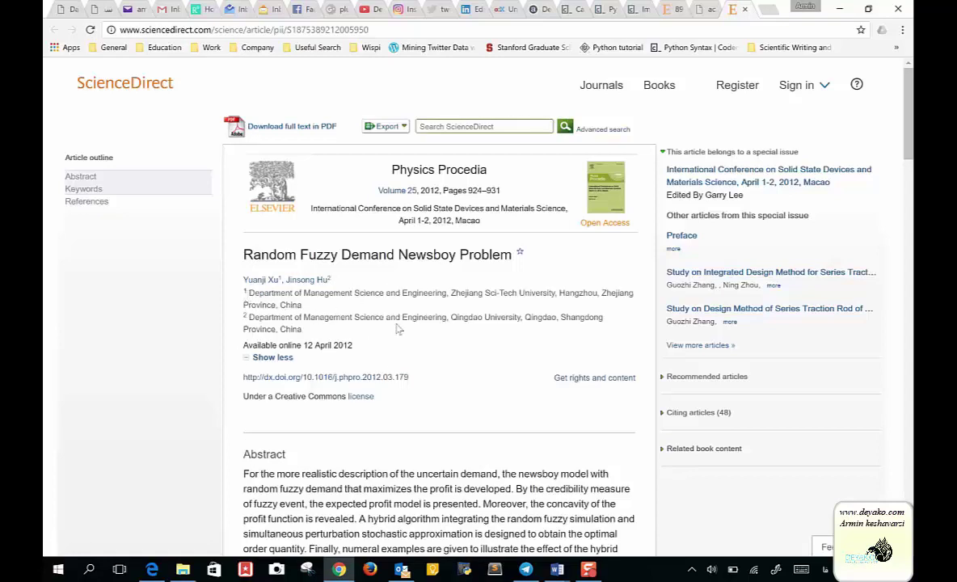
scroll(412, 392, down, 3)
scroll(412, 394, down, 1)
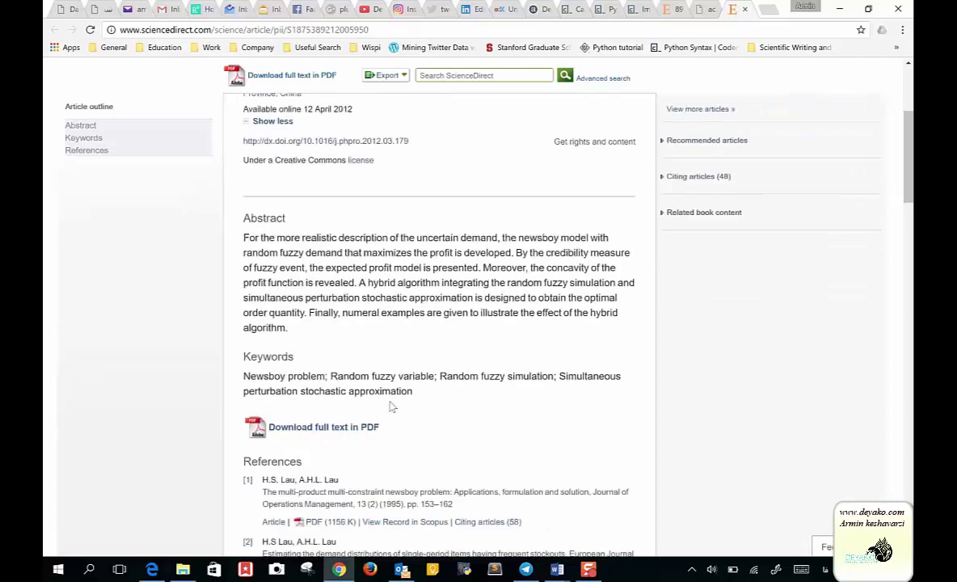
scroll(391, 407, down, 3)
scroll(391, 407, down, 2)
scroll(391, 406, down, 2)
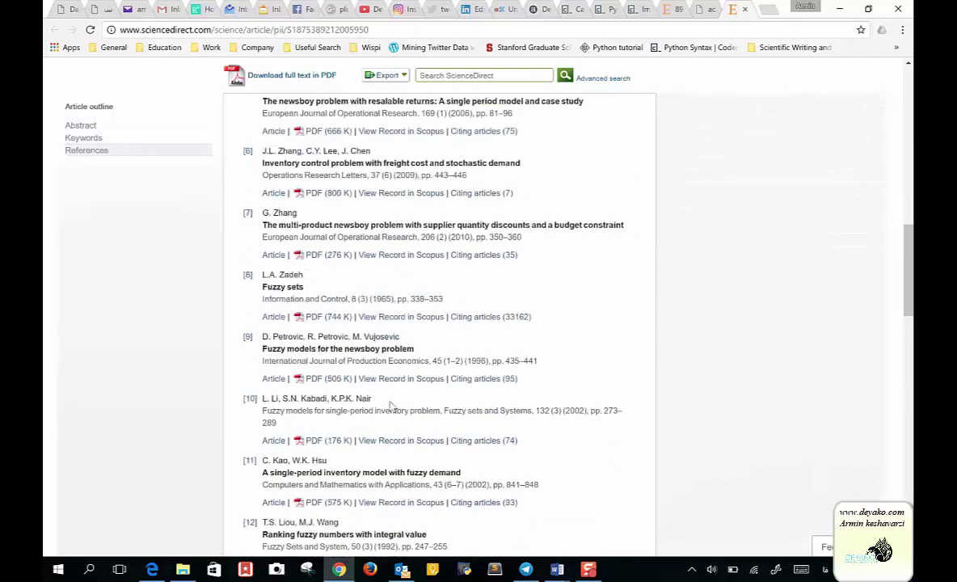
scroll(391, 406, down, 2)
Step: Download the article's full text as a PDF
scroll(391, 404, up, 3)
scroll(392, 402, up, 5)
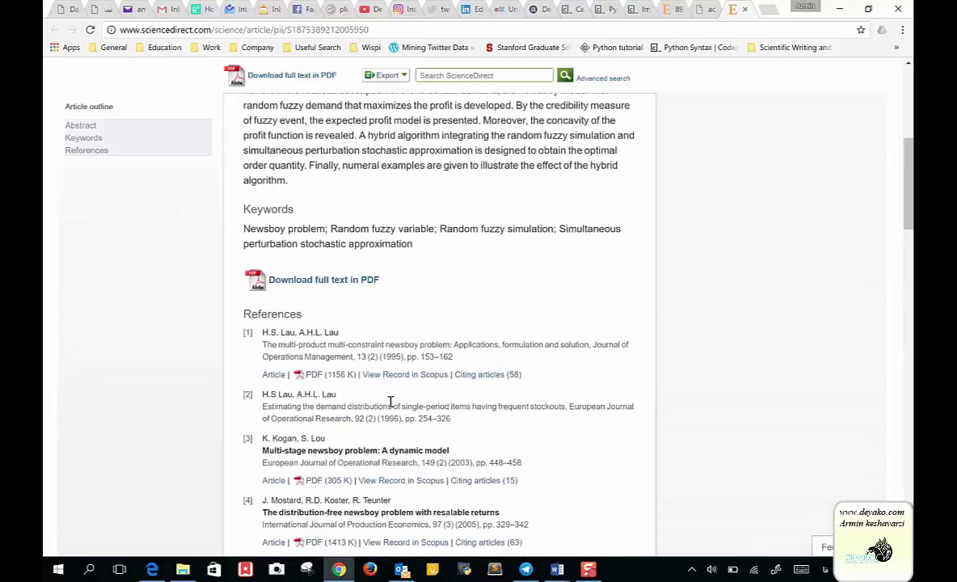
scroll(391, 402, up, 1)
click(330, 389)
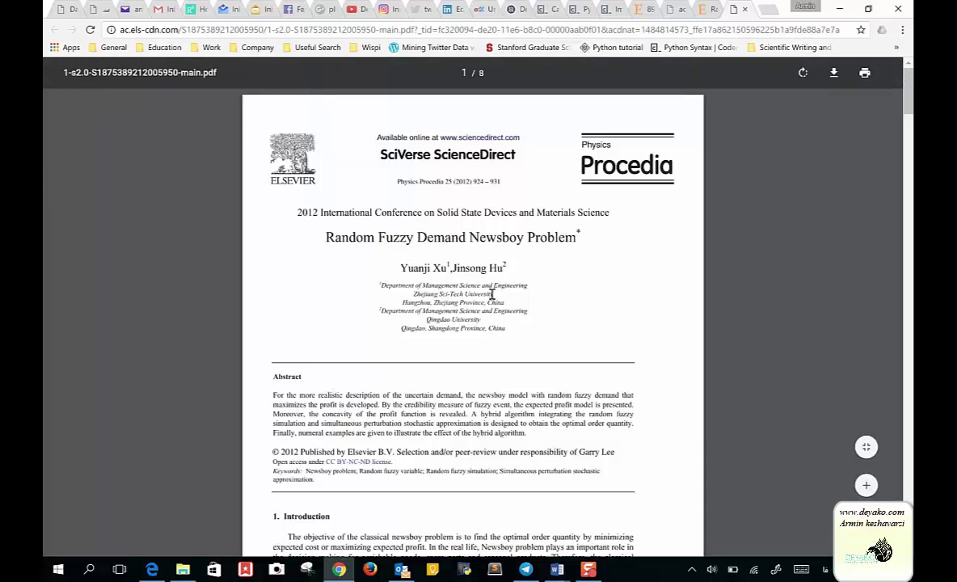
Step: Scroll the PDF from the Introduction to the '2. Preliminaries' heading on page 2
scroll(491, 294, down, 1)
scroll(491, 294, down, 1)
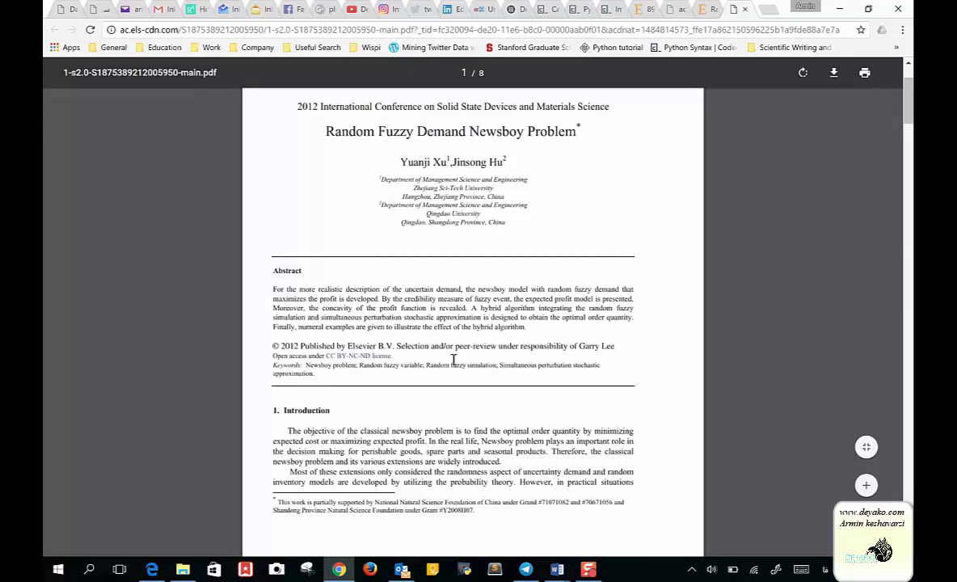
scroll(329, 376, up, 2)
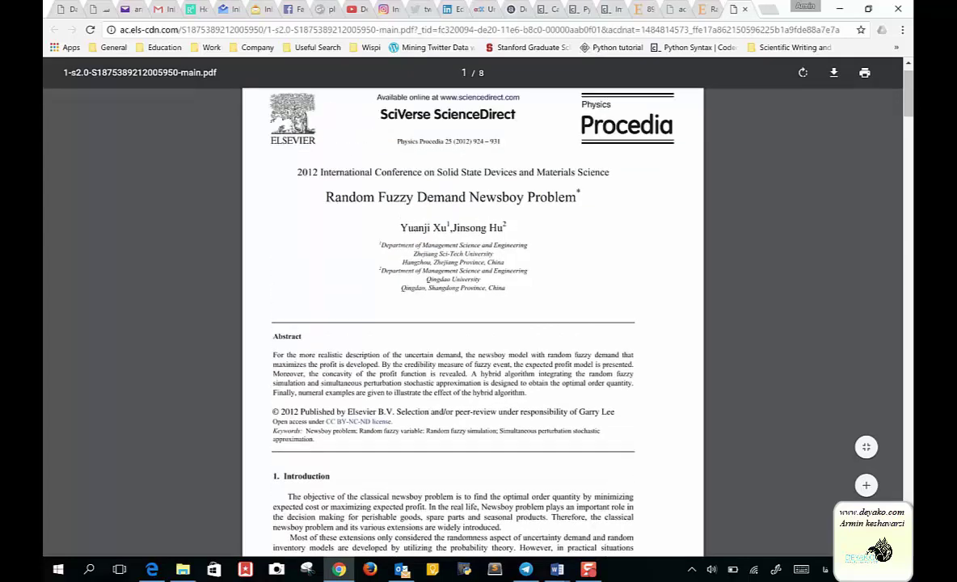
scroll(329, 376, down, 2)
scroll(291, 291, down, 3)
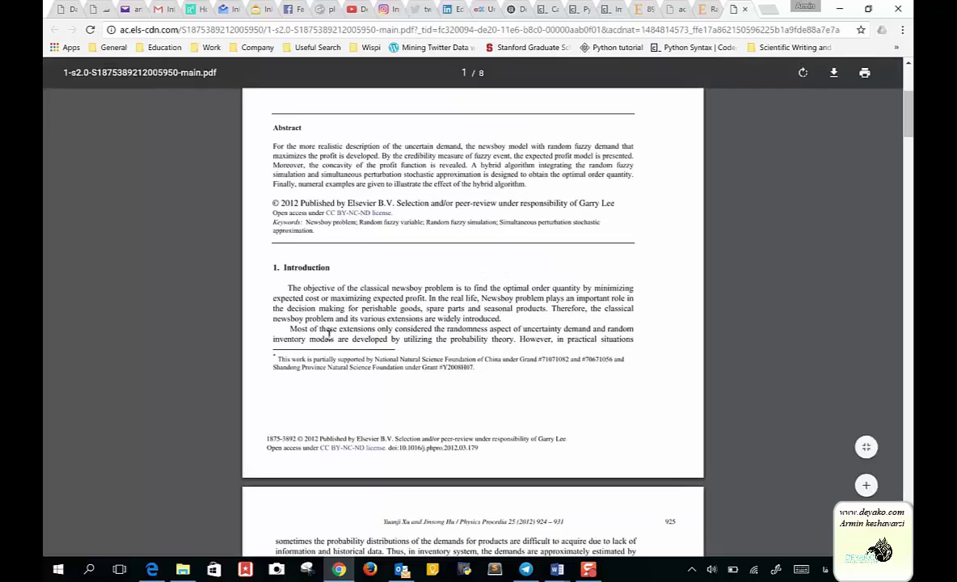
scroll(470, 309, down, 1)
scroll(469, 310, down, 2)
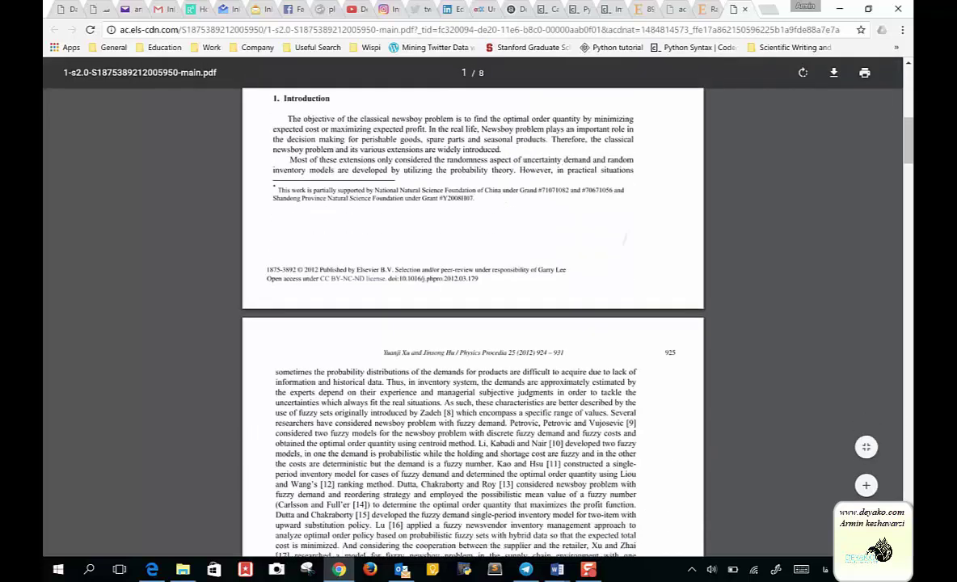
scroll(470, 310, down, 4)
scroll(473, 307, down, 3)
scroll(473, 307, down, 1)
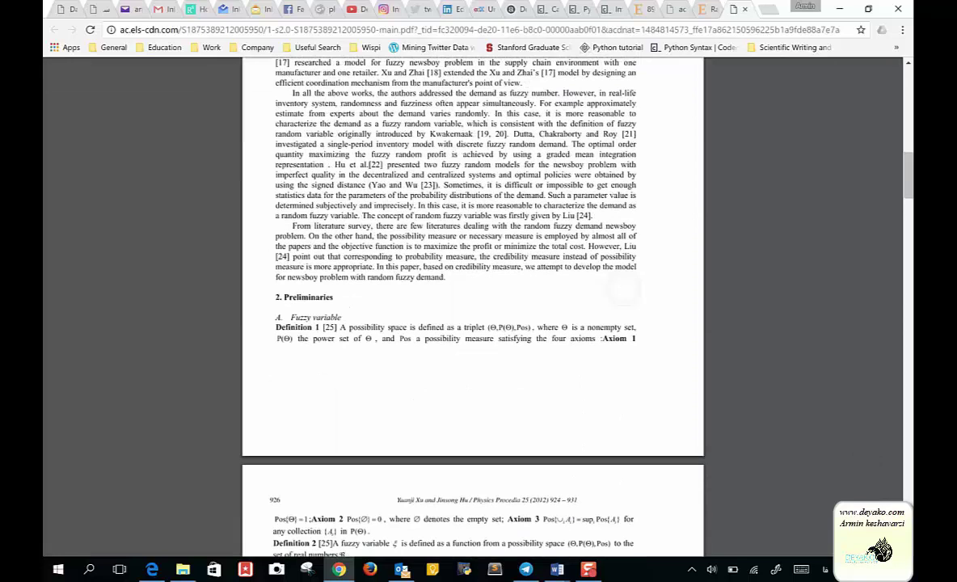
scroll(473, 307, down, 1)
scroll(473, 307, up, 2)
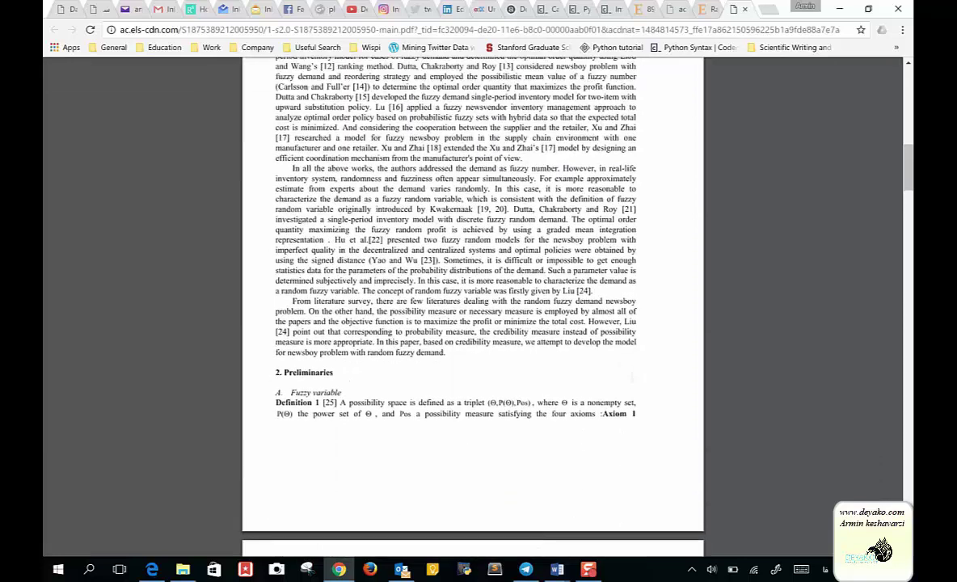
scroll(505, 176, up, 1)
scroll(504, 177, up, 1)
scroll(504, 176, up, 1)
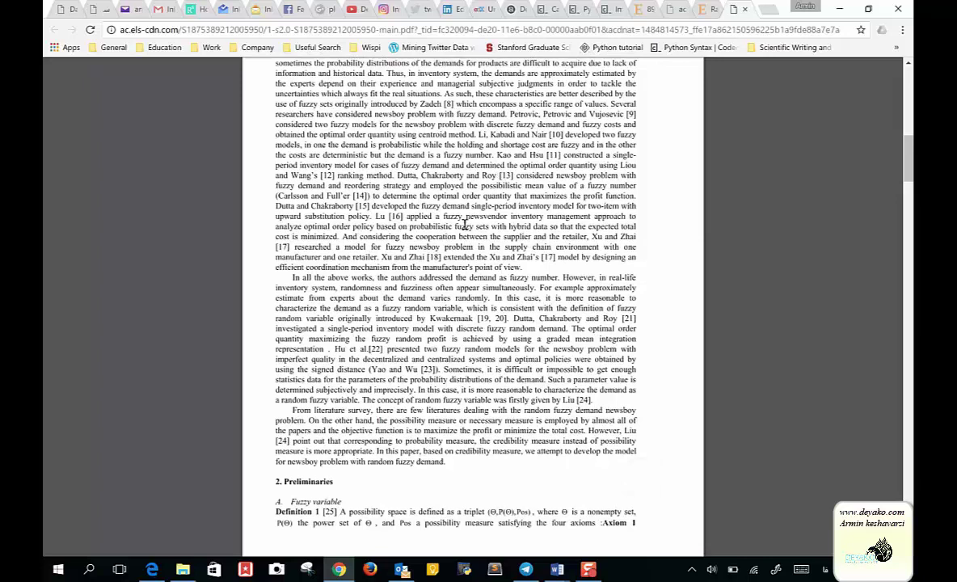
scroll(465, 224, up, 3)
scroll(465, 225, up, 1)
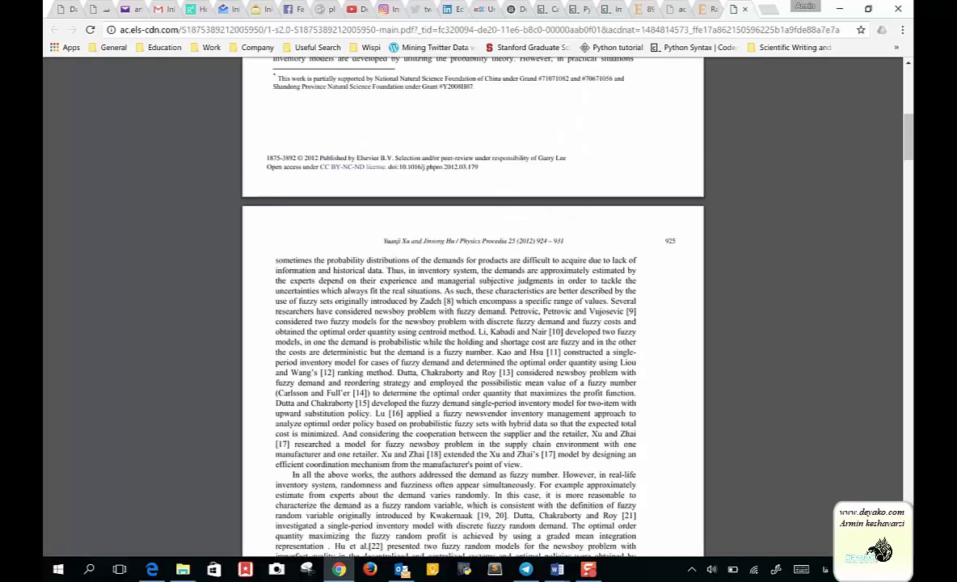
scroll(473, 307, up, 2)
scroll(472, 308, up, 1)
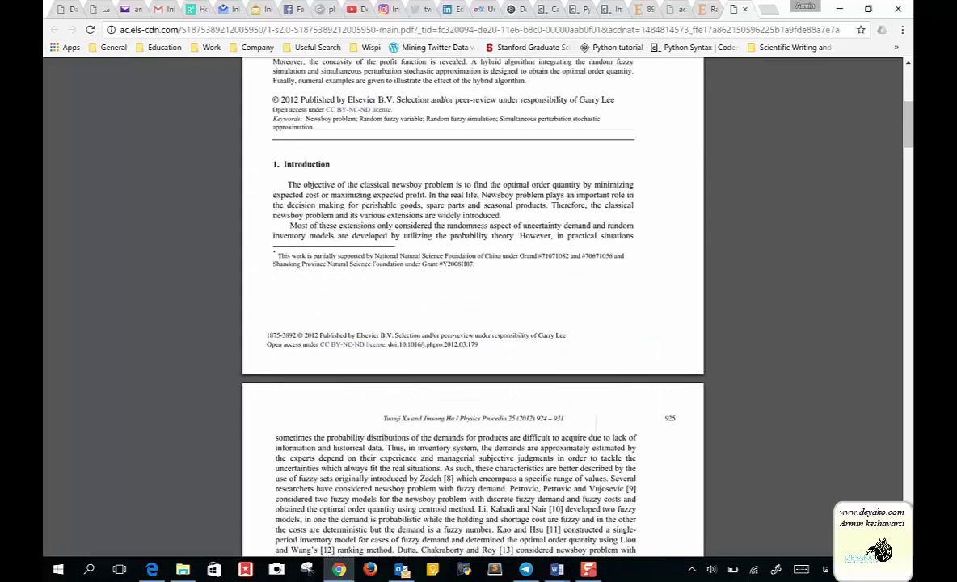
scroll(473, 308, down, 2)
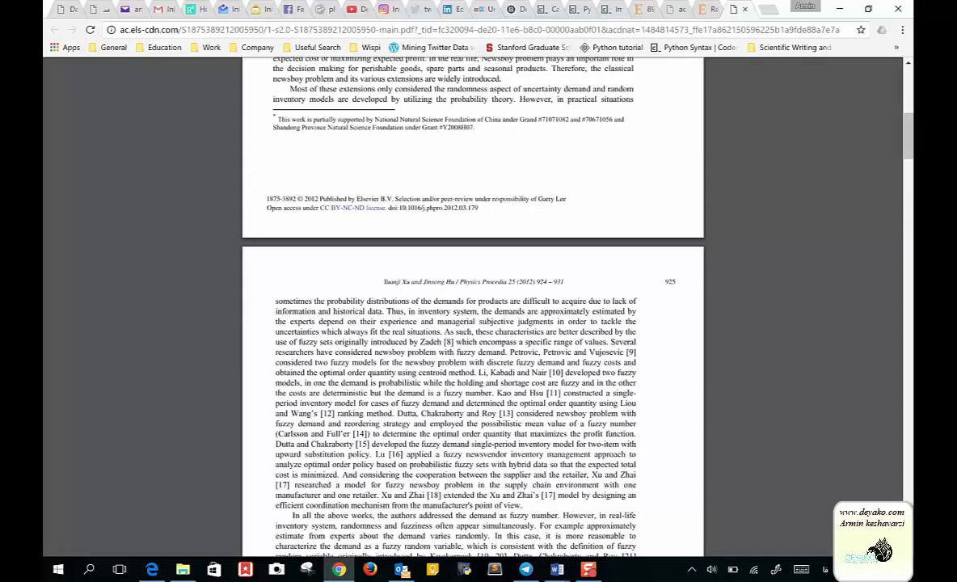
scroll(482, 334, down, 4)
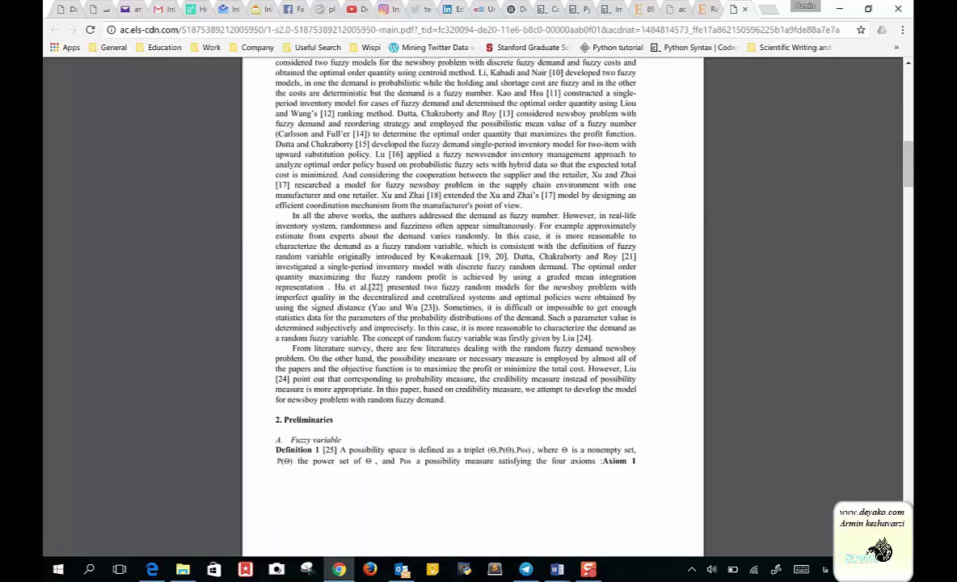
scroll(481, 334, down, 1)
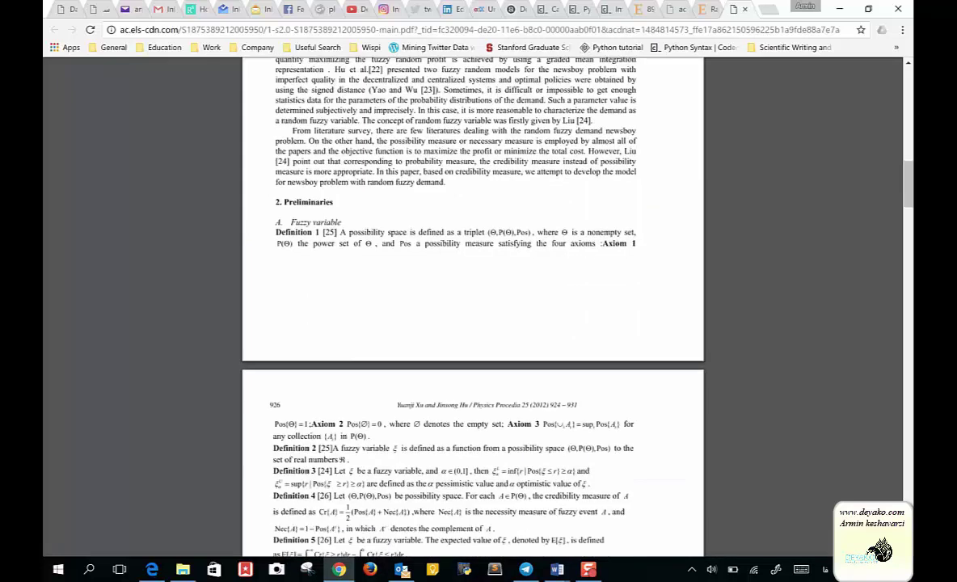
scroll(481, 334, down, 2)
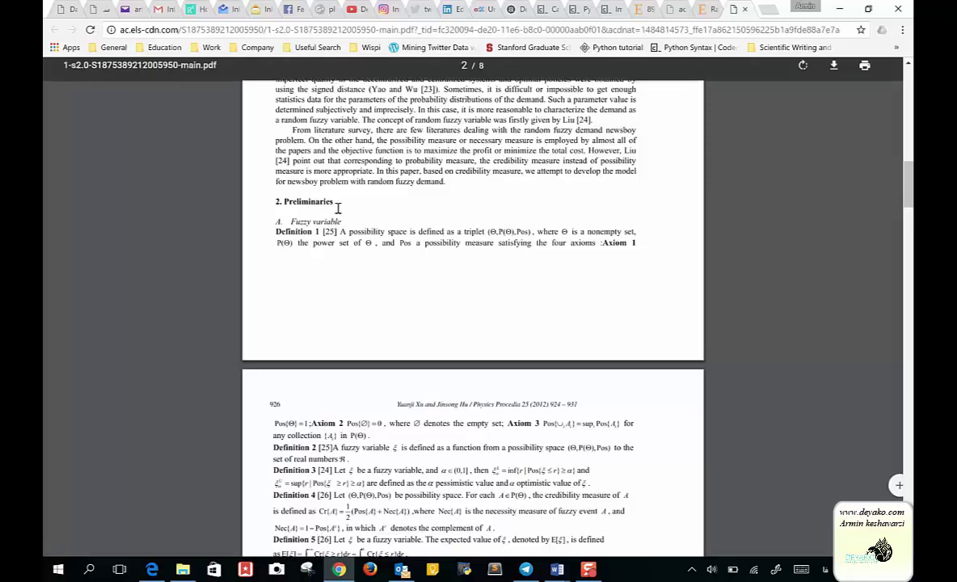
Step: Skim down the sample paper through sections 3–6, Conclusions and the References list
scroll(308, 220, down, 1)
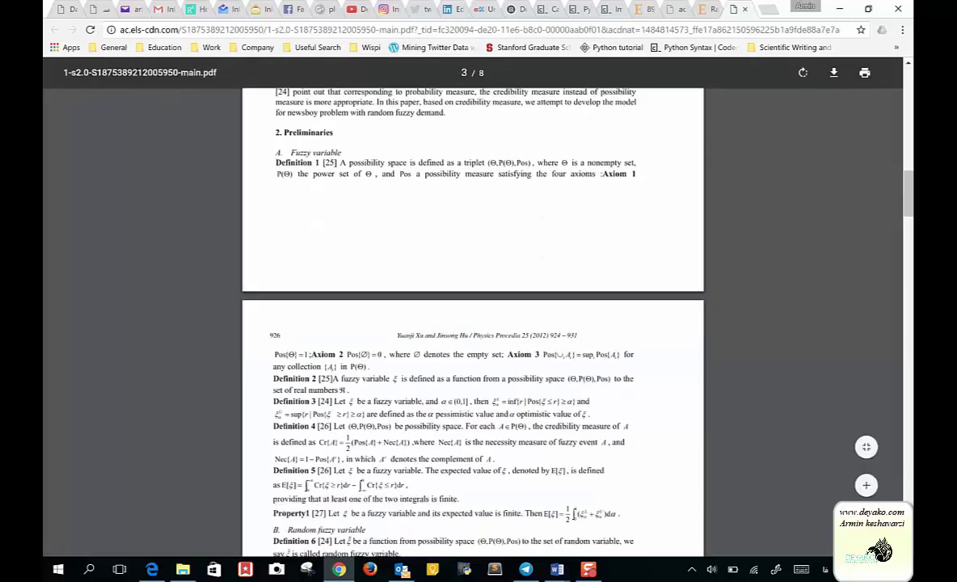
scroll(473, 323, down, 1)
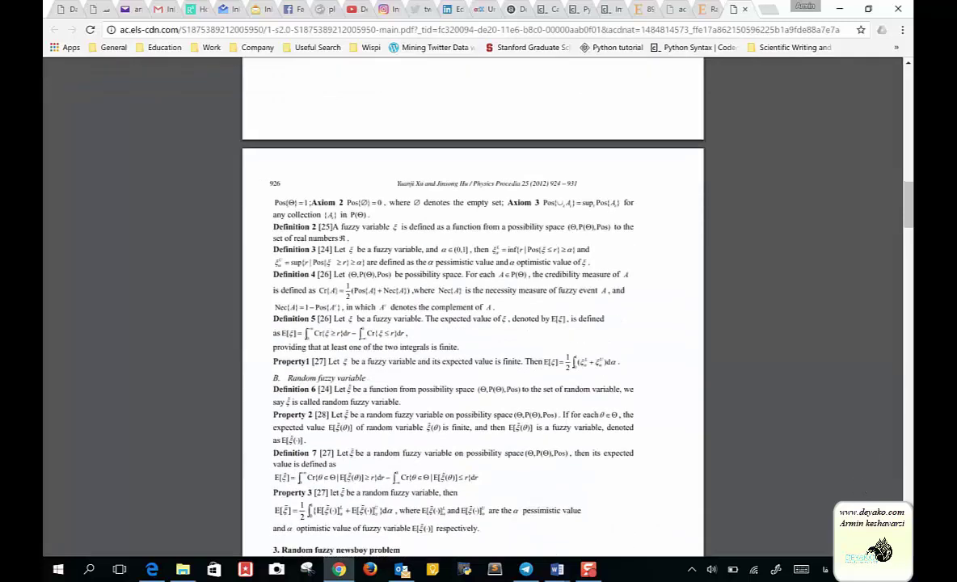
scroll(473, 323, down, 2)
scroll(473, 323, down, 1)
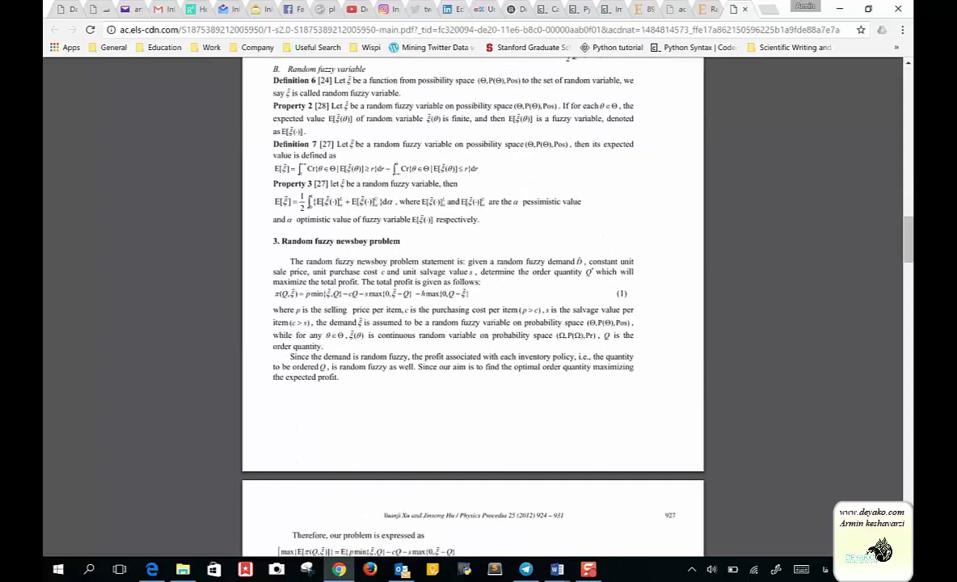
scroll(473, 323, down, 1)
scroll(472, 323, down, 2)
scroll(374, 303, down, 1)
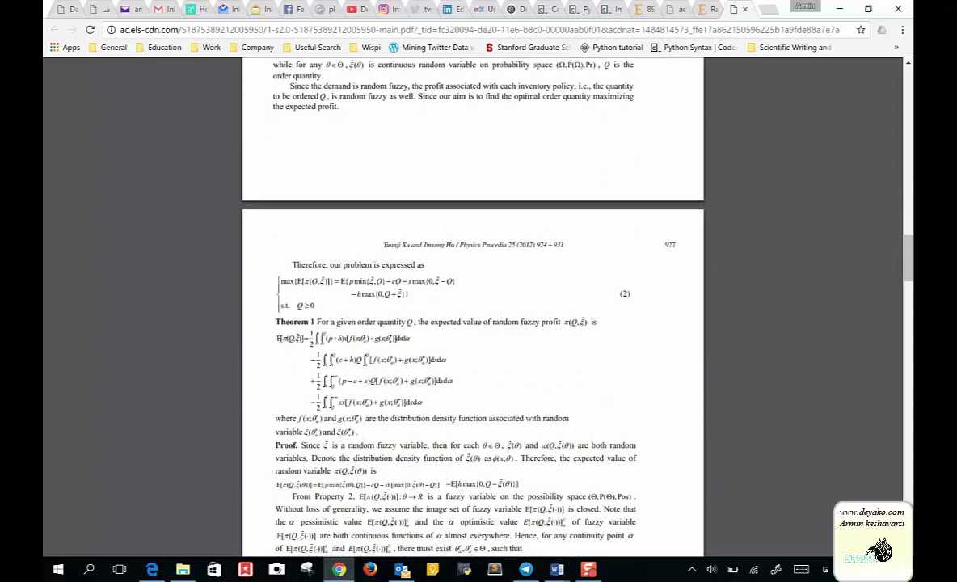
scroll(374, 304, down, 1)
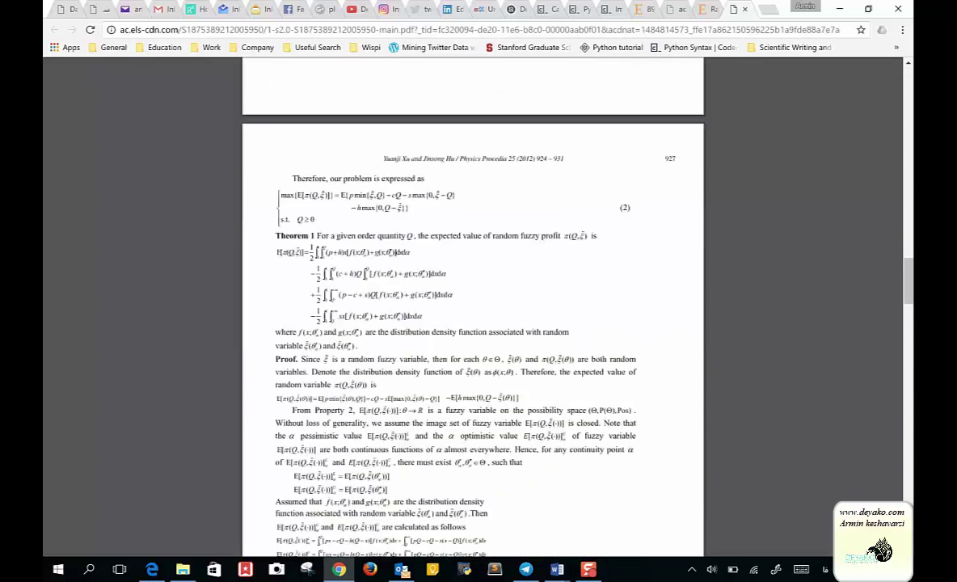
scroll(375, 304, down, 3)
scroll(472, 323, down, 6)
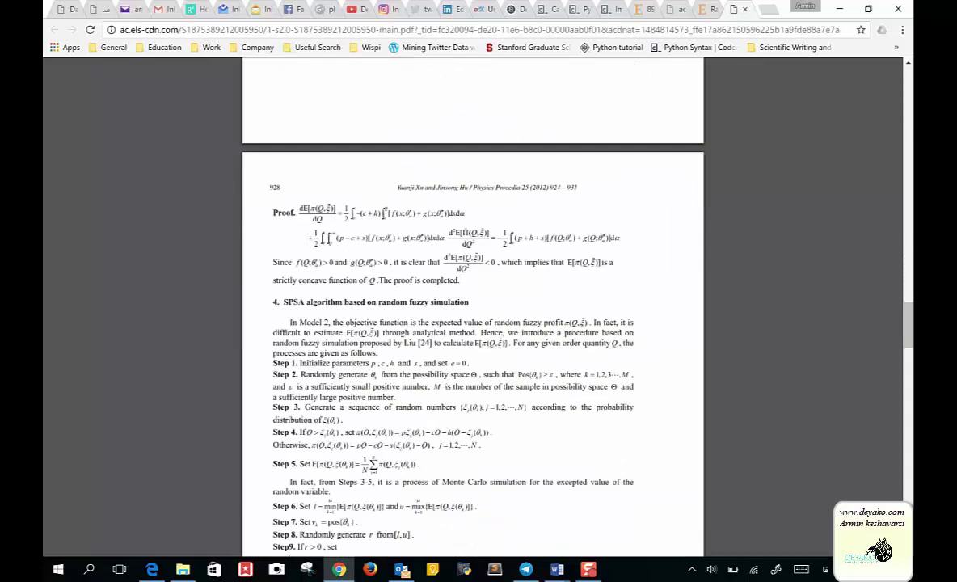
scroll(473, 323, down, 3)
scroll(473, 323, down, 5)
scroll(473, 323, down, 4)
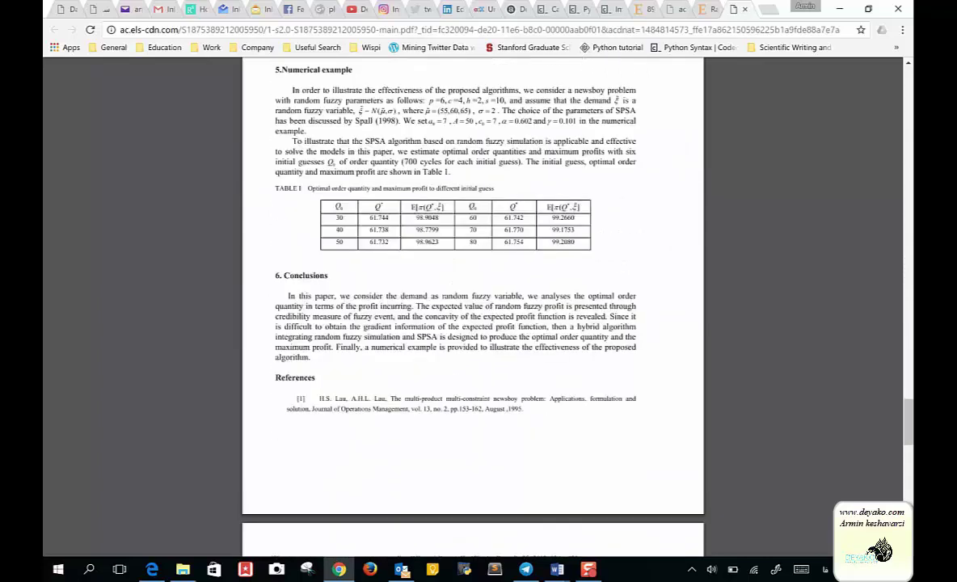
scroll(473, 323, down, 4)
scroll(473, 324, down, 1)
scroll(472, 323, up, 1)
scroll(473, 324, up, 5)
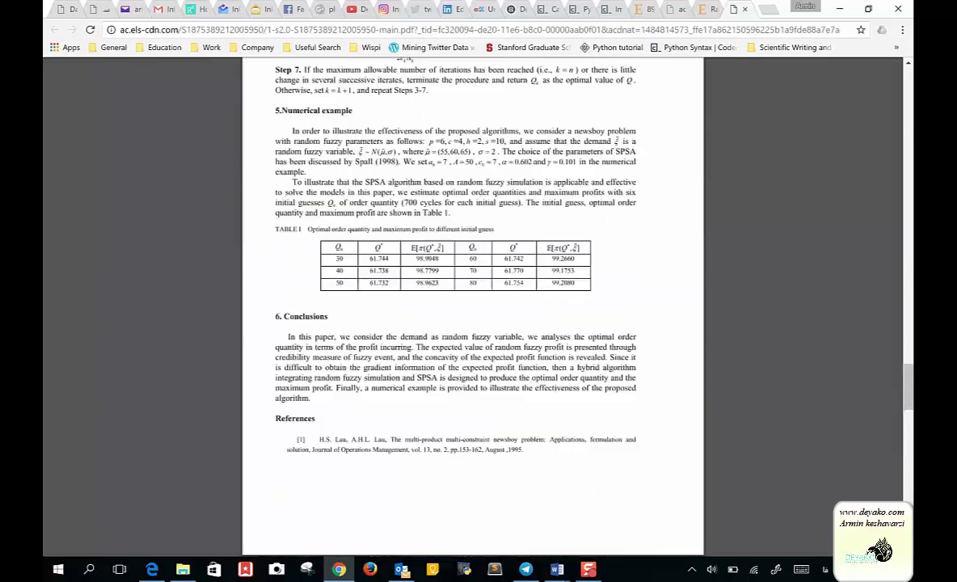
scroll(472, 323, up, 3)
right_click(566, 162)
key(Escape)
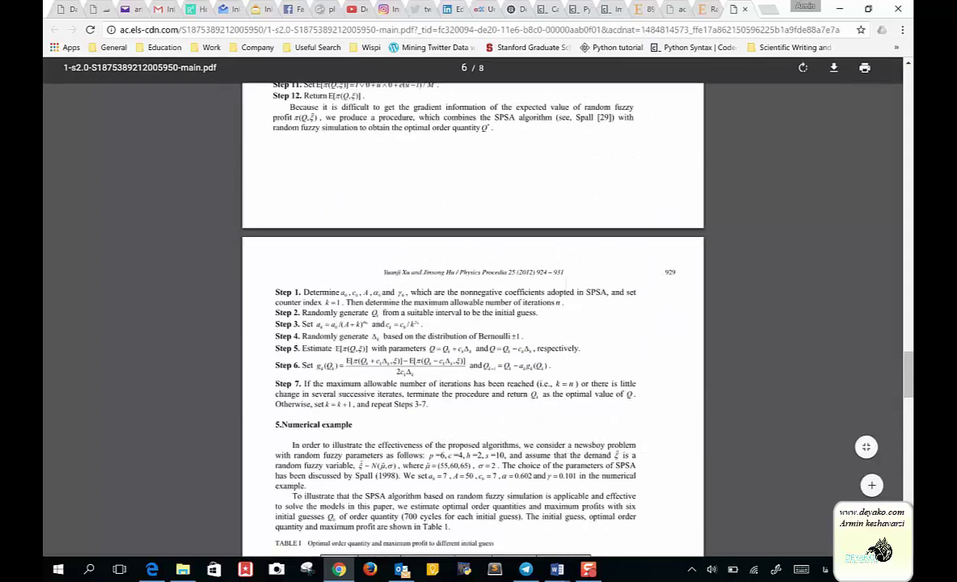
scroll(565, 161, down, 1)
scroll(473, 324, down, 1)
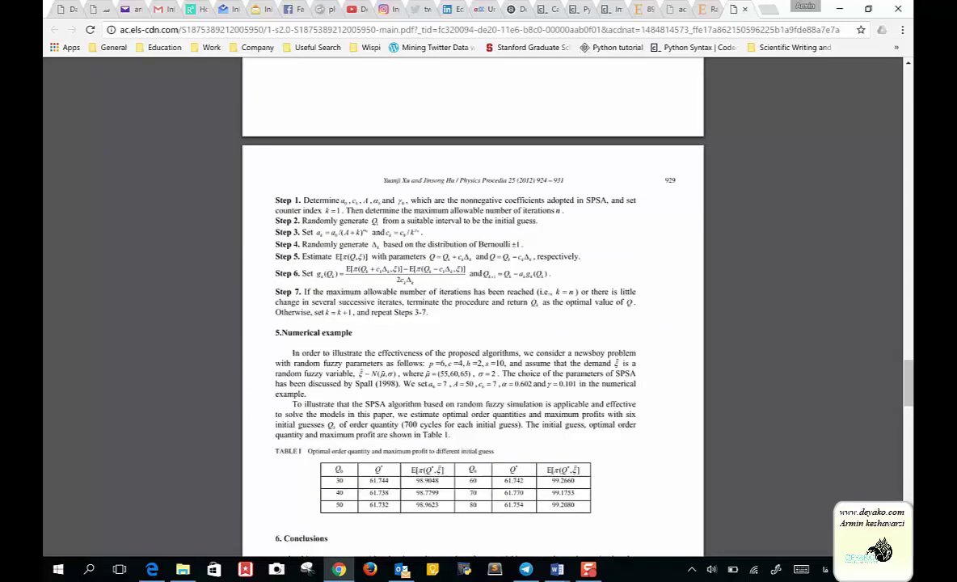
scroll(473, 324, down, 1)
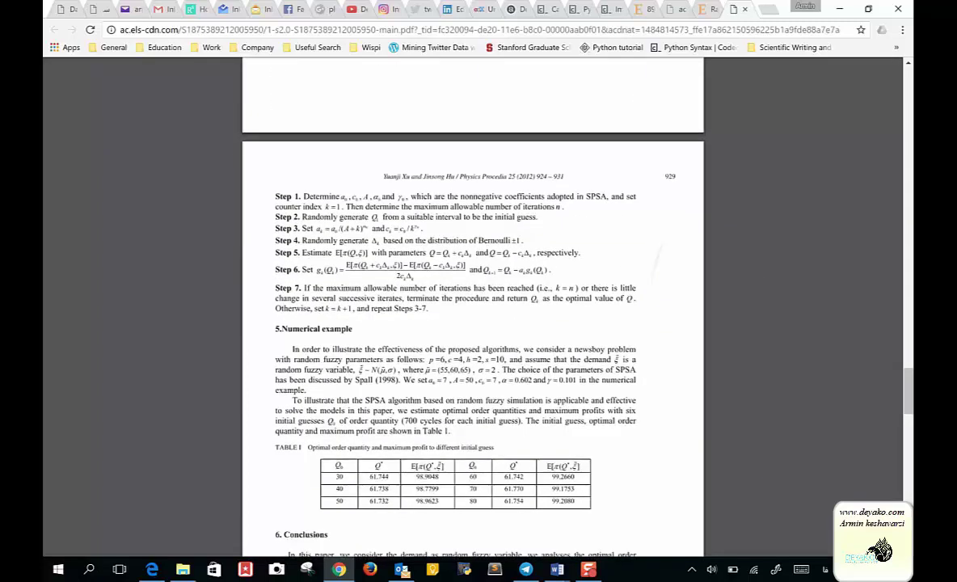
scroll(473, 323, down, 1)
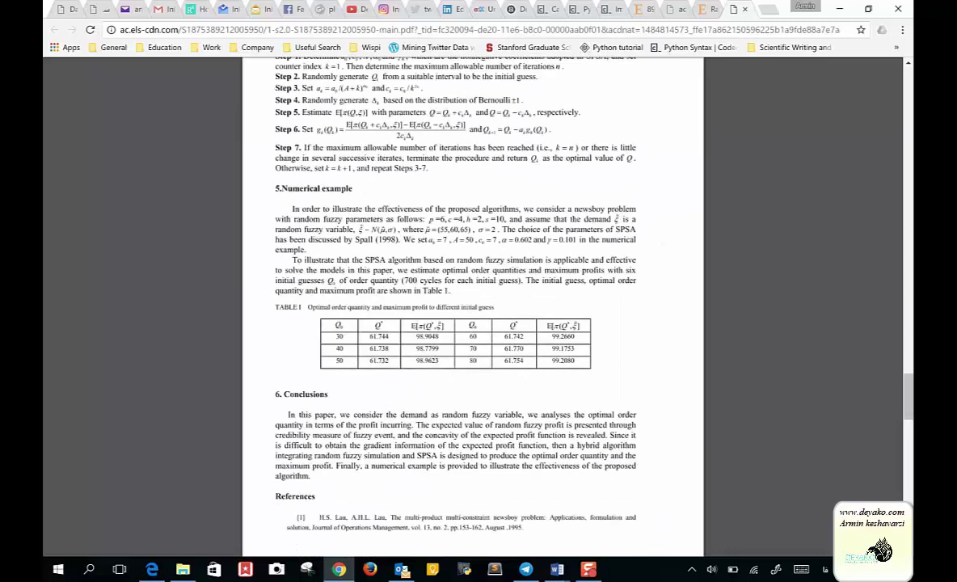
scroll(473, 323, down, 2)
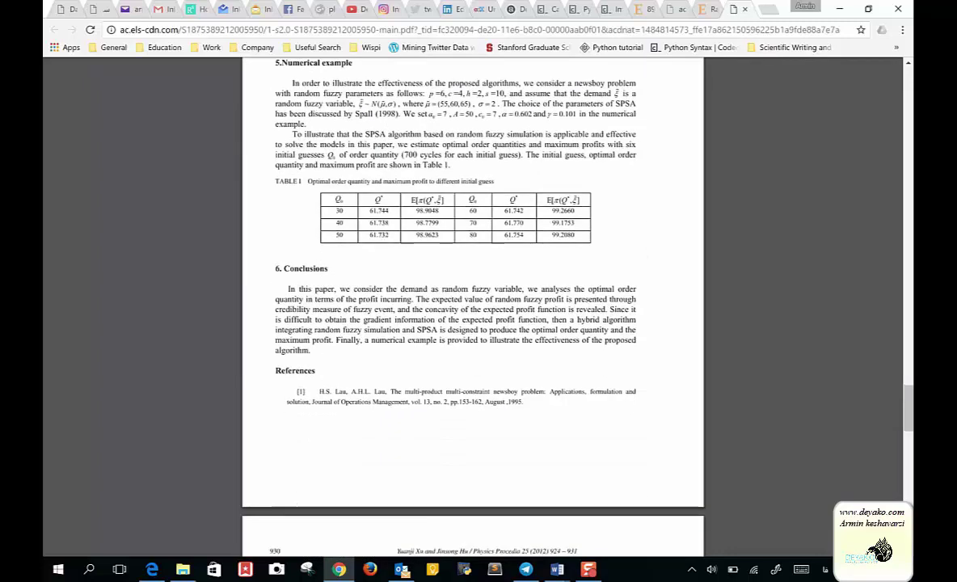
scroll(473, 323, up, 1)
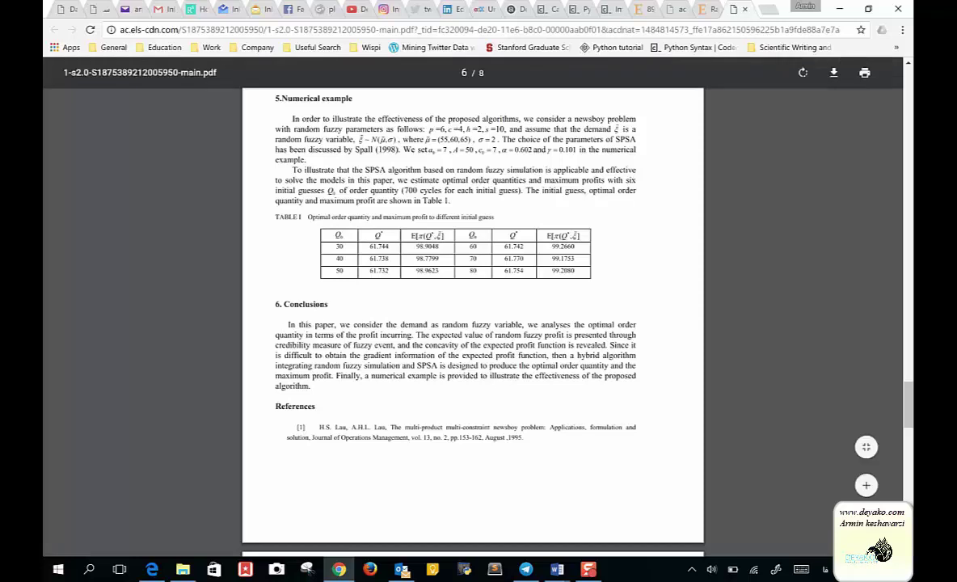
scroll(472, 324, down, 3)
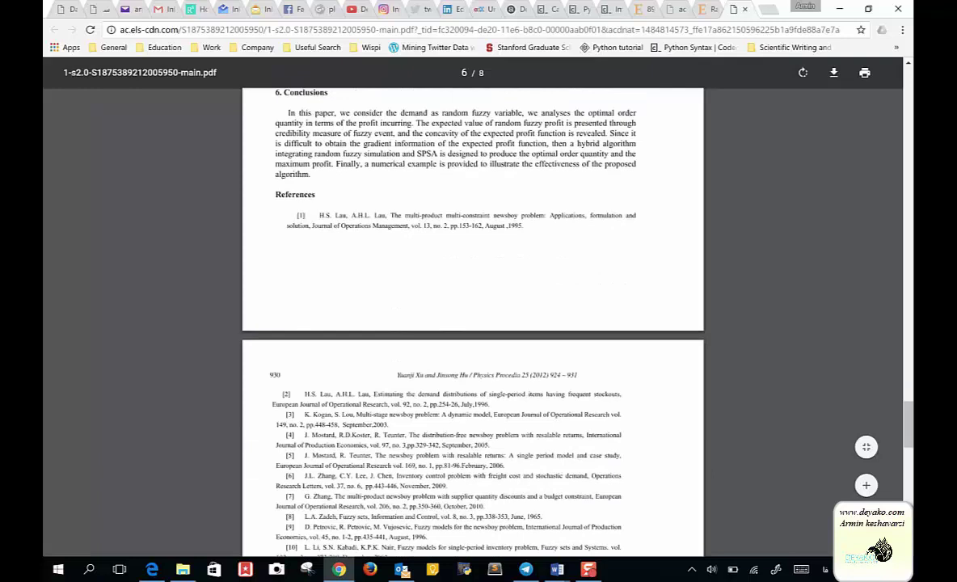
scroll(473, 324, down, 2)
scroll(472, 323, down, 2)
scroll(473, 323, down, 2)
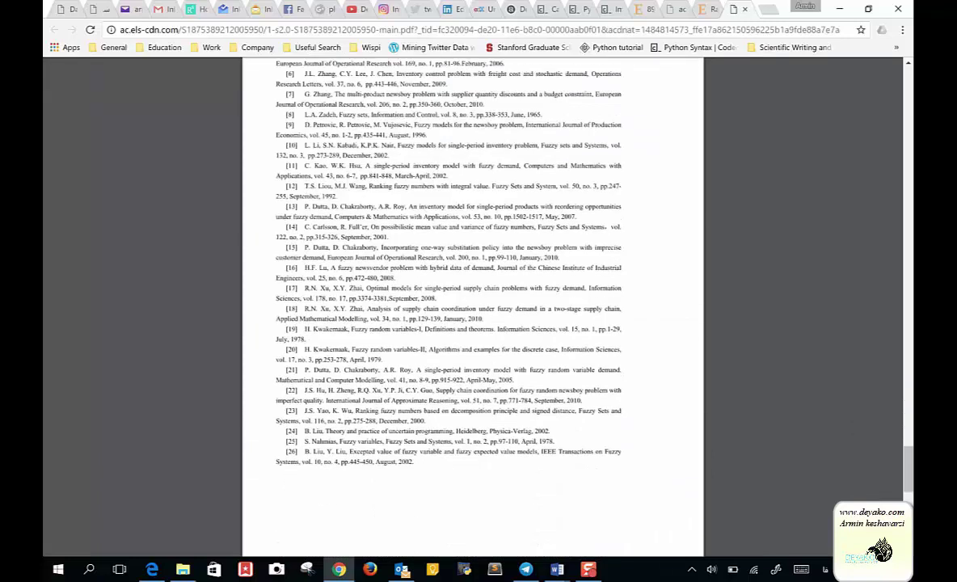
scroll(473, 323, down, 2)
Step: Scroll back up to the first page showing the Abstract, keywords and Introduction opening
scroll(473, 323, up, 7)
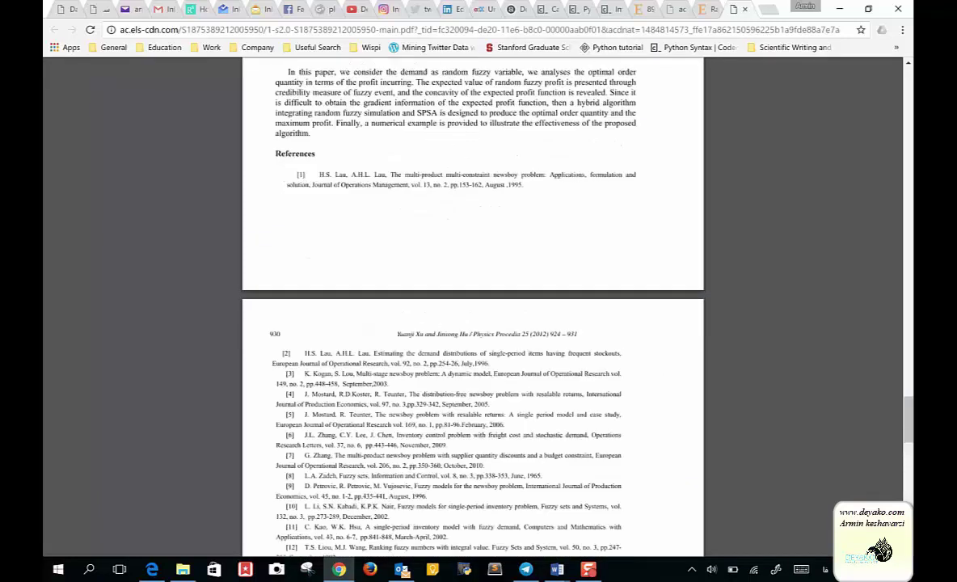
scroll(473, 323, up, 2)
scroll(472, 324, up, 3)
scroll(473, 323, up, 2)
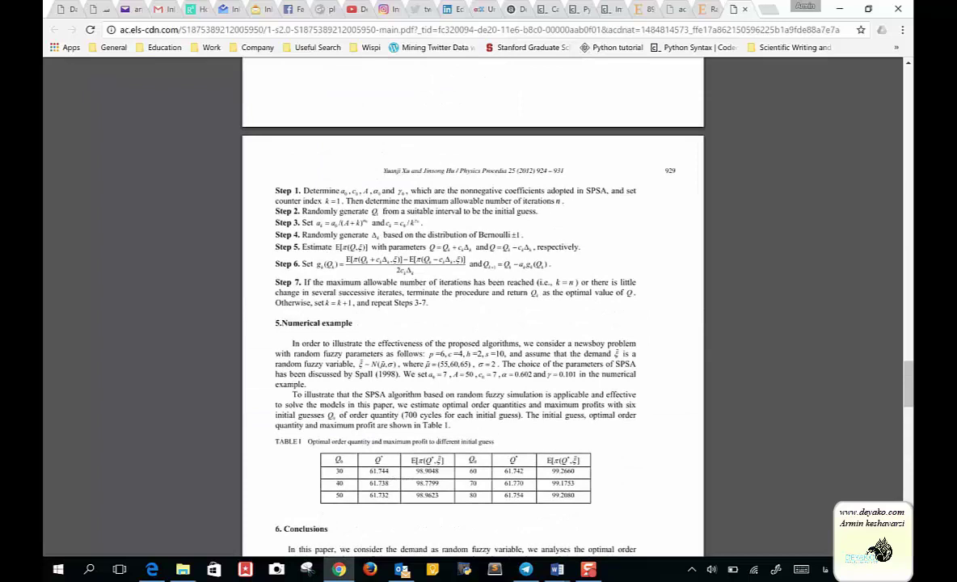
scroll(472, 323, up, 1)
scroll(473, 323, up, 7)
scroll(473, 324, up, 6)
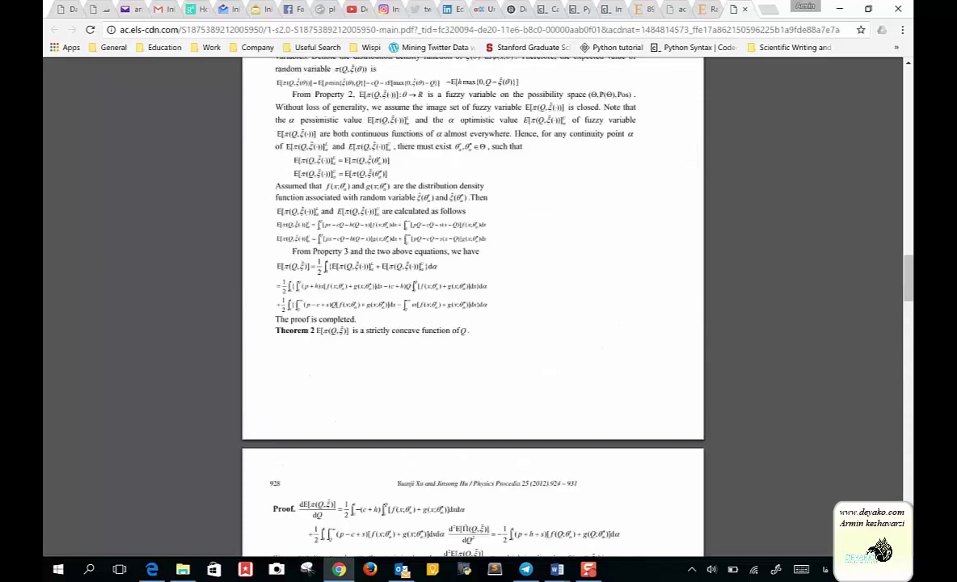
scroll(473, 323, up, 8)
scroll(472, 324, up, 3)
scroll(473, 324, up, 5)
scroll(472, 324, up, 1)
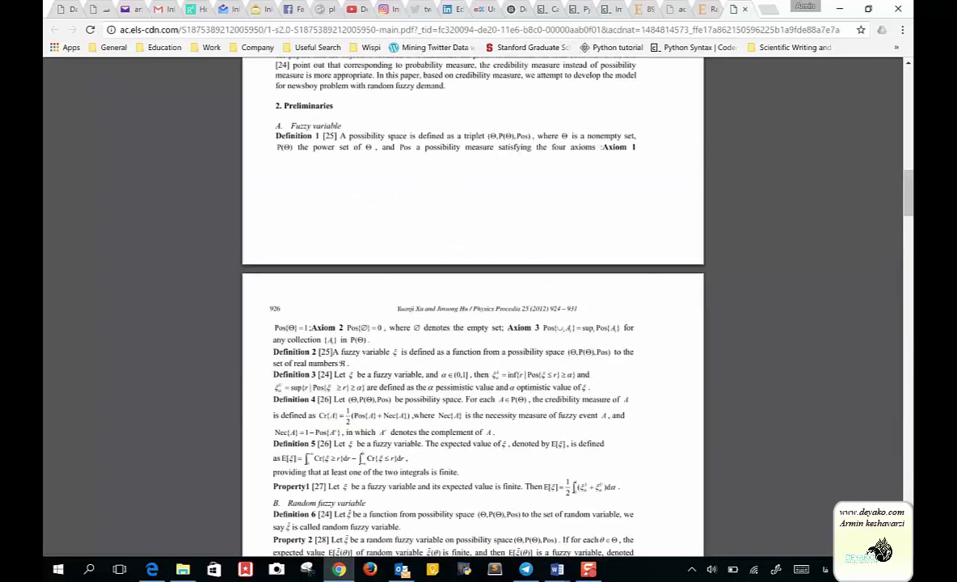
scroll(473, 324, up, 1)
scroll(473, 323, up, 4)
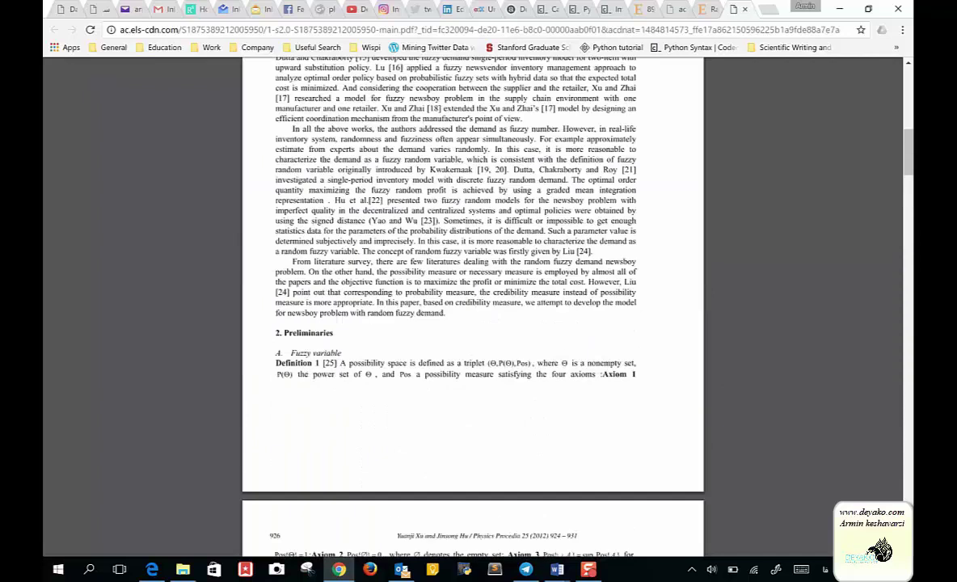
scroll(473, 323, up, 3)
scroll(473, 323, up, 3)
scroll(473, 323, up, 2)
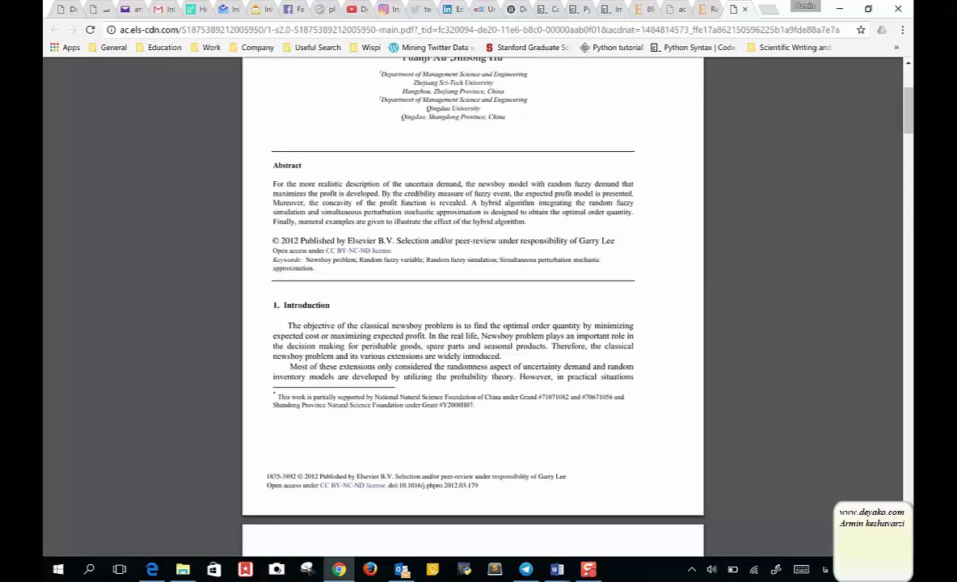